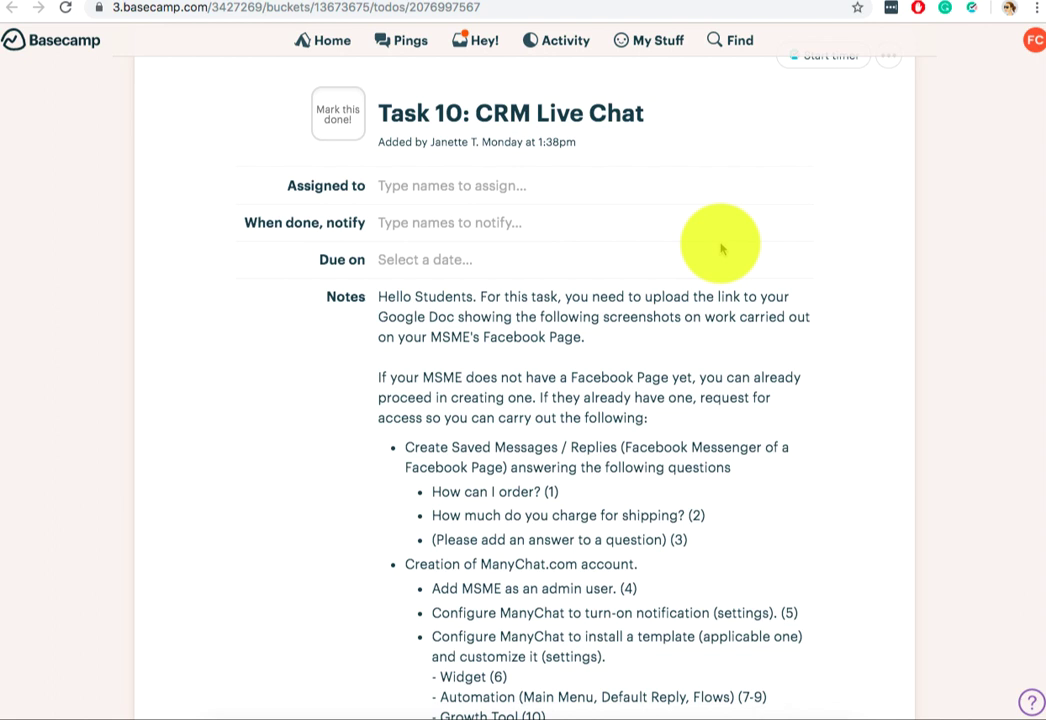
Read the Task 10: CRM Live Chat notes, highlighting the mentions of Facebook Page, Facebook Messenger and ManyChat.com
{"action": "scroll", "coordinate": [721, 248], "scroll_direction": "down", "scroll_amount": 3}
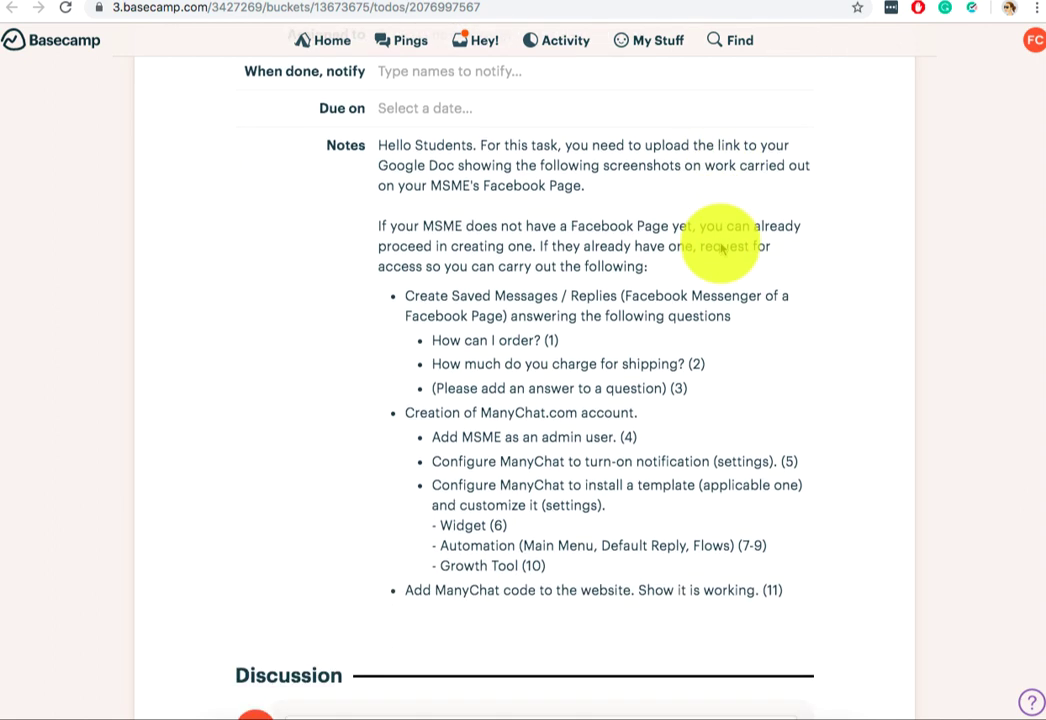
{"action": "scroll", "coordinate": [721, 248], "scroll_direction": "up", "scroll_amount": 1}
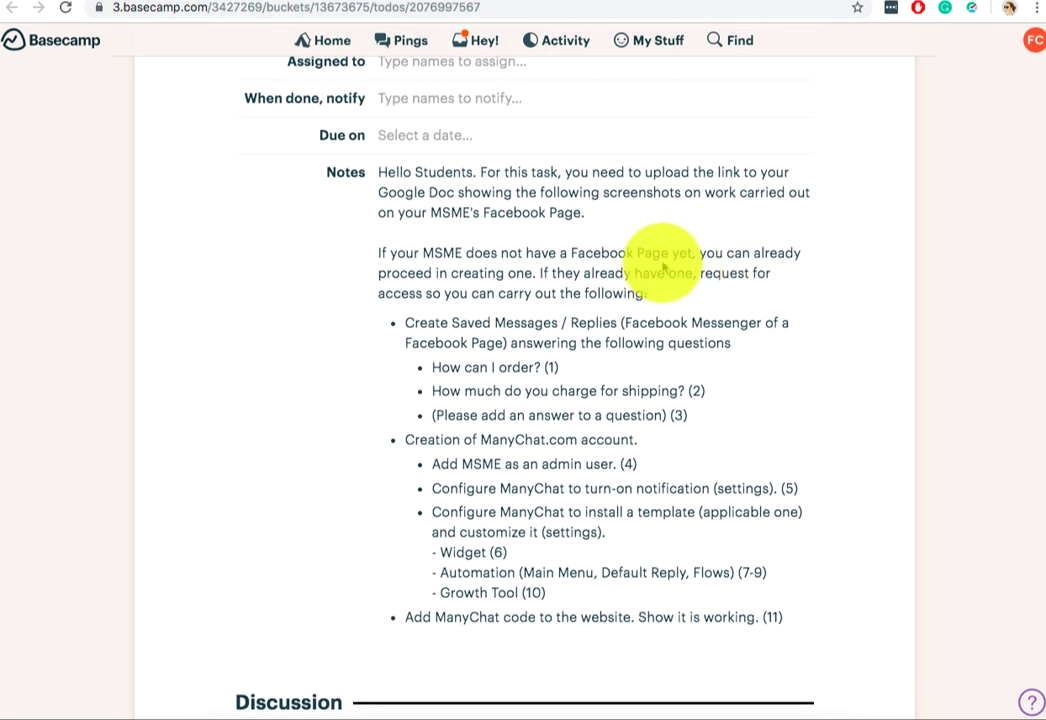
{"action": "left_click_drag", "start_coordinate": [668, 254], "coordinate": [605, 245]}
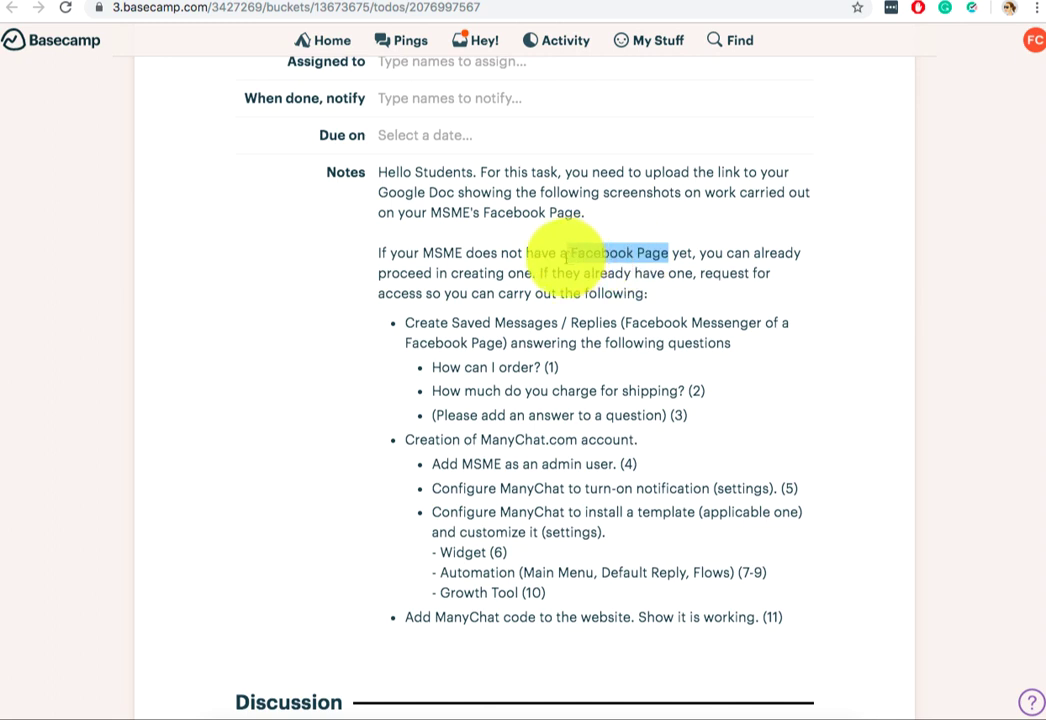
{"action": "scroll", "coordinate": [570, 255], "scroll_direction": "down", "scroll_amount": 1}
{"action": "scroll", "coordinate": [566, 254], "scroll_direction": "down", "scroll_amount": 1}
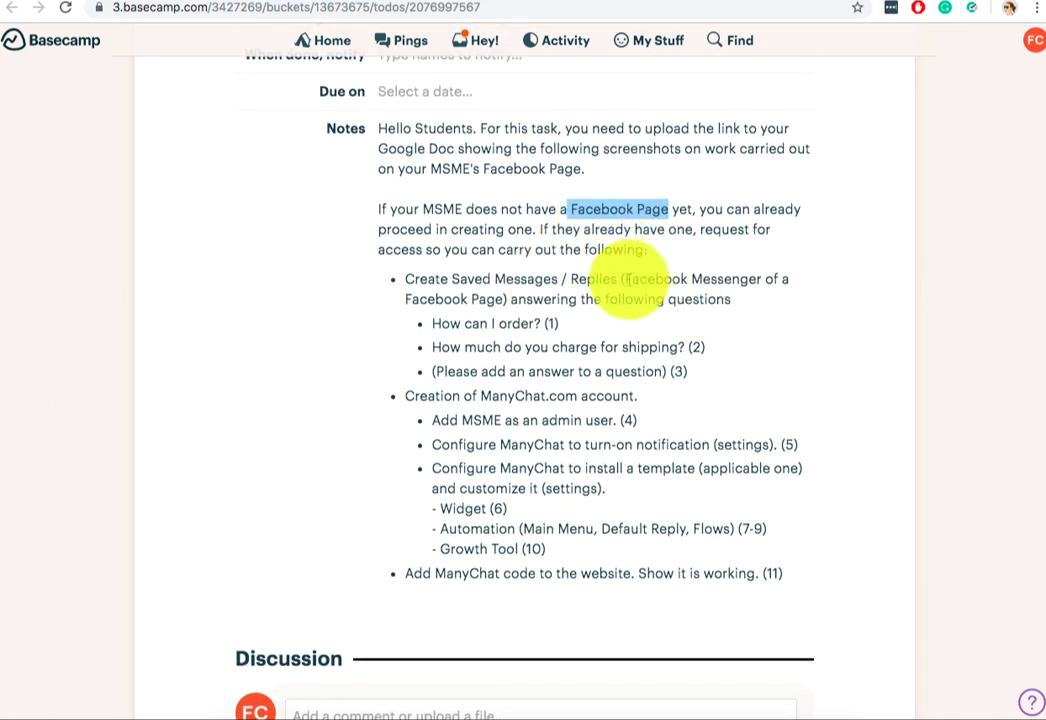
{"action": "left_click_drag", "start_coordinate": [623, 280], "coordinate": [760, 280]}
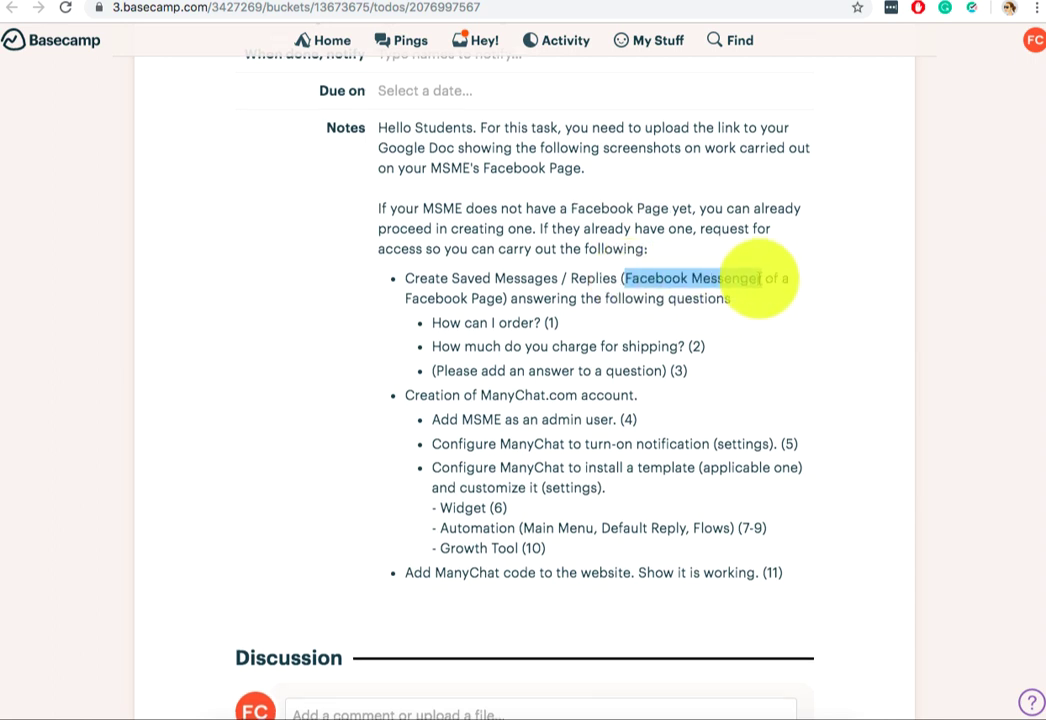
{"action": "scroll", "coordinate": [760, 285], "scroll_direction": "down", "scroll_amount": 1}
{"action": "left_click_drag", "start_coordinate": [595, 353], "coordinate": [481, 366]}
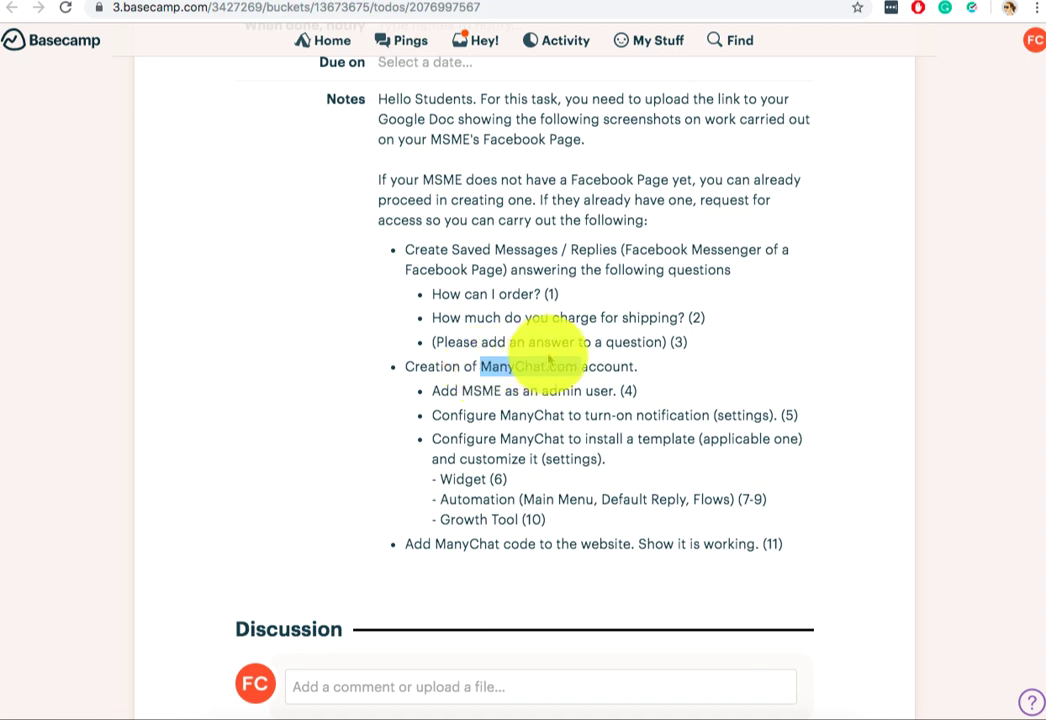
{"action": "scroll", "coordinate": [548, 360], "scroll_direction": "up", "scroll_amount": 1}
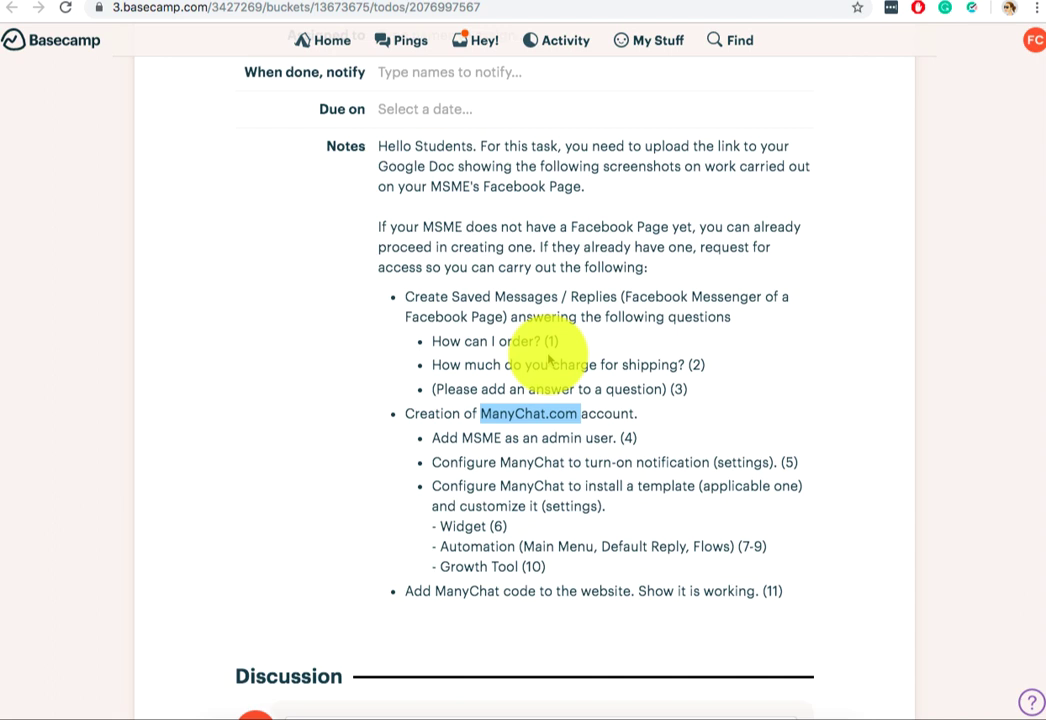
{"action": "scroll", "coordinate": [548, 360], "scroll_direction": "up", "scroll_amount": 1}
{"action": "scroll", "coordinate": [548, 360], "scroll_direction": "up", "scroll_amount": 1}
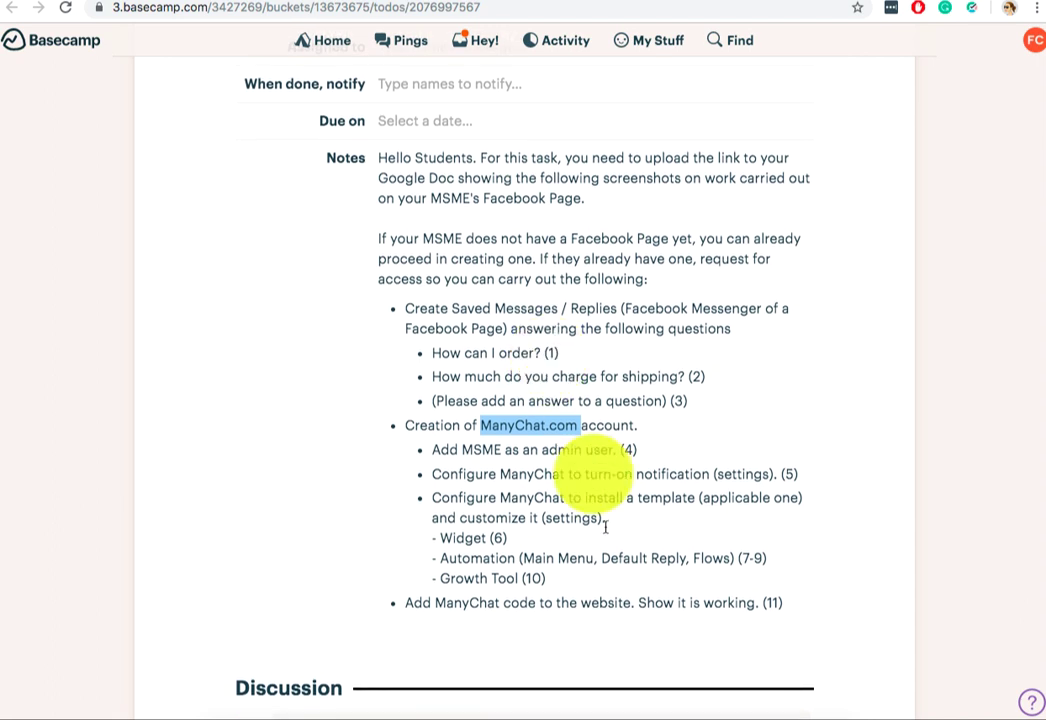
Switch to the PowerPoint presentation and review the Happy Socks, BloodLife.ph and Talk to Maria chatbot sample slides
{"action": "left_click", "coordinate": [446, 718]}
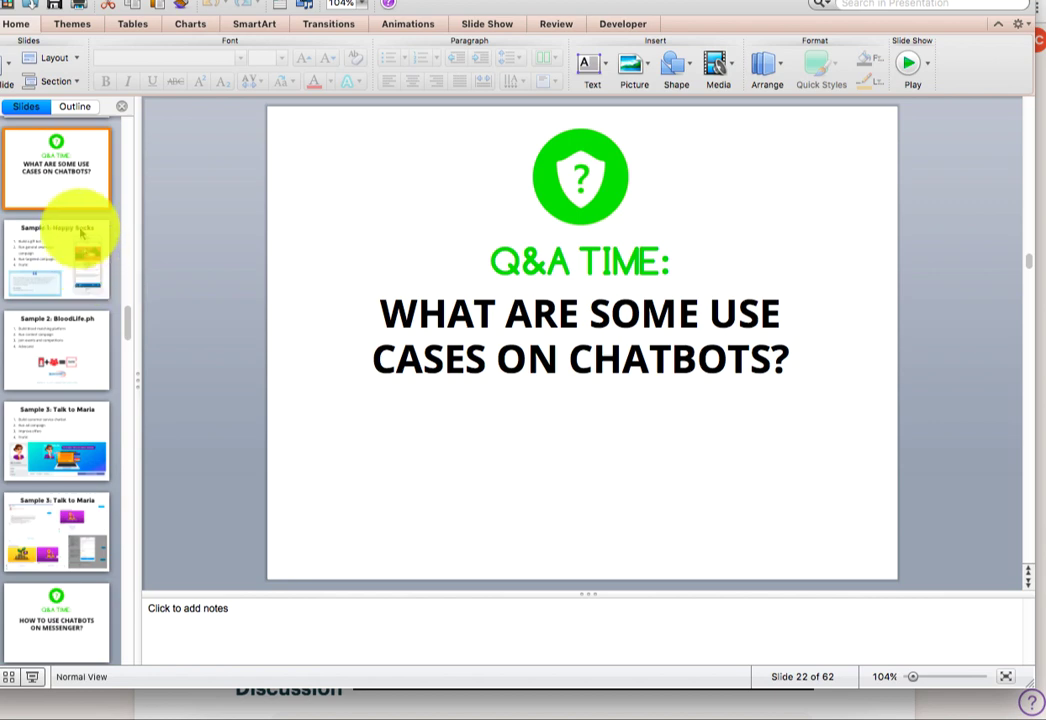
{"action": "scroll", "coordinate": [82, 233], "scroll_direction": "up", "scroll_amount": 2}
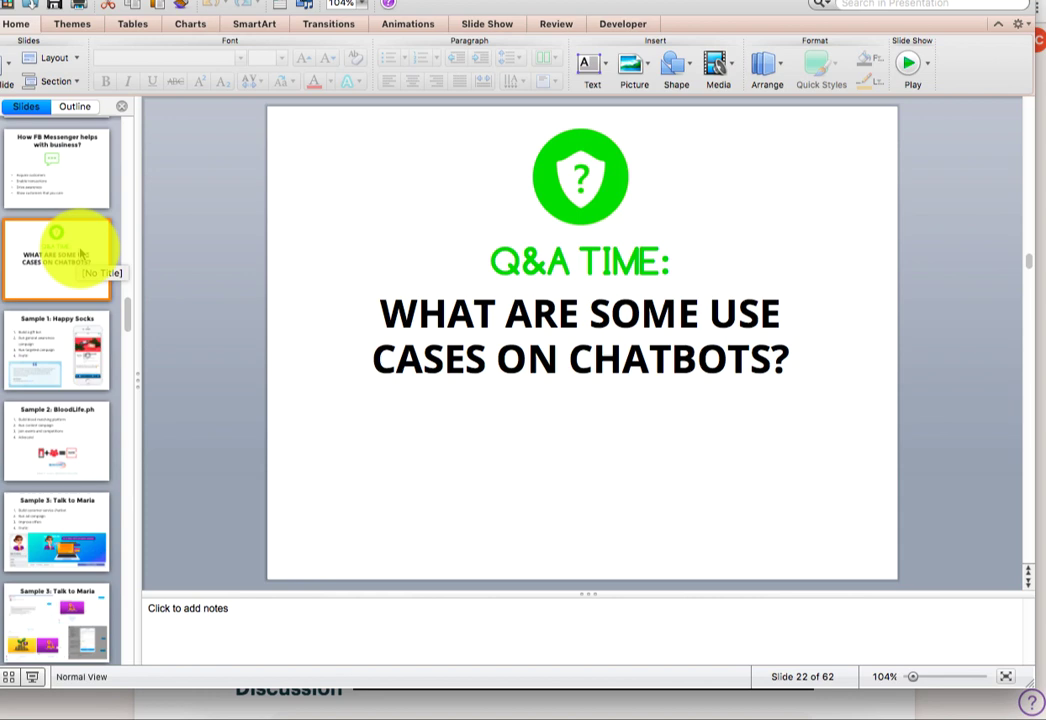
{"action": "left_click", "coordinate": [78, 335]}
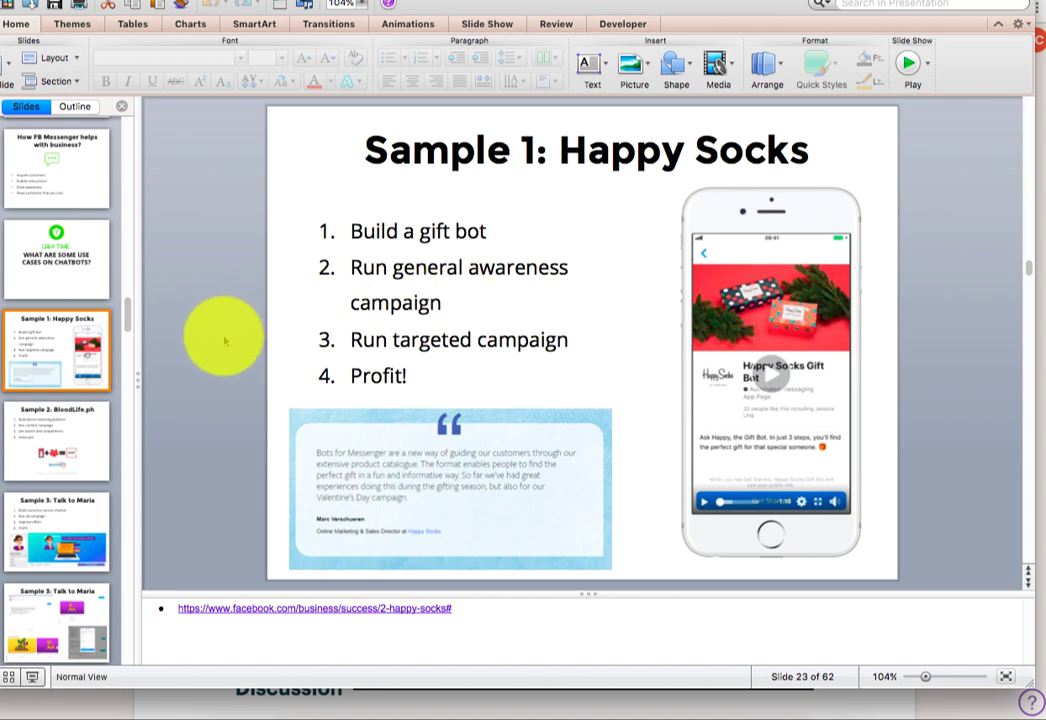
{"action": "left_click", "coordinate": [96, 425]}
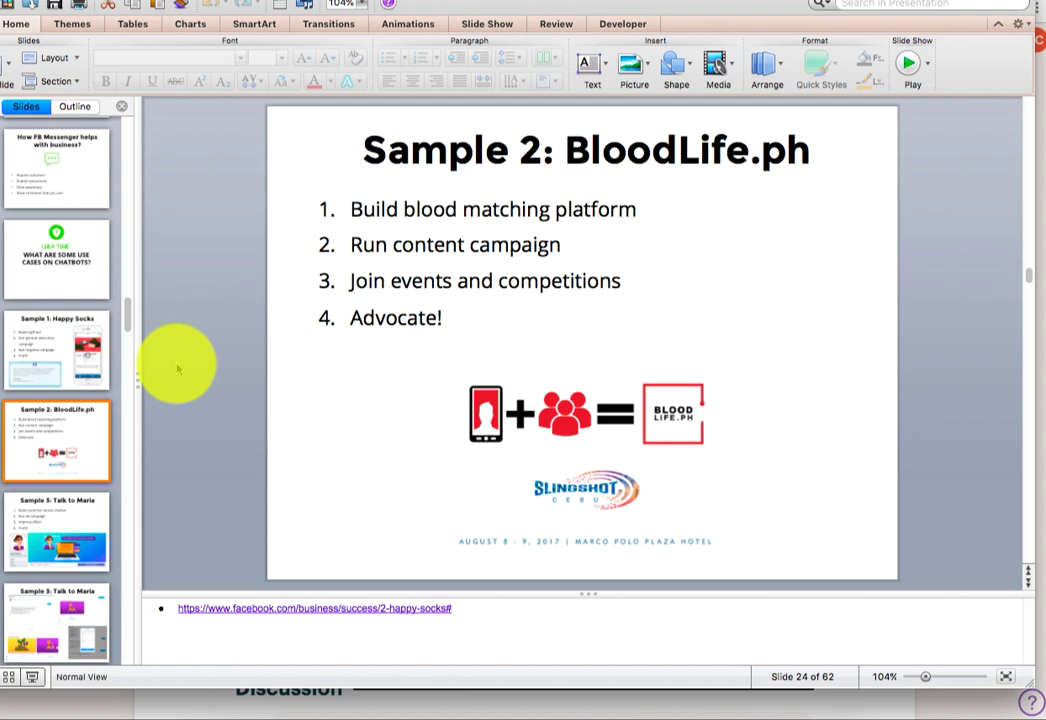
{"action": "key", "text": "Down"}
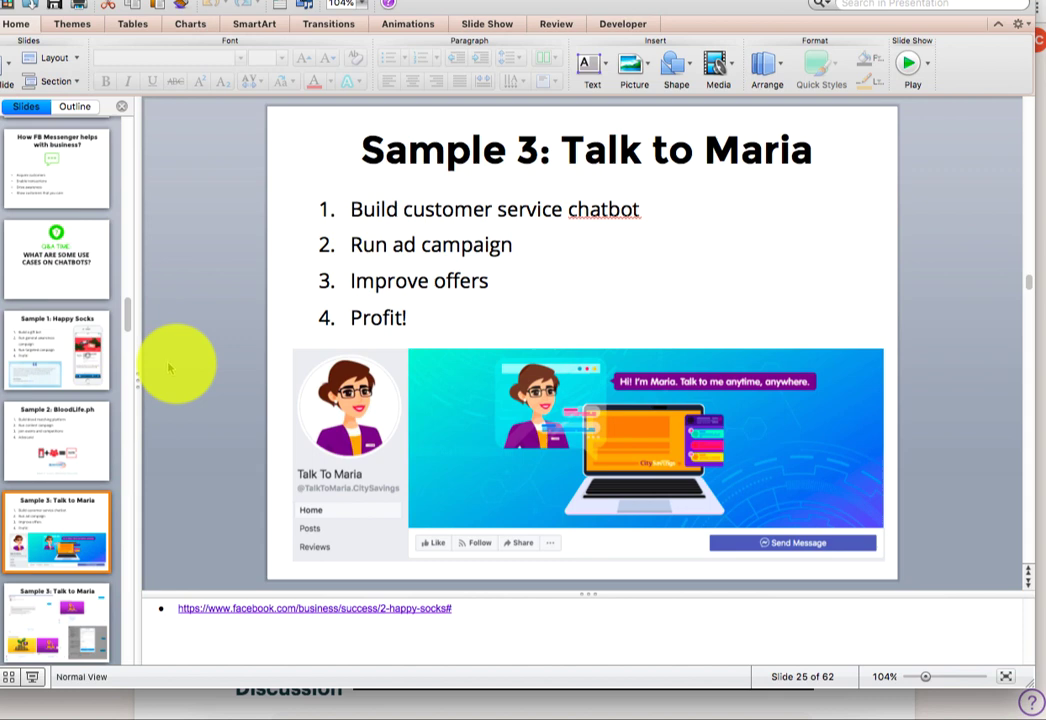
{"action": "left_click", "coordinate": [64, 418]}
{"action": "left_click", "coordinate": [72, 543]}
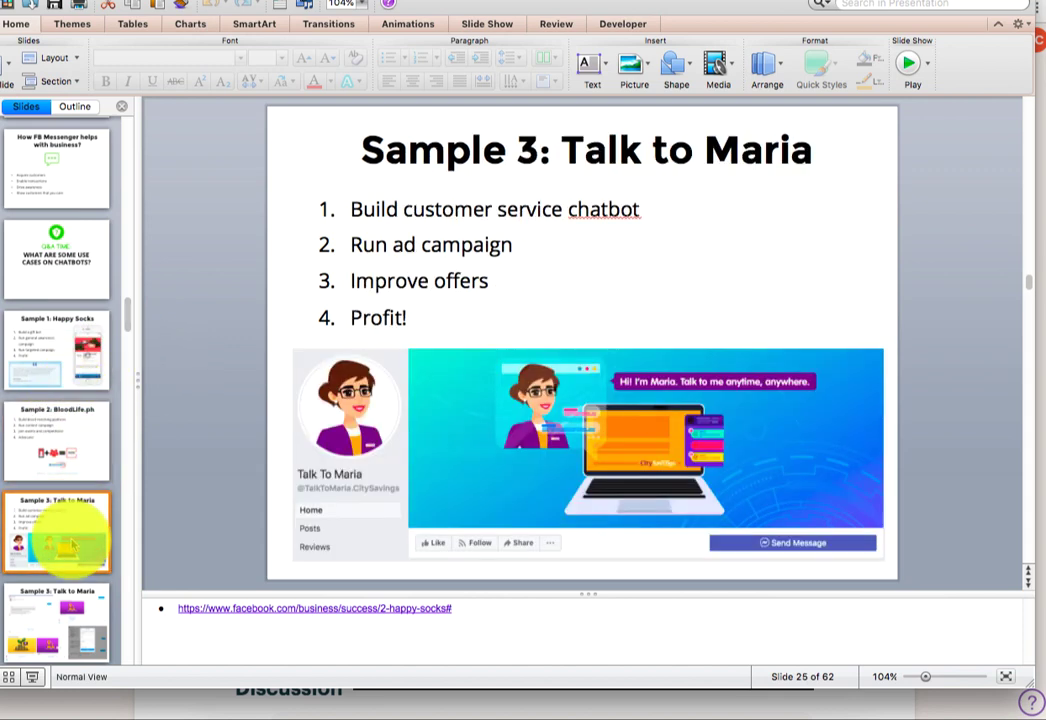
{"action": "key", "text": "Down"}
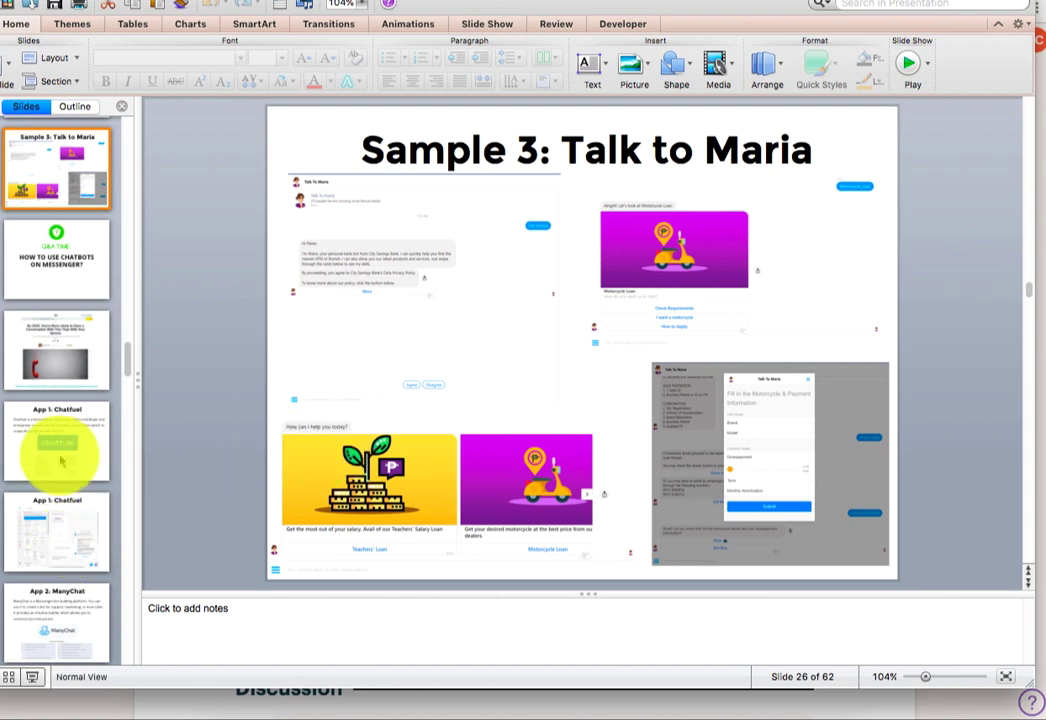
Revisit the BloodLife.ph and Talk to Maria slides, ending on the Q&A slide about using chatbots on Messenger
{"action": "left_click", "coordinate": [70, 283]}
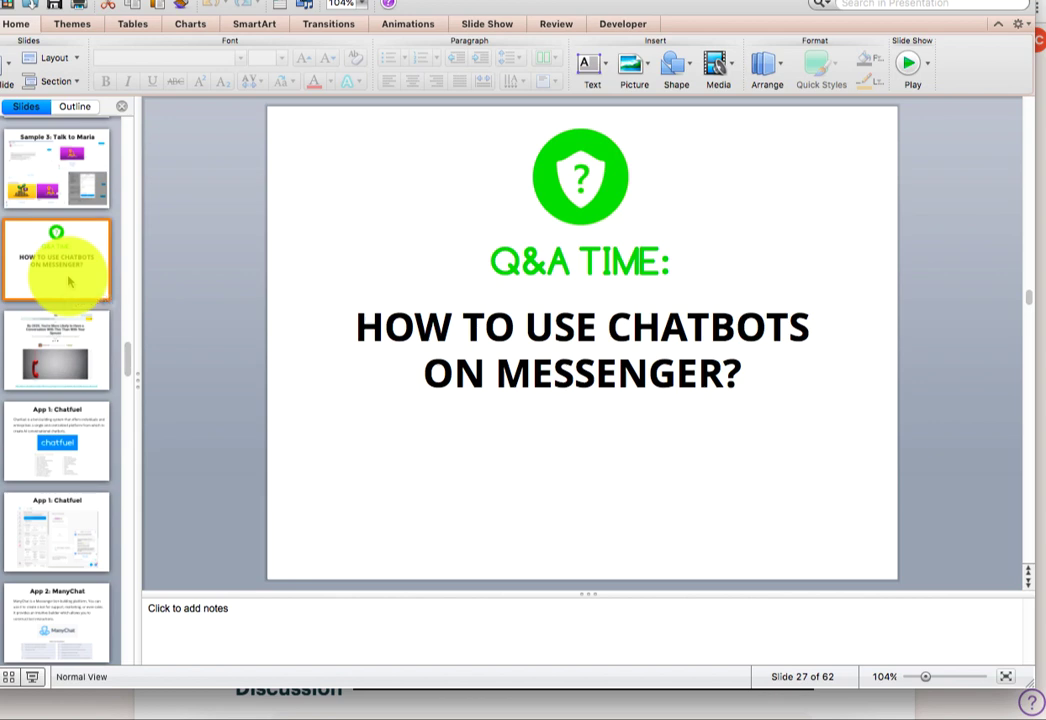
{"action": "key", "text": "Up"}
{"action": "key", "text": "Up"}
{"action": "key", "text": "Up"}
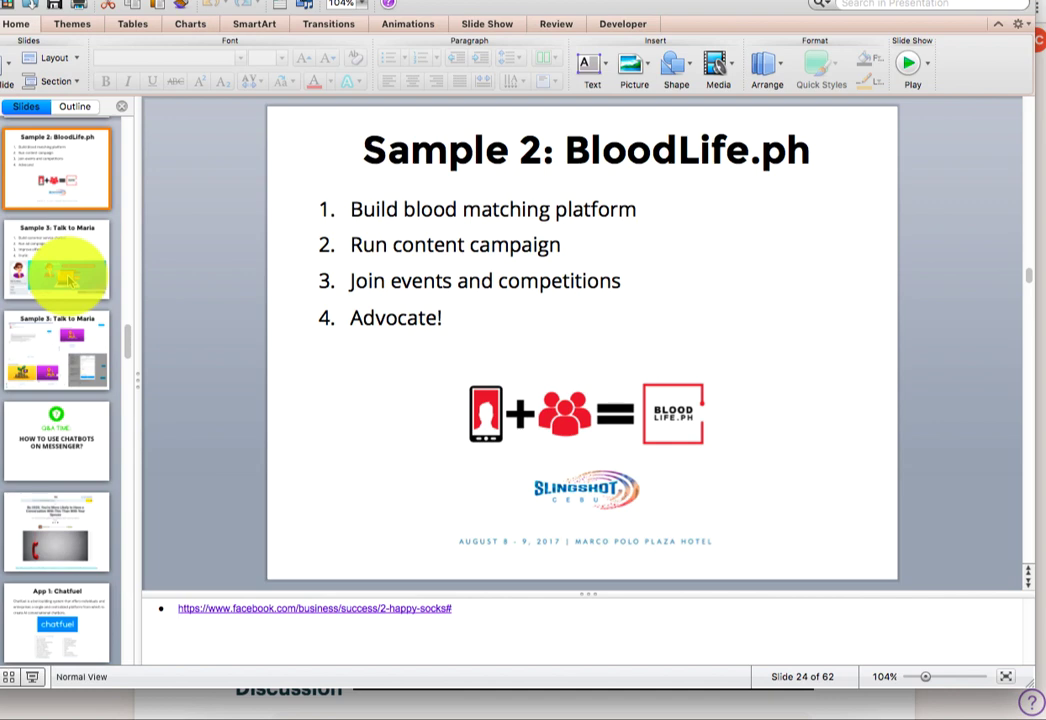
{"action": "left_click", "coordinate": [68, 278]}
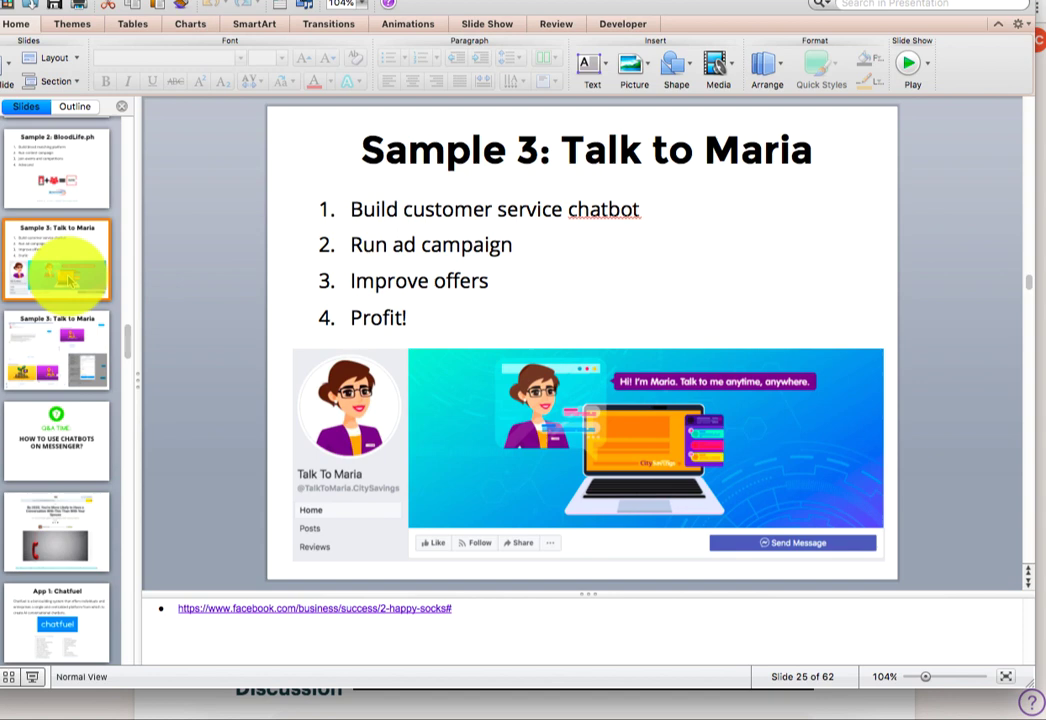
{"action": "key", "text": "Down"}
{"action": "key", "text": "Down"}
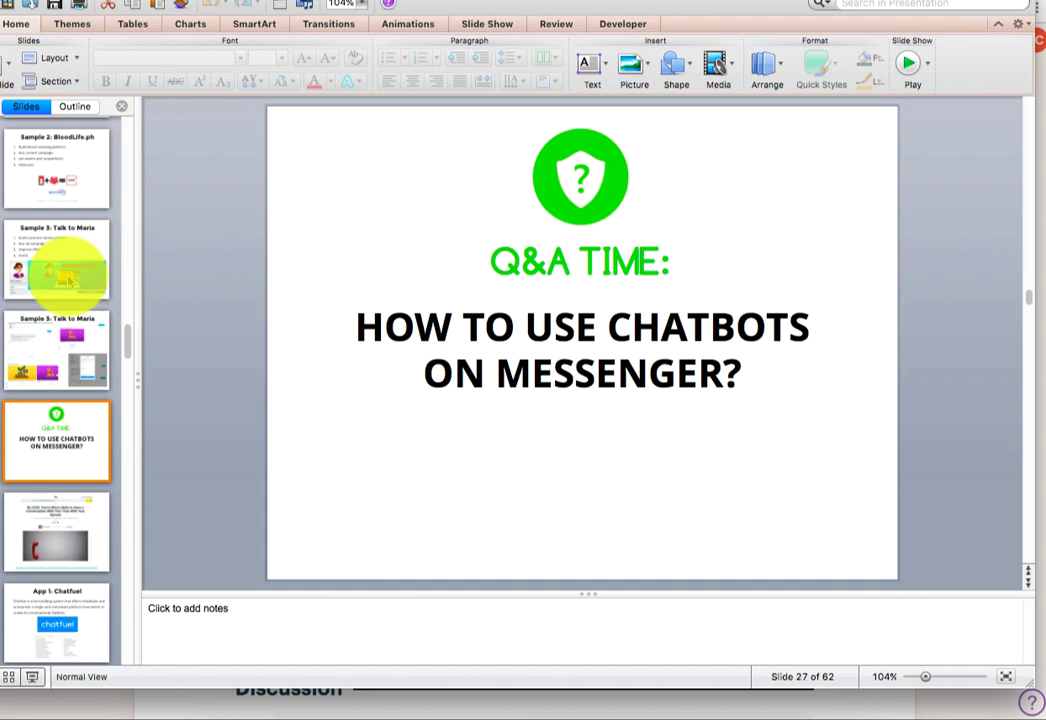
Review the slides with the Inc. conversation article, the Chatfuel app and the ManyChat app
{"action": "key", "text": "Down"}
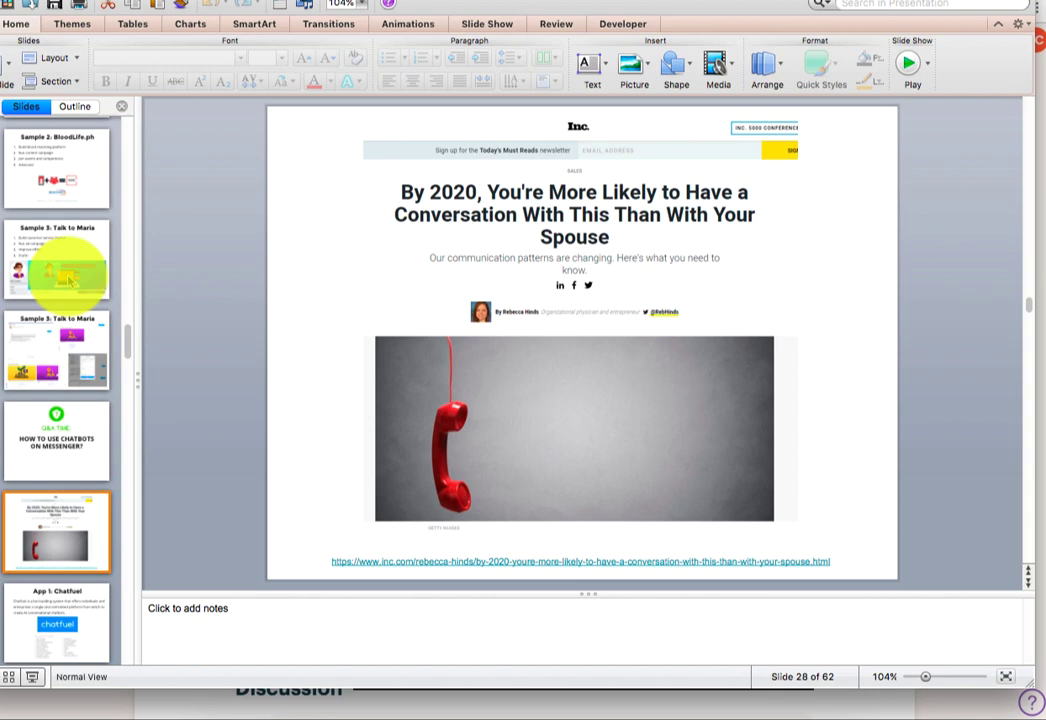
{"action": "key", "text": "Down"}
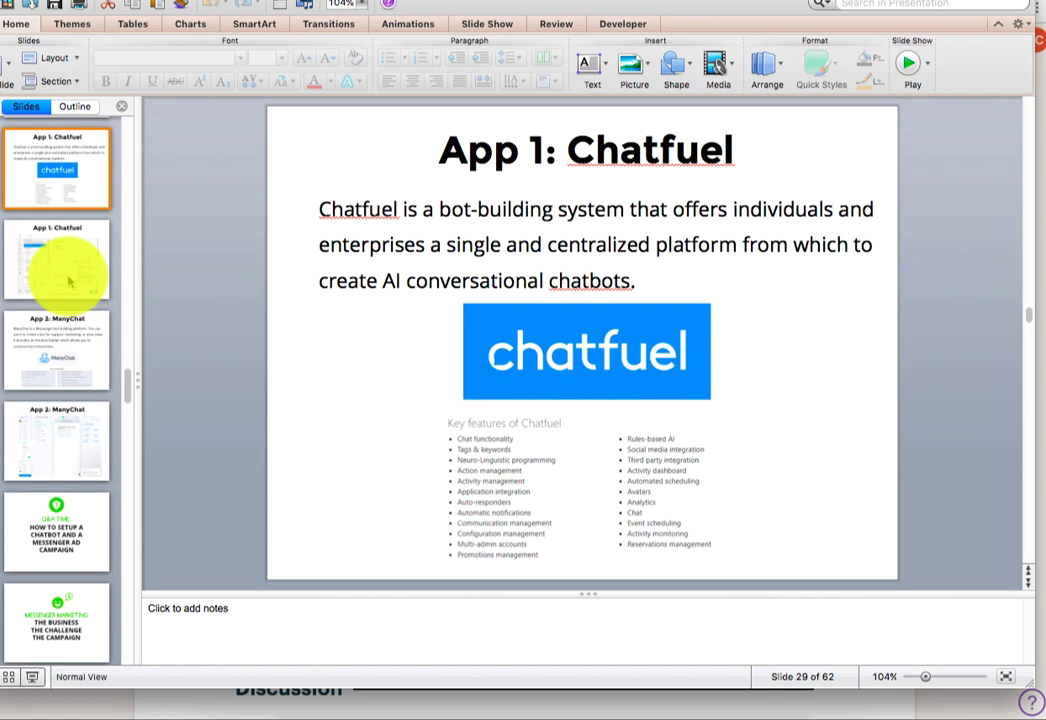
{"action": "left_click", "coordinate": [69, 281]}
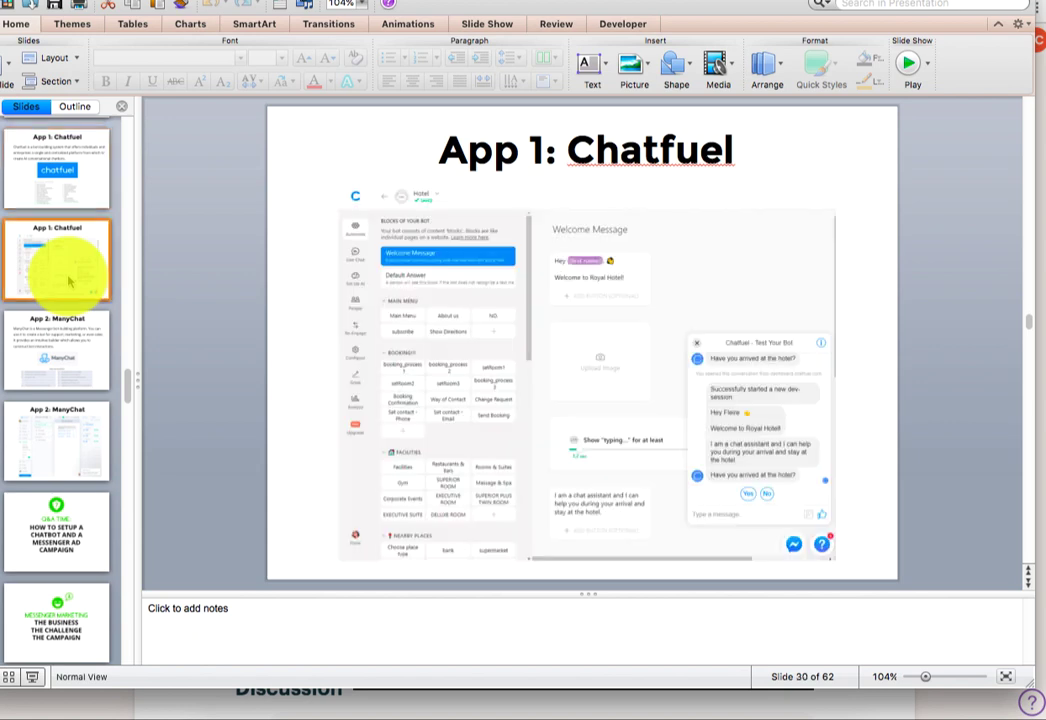
{"action": "key", "text": "Down"}
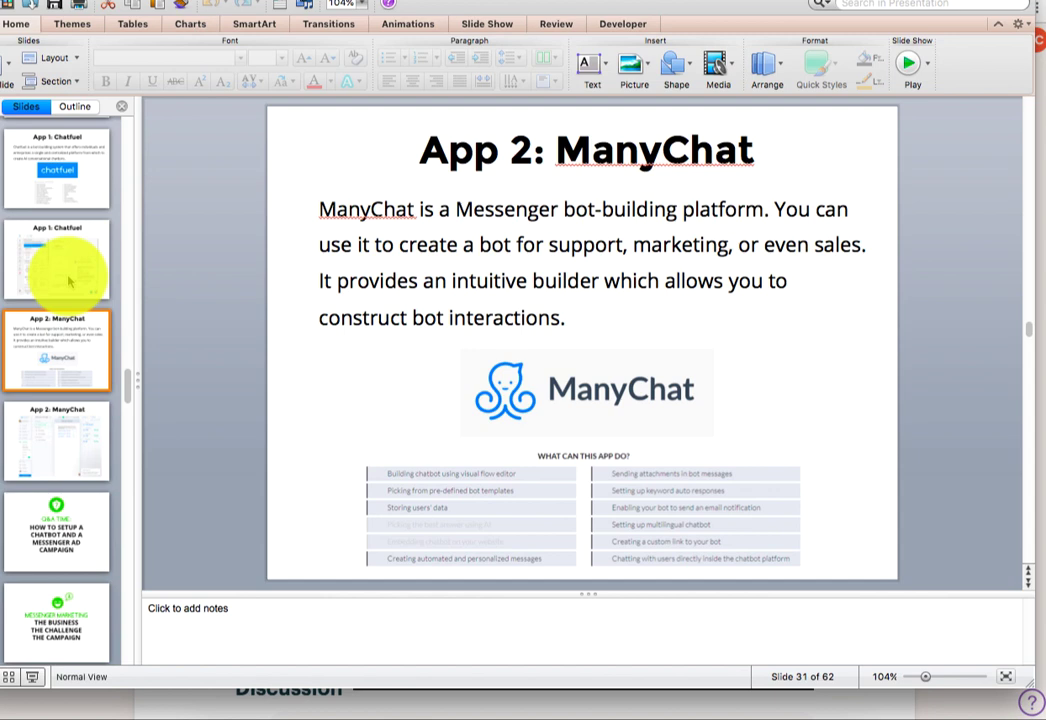
{"action": "key", "text": "Down"}
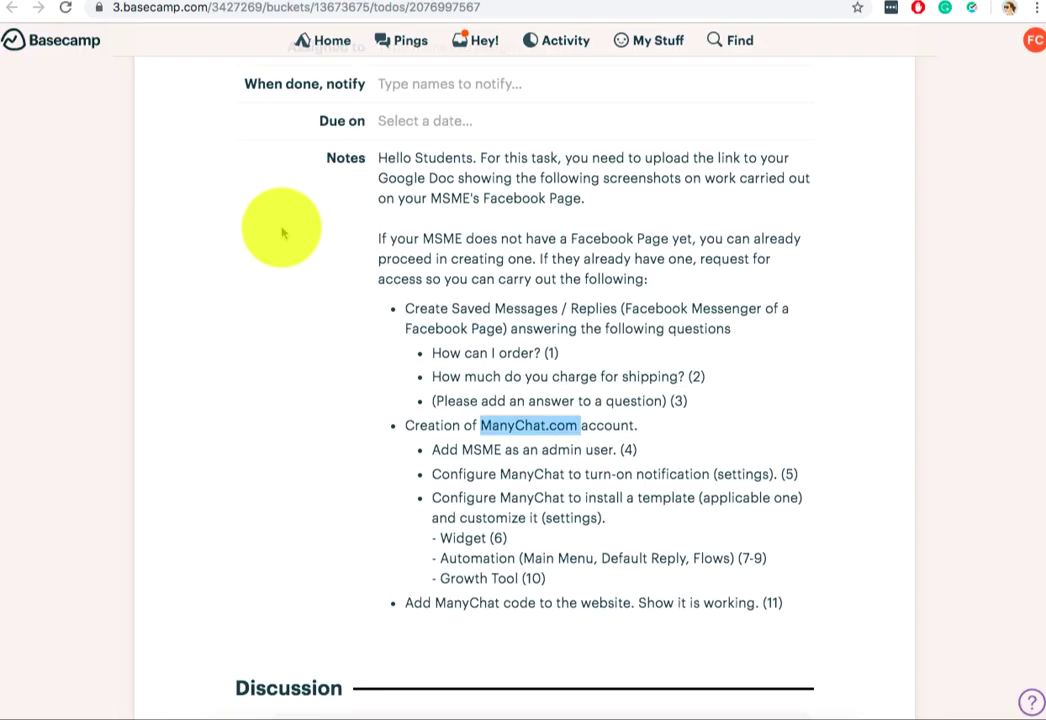
In the Basecamp task, clear the ManyChat.com text highlight and return to the Task 10: CRM Live Chat heading
{"action": "scroll", "coordinate": [497, 212], "scroll_direction": "up", "scroll_amount": 1}
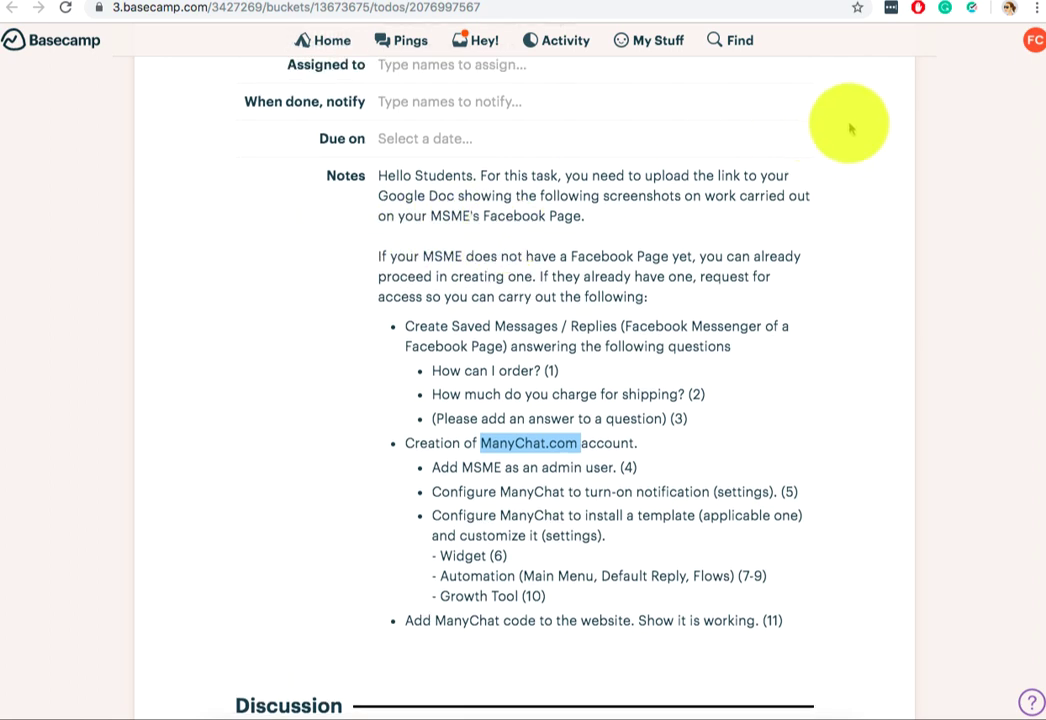
{"action": "left_click", "coordinate": [905, 193]}
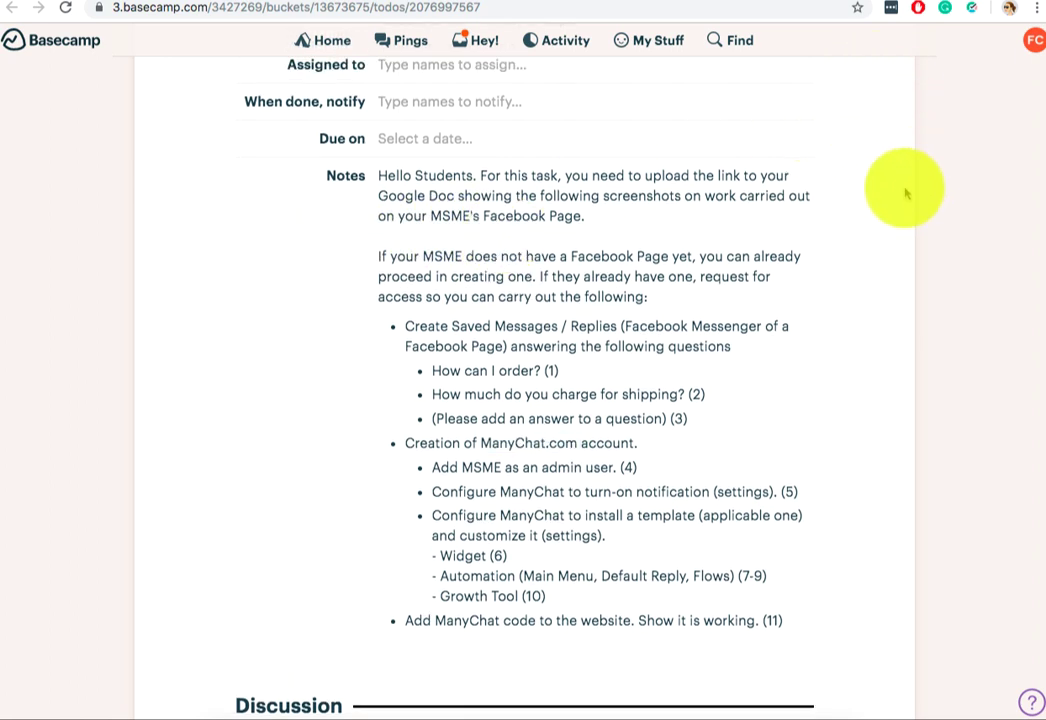
{"action": "scroll", "coordinate": [833, 227], "scroll_direction": "up", "scroll_amount": 3}
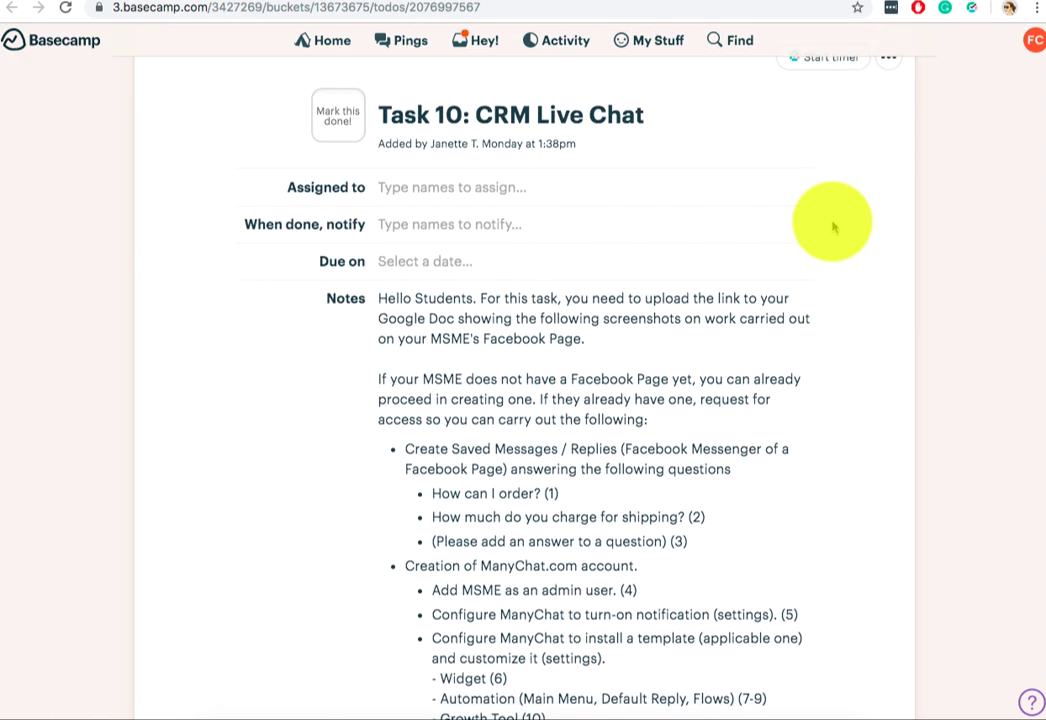
Switch to Facebook, view the Third Team Media page's home and reopen its inbox
{"action": "key", "text": "ctrl+Tab"}
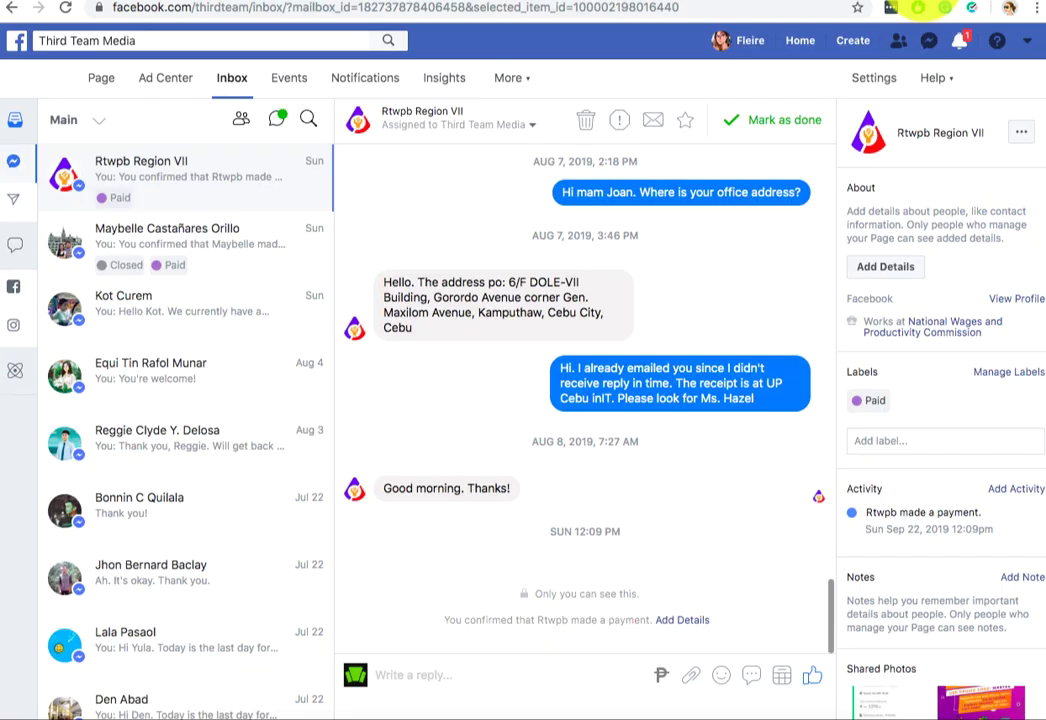
{"action": "left_click", "coordinate": [100, 80]}
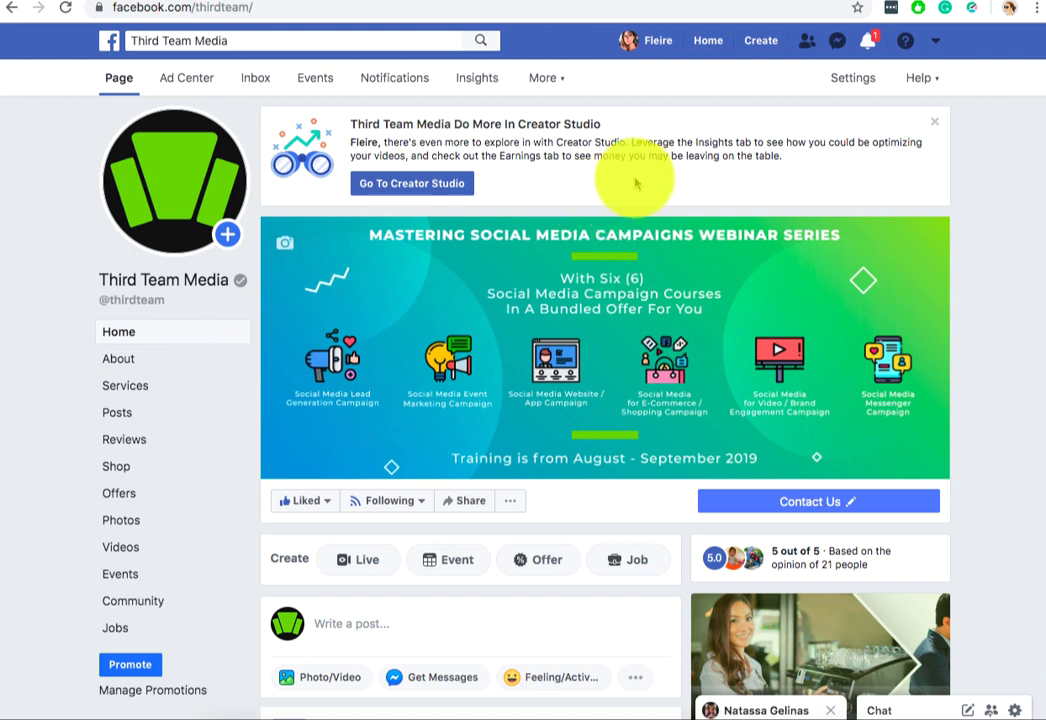
{"action": "scroll", "coordinate": [636, 183], "scroll_direction": "down", "scroll_amount": 1}
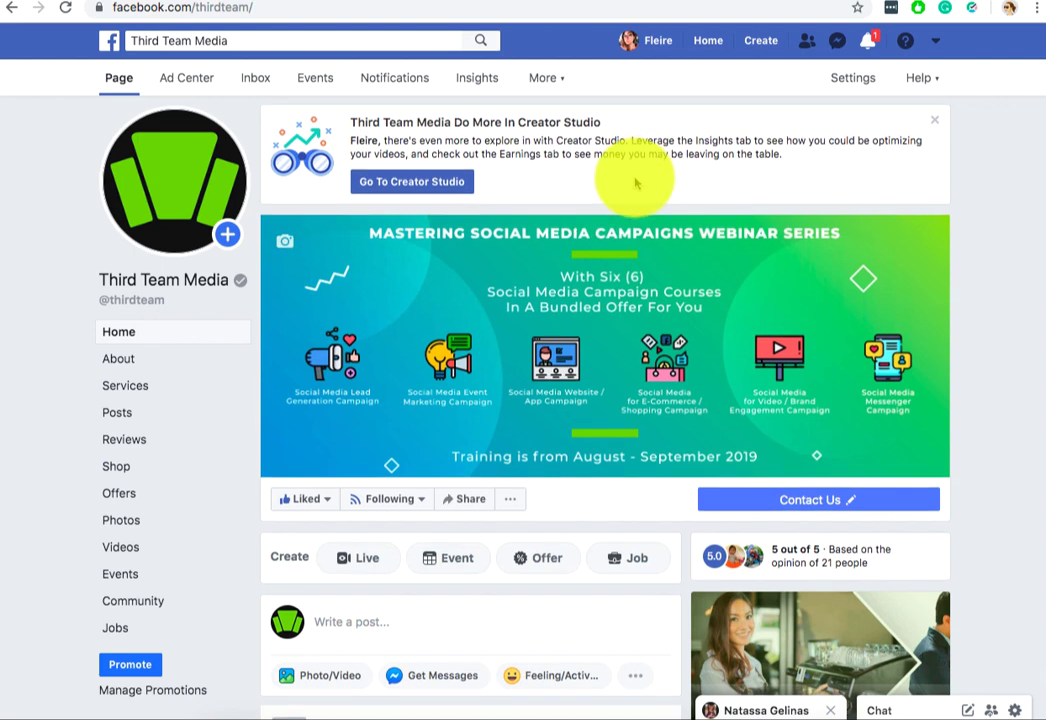
{"action": "scroll", "coordinate": [636, 183], "scroll_direction": "down", "scroll_amount": 1}
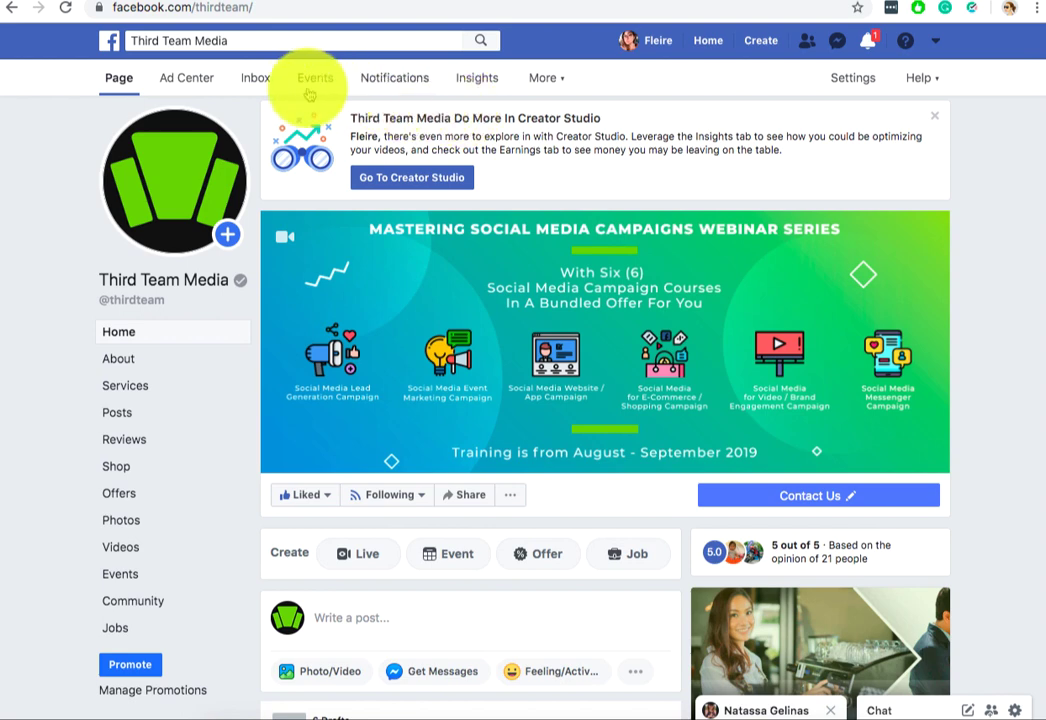
{"action": "left_click", "coordinate": [257, 86]}
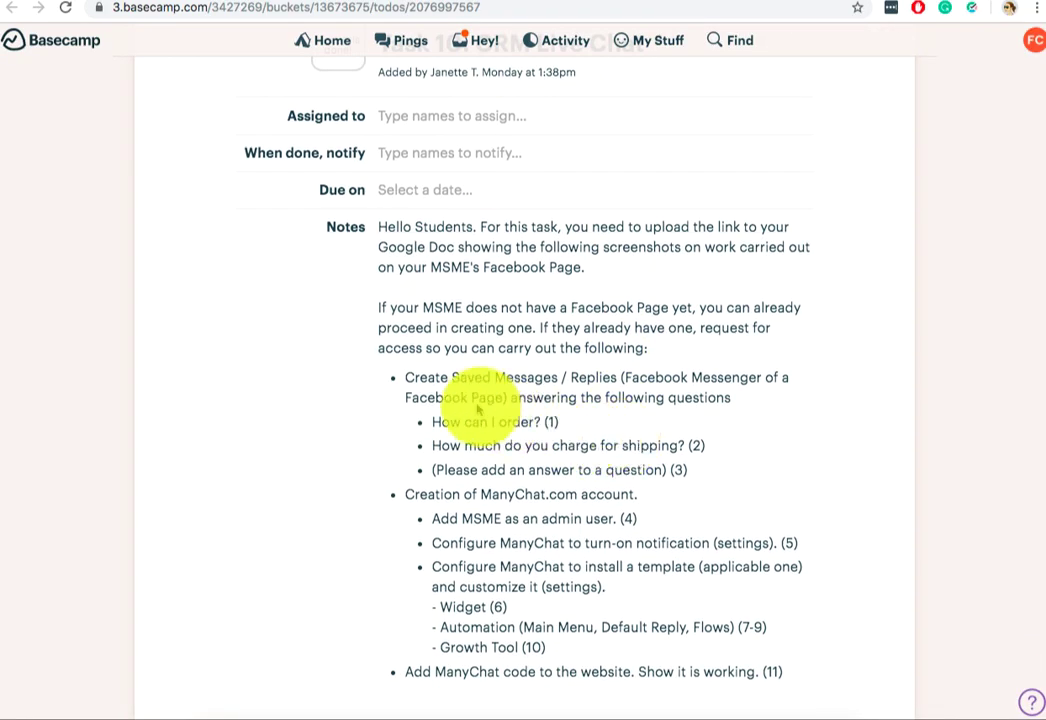
Highlight "Create Saved Messages / Replies" in the Basecamp notes and return to the open conversation in the Third Team Media Facebook inbox
{"action": "left_click_drag", "start_coordinate": [405, 378], "coordinate": [617, 378]}
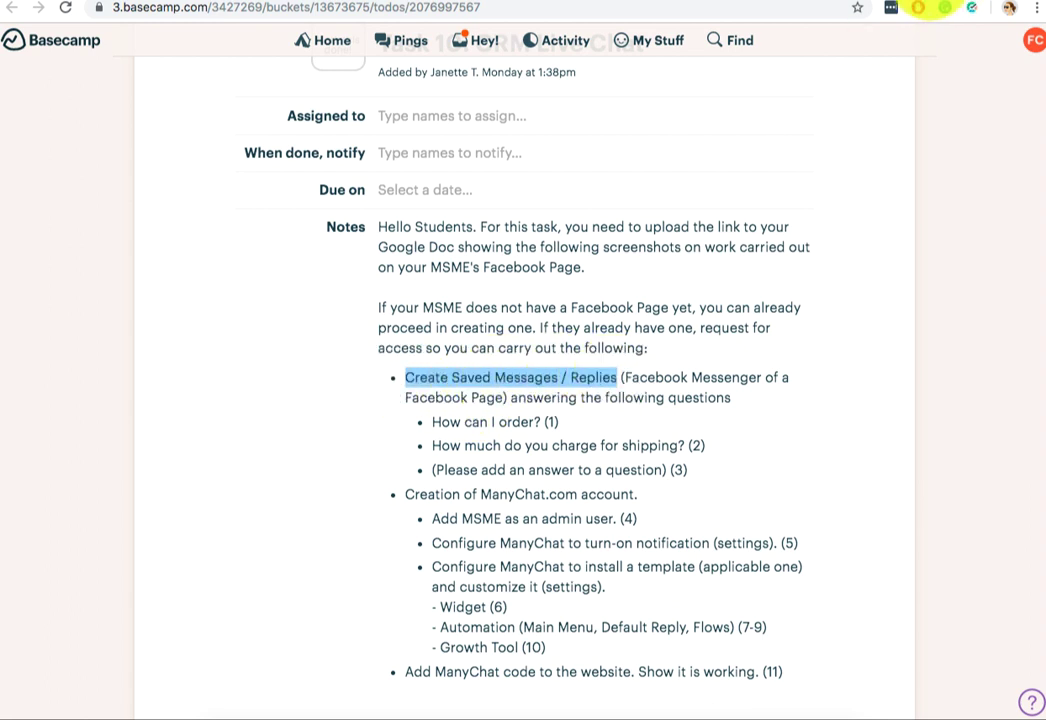
{"action": "left_click", "coordinate": [920, 8]}
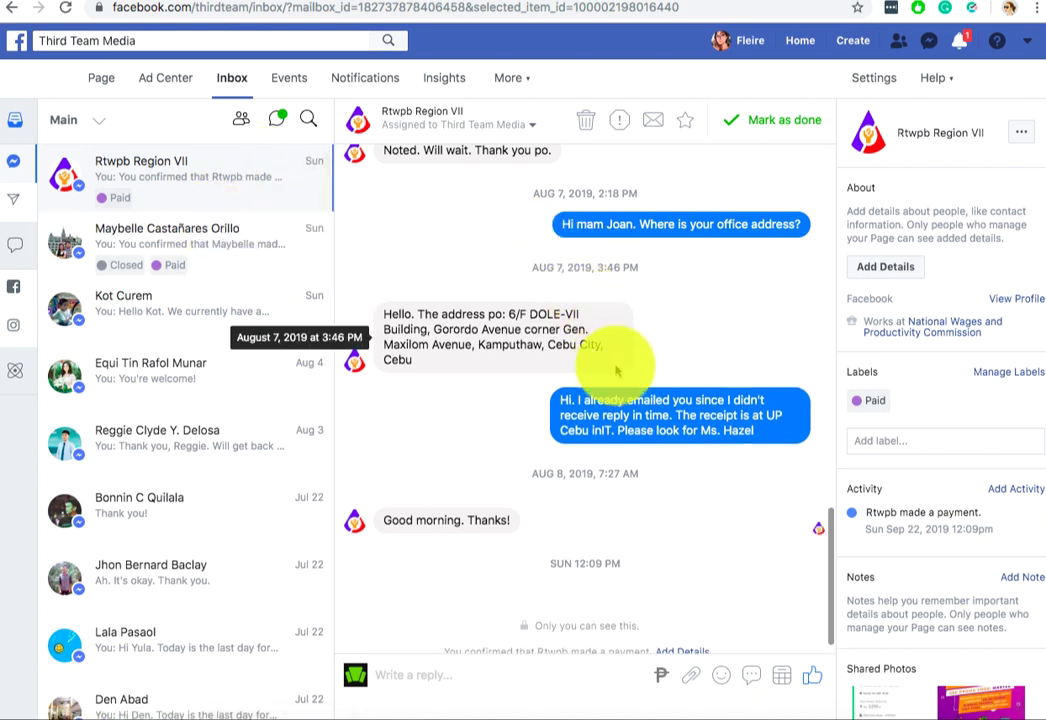
{"action": "scroll", "coordinate": [616, 371], "scroll_direction": "down", "scroll_amount": 1}
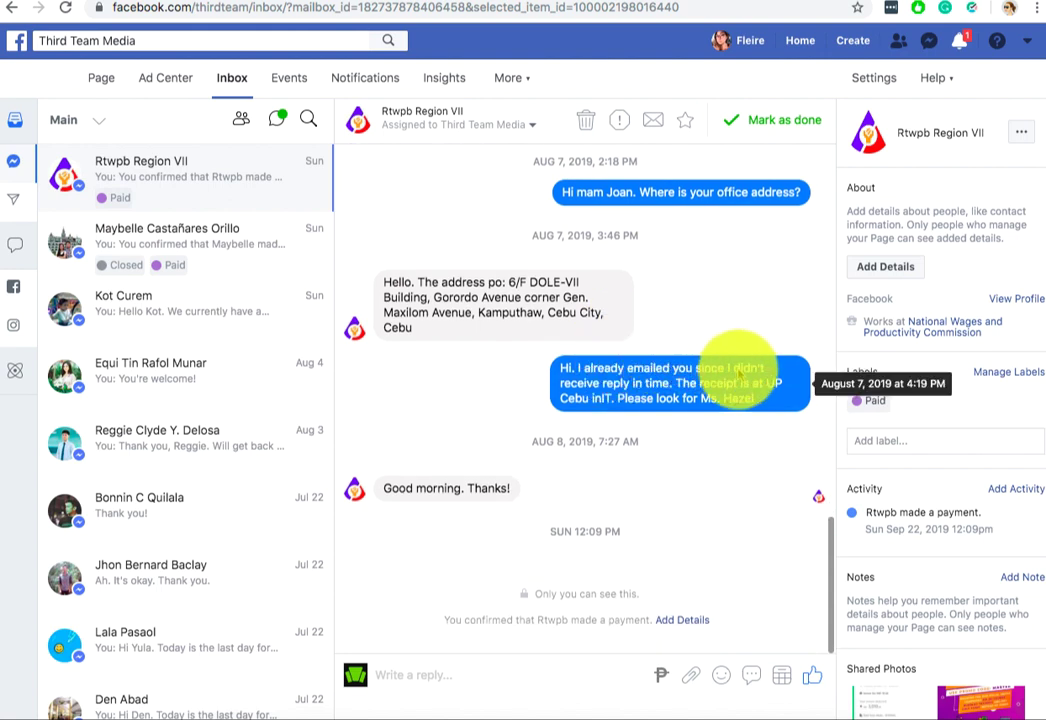
Look through the inbox conversations, including the inquiry about online training for freelancers, and return to the Rtwpb Region VII conversation
{"action": "left_click", "coordinate": [465, 668]}
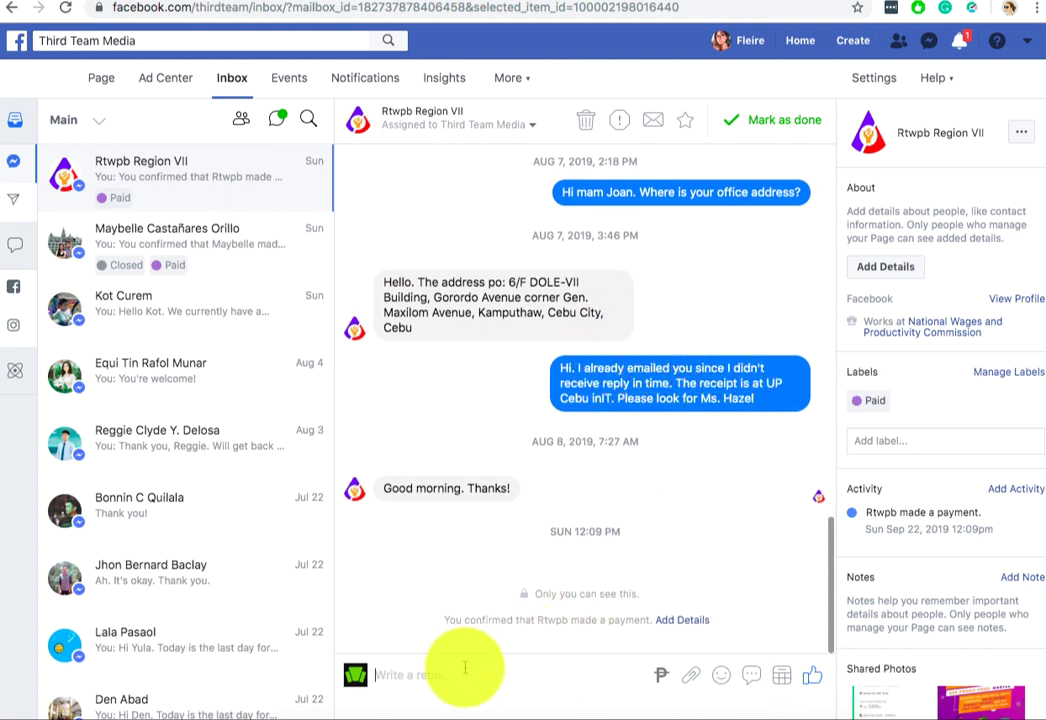
{"action": "left_click", "coordinate": [215, 255]}
{"action": "left_click", "coordinate": [212, 327]}
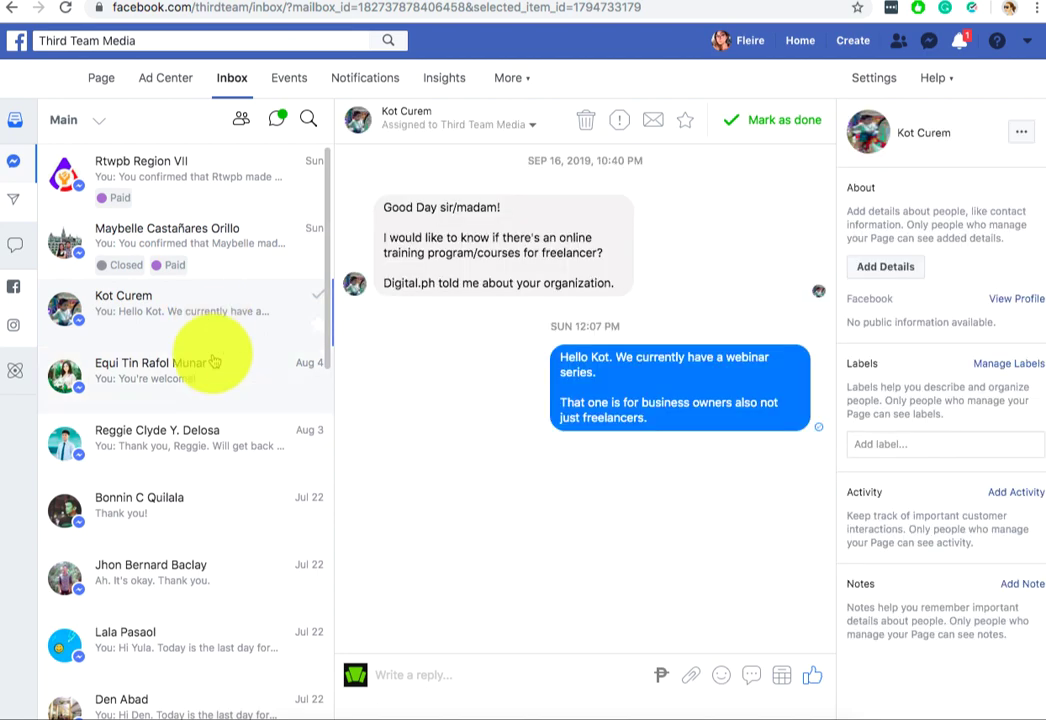
{"action": "left_click", "coordinate": [180, 180]}
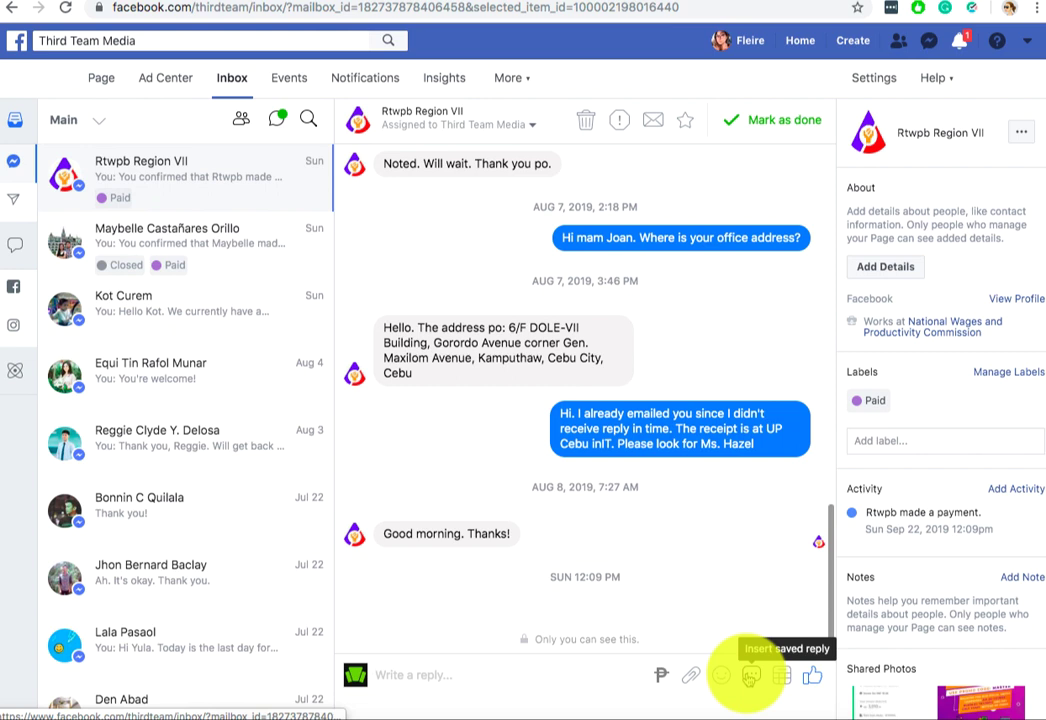
Start a new saved reply titled "Hiring / Job Openings" with the message "Hi. Please check our current job openings on this page:"
{"action": "left_click", "coordinate": [750, 676]}
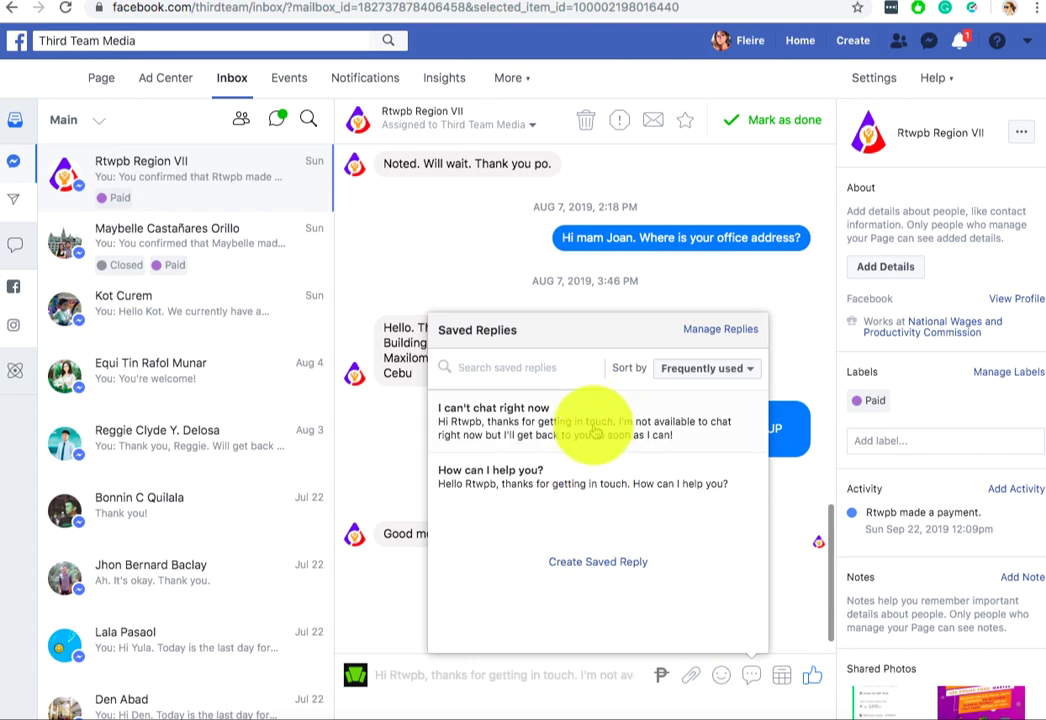
{"action": "left_click", "coordinate": [706, 331]}
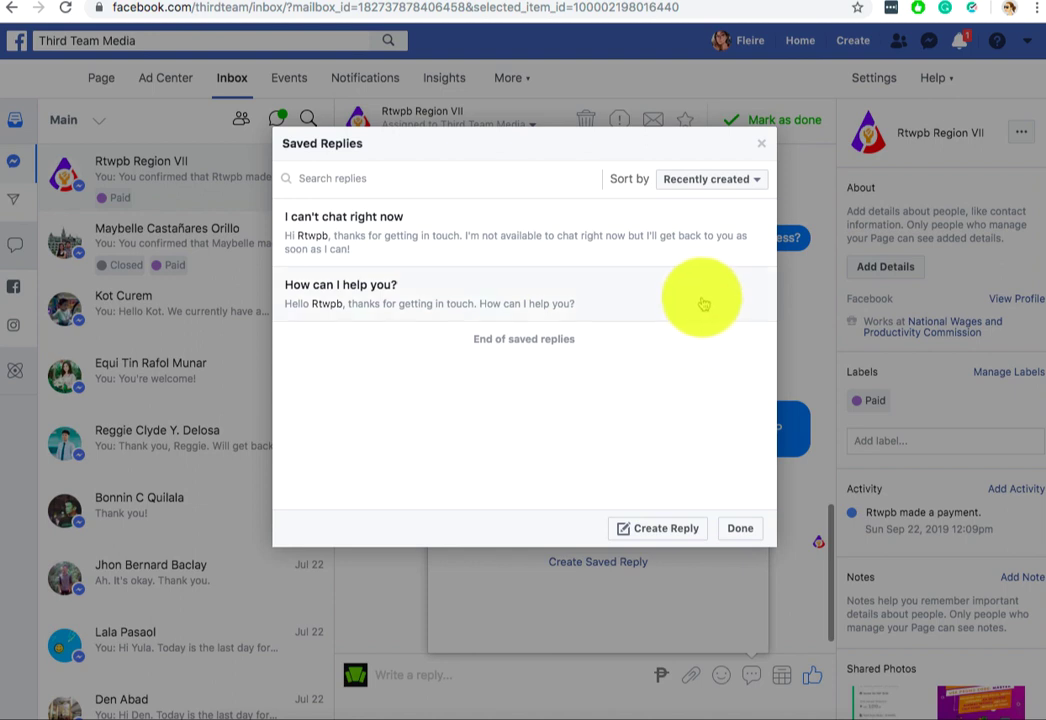
{"action": "left_click", "coordinate": [678, 538]}
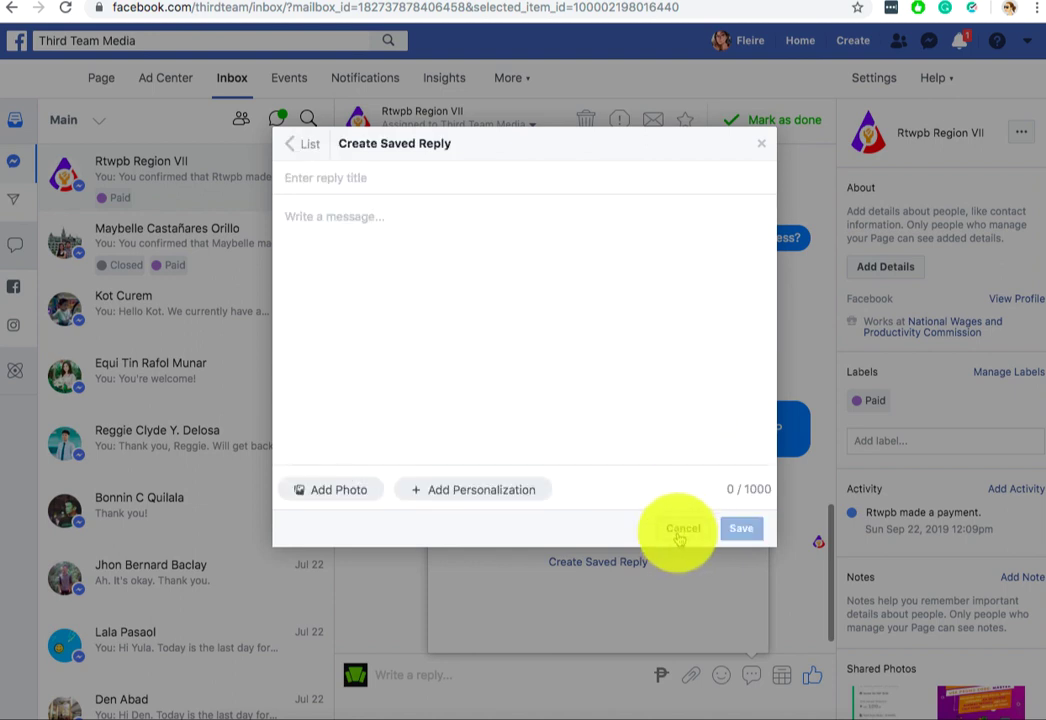
{"action": "left_click", "coordinate": [419, 176]}
{"action": "type", "text": "Hiring / Job Openings"}
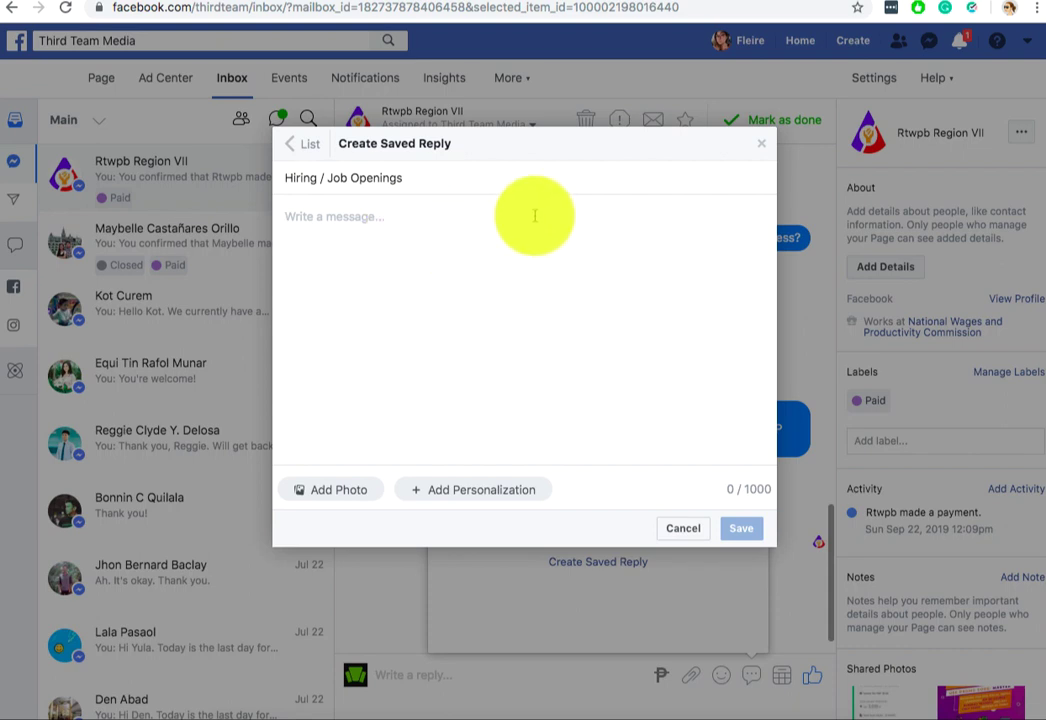
{"action": "type", "text": "Hi."}
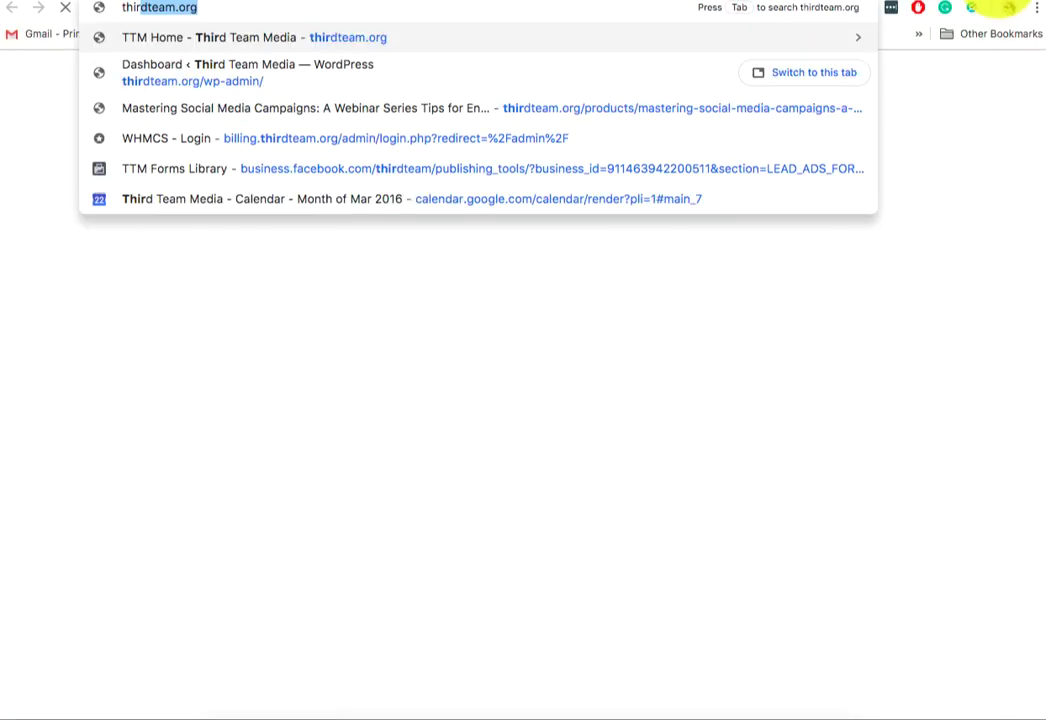
Open the Careers page of thirdteam.org in the browser and copy its web address
{"action": "key", "text": "Return"}
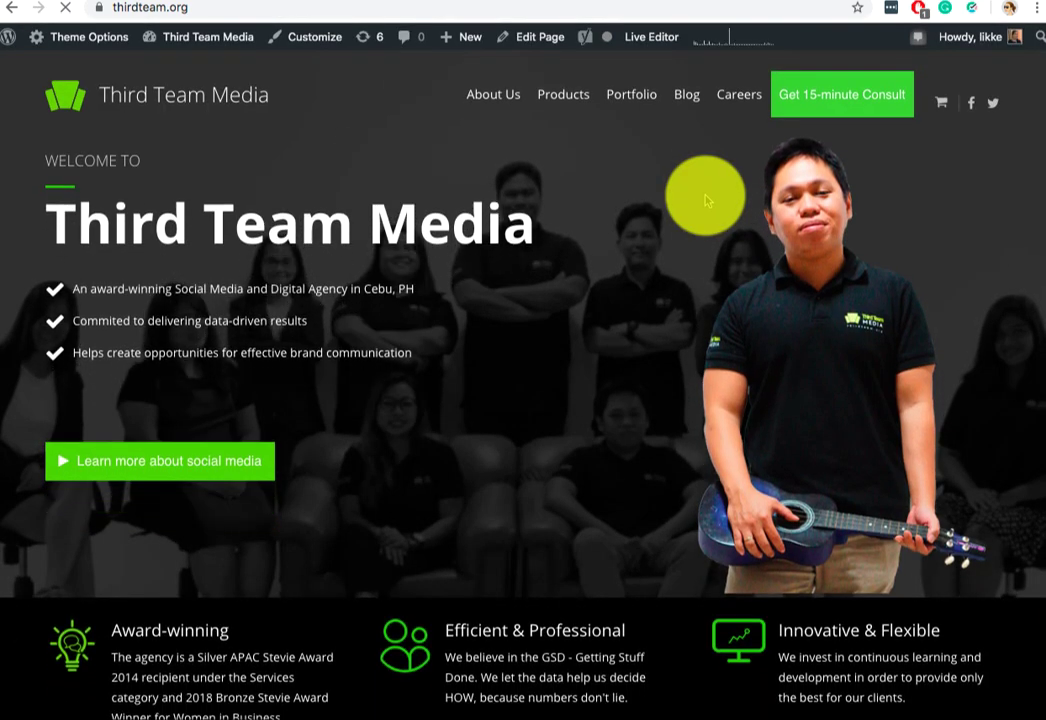
{"action": "scroll", "coordinate": [704, 185], "scroll_direction": "down", "scroll_amount": 1}
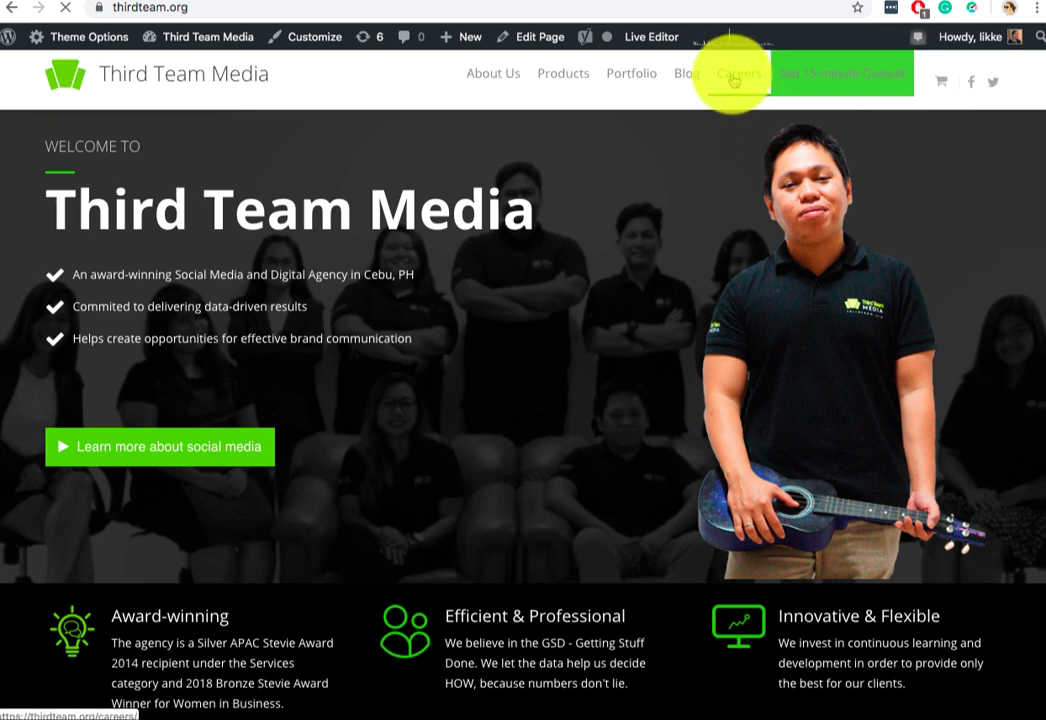
{"action": "left_click", "coordinate": [733, 80]}
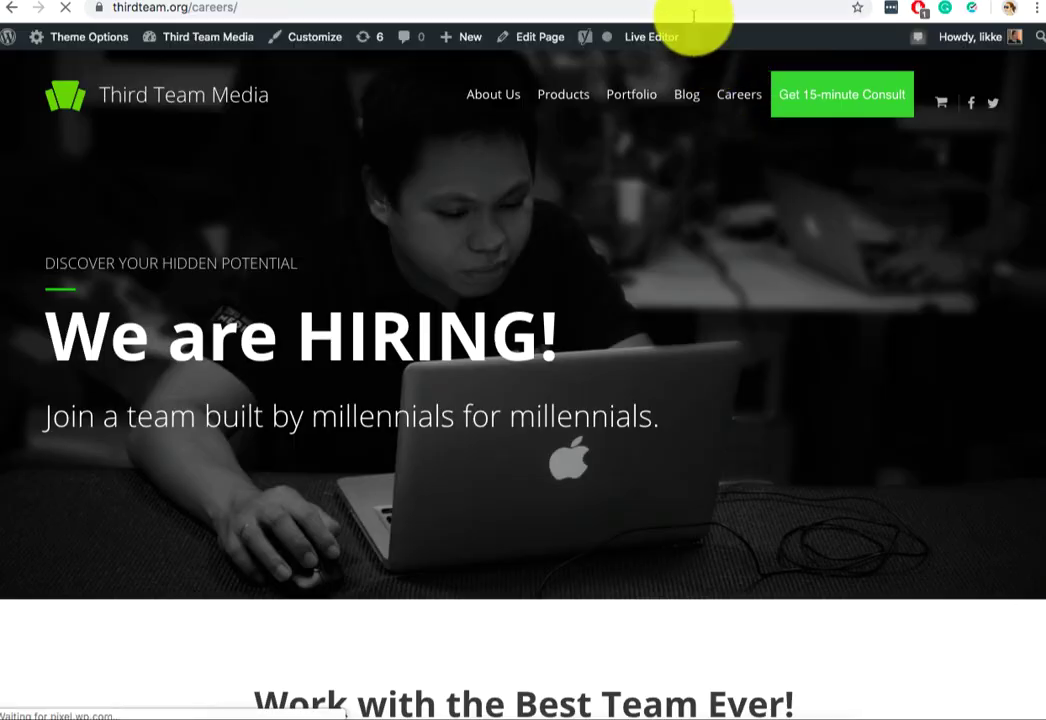
{"action": "left_click", "coordinate": [692, 12]}
{"action": "key", "text": "super+c"}
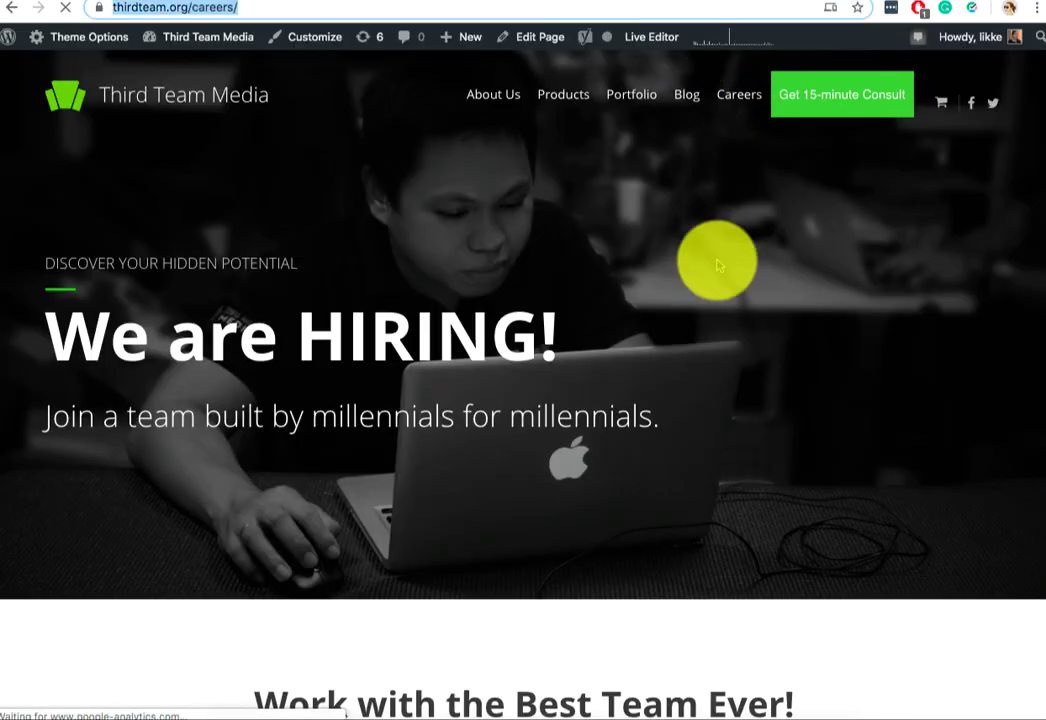
Examine the job openings listed on the Third Team Media Careers page
{"action": "scroll", "coordinate": [750, 426], "scroll_direction": "down", "scroll_amount": 3}
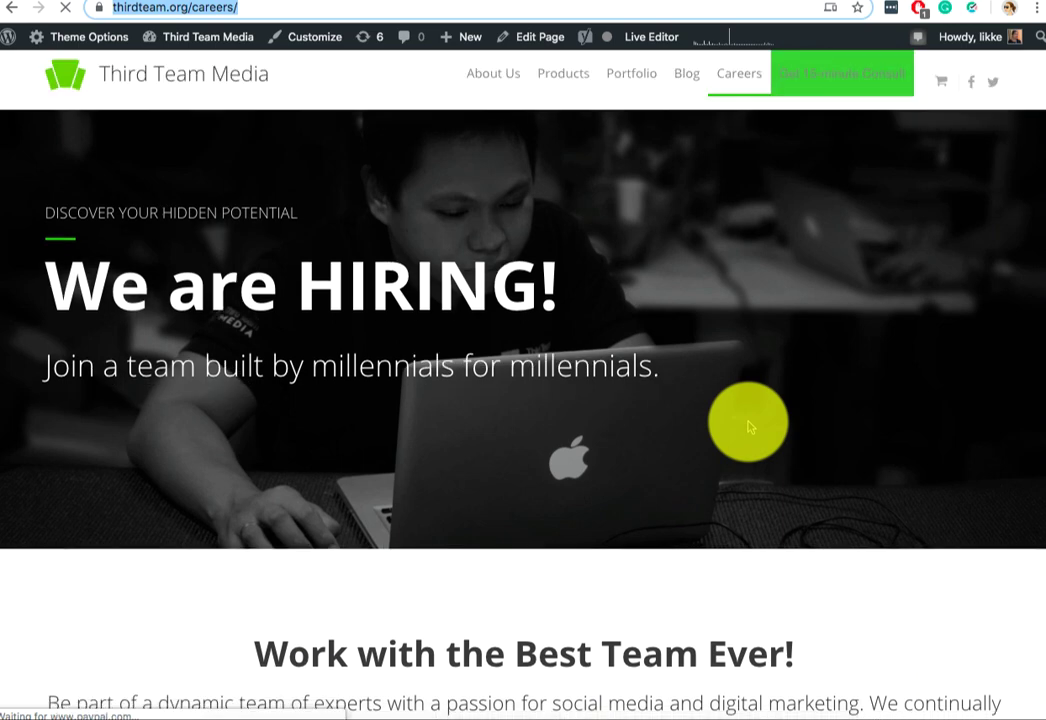
{"action": "scroll", "coordinate": [750, 426], "scroll_direction": "down", "scroll_amount": 2}
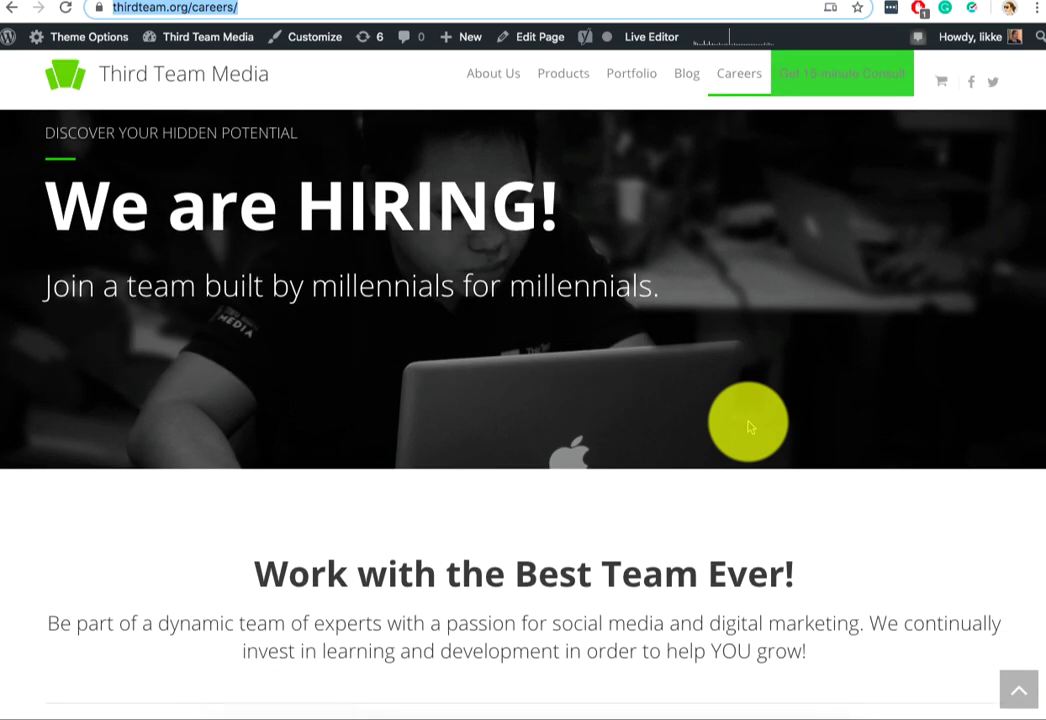
{"action": "scroll", "coordinate": [748, 425], "scroll_direction": "down", "scroll_amount": 2}
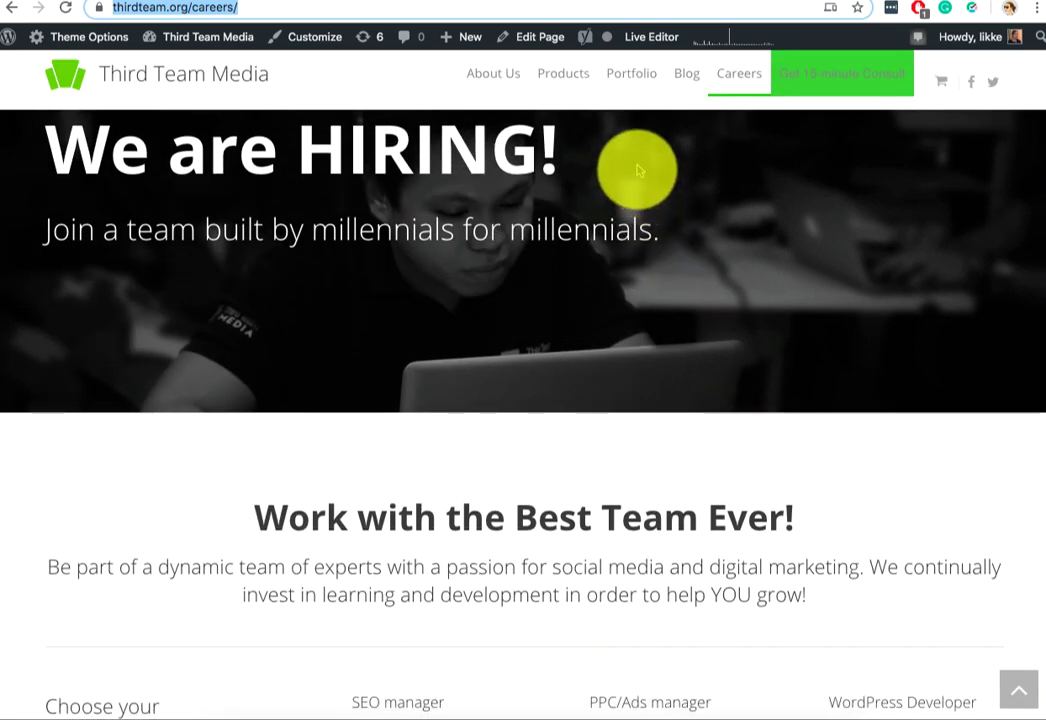
{"action": "scroll", "coordinate": [666, 234], "scroll_direction": "down", "scroll_amount": 4}
{"action": "scroll", "coordinate": [667, 235], "scroll_direction": "down", "scroll_amount": 9}
{"action": "scroll", "coordinate": [667, 235], "scroll_direction": "up", "scroll_amount": 3}
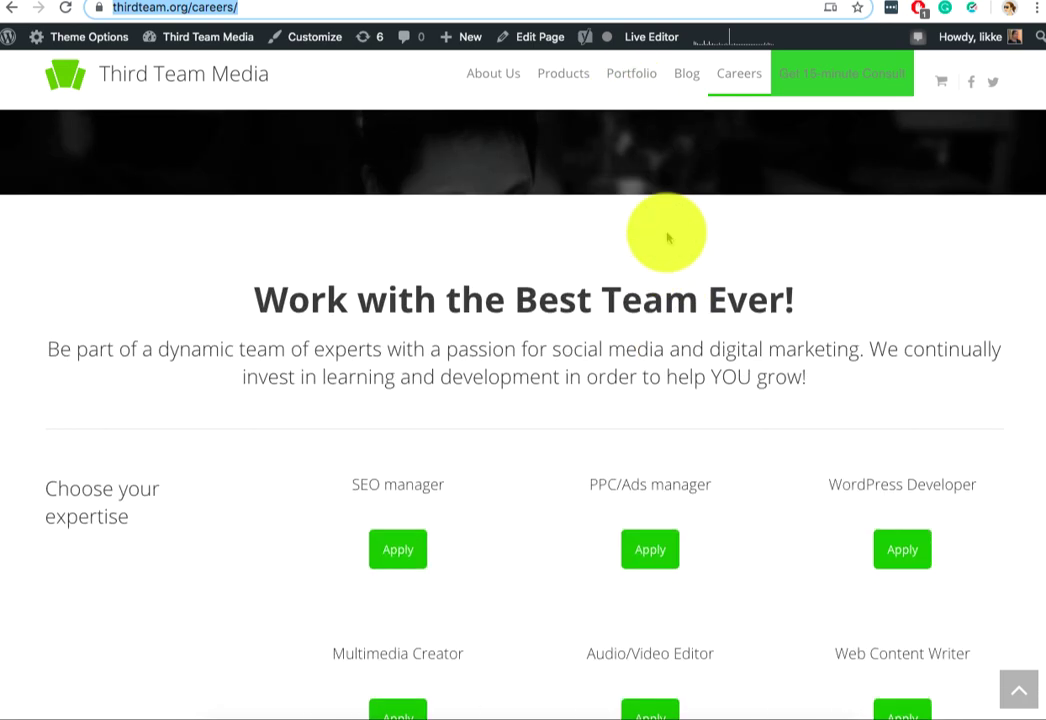
{"action": "scroll", "coordinate": [670, 237], "scroll_direction": "down", "scroll_amount": 4}
{"action": "scroll", "coordinate": [625, 249], "scroll_direction": "down", "scroll_amount": 3}
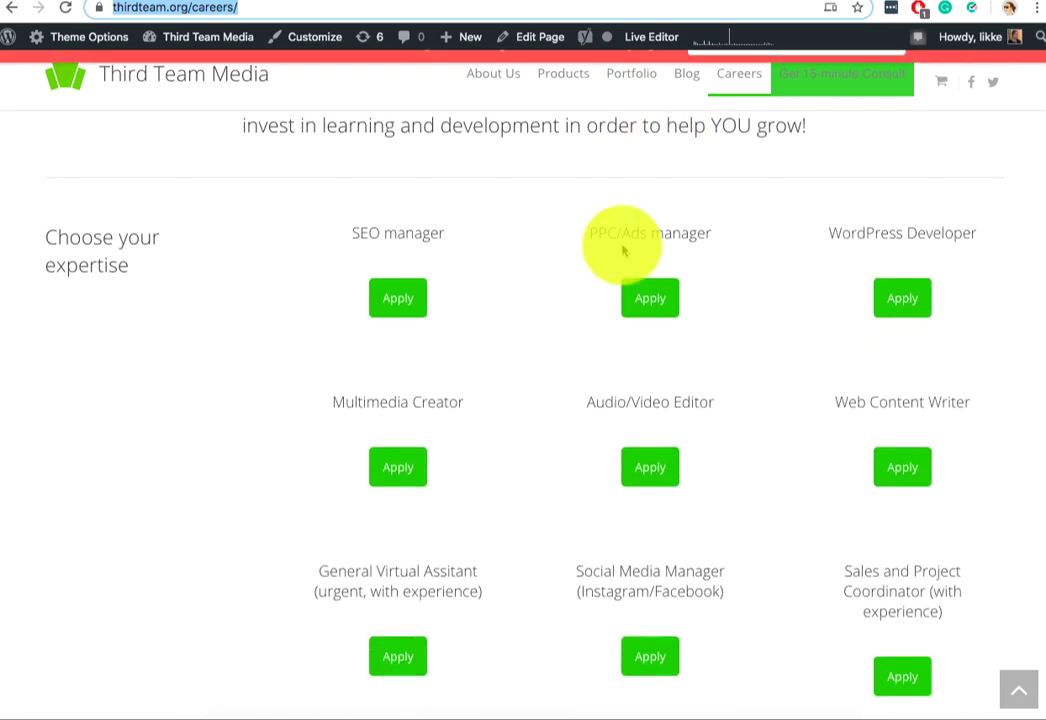
{"action": "scroll", "coordinate": [429, 229], "scroll_direction": "down", "scroll_amount": 1}
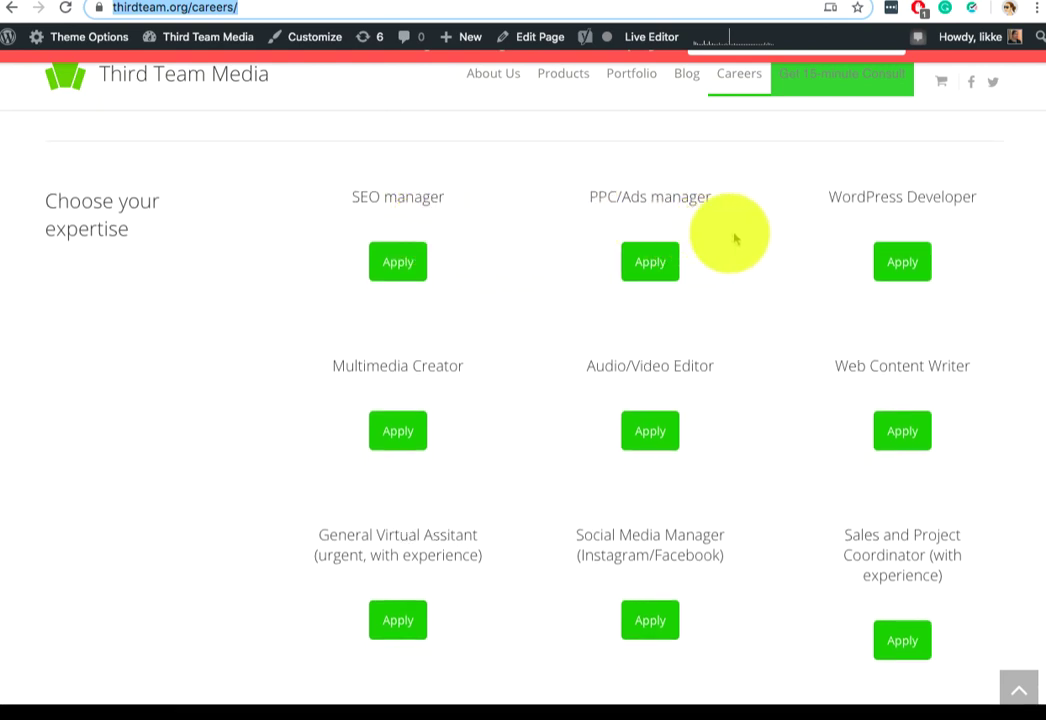
{"action": "scroll", "coordinate": [765, 233], "scroll_direction": "down", "scroll_amount": 2}
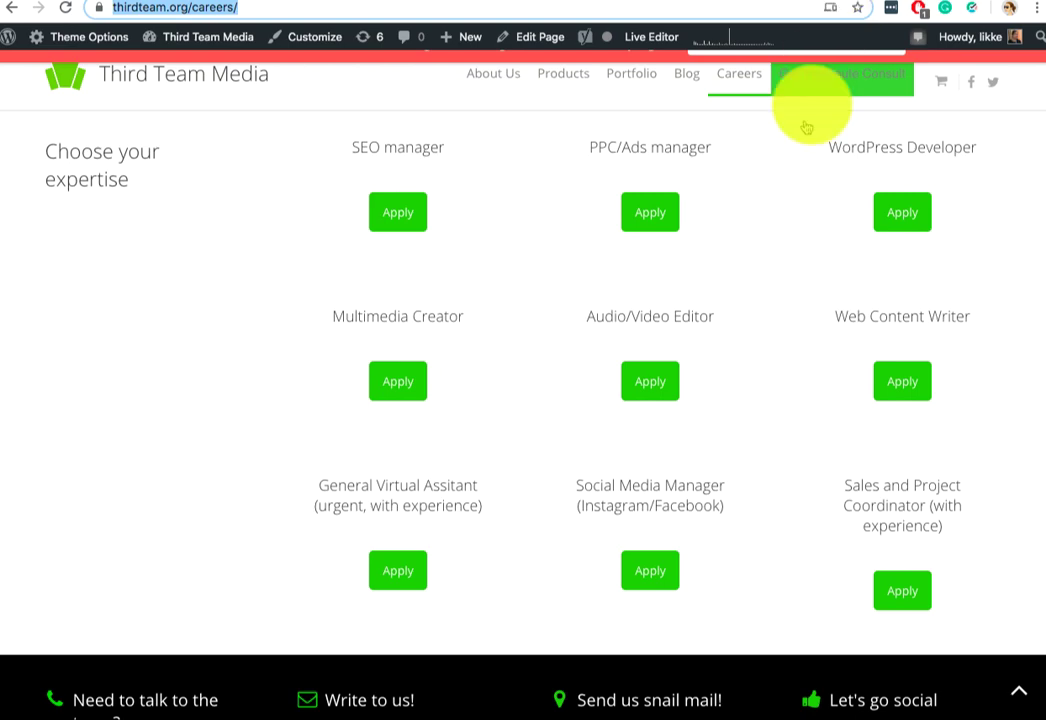
{"action": "scroll", "coordinate": [778, 149], "scroll_direction": "up", "scroll_amount": 10}
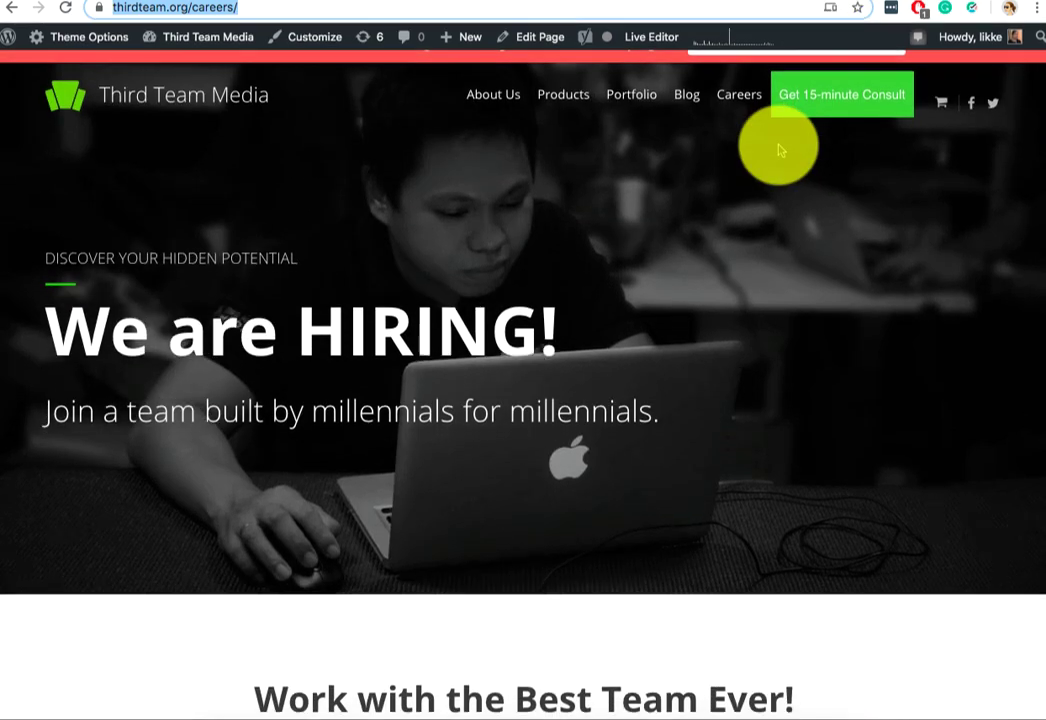
{"action": "left_click", "coordinate": [845, 3]}
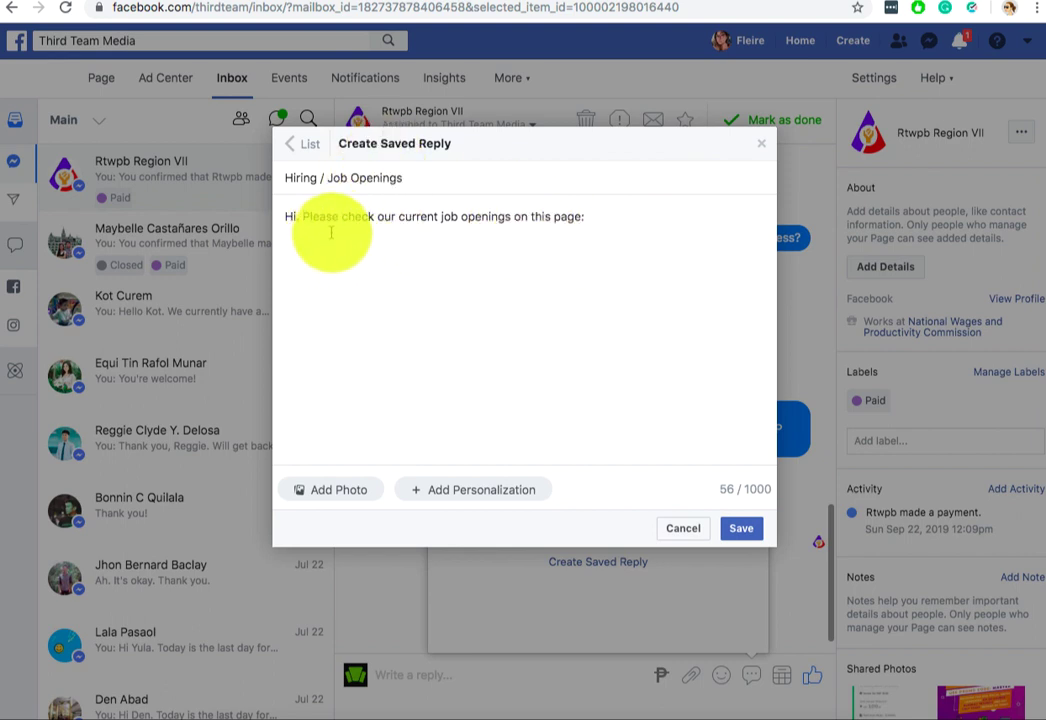
{"action": "left_click", "coordinate": [401, 234]}
{"action": "key", "text": "super+v"}
{"action": "key", "text": "Return"}
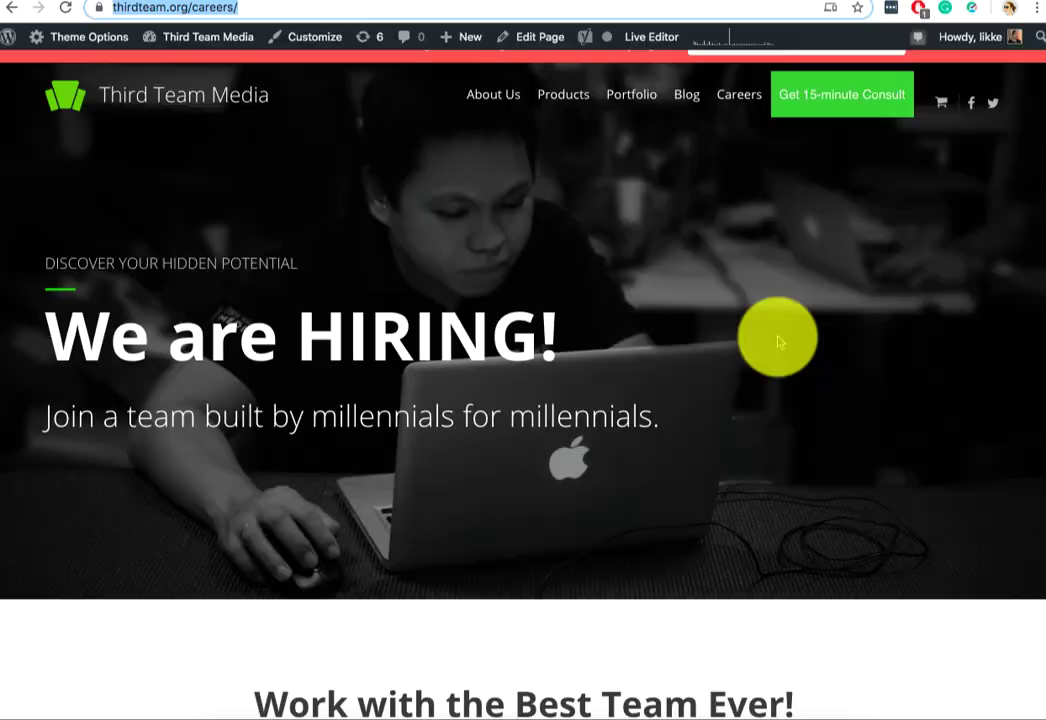
{"action": "scroll", "coordinate": [779, 342], "scroll_direction": "down", "scroll_amount": 10}
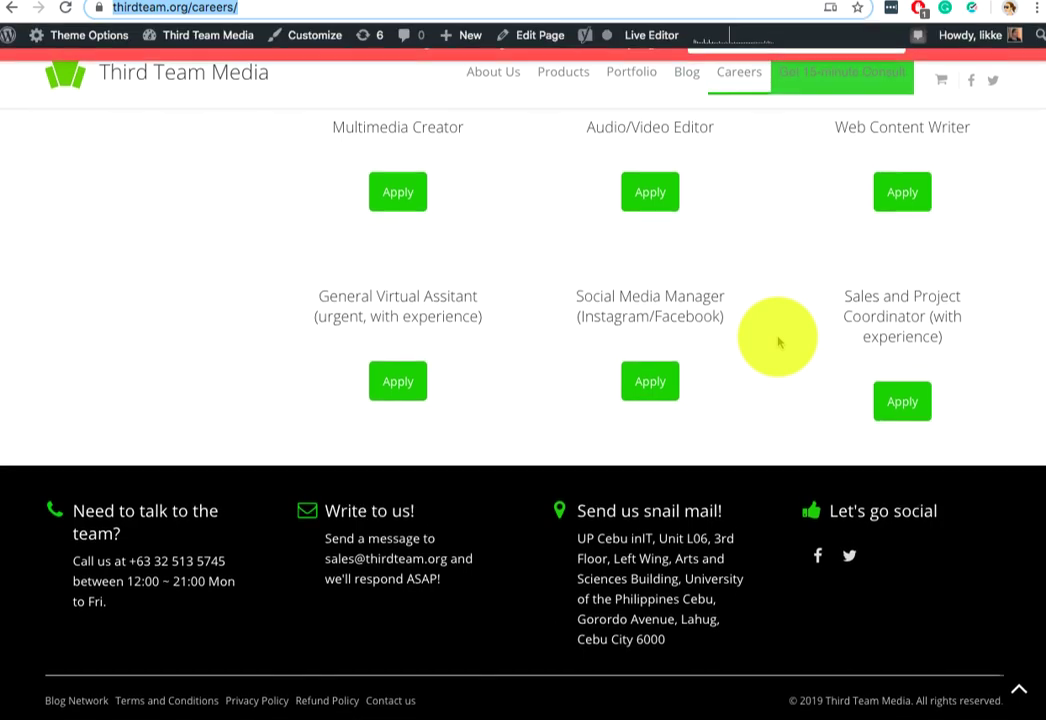
{"action": "scroll", "coordinate": [779, 342], "scroll_direction": "up", "scroll_amount": 3}
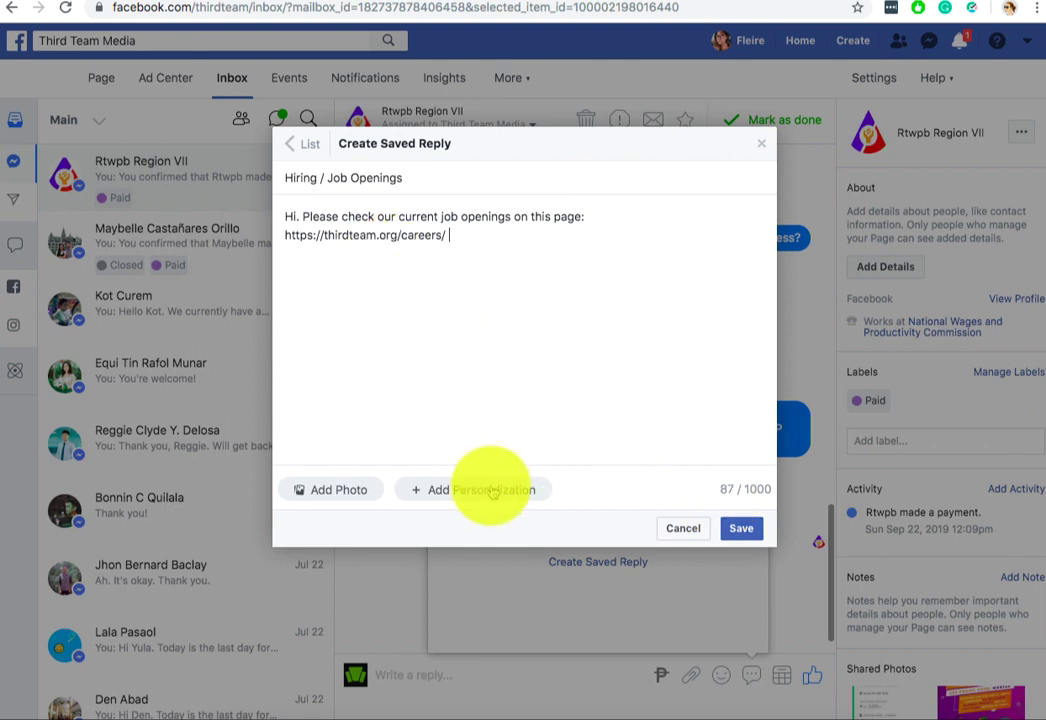
Personalize the reply's greeting by inserting "First name of recipient" after "Hi"
{"action": "key", "text": "Up"}
{"action": "key", "text": "End"}
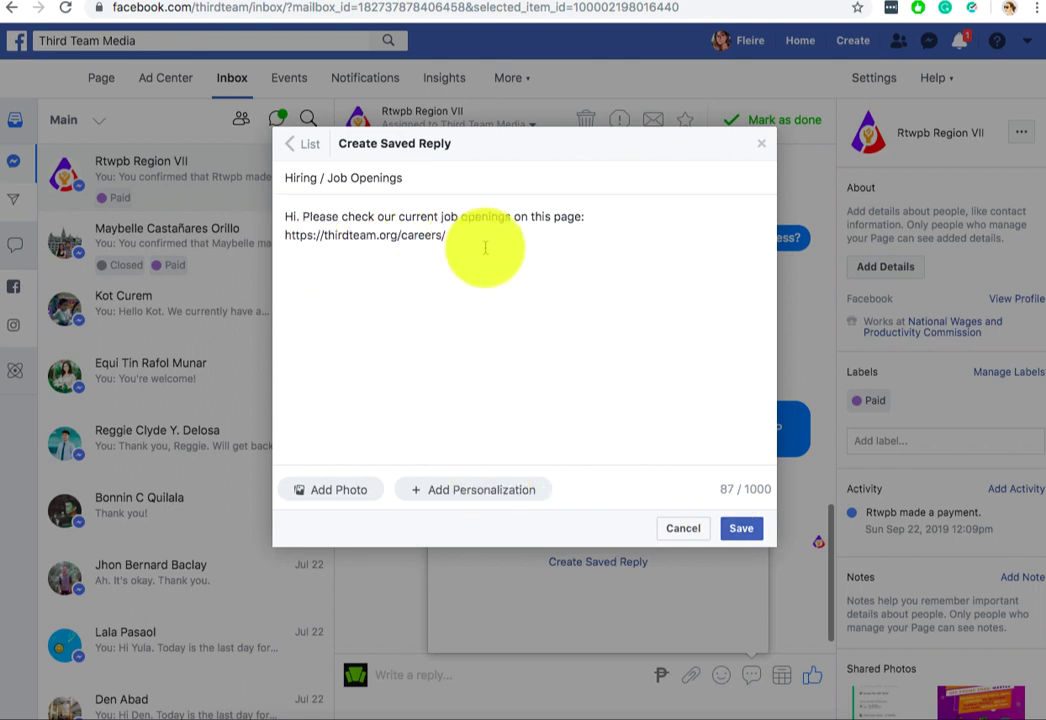
{"action": "left_click", "coordinate": [297, 217]}
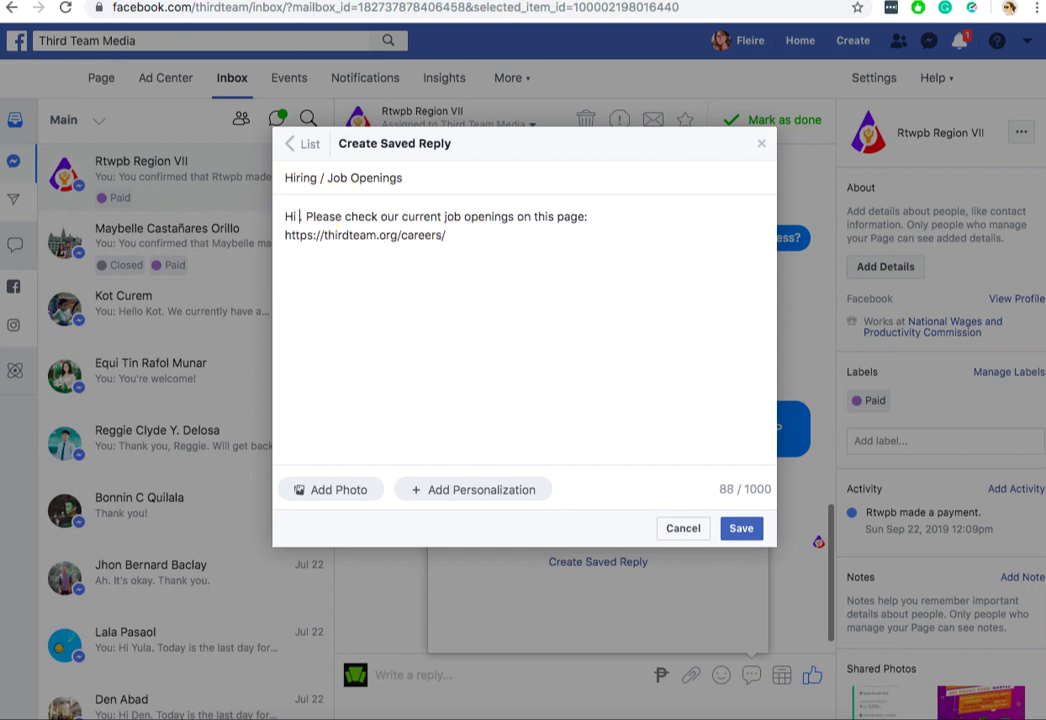
{"action": "left_click", "coordinate": [480, 490]}
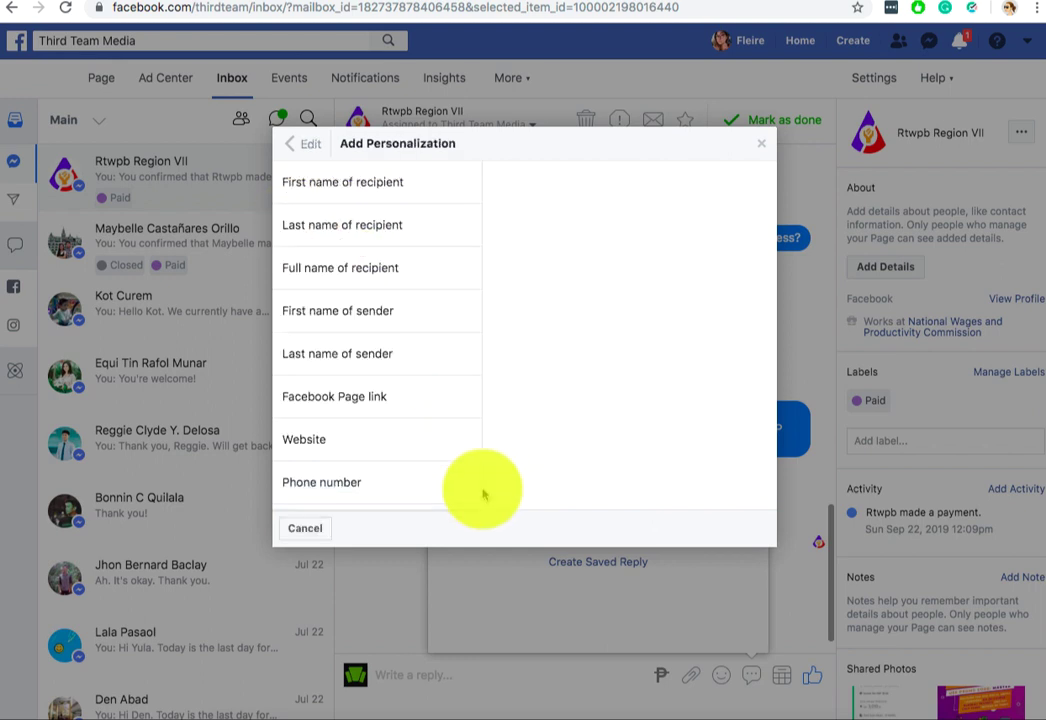
{"action": "left_click", "coordinate": [344, 188]}
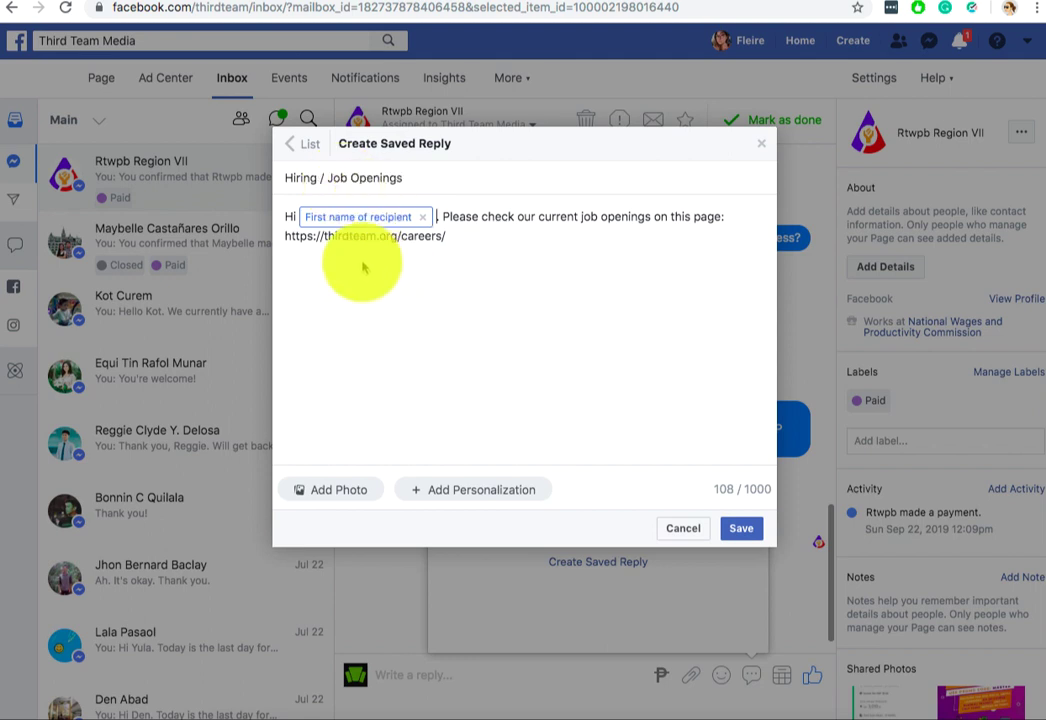
Reword "on this page" as "on our website" and add the closing line "Thank you and looking forward to your application."
{"action": "left_click", "coordinate": [495, 216]}
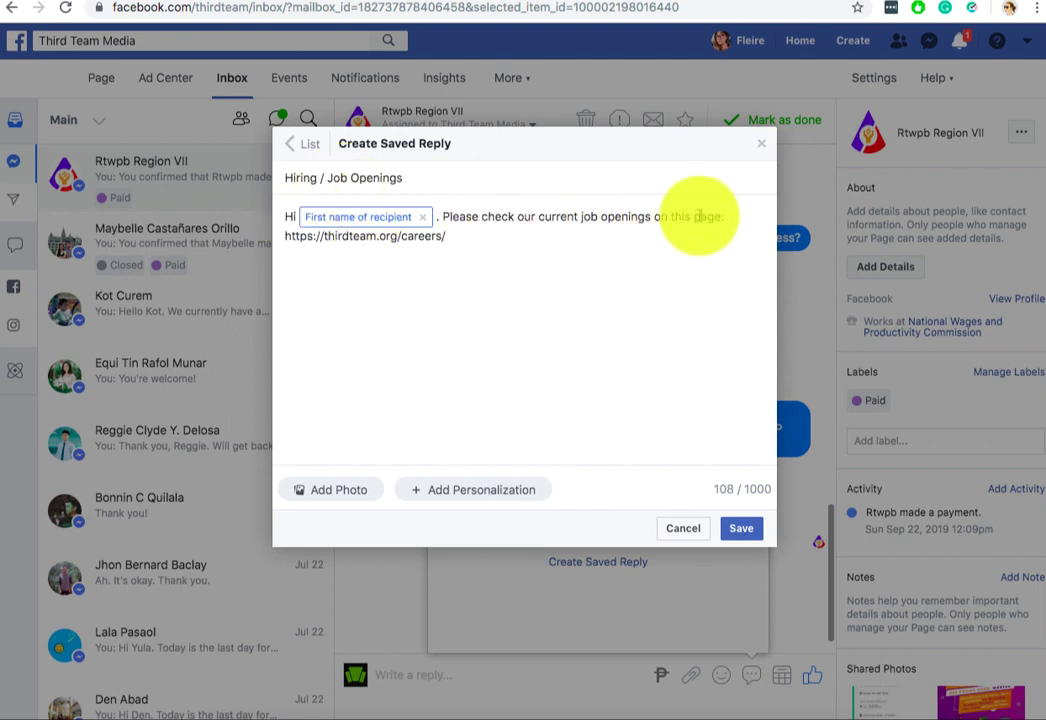
{"action": "type", "text": "ur websi"}
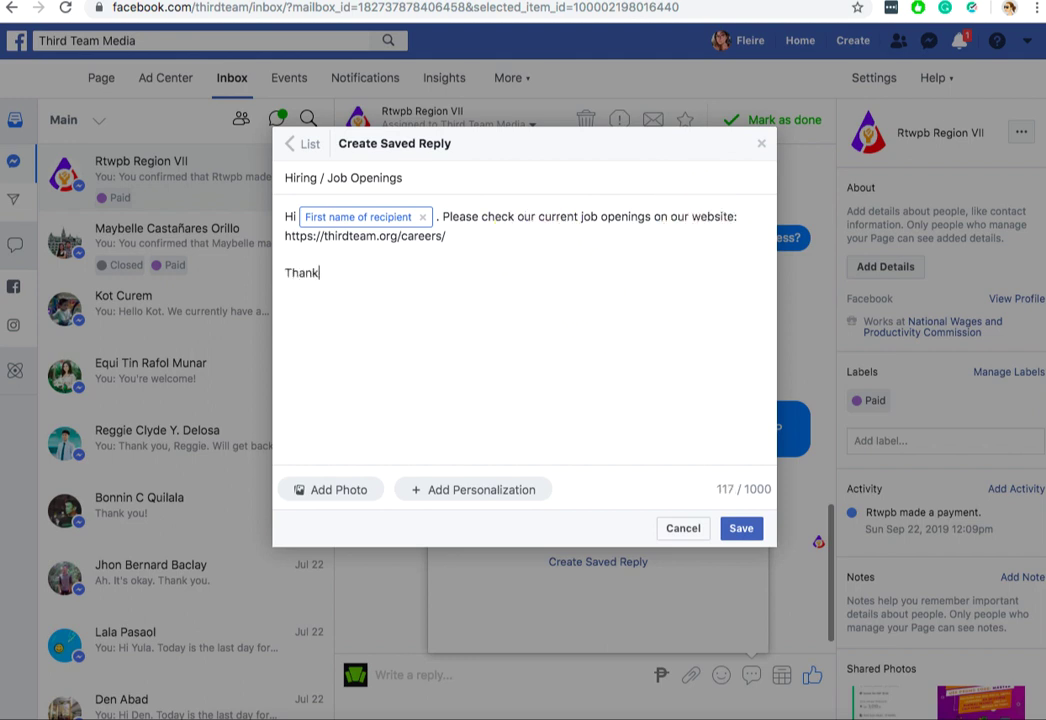
{"action": "type", "text": "you and looking forward to your appli"}
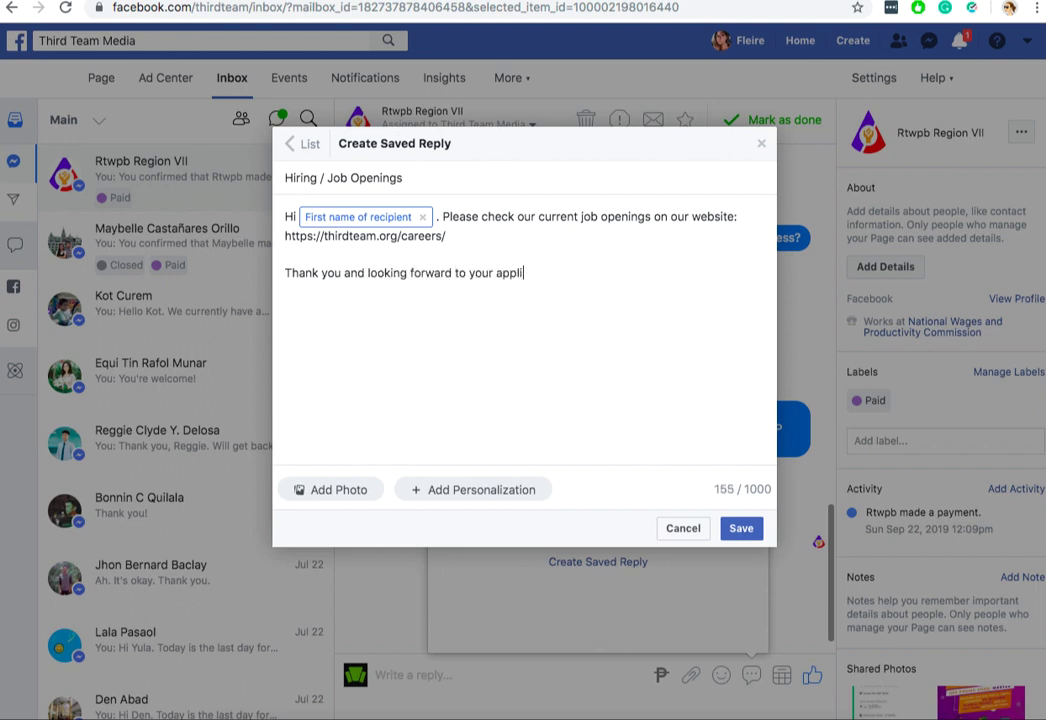
{"action": "type", "text": "cation."}
Save the "Hiring / Job Openings" reply and close the saved replies windows
{"action": "left_click", "coordinate": [743, 529]}
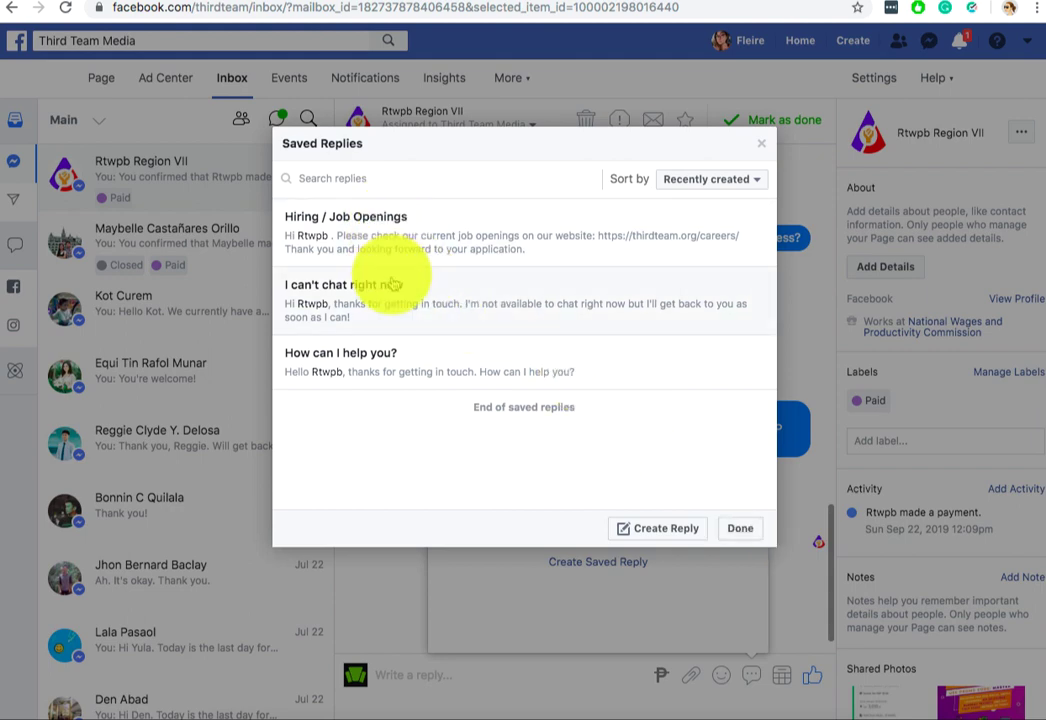
{"action": "left_click", "coordinate": [733, 535]}
{"action": "left_click", "coordinate": [394, 491]}
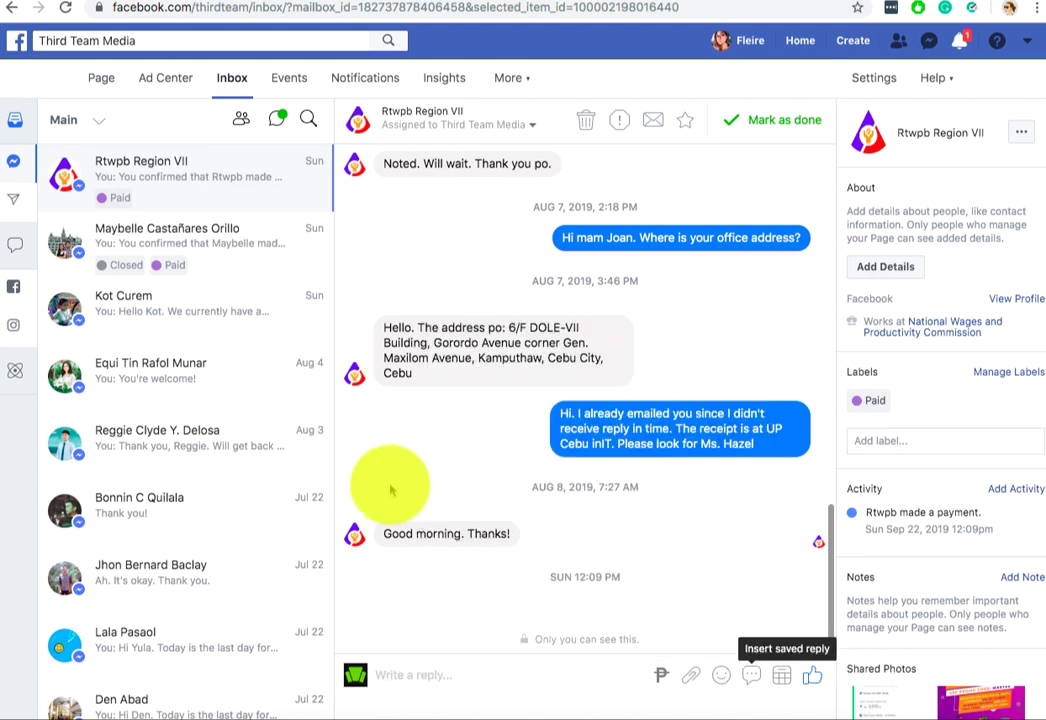
View the conversation about missed email reminders and the one asking about online training for freelancers
{"action": "left_click", "coordinate": [150, 376]}
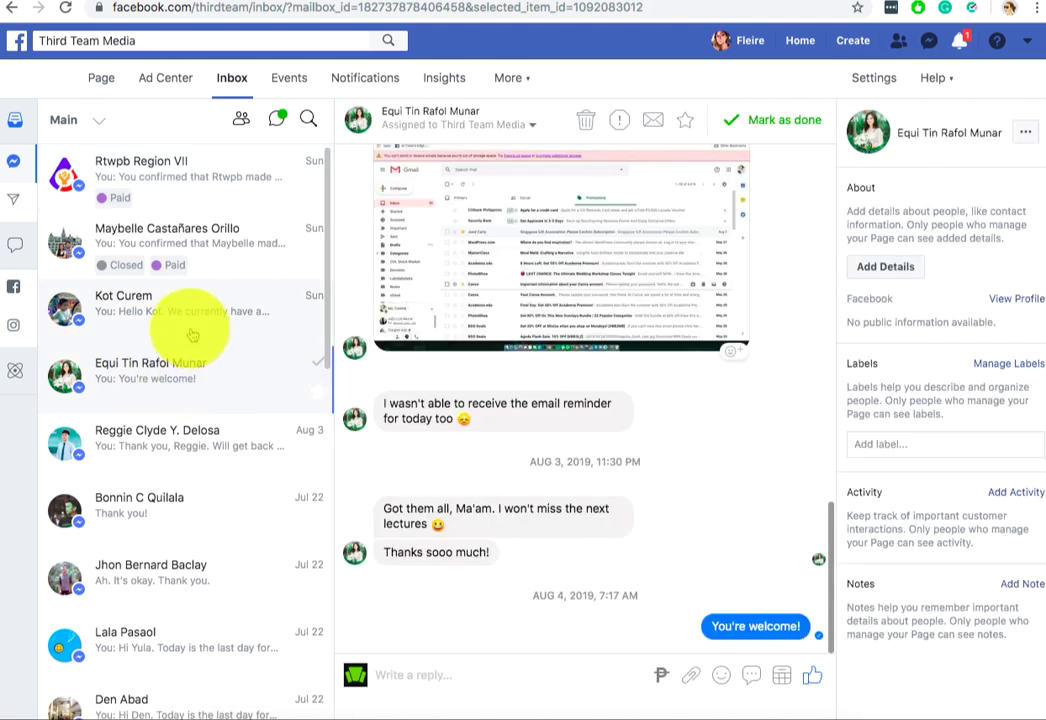
{"action": "left_click", "coordinate": [190, 332]}
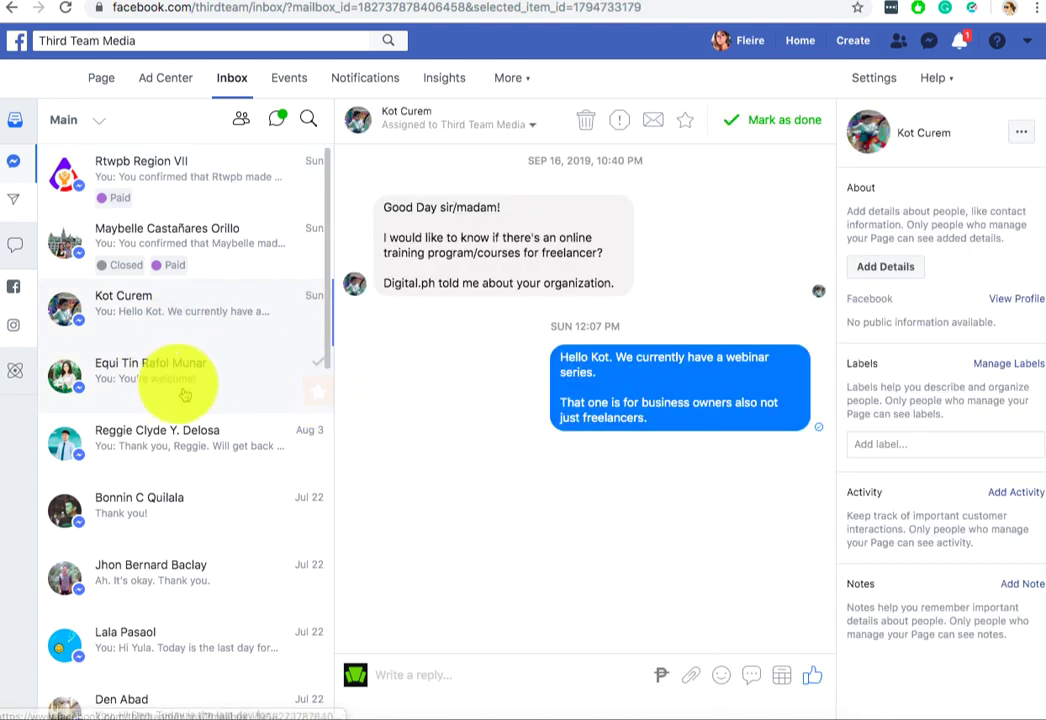
From the Rtwpb Region VII conversation, start a new saved reply titled "Current Trainings"
{"action": "scroll", "coordinate": [193, 405], "scroll_direction": "down", "scroll_amount": 1}
{"action": "scroll", "coordinate": [193, 405], "scroll_direction": "up", "scroll_amount": 1}
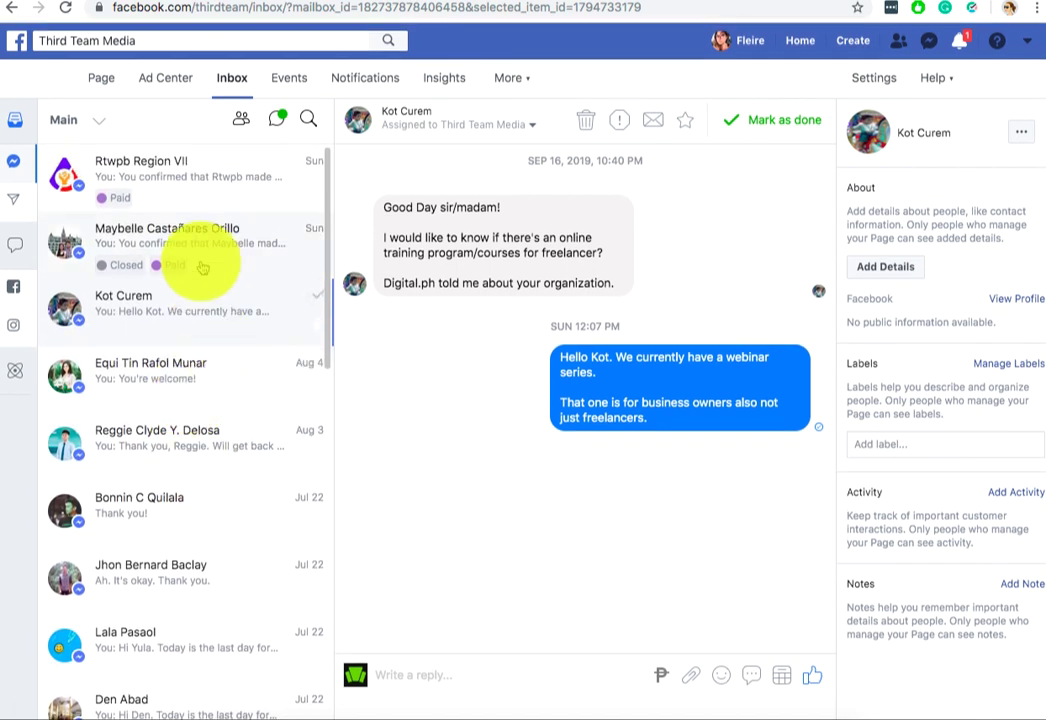
{"action": "left_click", "coordinate": [194, 183]}
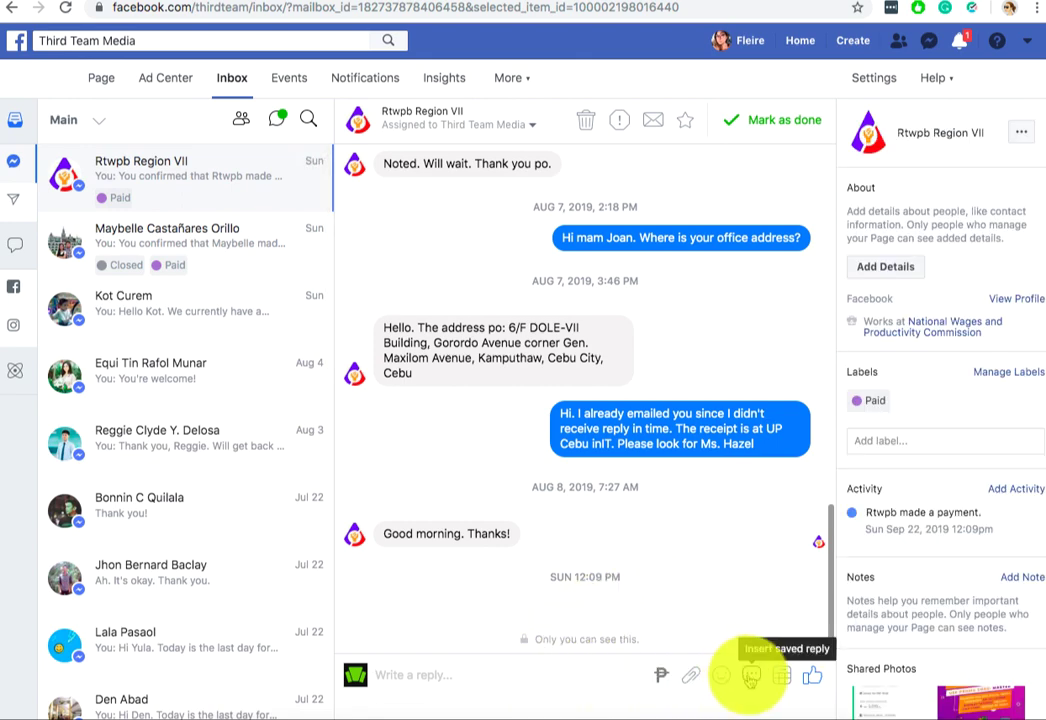
{"action": "left_click", "coordinate": [751, 675]}
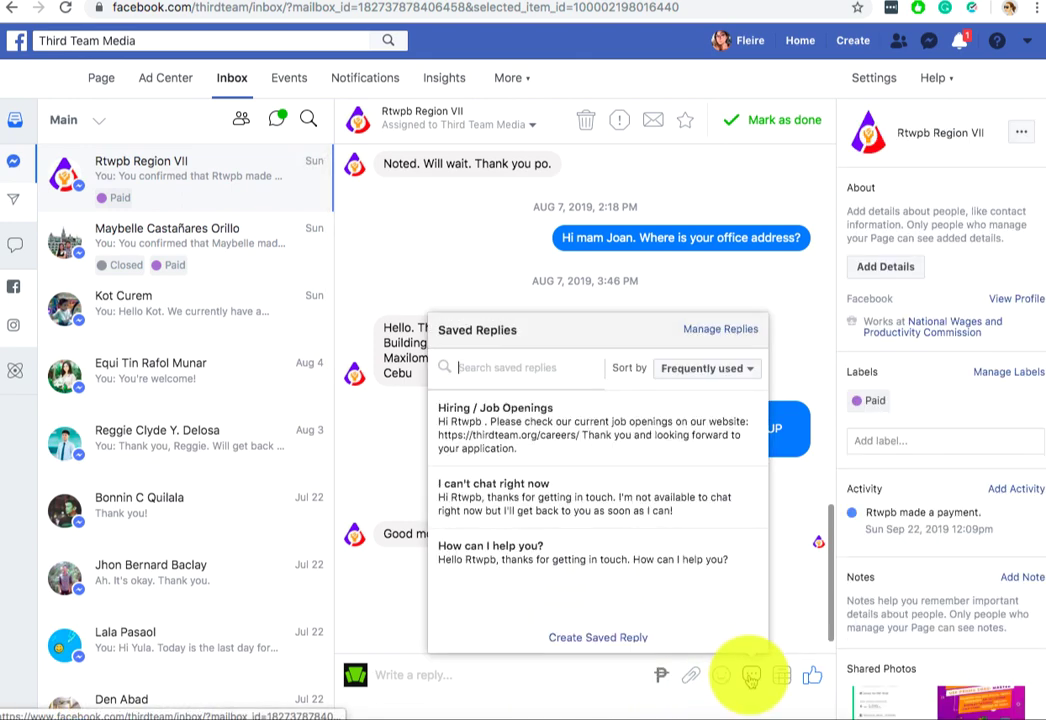
{"action": "left_click", "coordinate": [722, 329]}
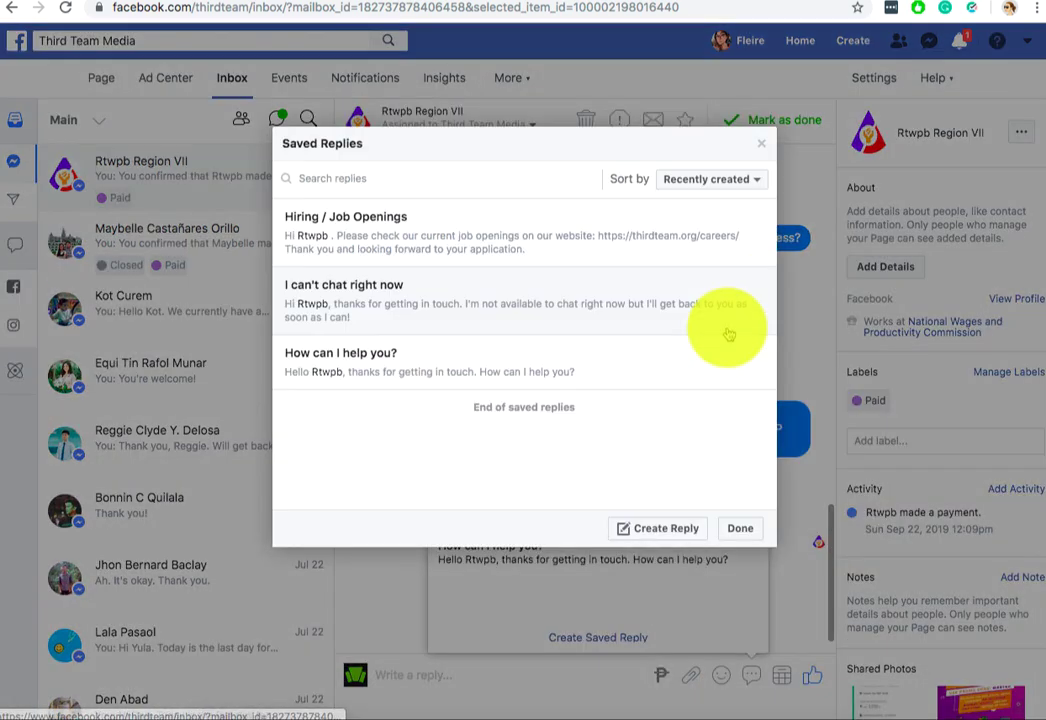
{"action": "left_click", "coordinate": [660, 527]}
{"action": "left_click", "coordinate": [406, 177]}
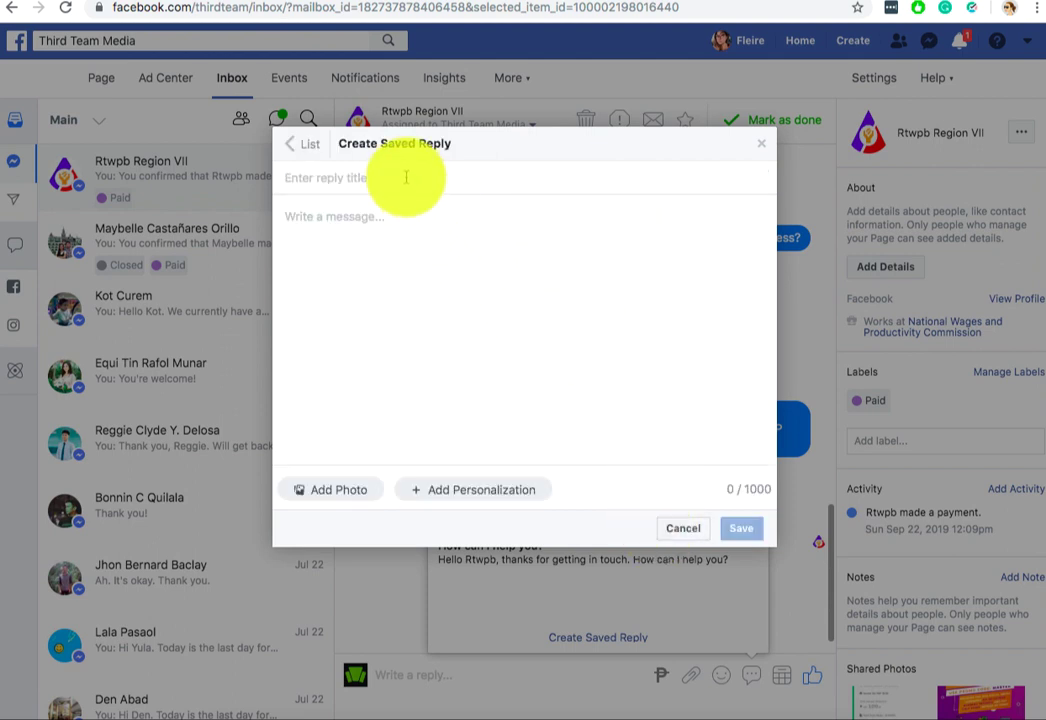
{"action": "type", "text": "Current Training"}
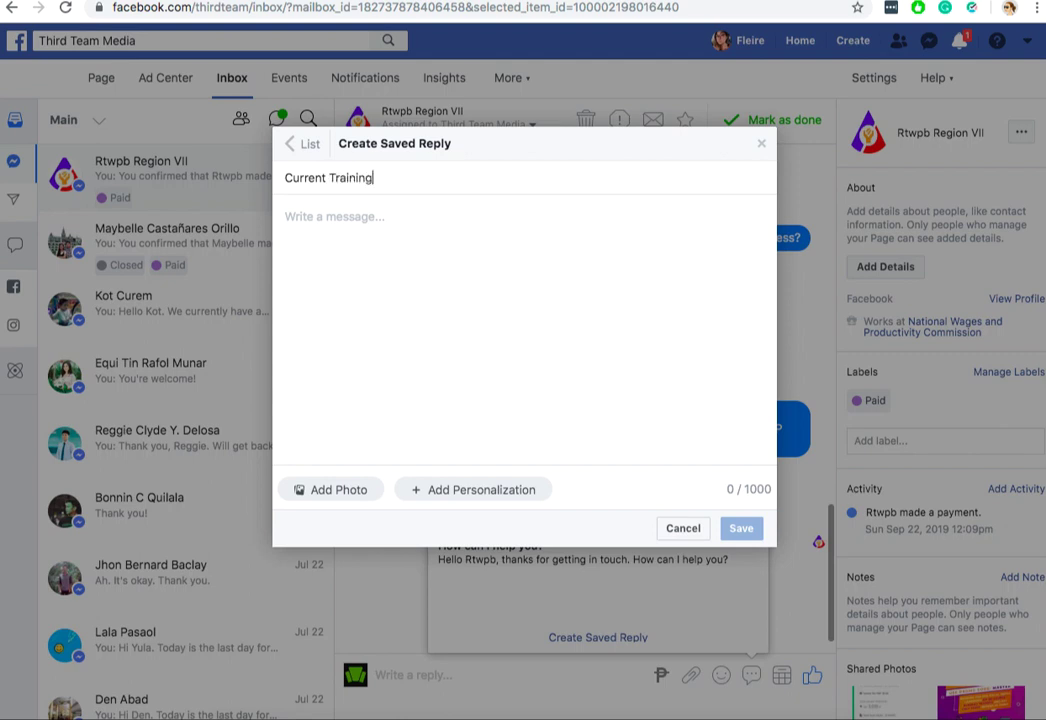
Begin the reply's message with the greeting "Hi" followed by the "First name of recipient" personalization
{"action": "type", "text": "Hi"}
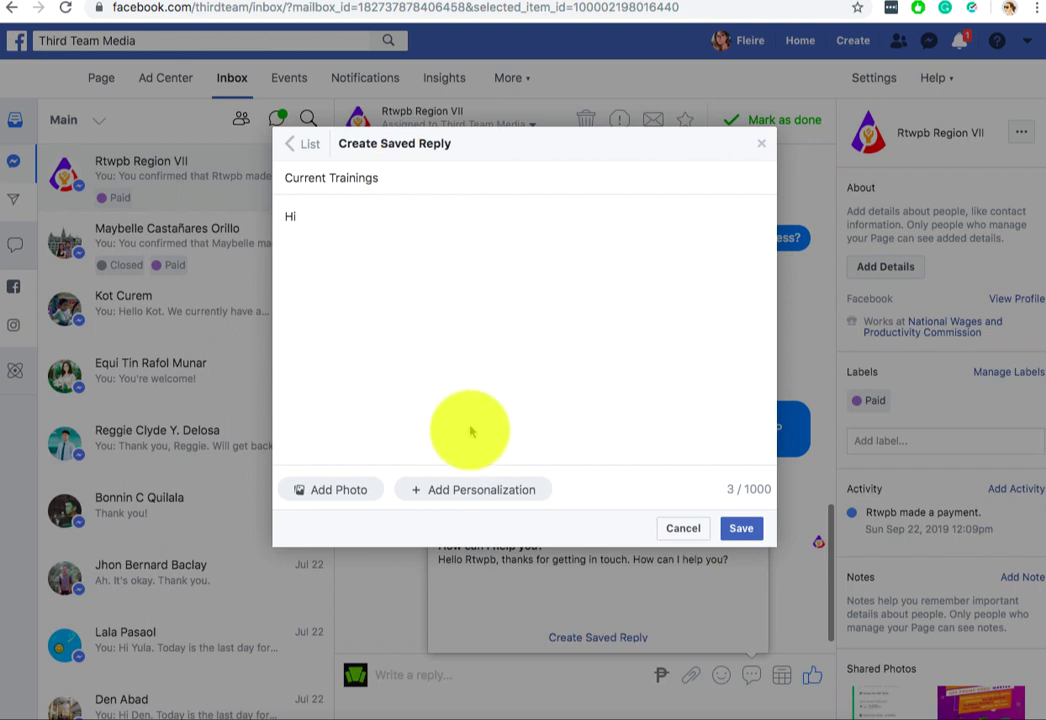
{"action": "left_click", "coordinate": [465, 490]}
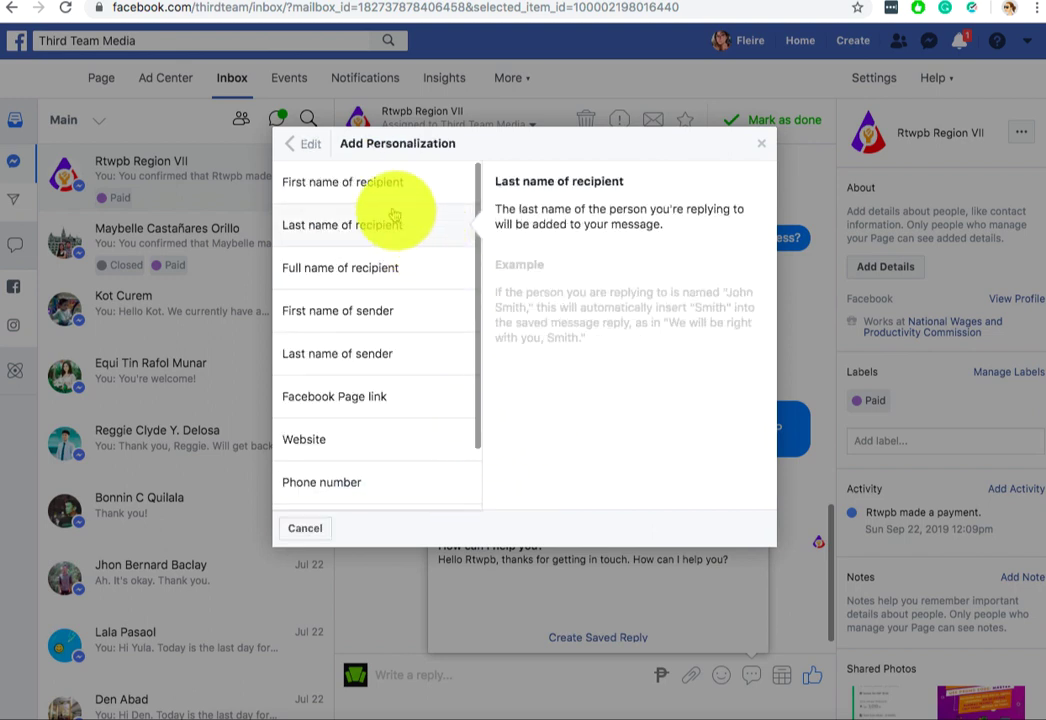
{"action": "left_click", "coordinate": [372, 179]}
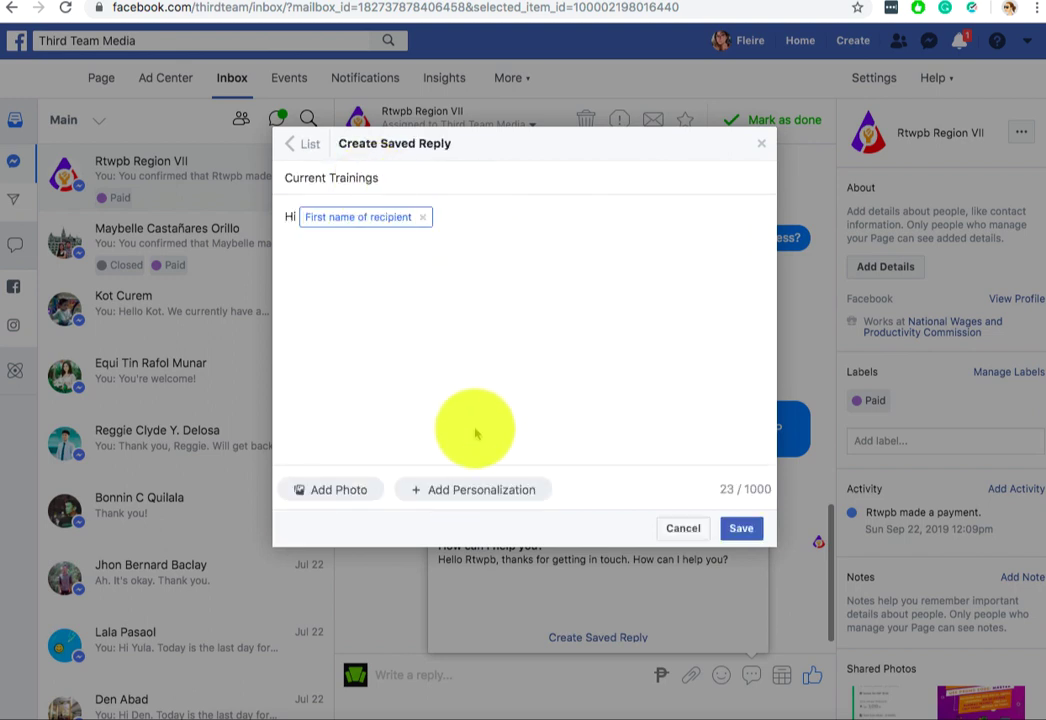
{"action": "left_click", "coordinate": [470, 490]}
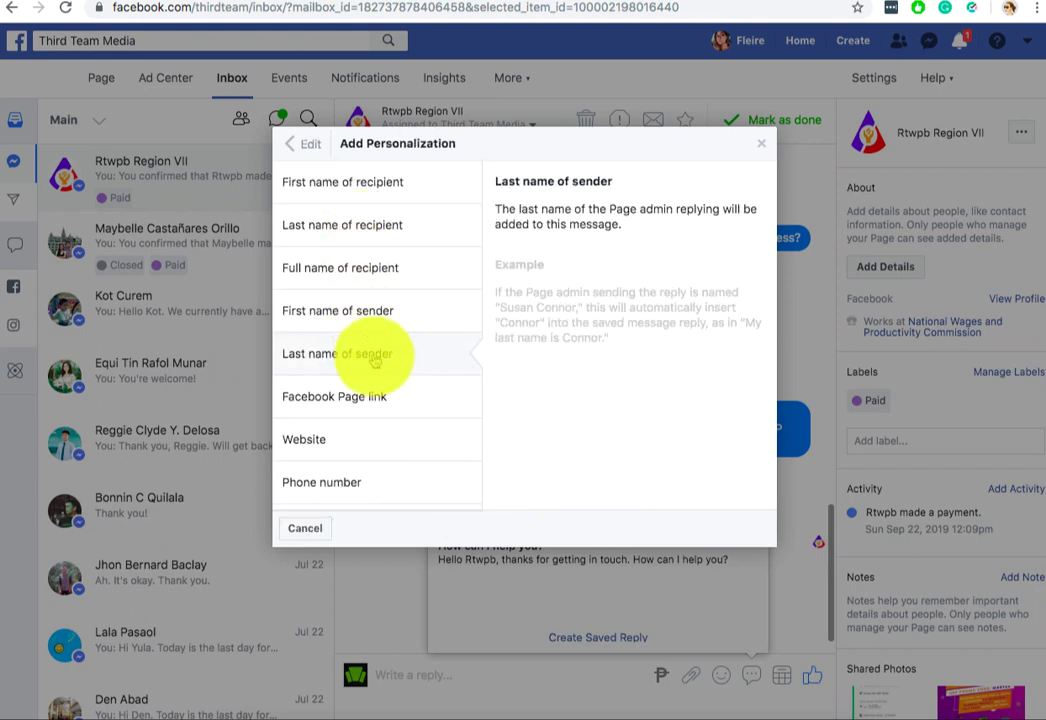
{"action": "scroll", "coordinate": [377, 360], "scroll_direction": "down", "scroll_amount": 1}
{"action": "scroll", "coordinate": [377, 370], "scroll_direction": "down", "scroll_amount": 3}
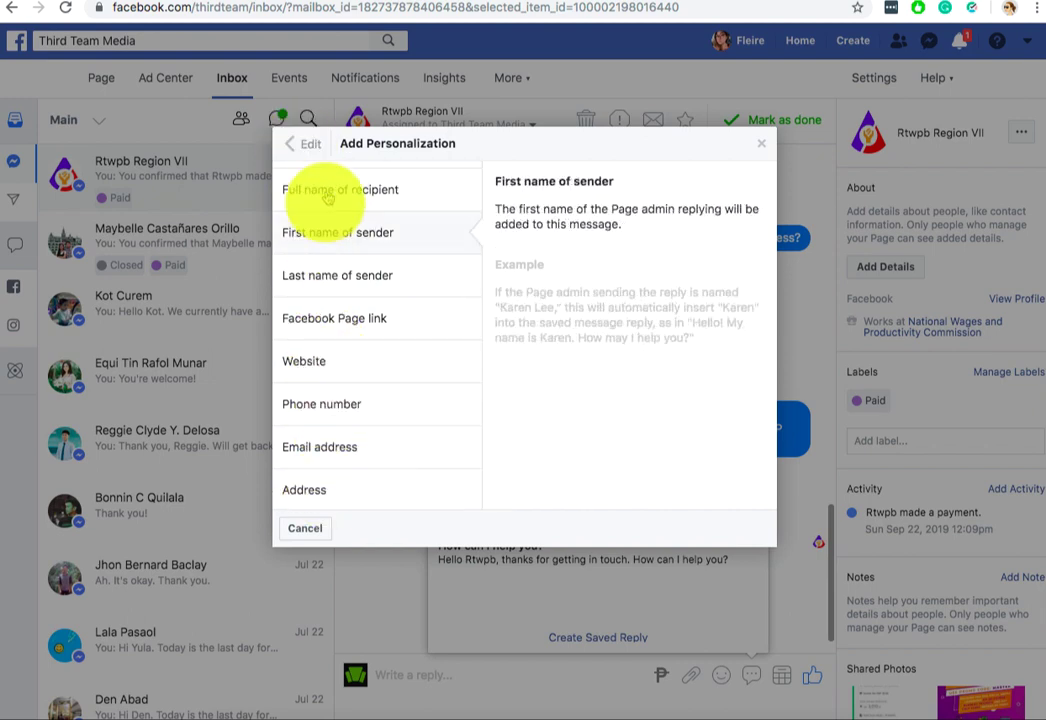
{"action": "left_click", "coordinate": [307, 147]}
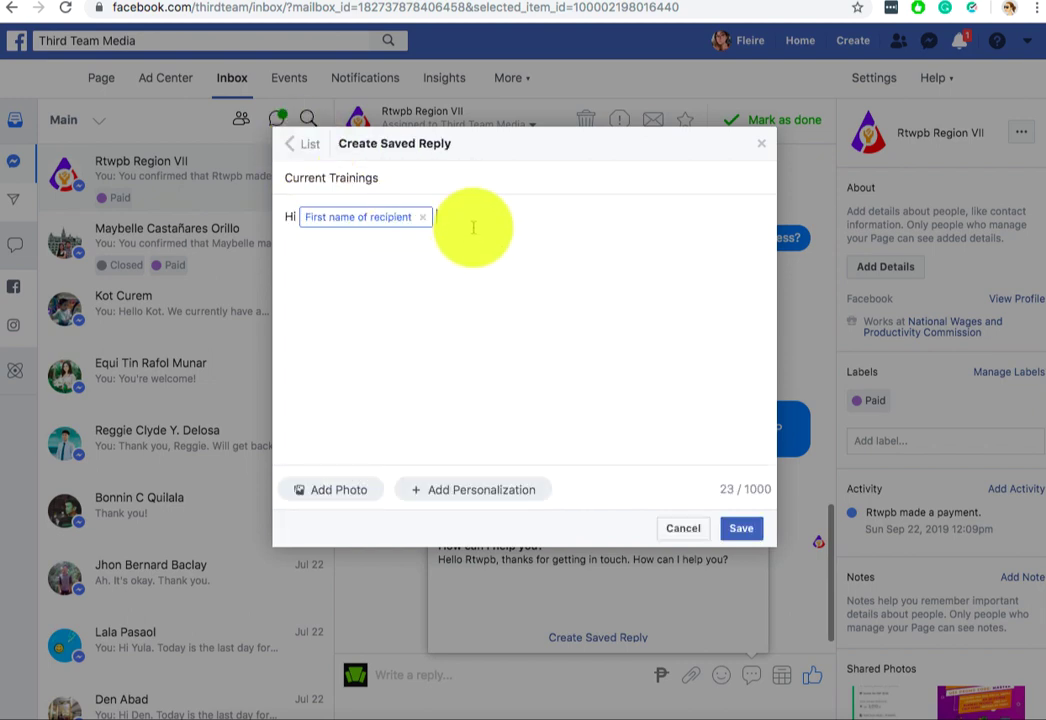
Continue the message after the greeting with ". Please check our current trainings that you can view here:"
{"action": "key", "text": "BackSpace"}
{"action": "type", "text": ". Please ceck h"}
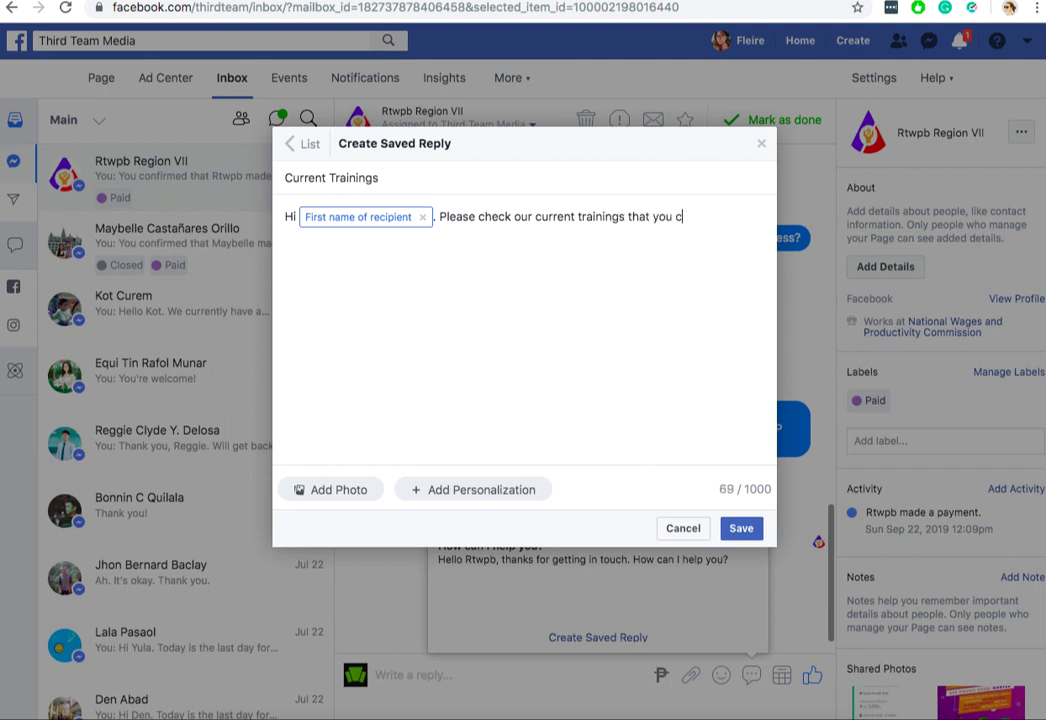
{"action": "type", "text": ":"}
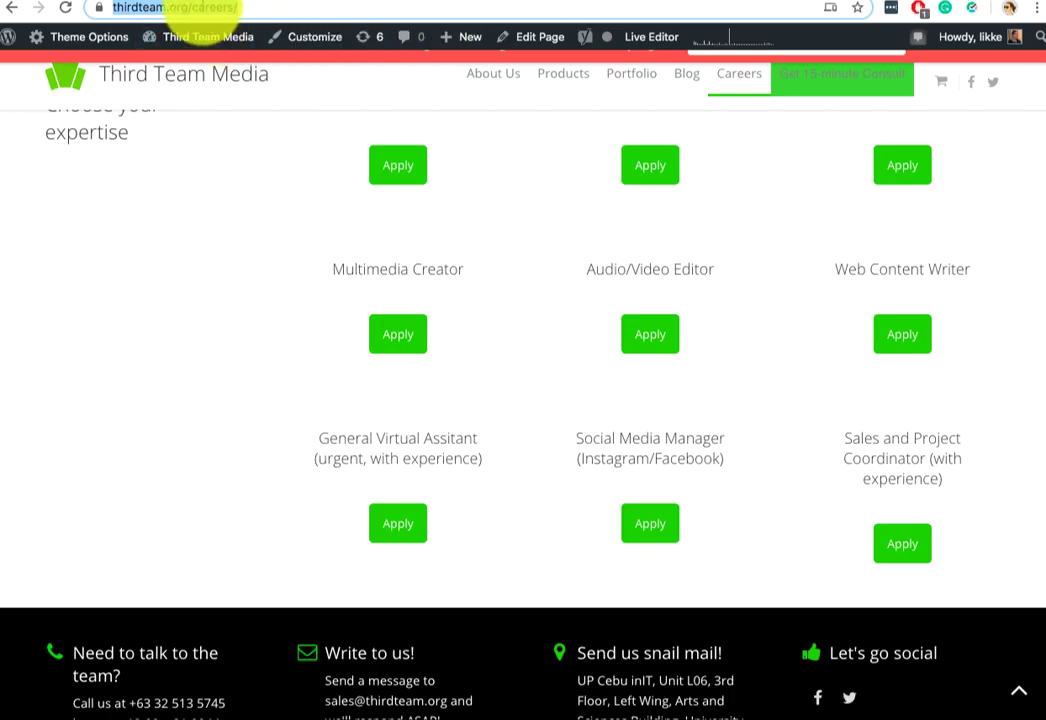
Switch to the Third Team Media website, open its thirdteam.org/shop/ page and copy the page address
{"action": "left_click", "coordinate": [190, 8]}
{"action": "left_click_drag", "start_coordinate": [233, 8], "coordinate": [467, 8]}
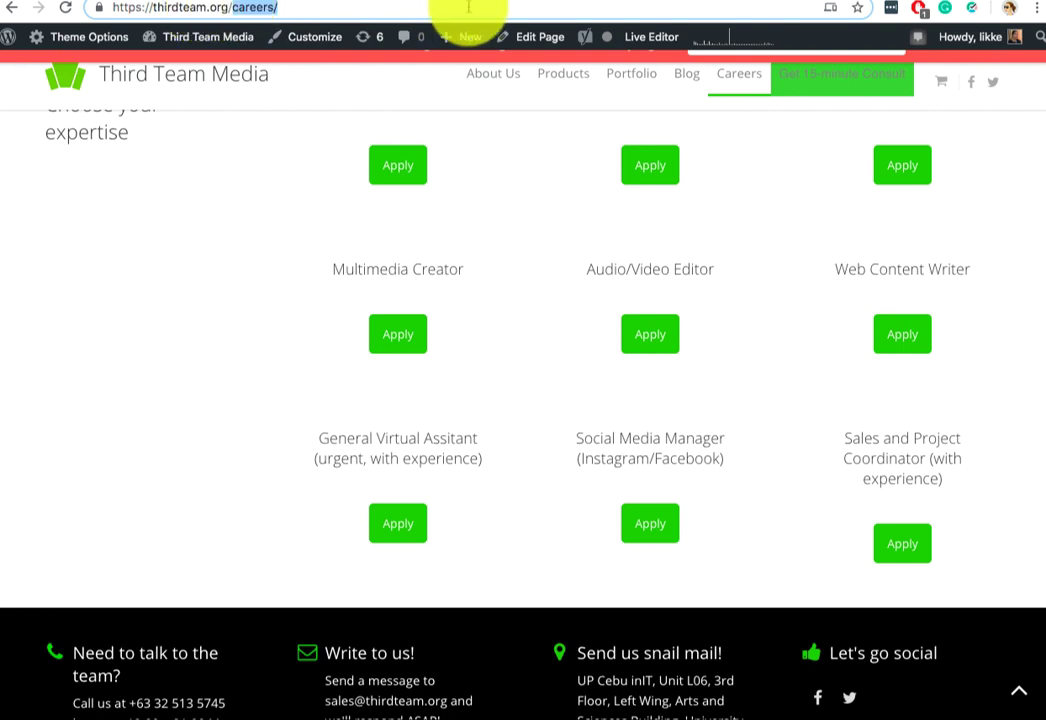
{"action": "type", "text": "shop"}
{"action": "key", "text": "Return"}
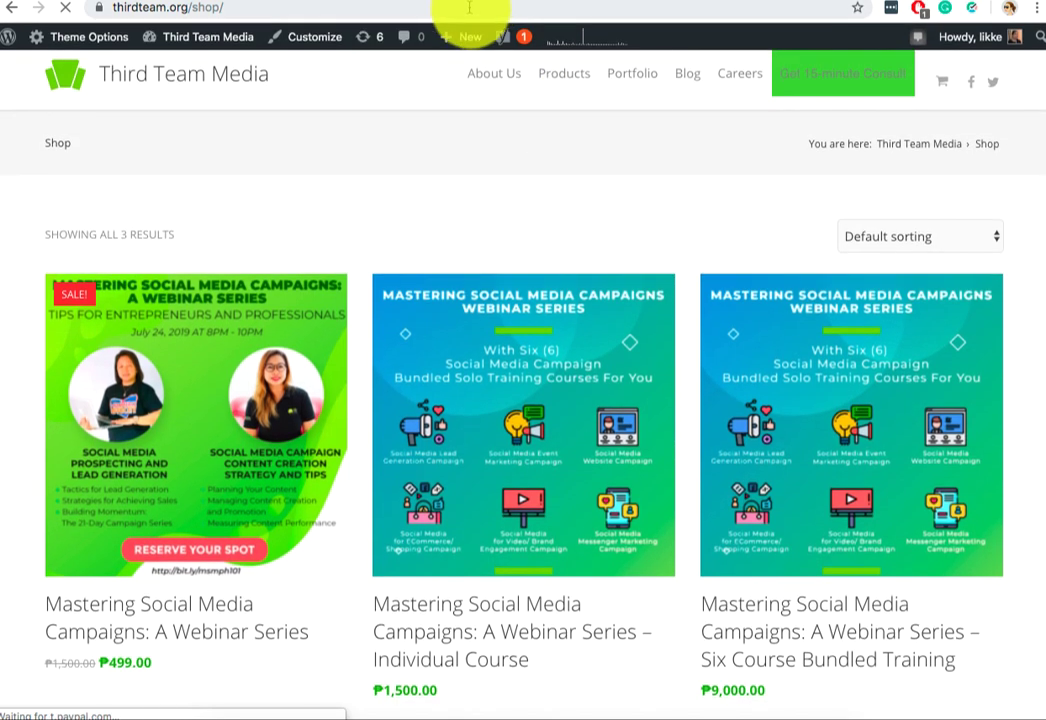
{"action": "left_click", "coordinate": [467, 6]}
{"action": "key", "text": "super+c"}
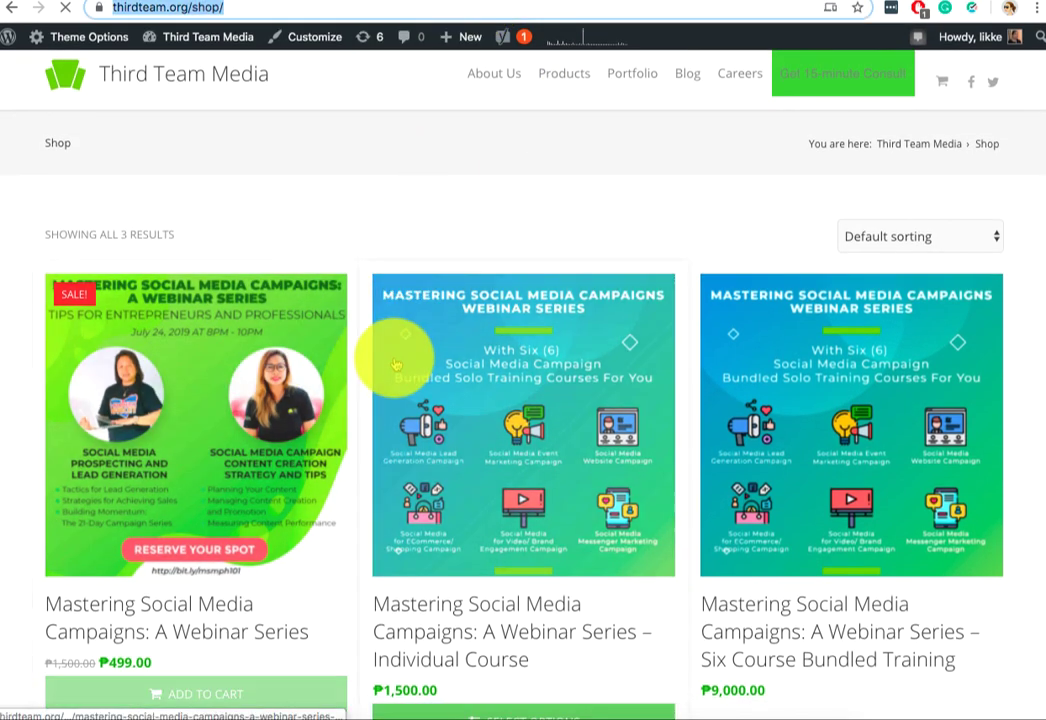
{"action": "scroll", "coordinate": [502, 370], "scroll_direction": "down", "scroll_amount": 2}
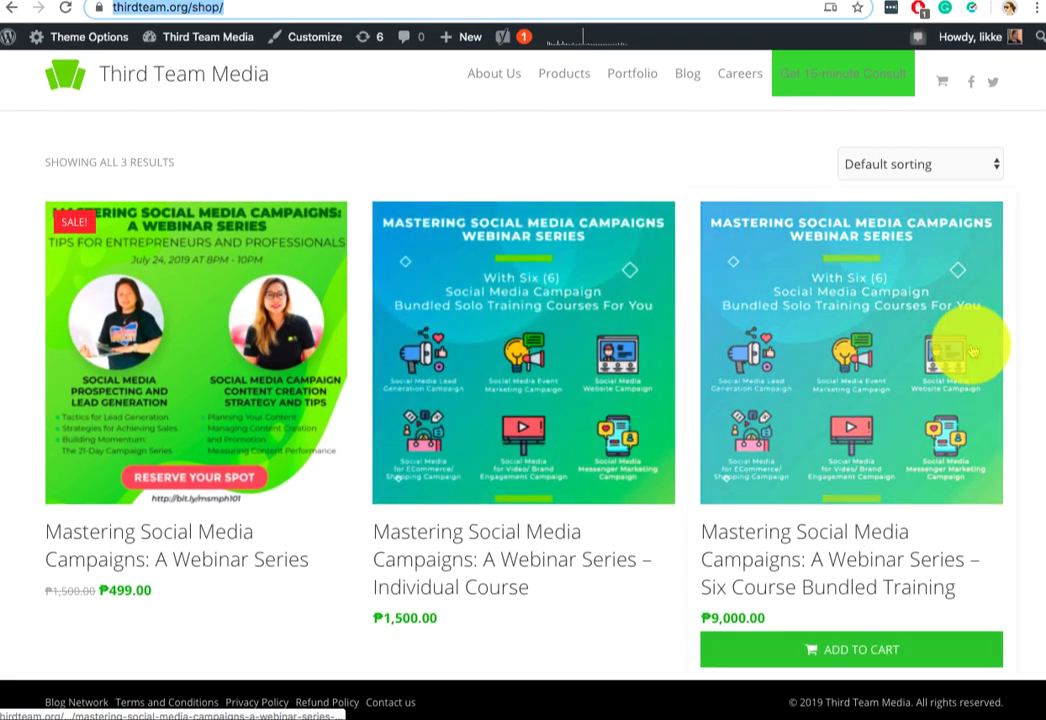
{"action": "scroll", "coordinate": [915, 200], "scroll_direction": "up", "scroll_amount": 2}
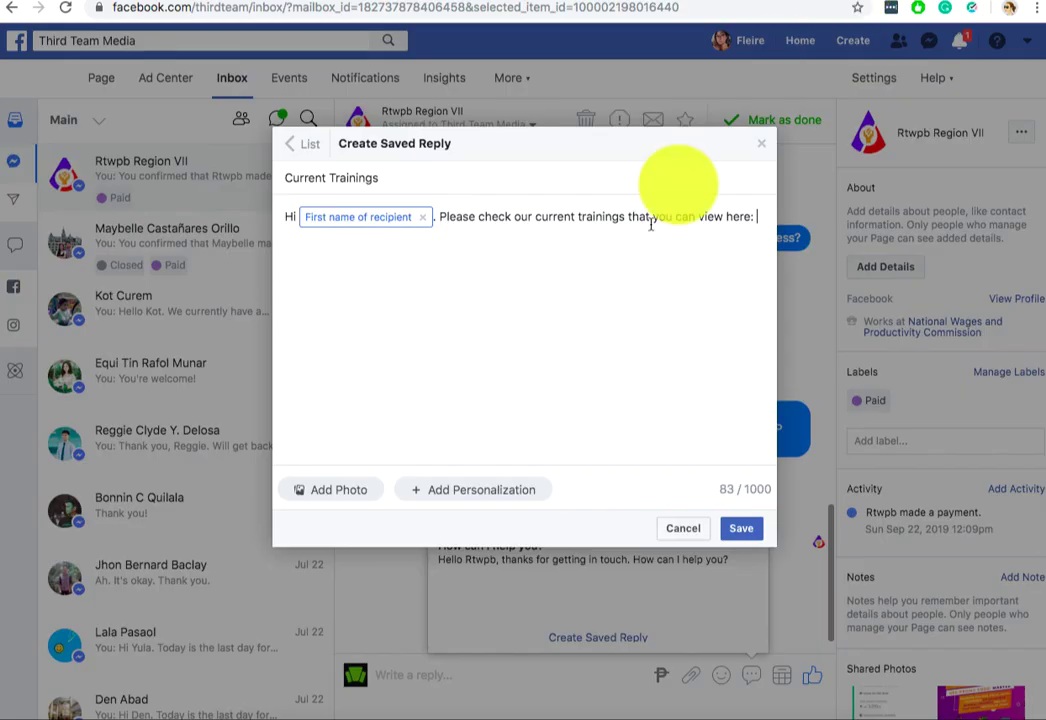
Paste the shop link into the saved reply and add the closing "Looking forward to seeing you in class. Thank you."
{"action": "key", "text": "super+v"}
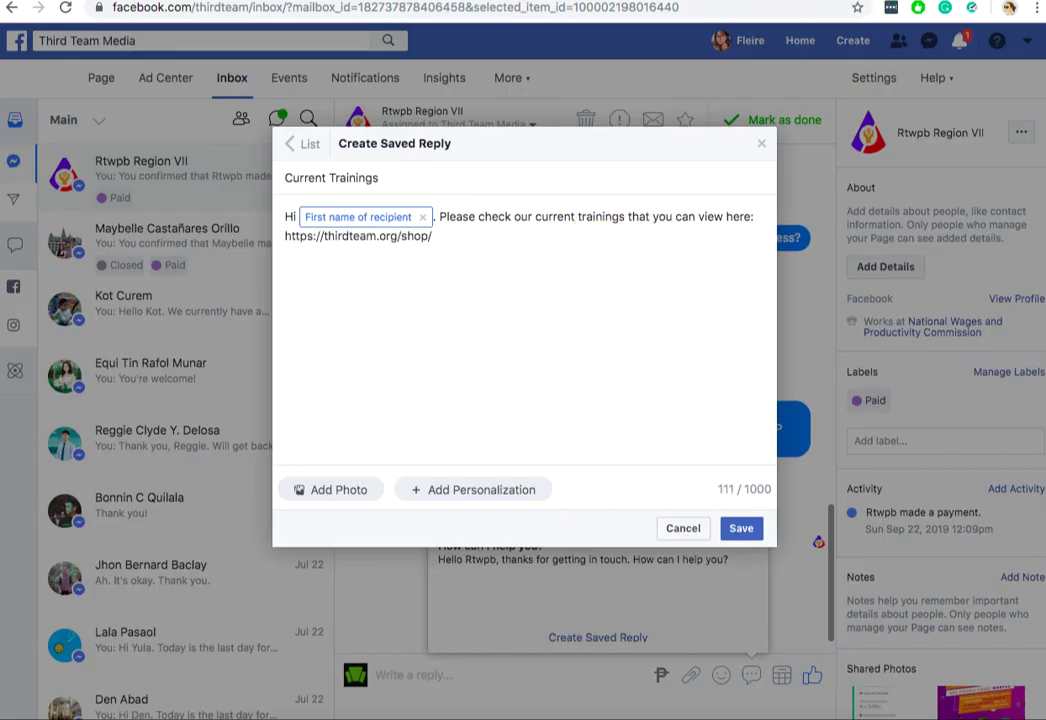
{"action": "type", "text": "Looking forward to s"}
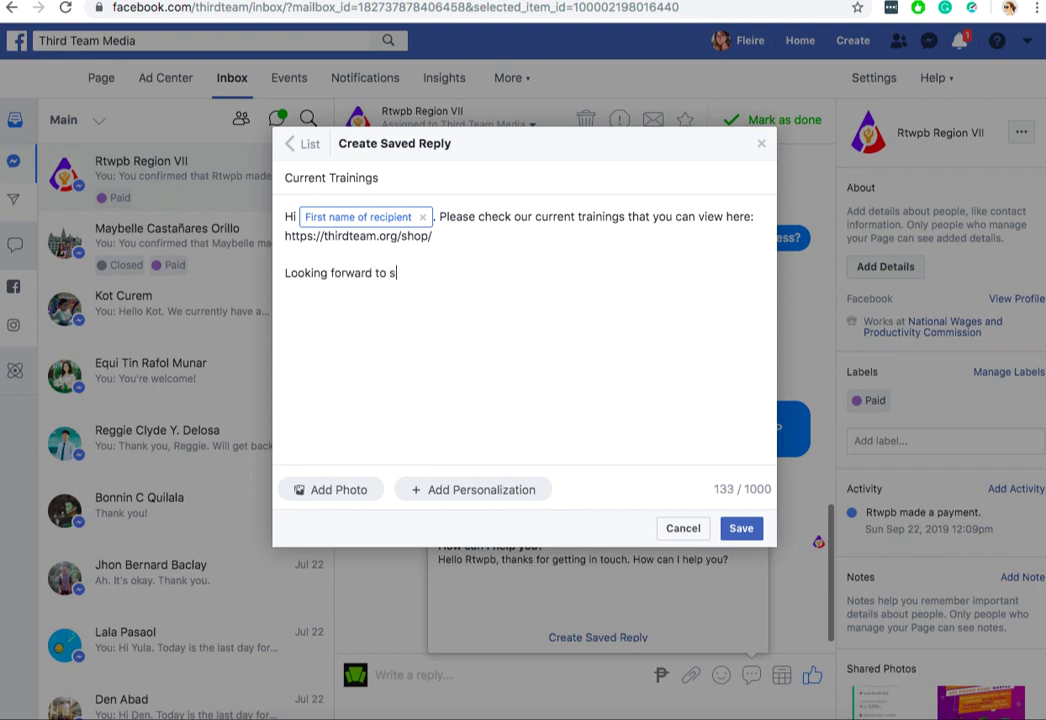
{"action": "type", "text": "eeing you in class."}
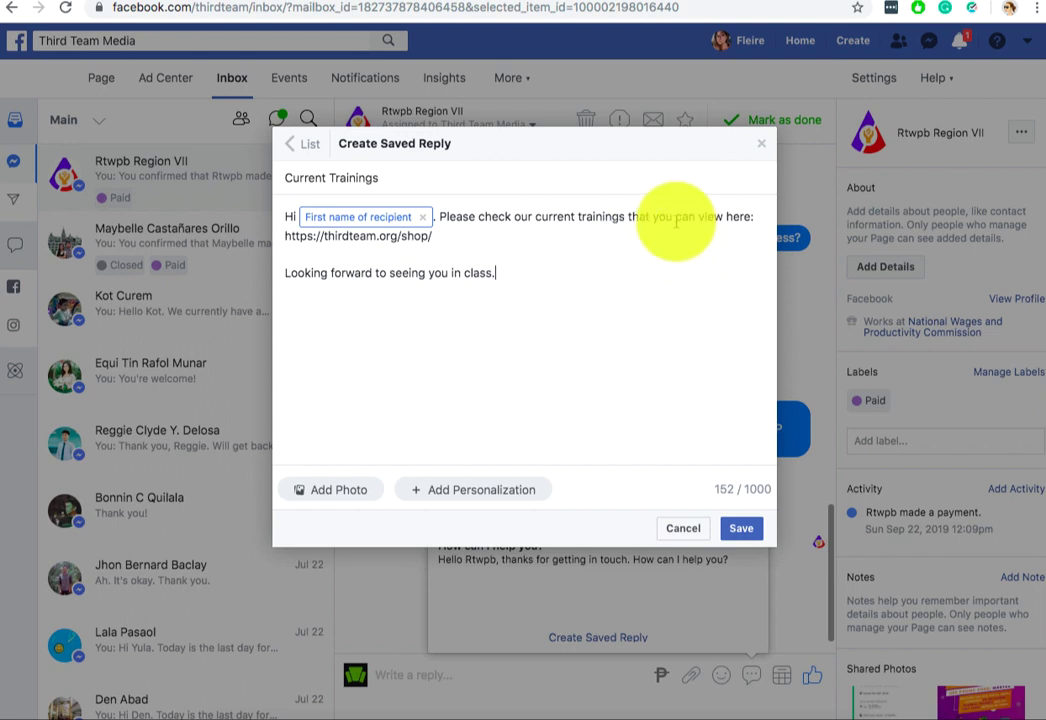
{"action": "type", "text": " Thank you."}
Save the "Current Trainings" reply and close the saved replies windows
{"action": "left_click", "coordinate": [744, 530]}
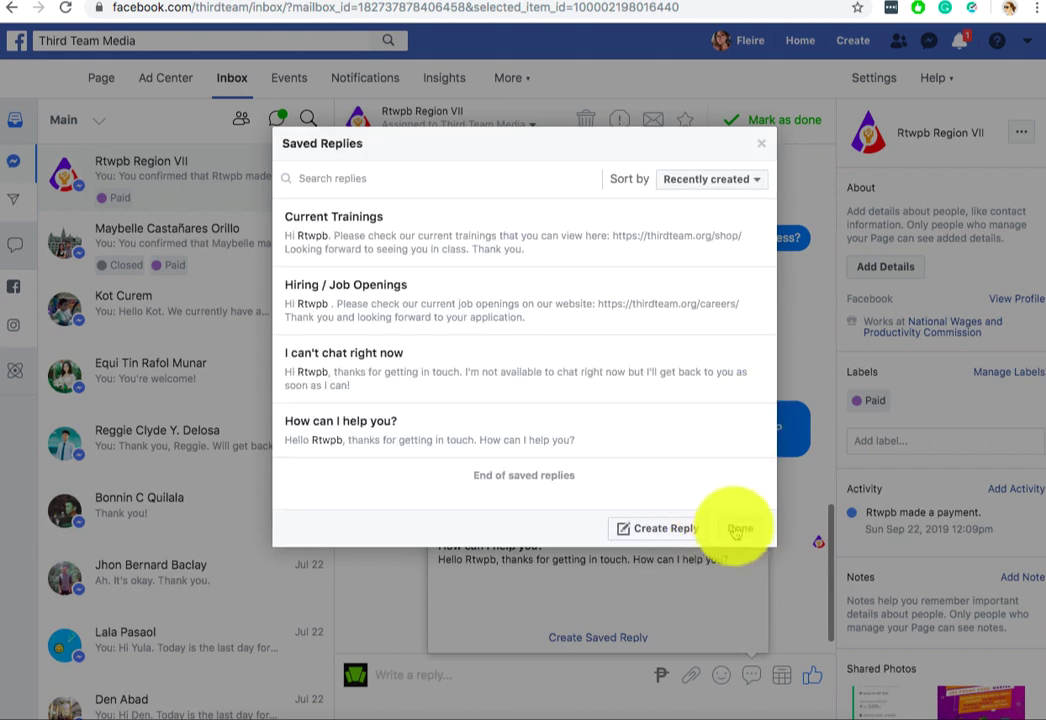
{"action": "left_click", "coordinate": [740, 530]}
{"action": "left_click", "coordinate": [380, 240]}
{"action": "left_click", "coordinate": [140, 248]}
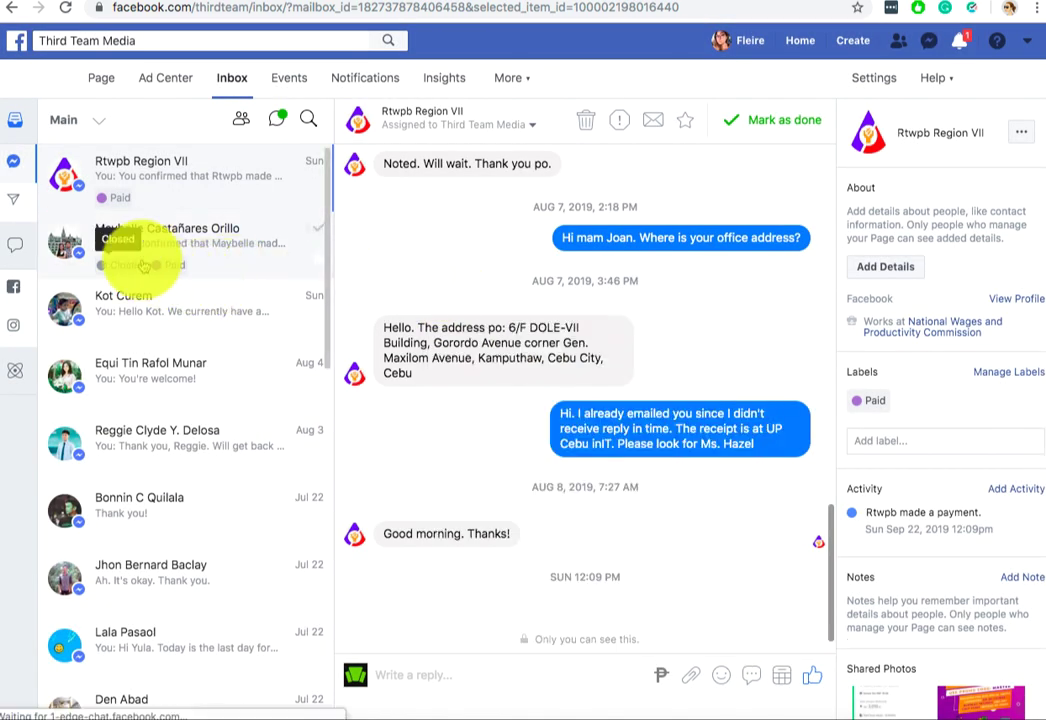
Insert the "Current Trainings" saved reply in the conversation asking about online training for freelancers and send it
{"action": "left_click", "coordinate": [172, 325]}
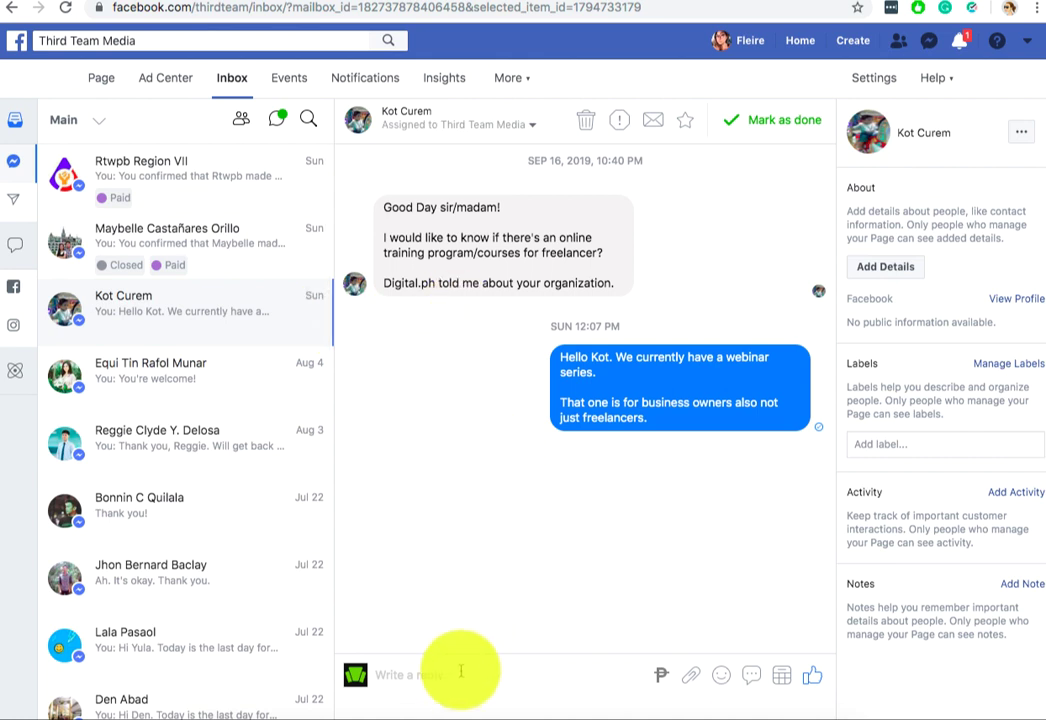
{"action": "left_click", "coordinate": [751, 676]}
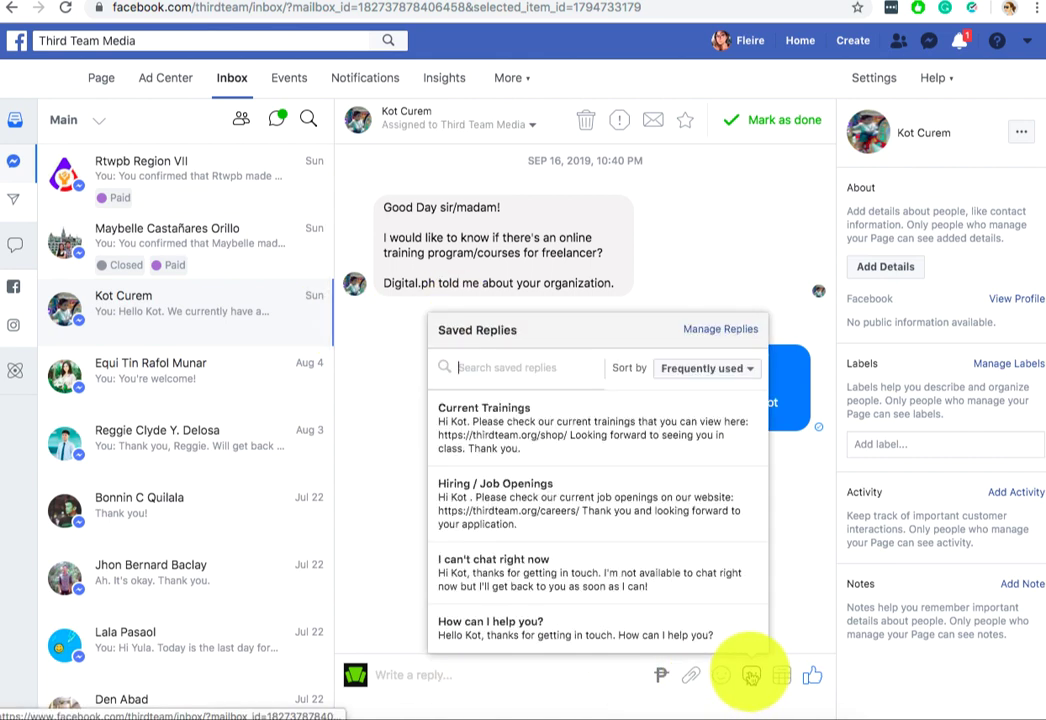
{"action": "left_click", "coordinate": [576, 440]}
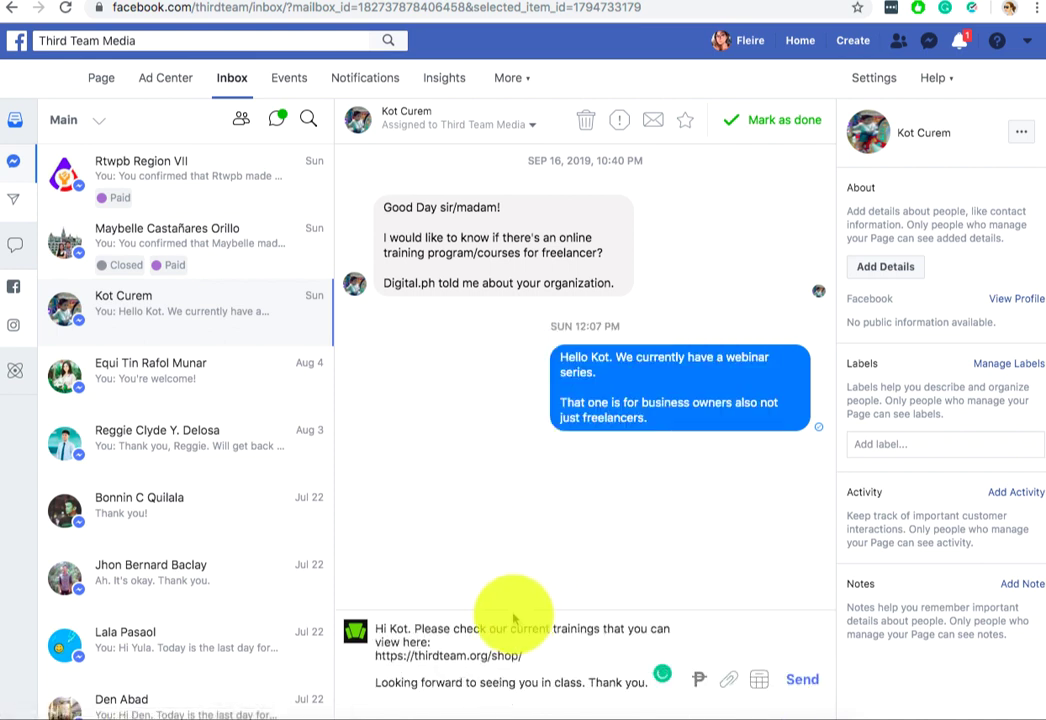
{"action": "double_click", "coordinate": [398, 628]}
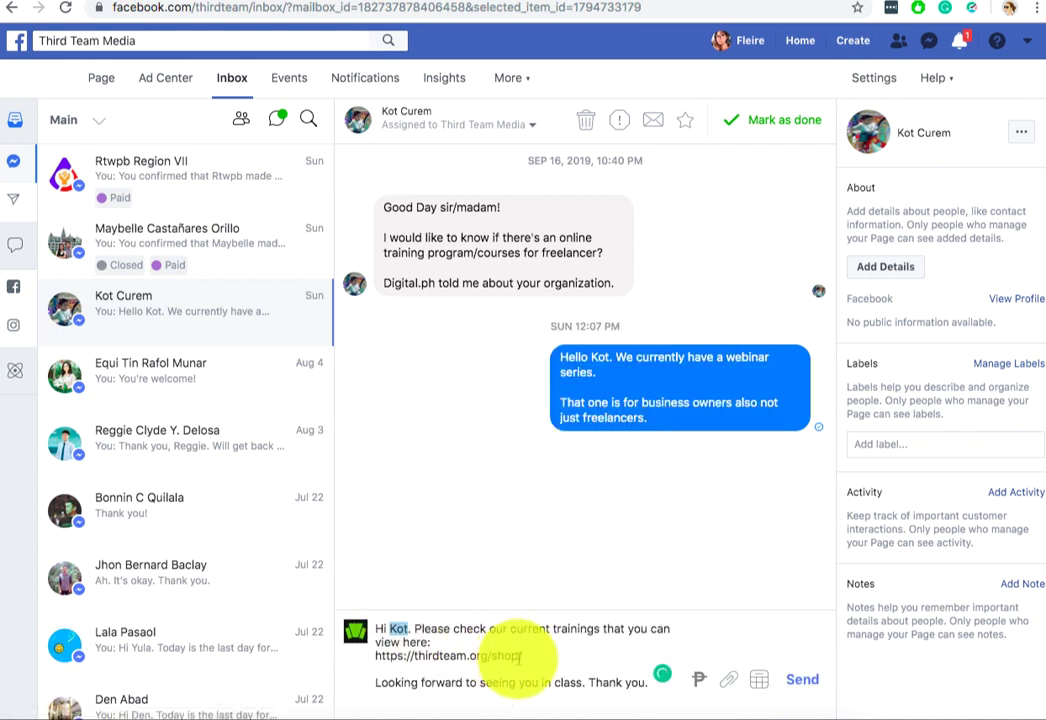
{"action": "left_click", "coordinate": [802, 679]}
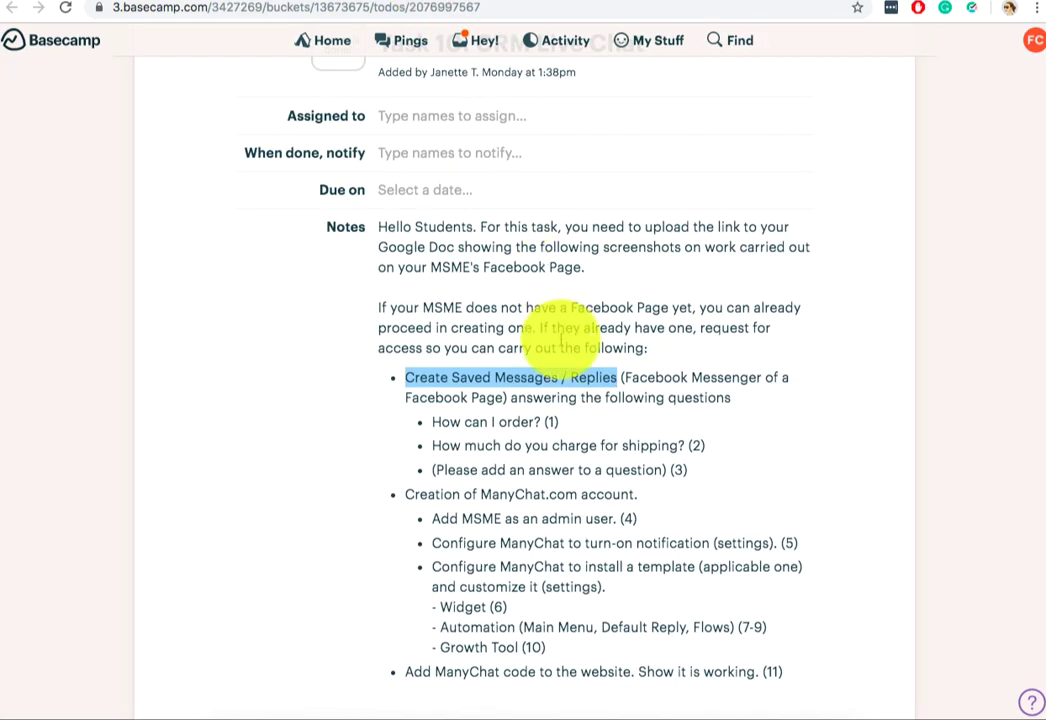
Switch to the Basecamp task and review the three questions that the saved messages must answer
{"action": "left_click_drag", "start_coordinate": [591, 427], "coordinate": [538, 392]}
{"action": "left_click", "coordinate": [538, 392]}
{"action": "scroll", "coordinate": [530, 390], "scroll_direction": "down", "scroll_amount": 3}
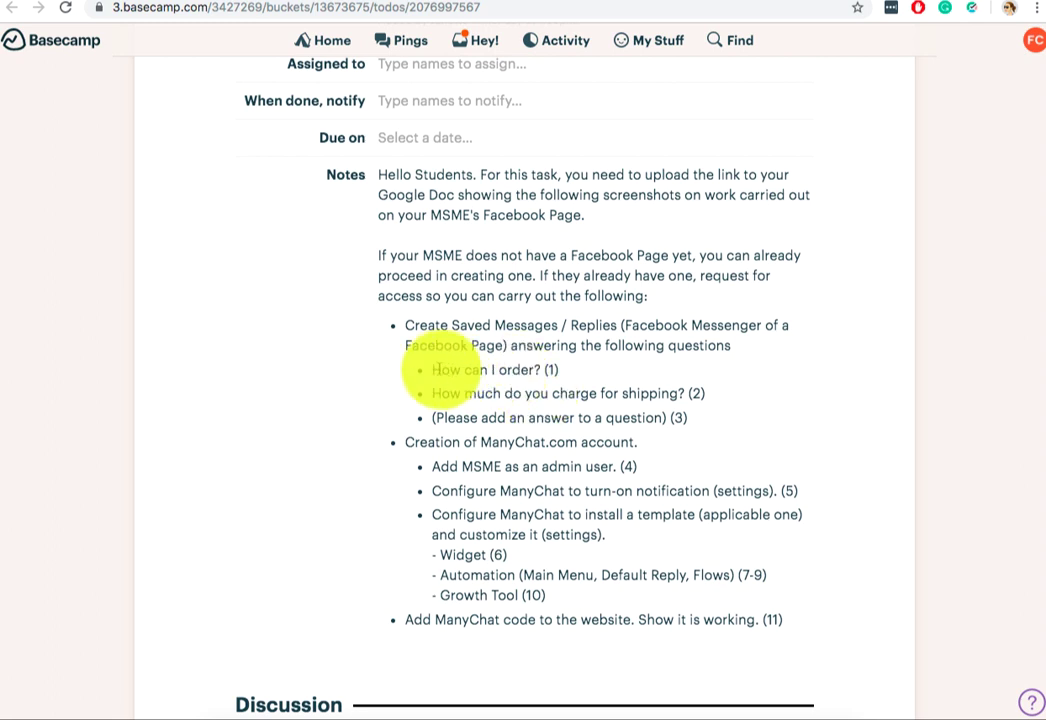
{"action": "left_click_drag", "start_coordinate": [425, 372], "coordinate": [543, 370]}
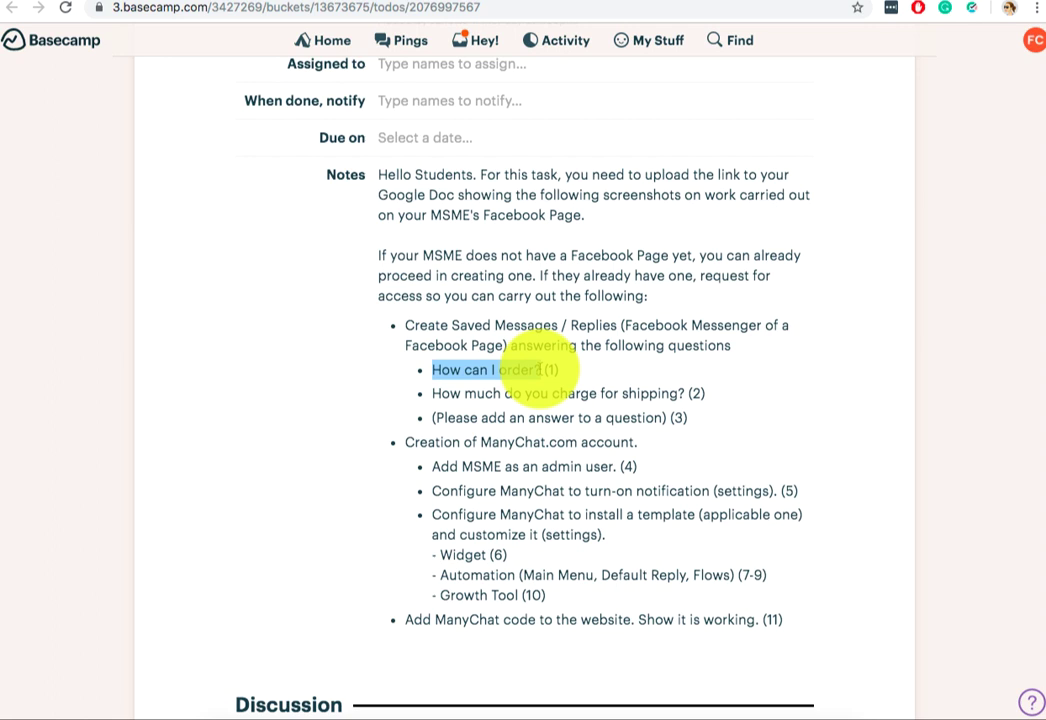
{"action": "left_click", "coordinate": [444, 396]}
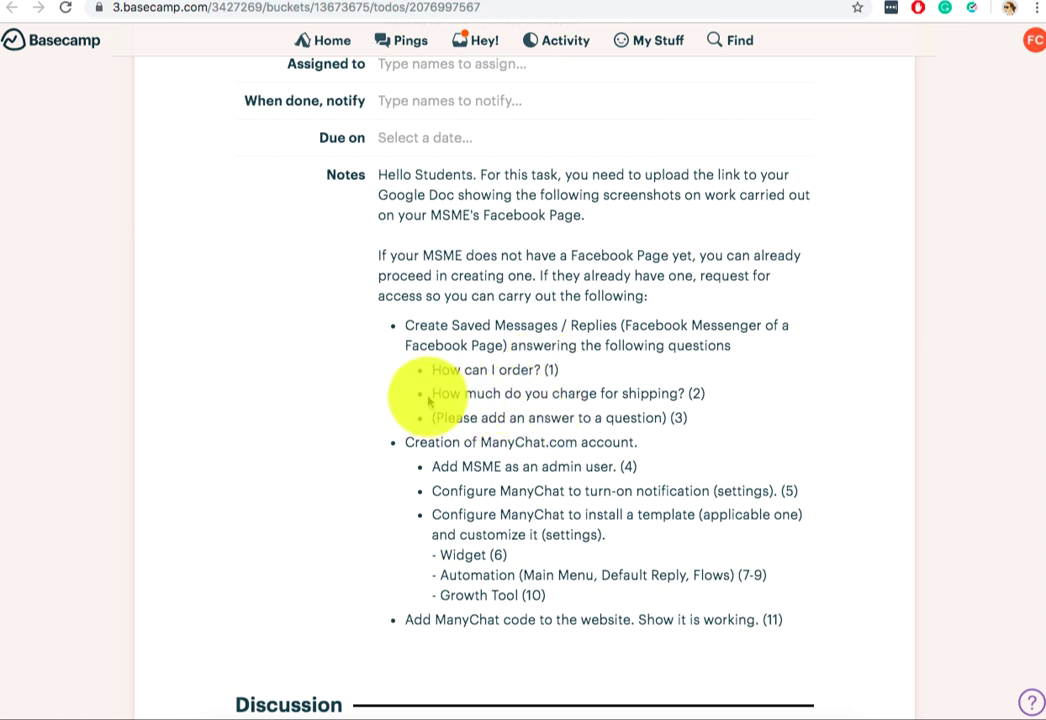
{"action": "left_click_drag", "start_coordinate": [430, 394], "coordinate": [679, 392]}
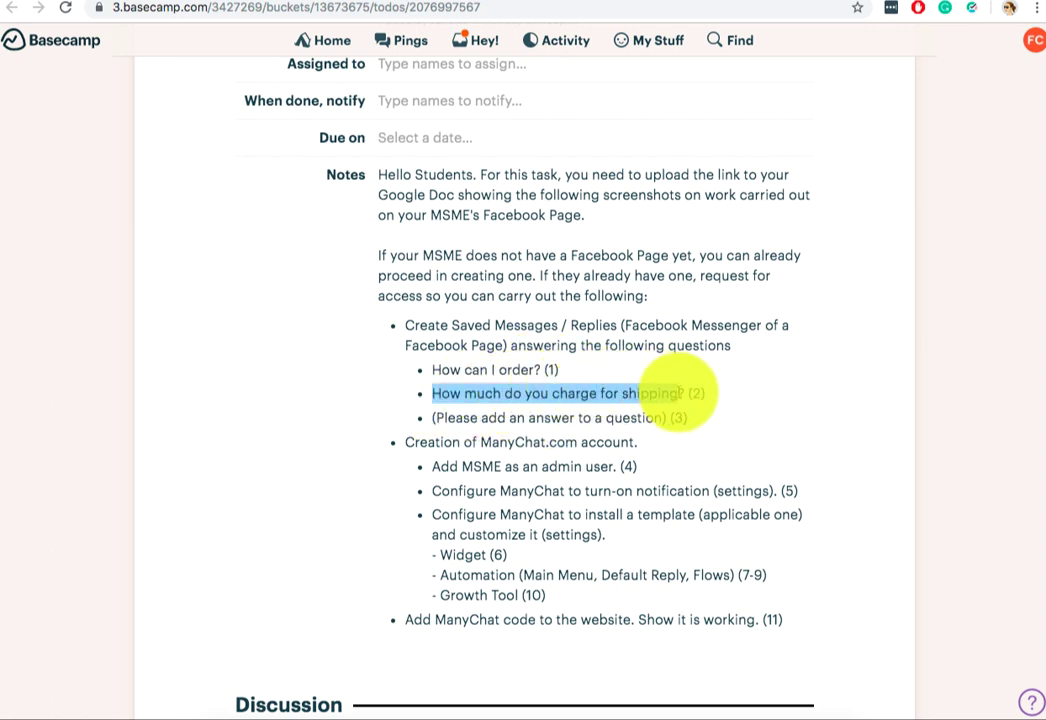
{"action": "left_click", "coordinate": [665, 392]}
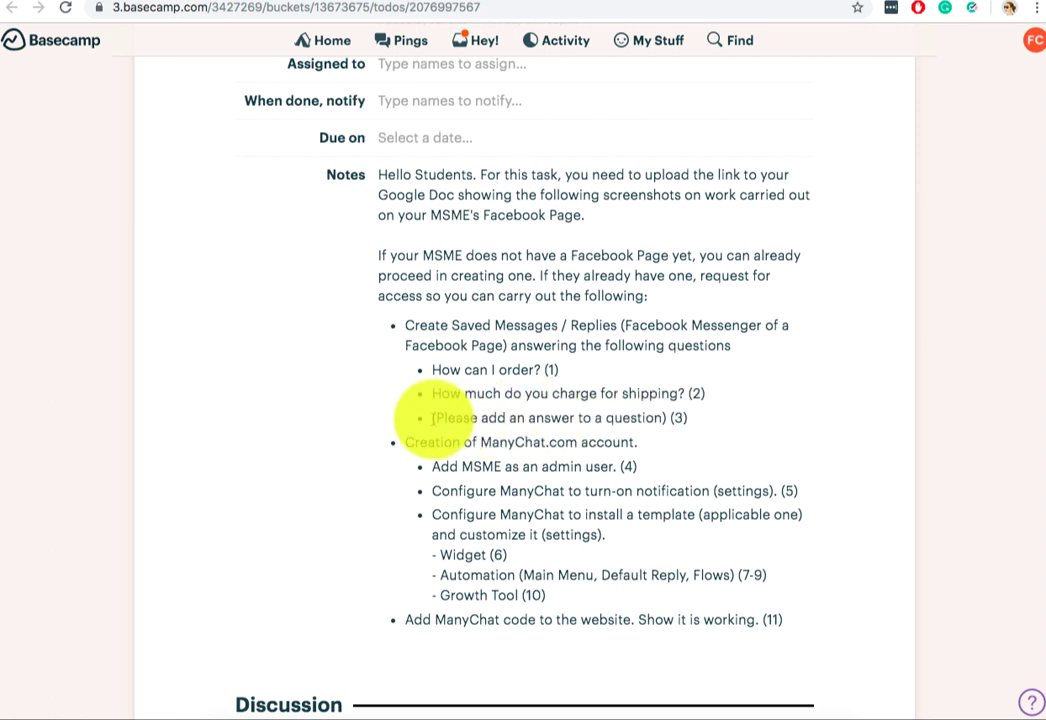
{"action": "left_click_drag", "start_coordinate": [432, 418], "coordinate": [668, 416]}
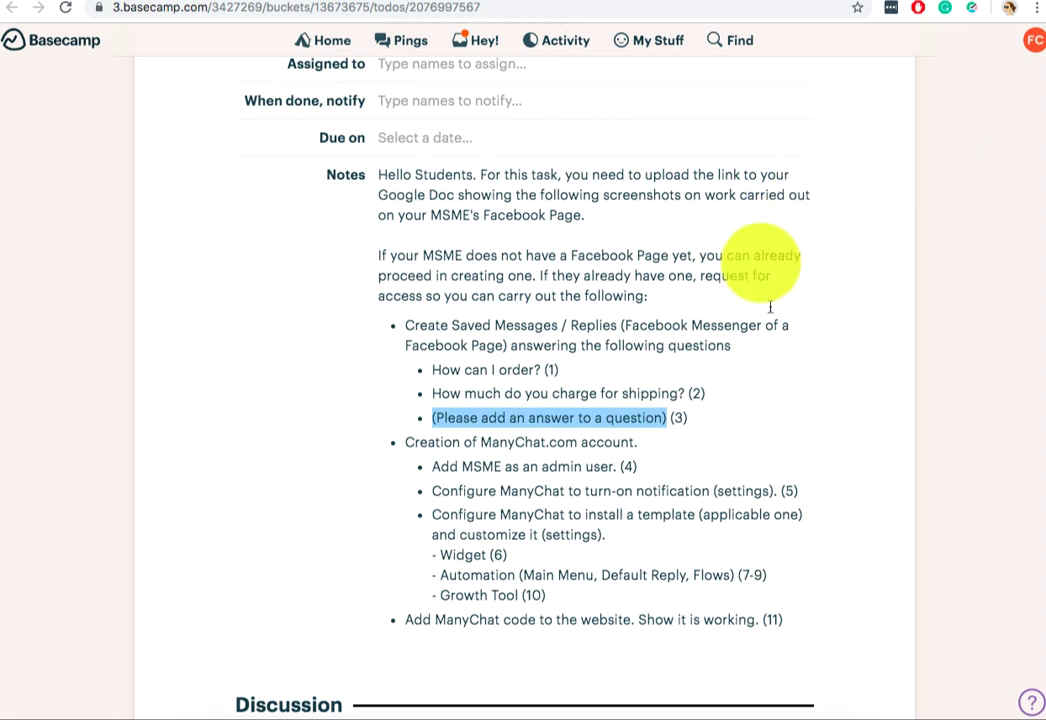
Leave the Basecamp task notes and open manychat.com in a new browser tab
{"action": "left_click", "coordinate": [782, 415]}
{"action": "scroll", "coordinate": [783, 415], "scroll_direction": "down", "scroll_amount": 1}
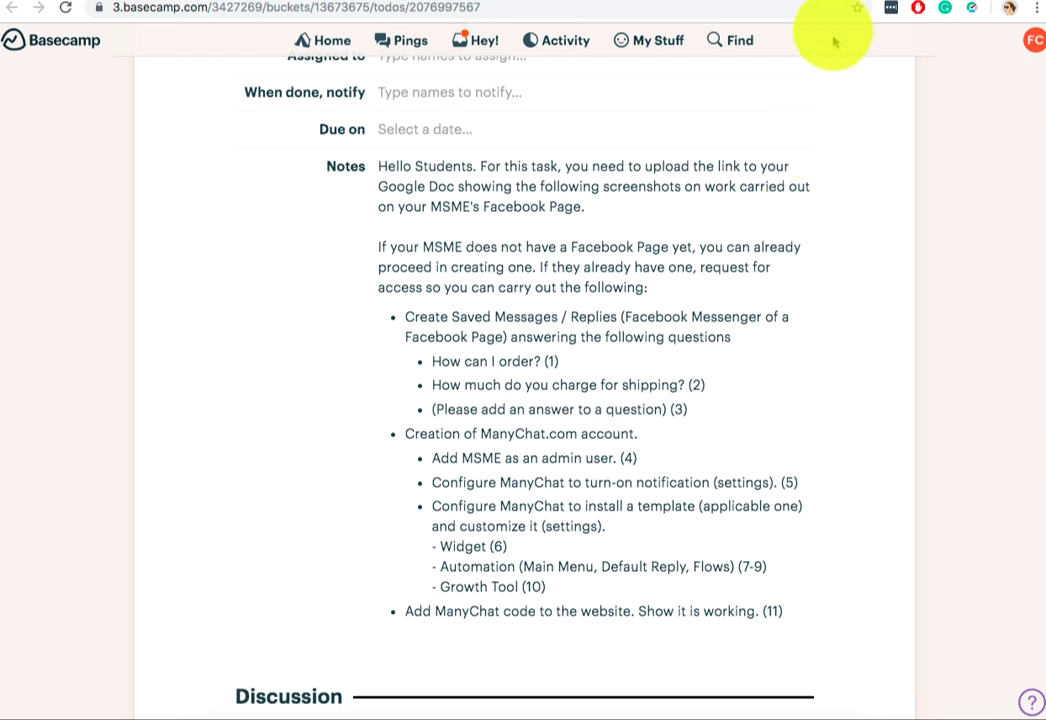
{"action": "left_click", "coordinate": [845, 2]}
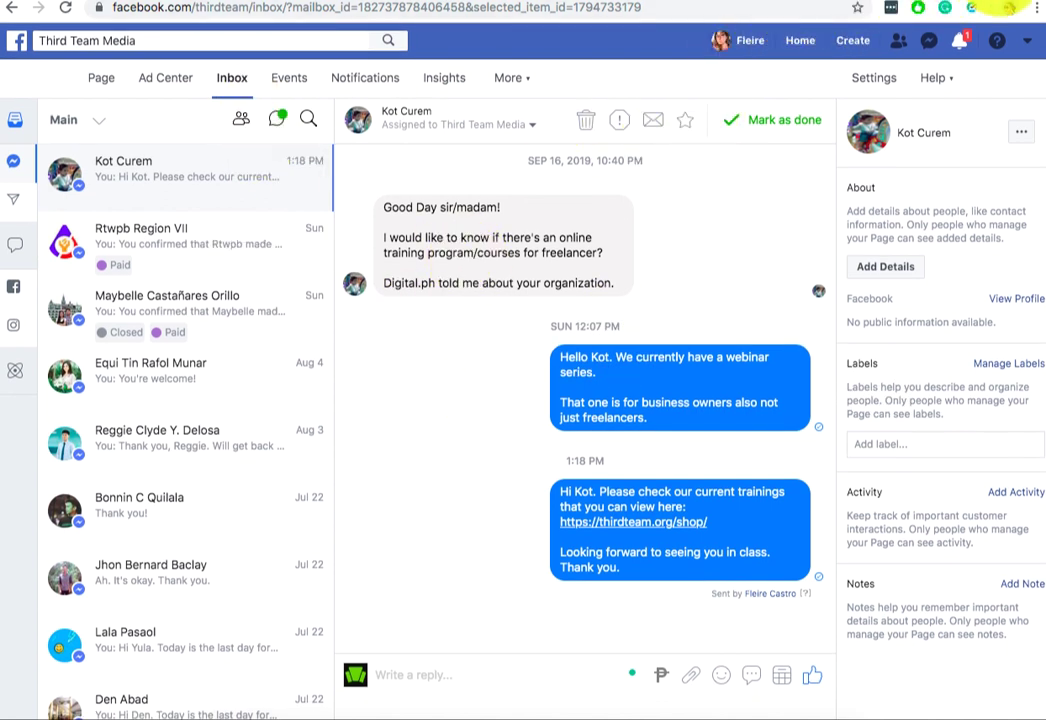
{"action": "key", "text": "super+t"}
{"action": "type", "text": "man"}
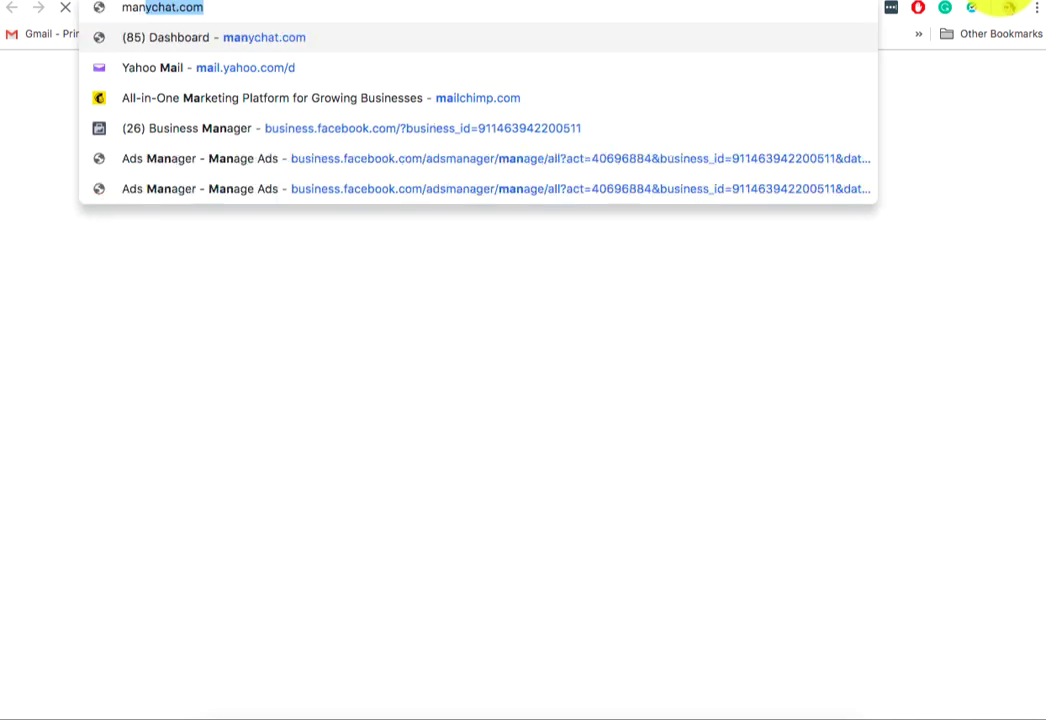
{"action": "key", "text": "Return"}
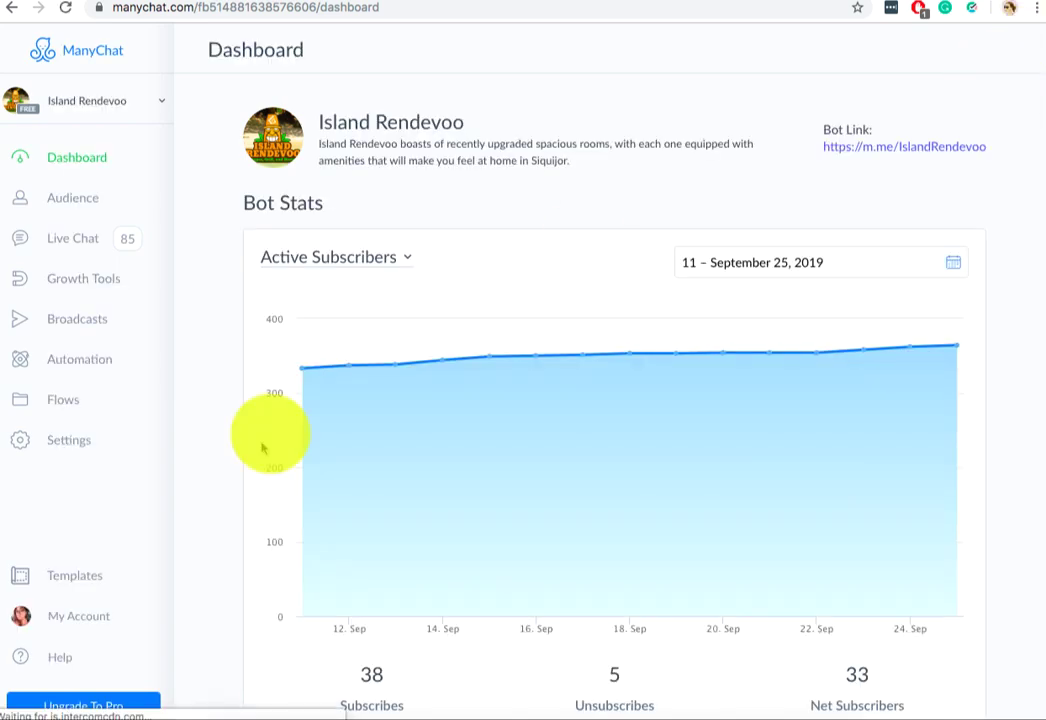
Open the account profile and log out of ManyChat
{"action": "left_click", "coordinate": [78, 619]}
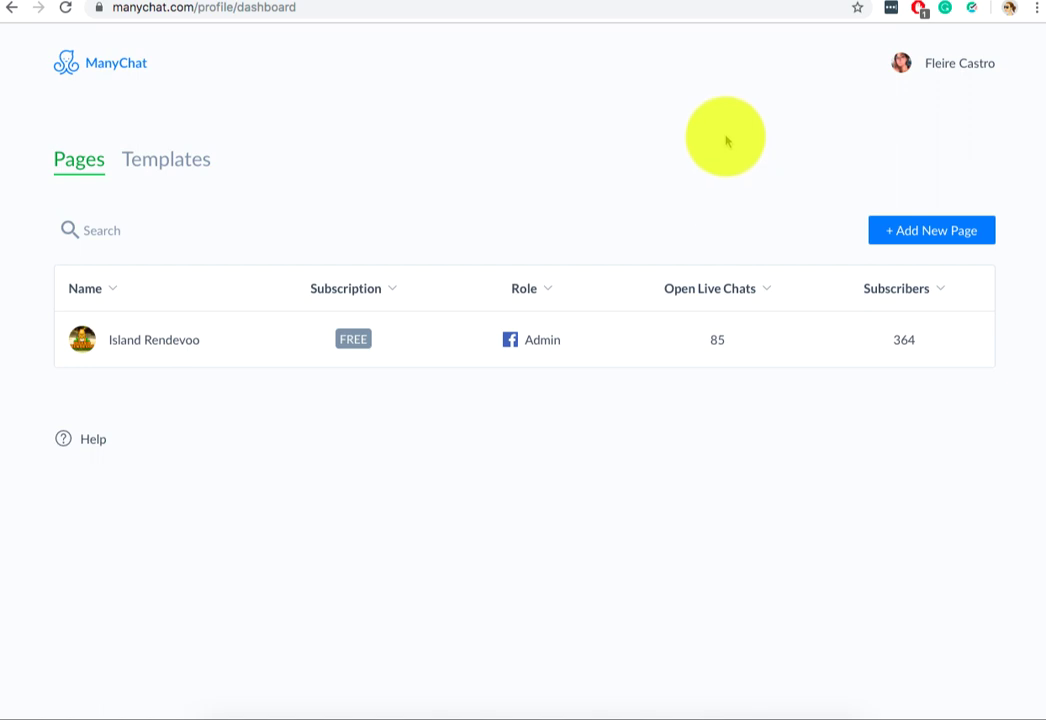
{"action": "left_click", "coordinate": [960, 70]}
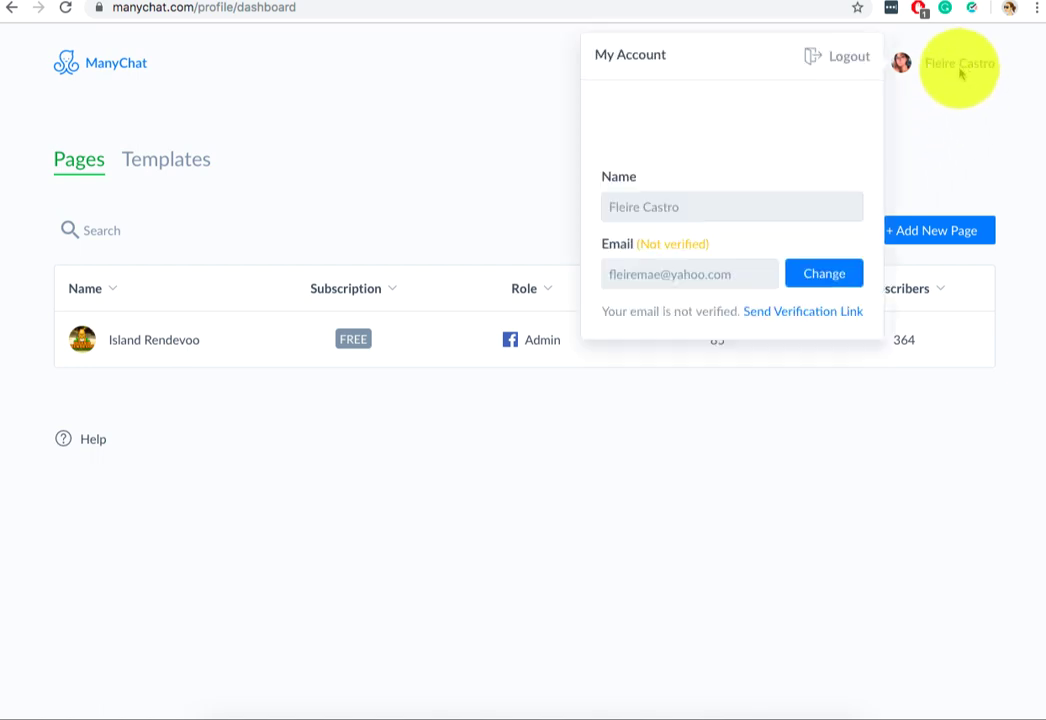
{"action": "left_click", "coordinate": [852, 59]}
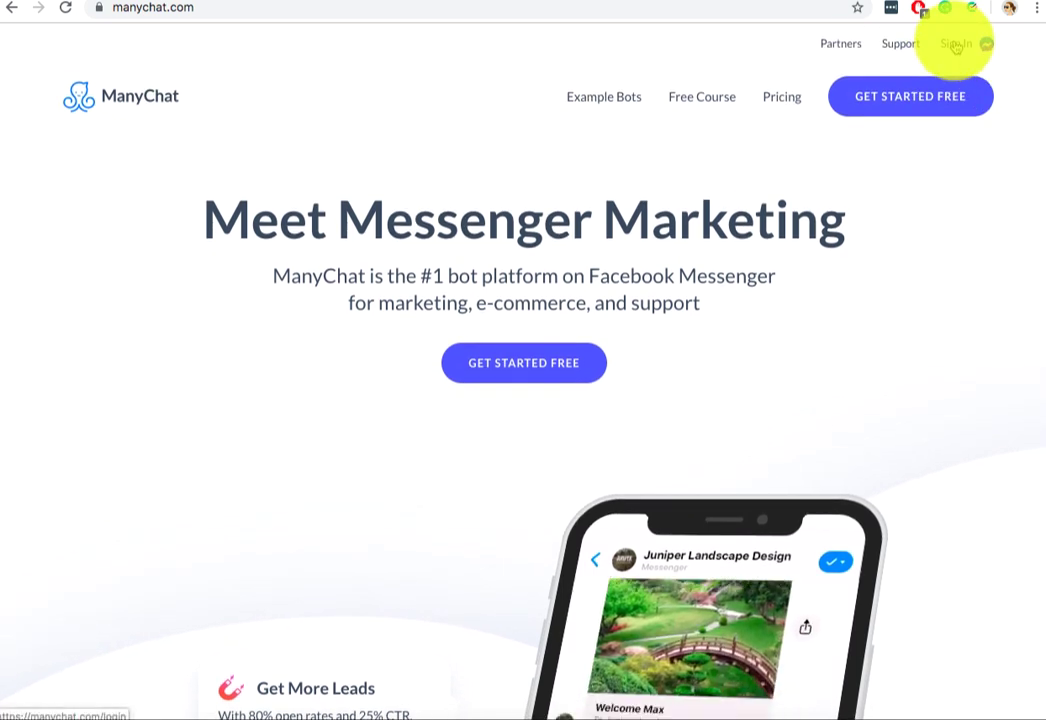
Sign in to ManyChat with Facebook, agreeing to the Terms of Service and Privacy Policy
{"action": "left_click", "coordinate": [955, 45]}
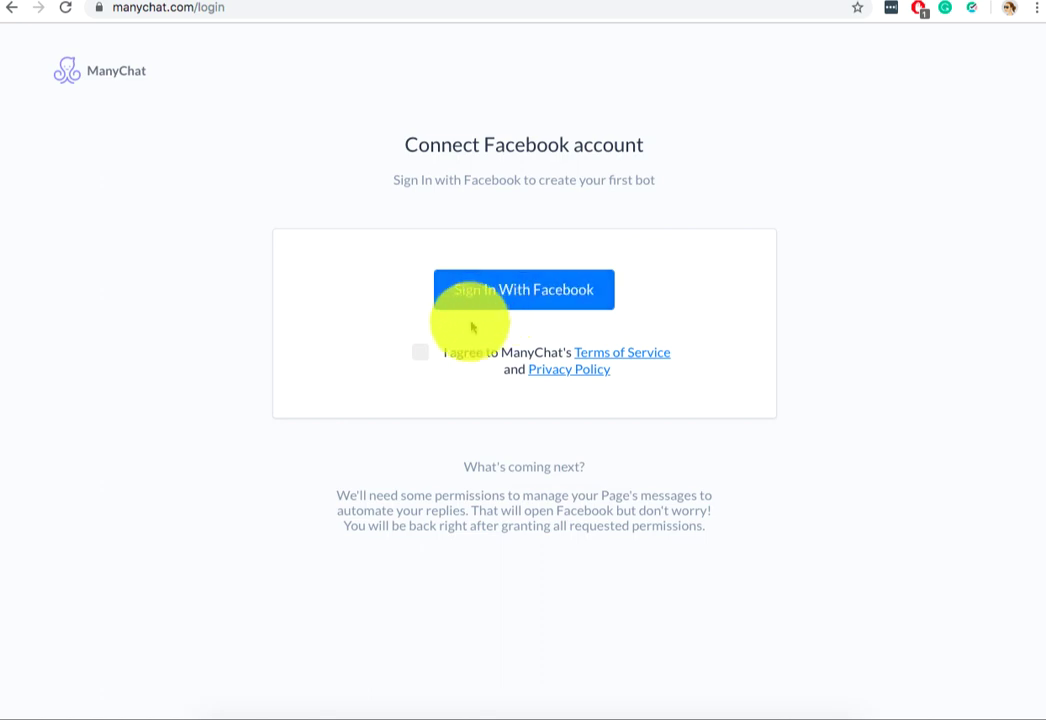
{"action": "left_click", "coordinate": [421, 353]}
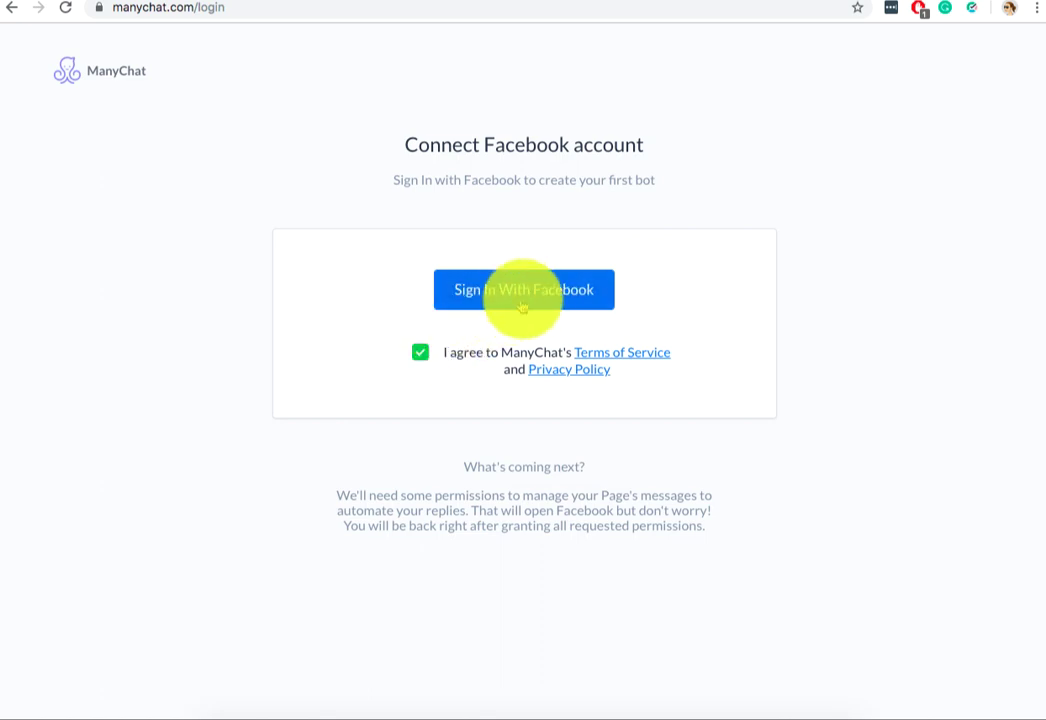
{"action": "left_click", "coordinate": [549, 291]}
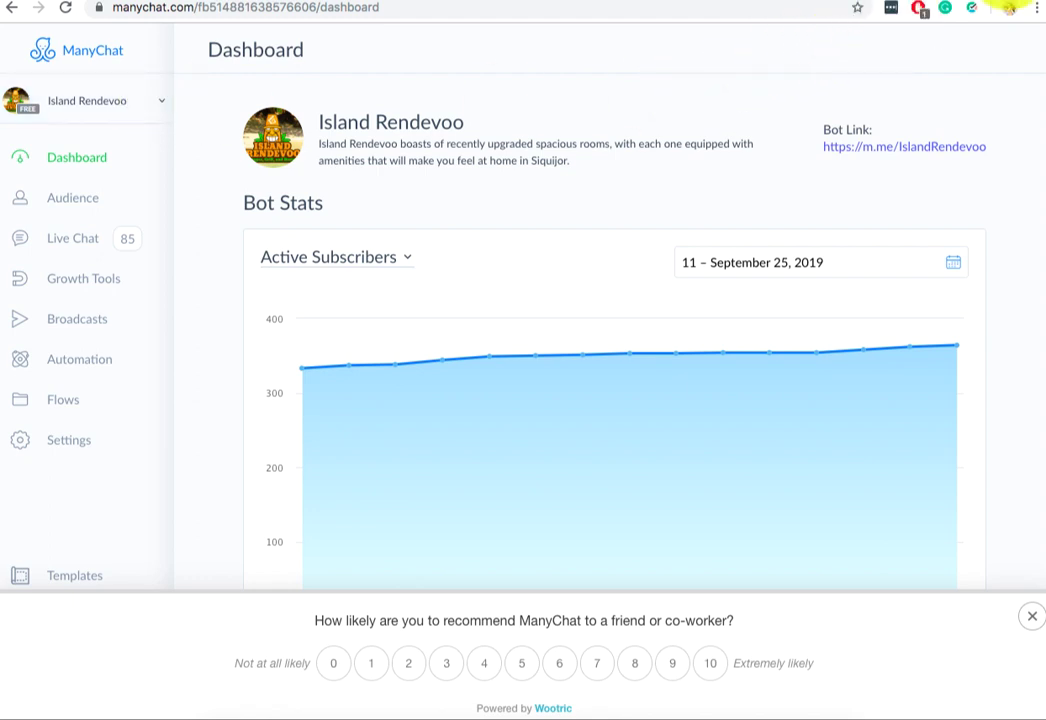
Open islandrendevoo.com in a new browser tab to view the Messenger chat widget on the site
{"action": "key", "text": "super+t"}
{"action": "type", "text": "isldn"}
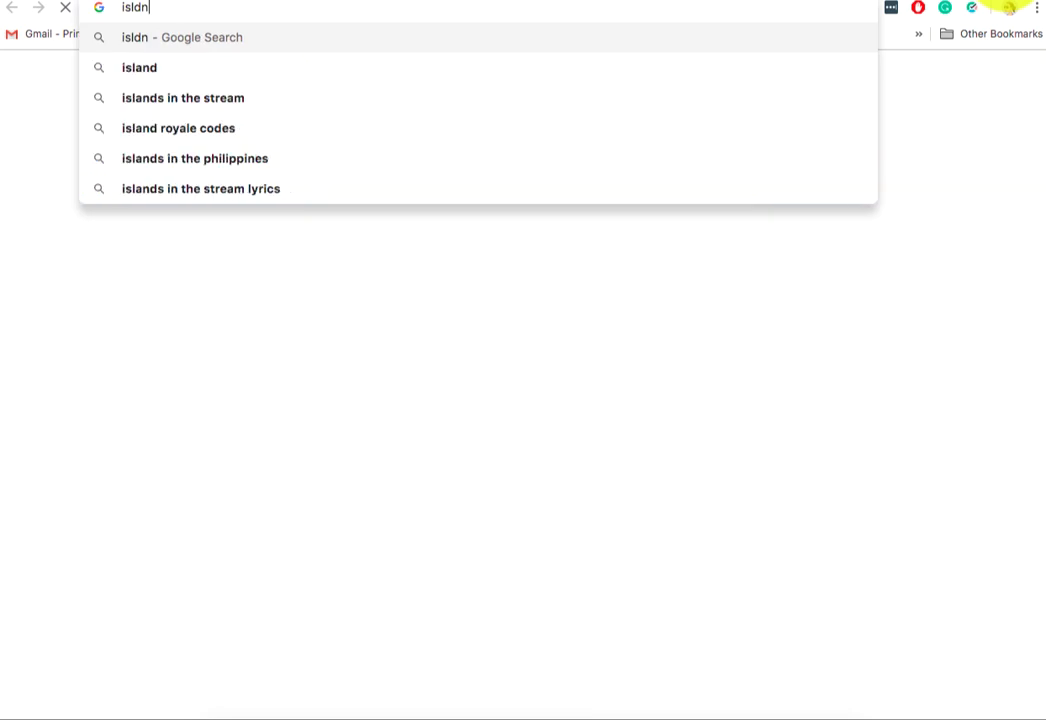
{"action": "key", "text": "BackSpace"}
{"action": "key", "text": "BackSpace"}
{"action": "key", "text": "BackSpace"}
{"action": "key", "text": "Down"}
{"action": "key", "text": "Return"}
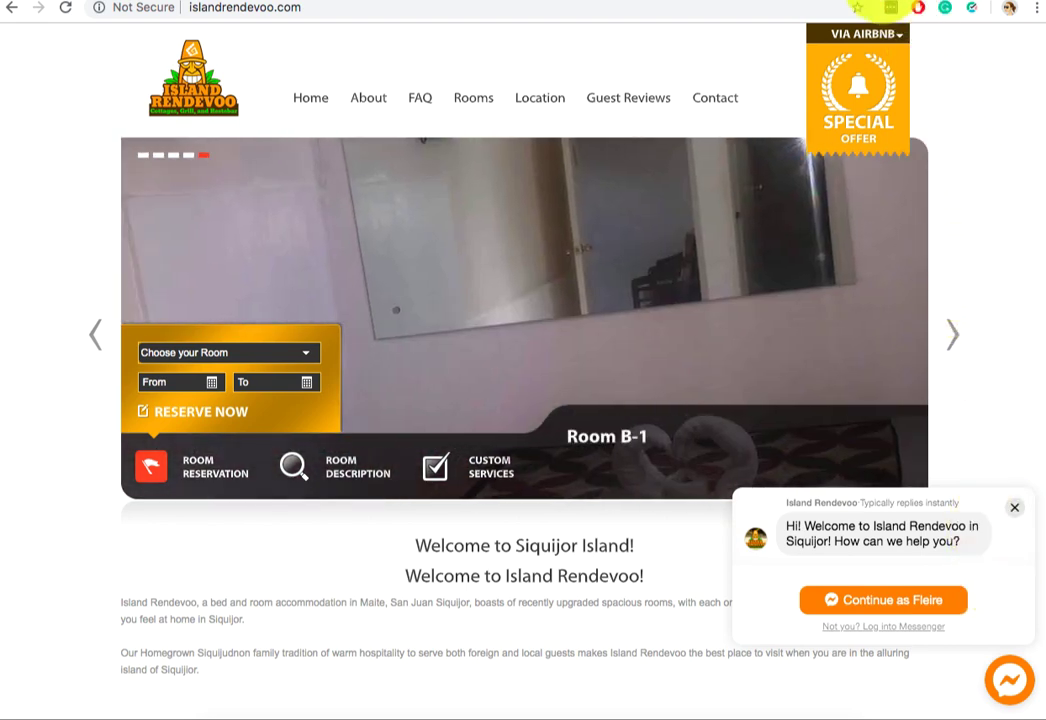
Return to ManyChat and add Third Team Media as a new page by finding "third" in the Facebook page list and connecting it
{"action": "left_click", "coordinate": [889, 8]}
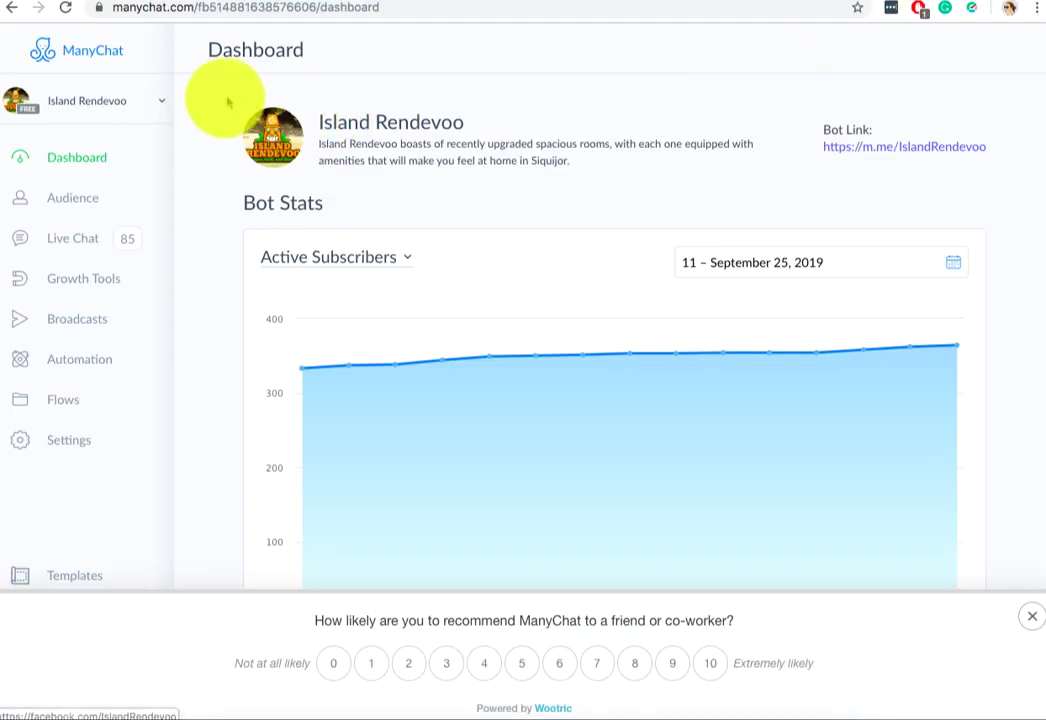
{"action": "left_click", "coordinate": [151, 107]}
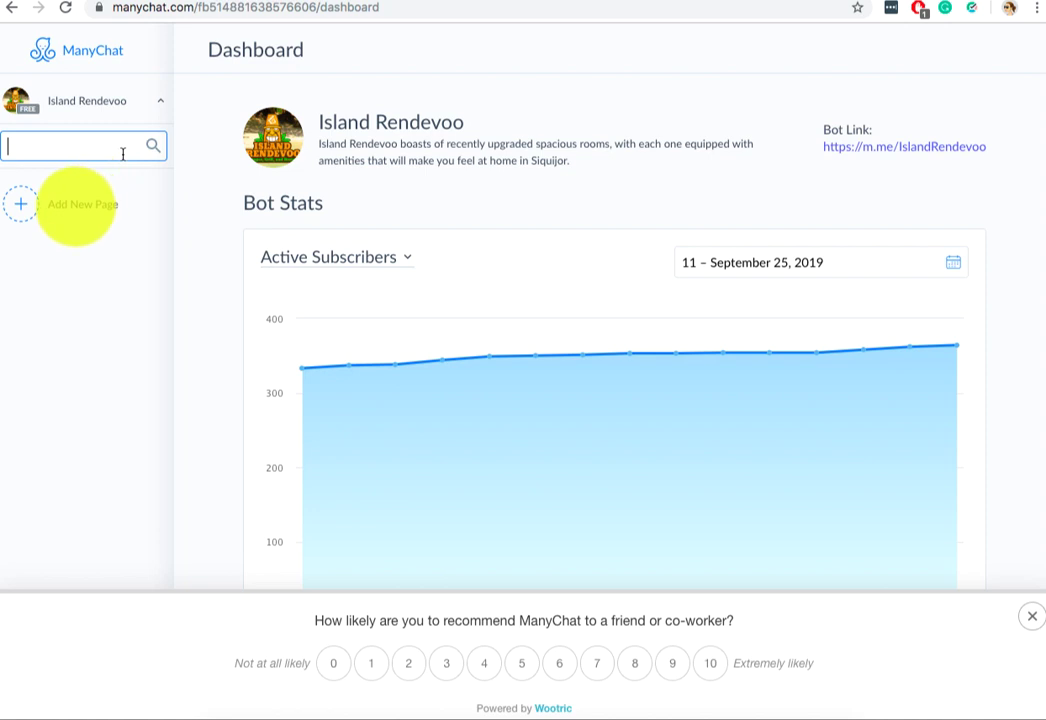
{"action": "left_click", "coordinate": [96, 203]}
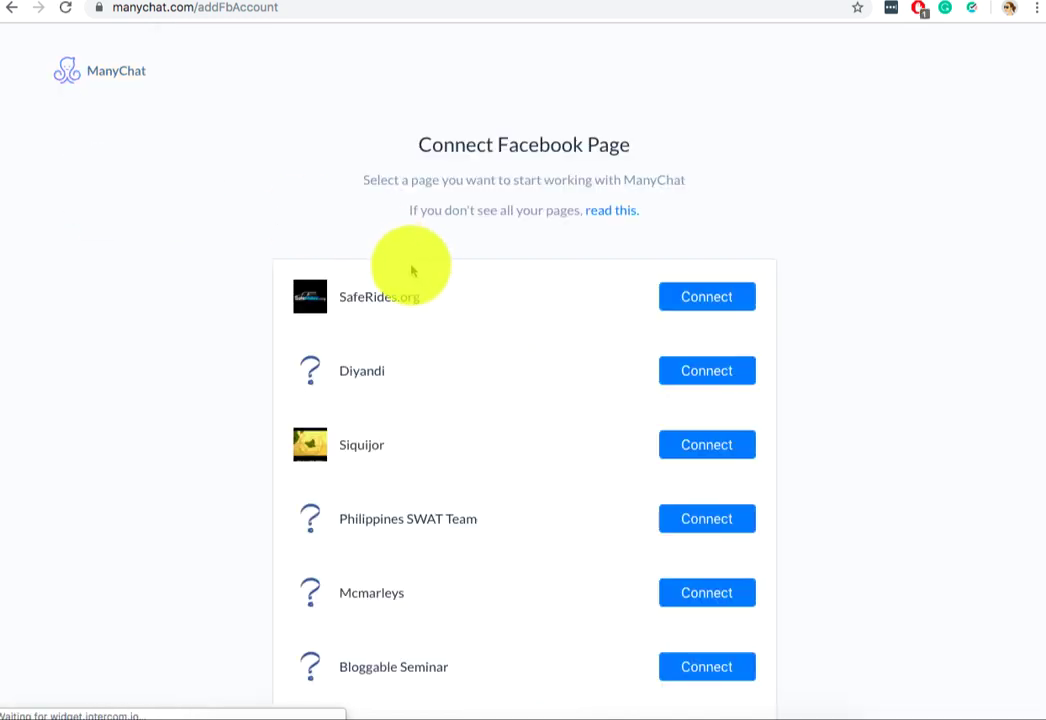
{"action": "key", "text": "super+f"}
{"action": "type", "text": "third"}
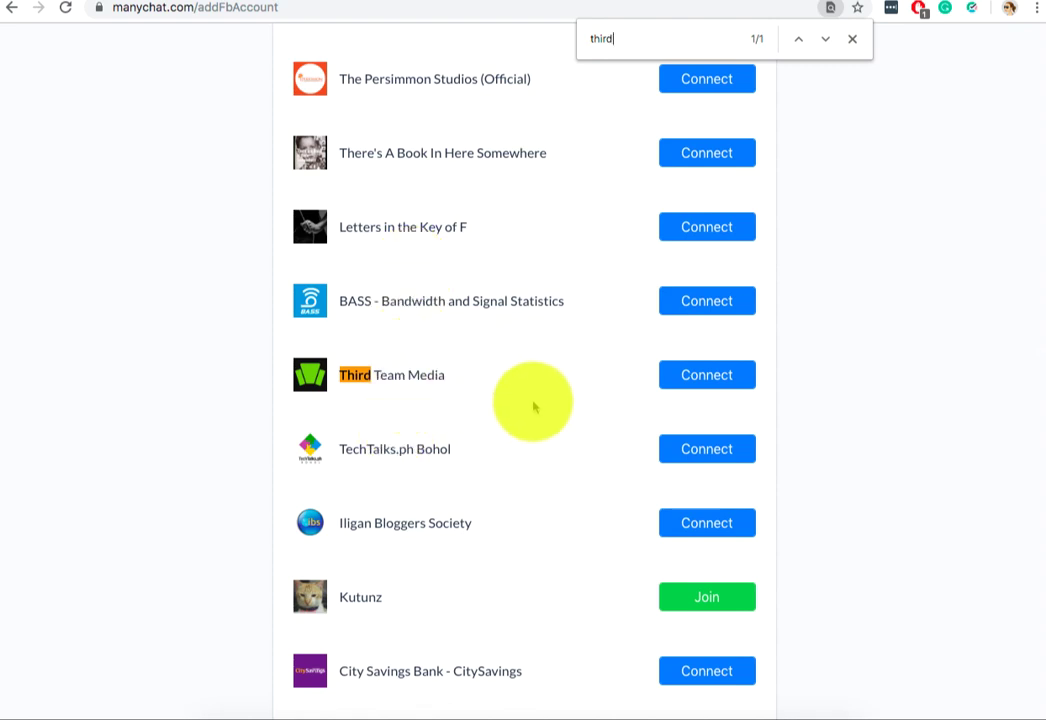
{"action": "left_click", "coordinate": [697, 377]}
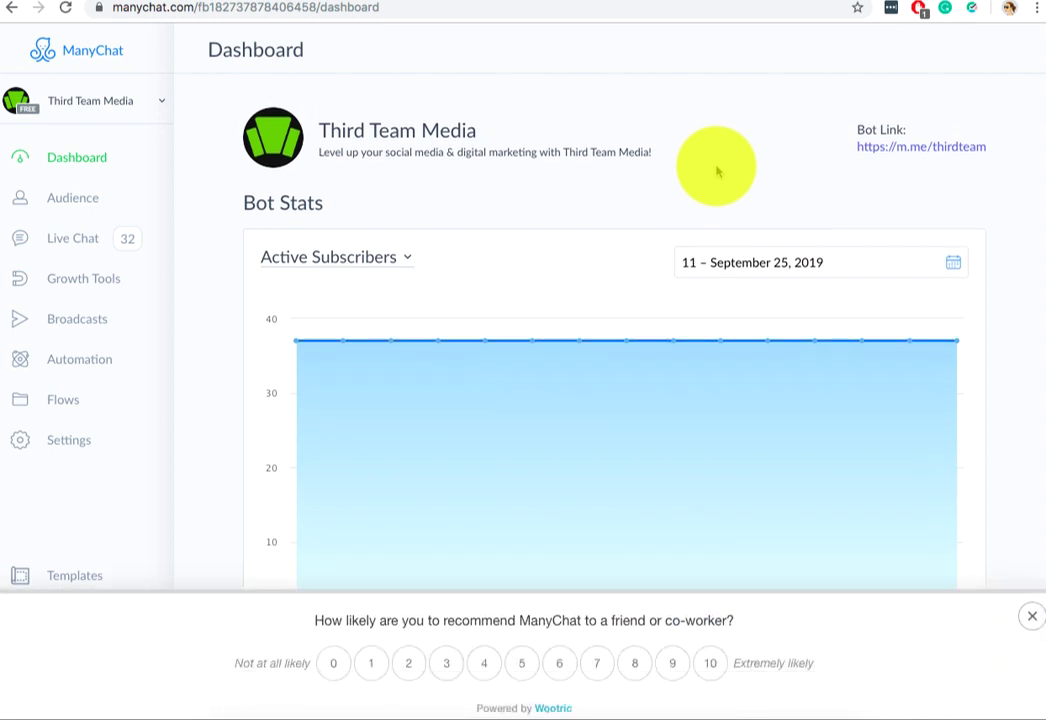
Dismiss the recommendation survey and examine the bot statistics on the Third Team Media dashboard
{"action": "left_click", "coordinate": [1032, 617]}
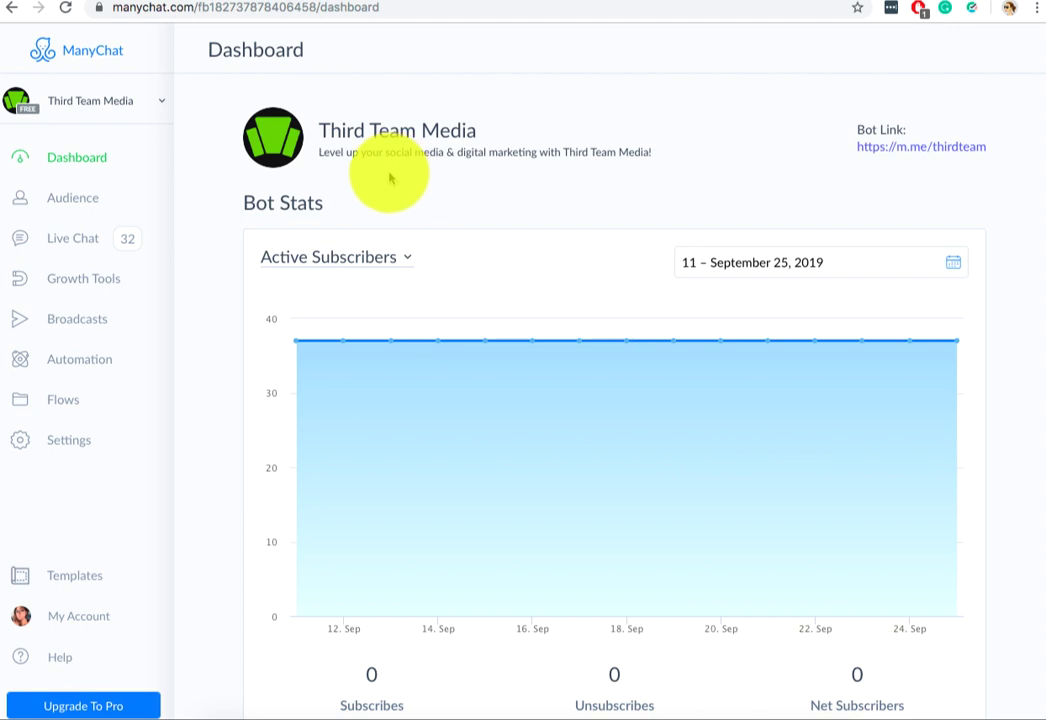
{"action": "scroll", "coordinate": [530, 198], "scroll_direction": "down", "scroll_amount": 1}
{"action": "scroll", "coordinate": [530, 198], "scroll_direction": "up", "scroll_amount": 1}
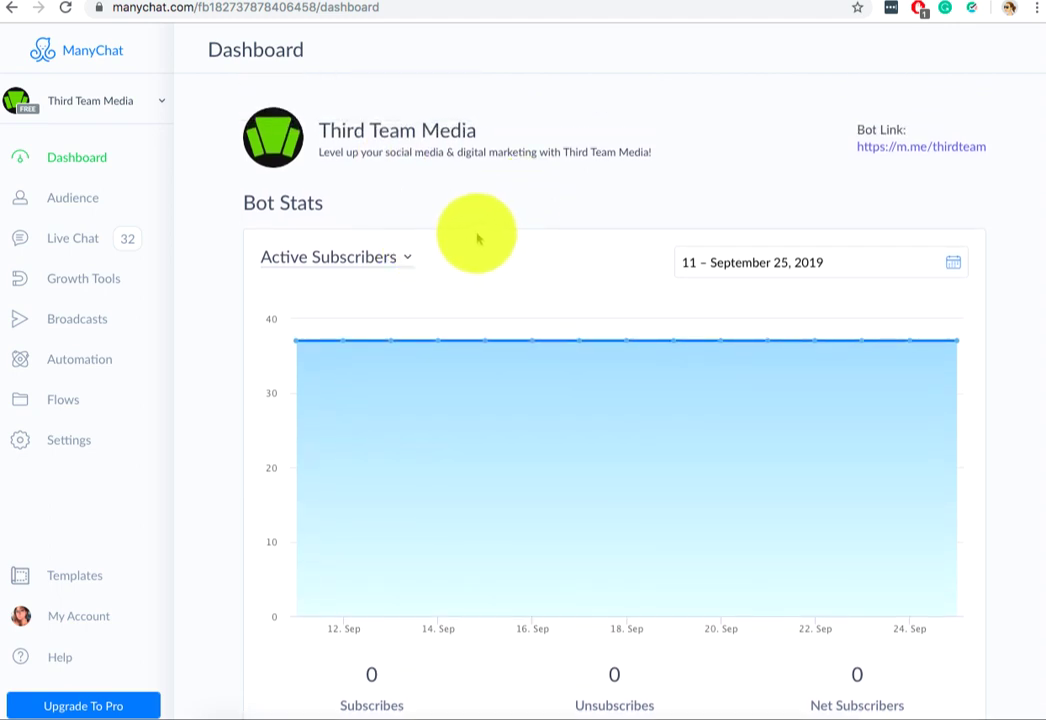
{"action": "scroll", "coordinate": [467, 546], "scroll_direction": "down", "scroll_amount": 1}
{"action": "scroll", "coordinate": [455, 565], "scroll_direction": "up", "scroll_amount": 1}
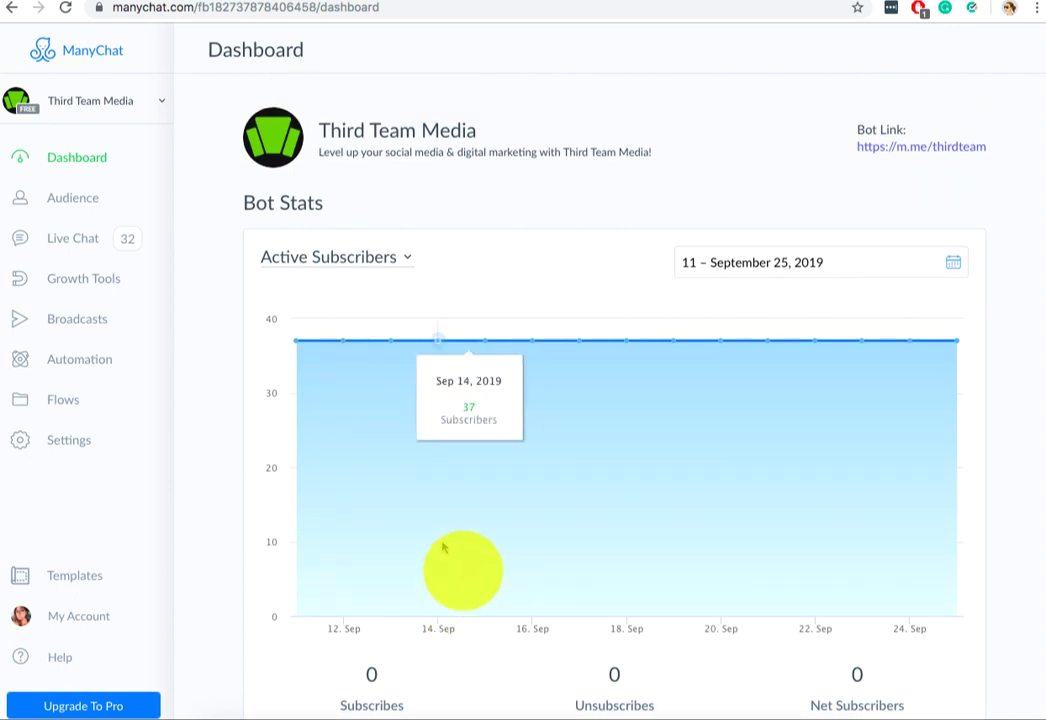
Review the page's audience subscribers, live chat conversations, growth tools and broadcasts
{"action": "left_click", "coordinate": [86, 197]}
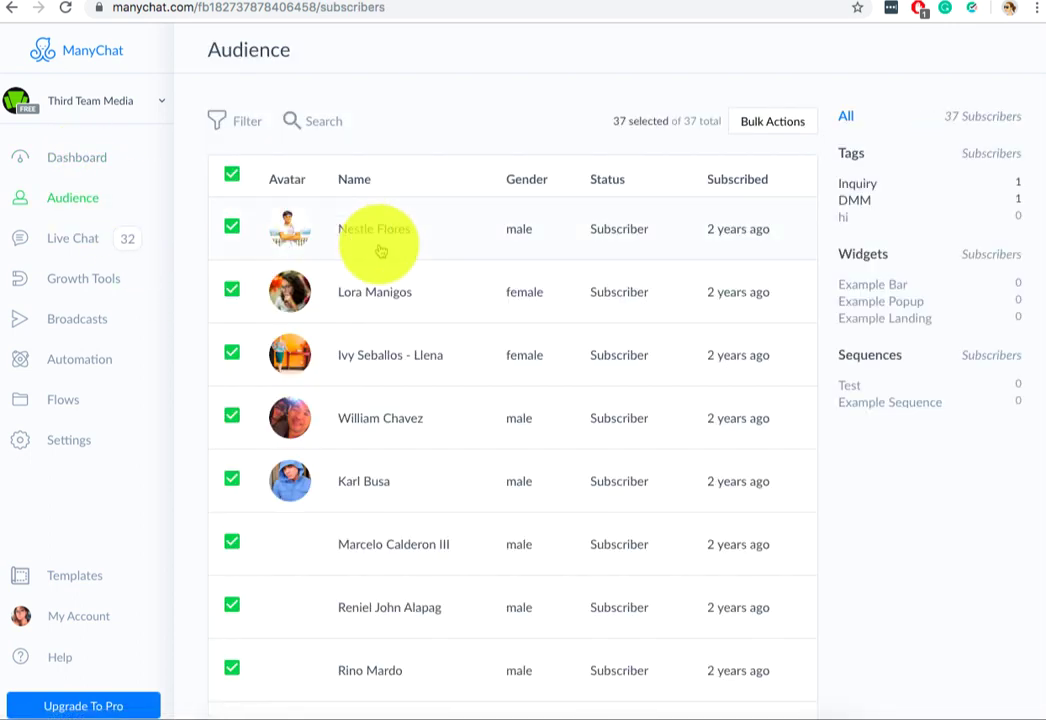
{"action": "scroll", "coordinate": [531, 248], "scroll_direction": "down", "scroll_amount": 1}
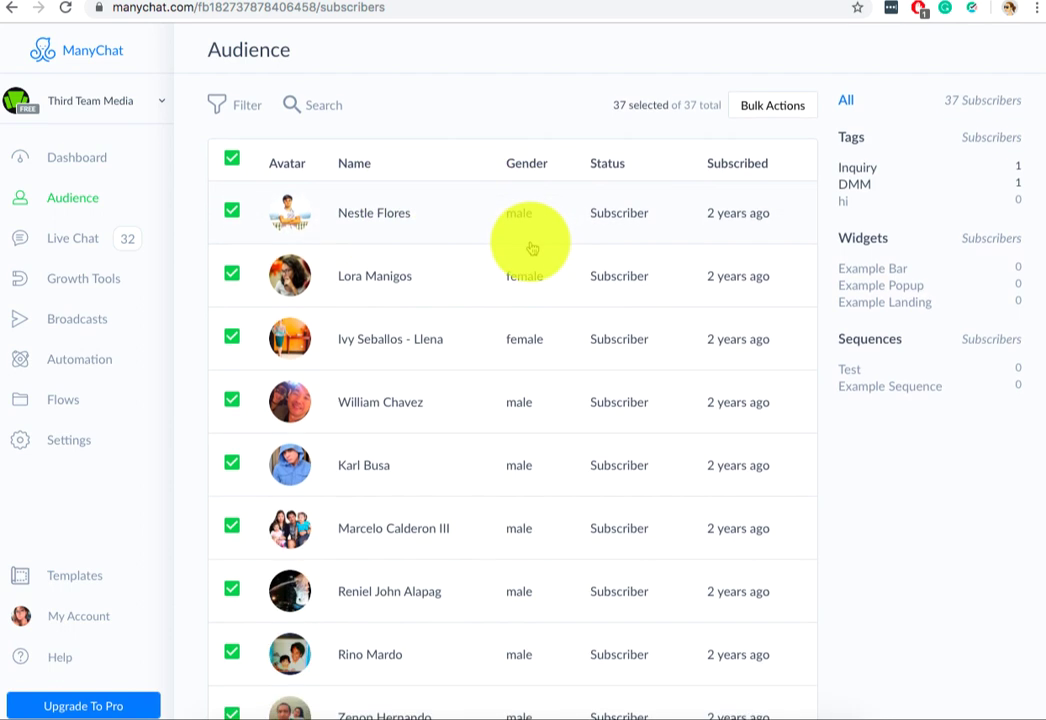
{"action": "scroll", "coordinate": [531, 248], "scroll_direction": "up", "scroll_amount": 1}
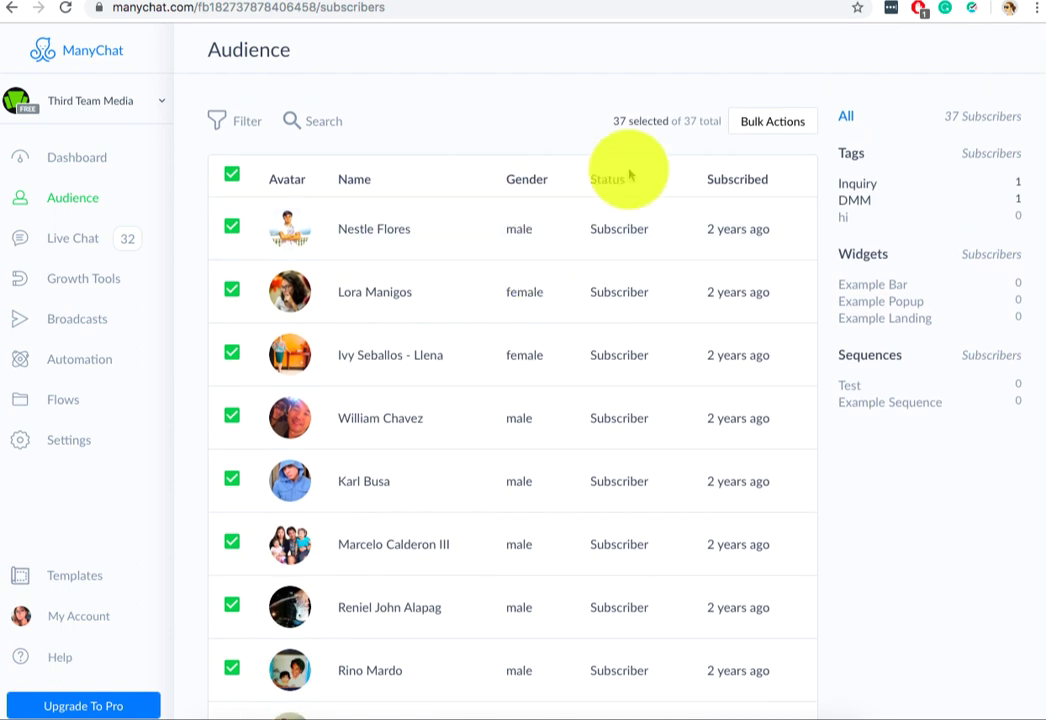
{"action": "left_click", "coordinate": [98, 237]}
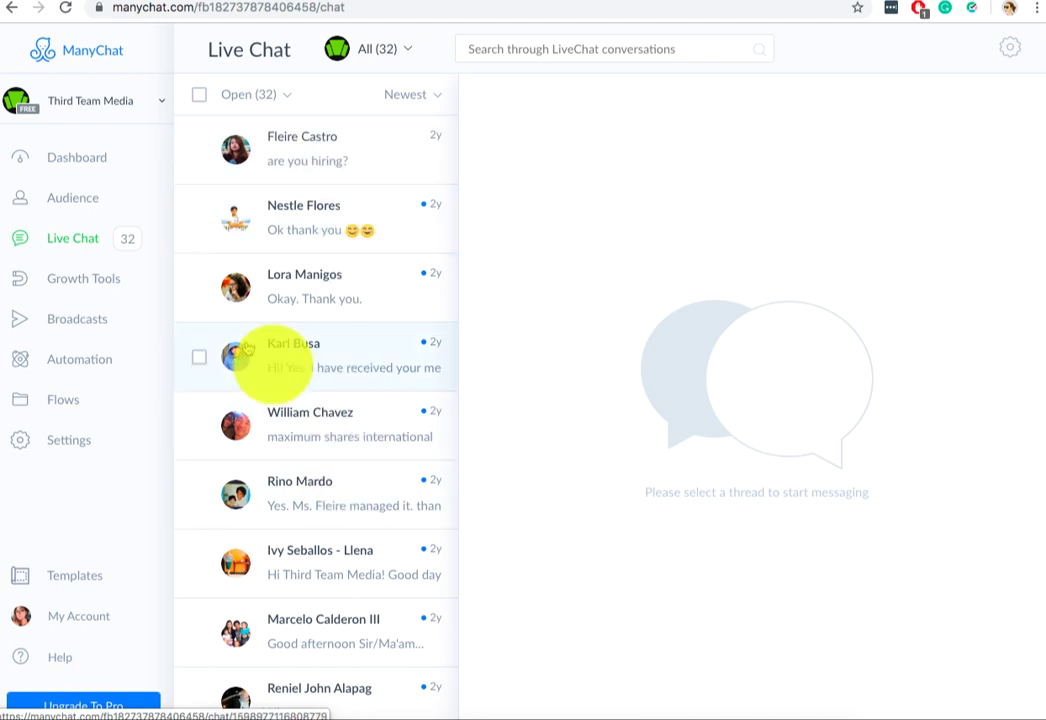
{"action": "left_click", "coordinate": [106, 290]}
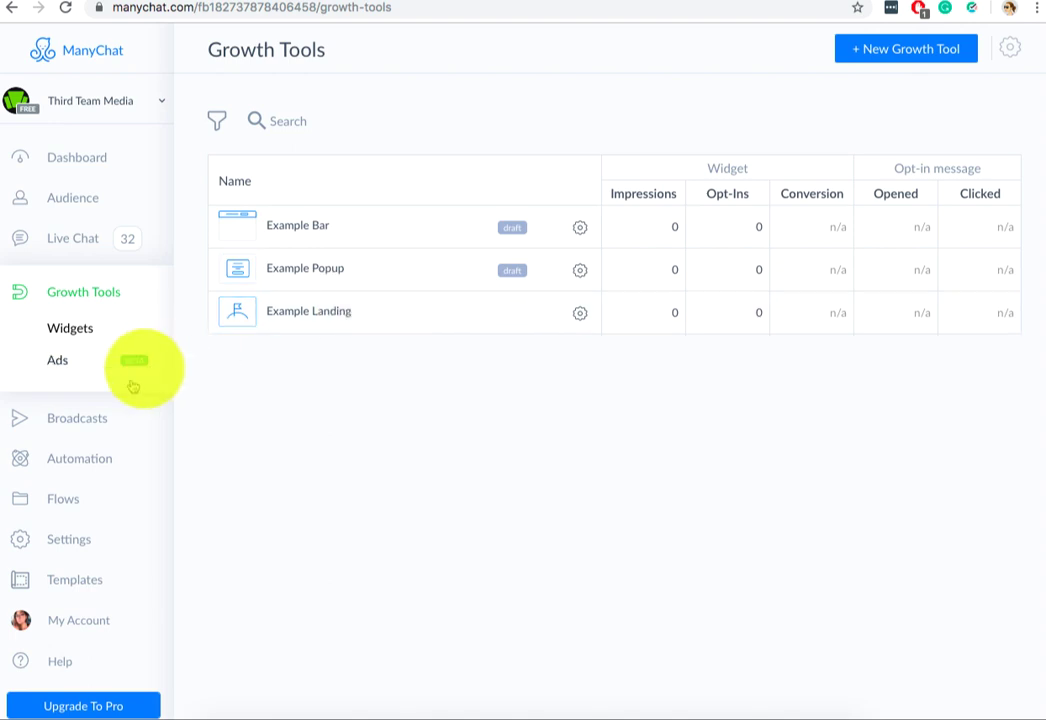
{"action": "left_click", "coordinate": [100, 420]}
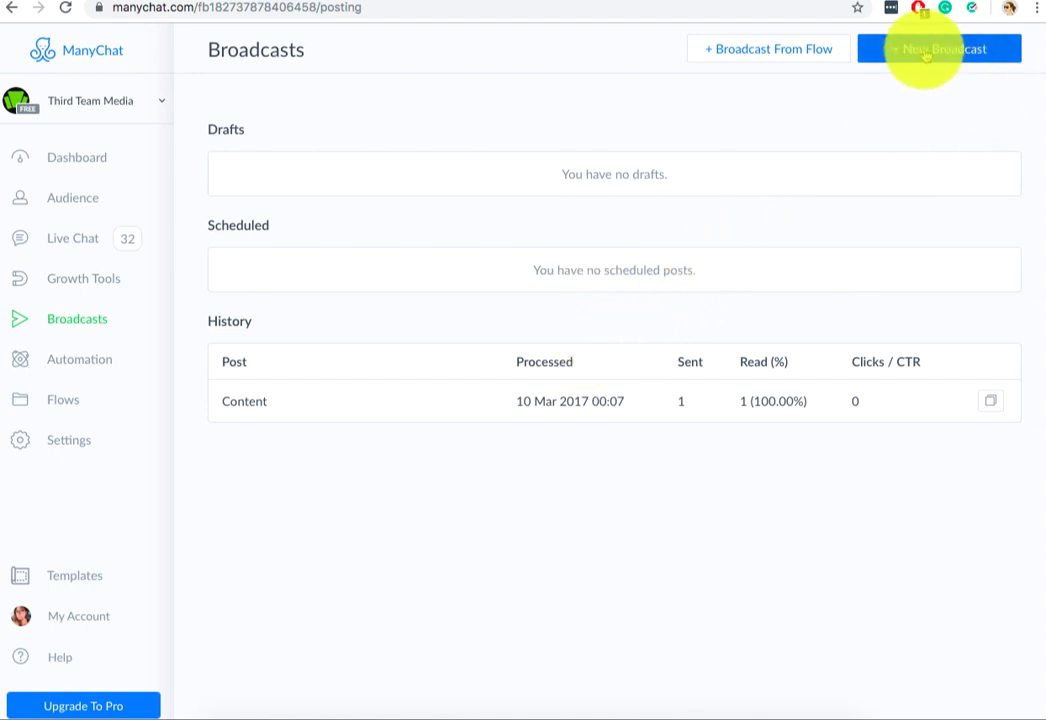
Review the automated main menu, default reply, welcome message, and the reply sent for the "hello, hi, good morning" keyword rule
{"action": "left_click", "coordinate": [90, 378]}
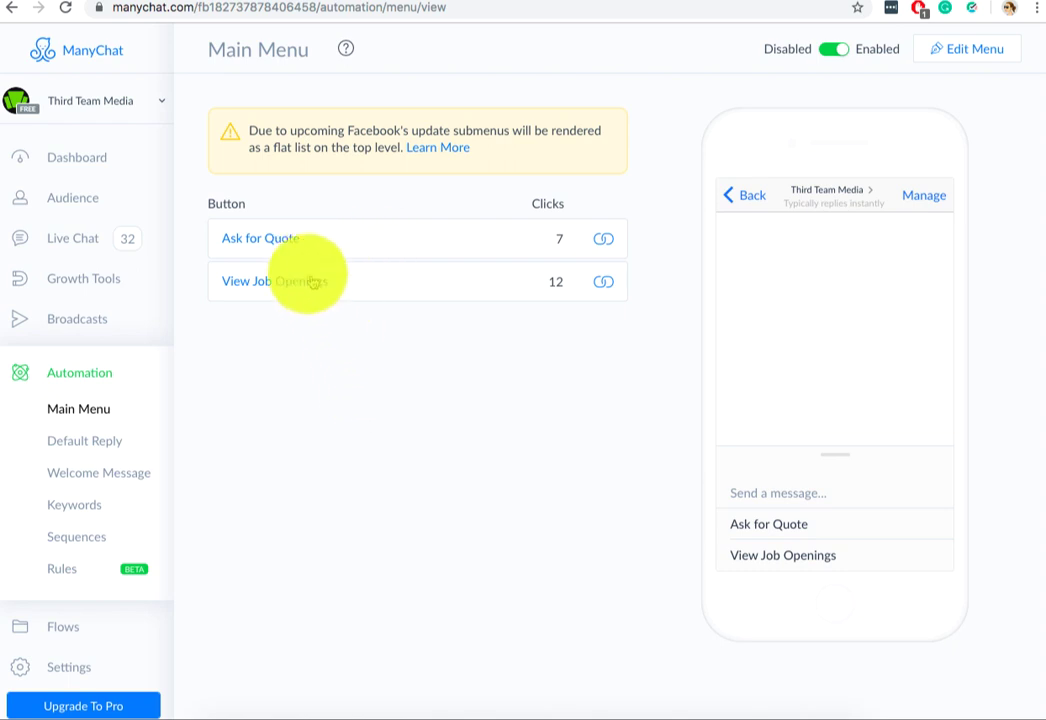
{"action": "left_click", "coordinate": [120, 442]}
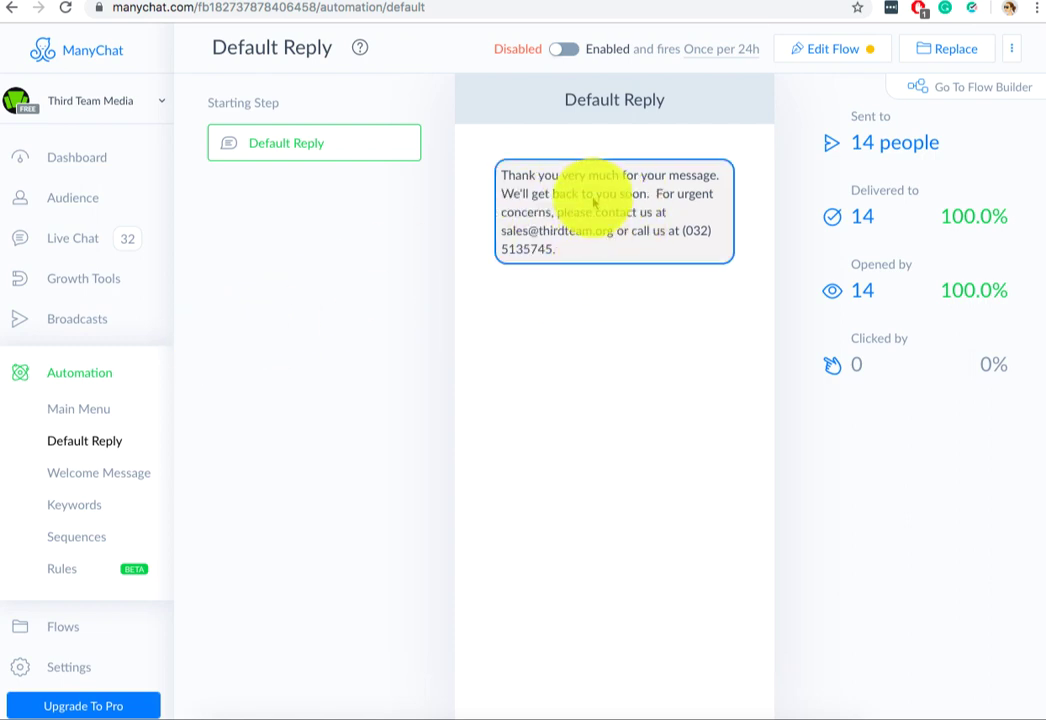
{"action": "left_click", "coordinate": [122, 470]}
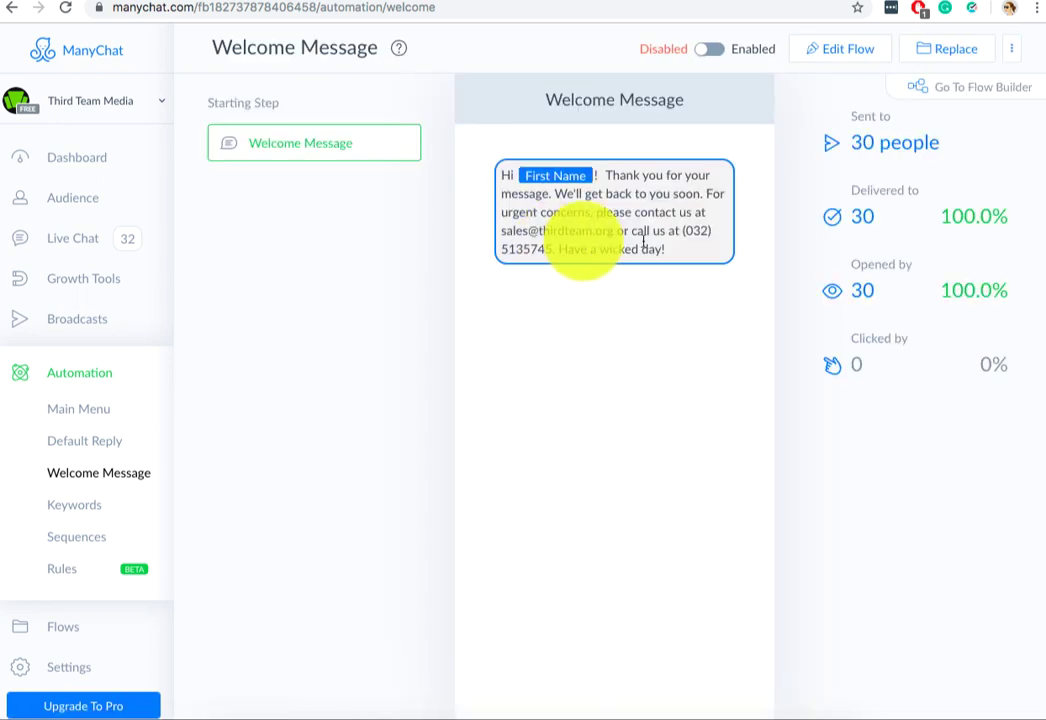
{"action": "left_click", "coordinate": [46, 514]}
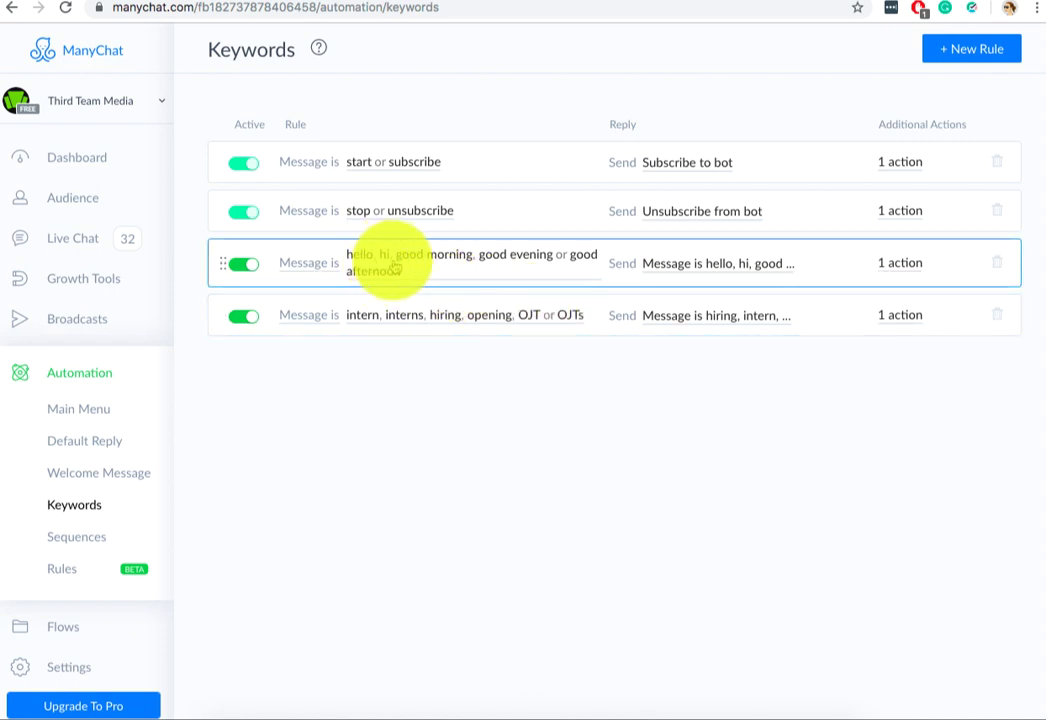
{"action": "left_click", "coordinate": [698, 266]}
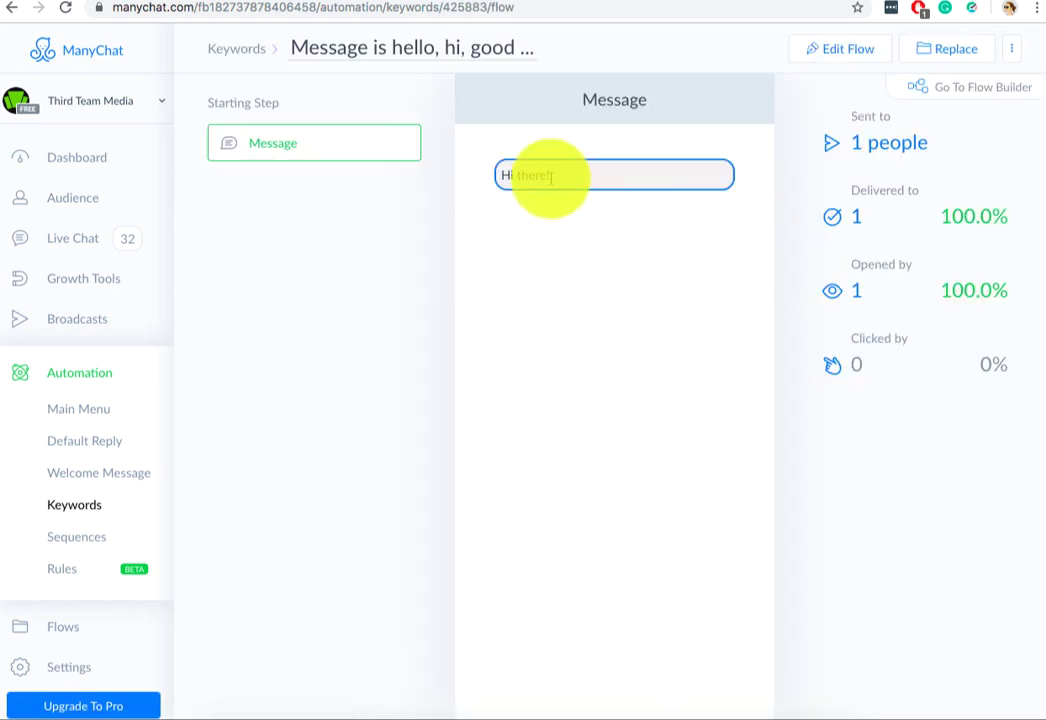
Examine the automation sequences and custom rules, the list of flows, and the page settings
{"action": "left_click", "coordinate": [78, 538]}
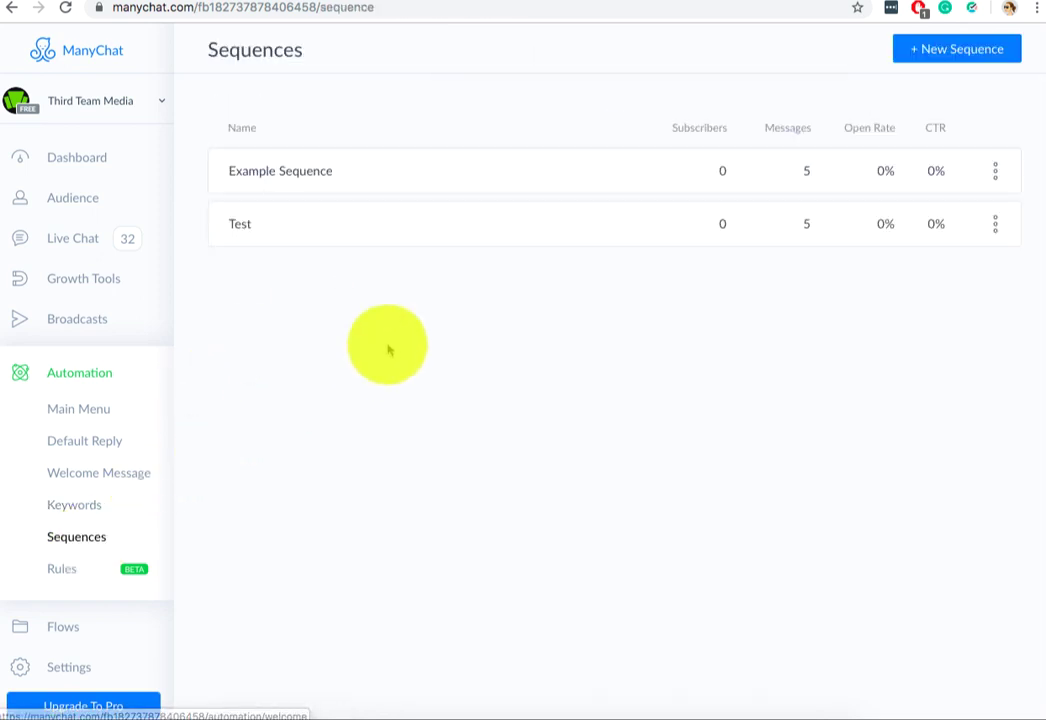
{"action": "left_click", "coordinate": [82, 576]}
{"action": "scroll", "coordinate": [82, 583], "scroll_direction": "down", "scroll_amount": 1}
{"action": "scroll", "coordinate": [82, 580], "scroll_direction": "down", "scroll_amount": 3}
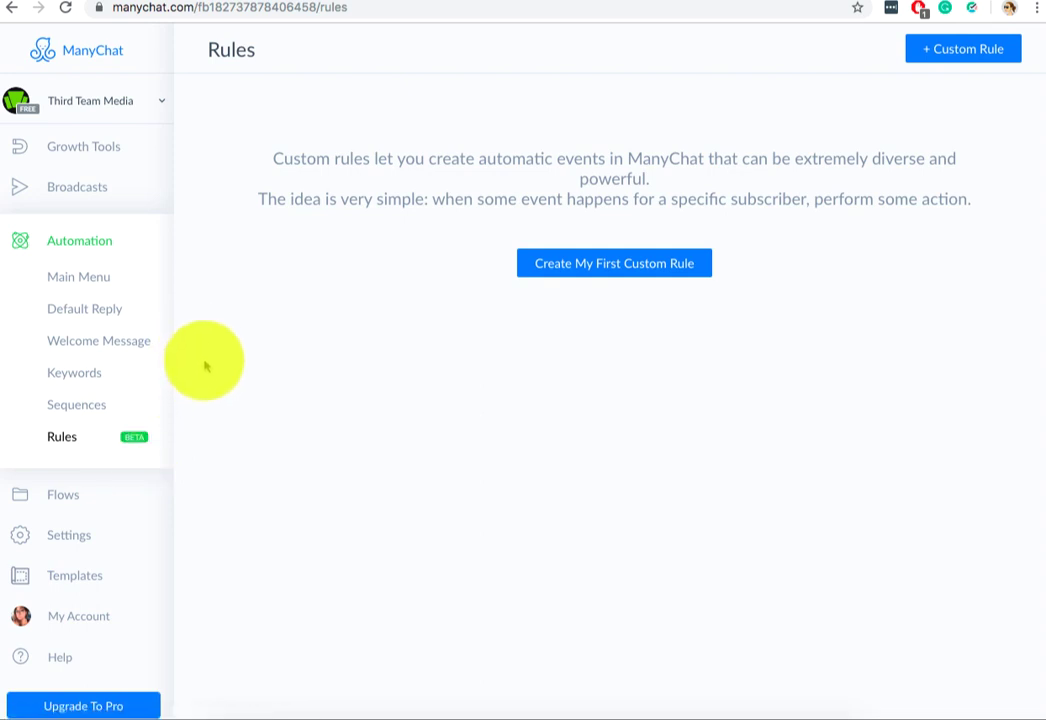
{"action": "left_click", "coordinate": [86, 513]}
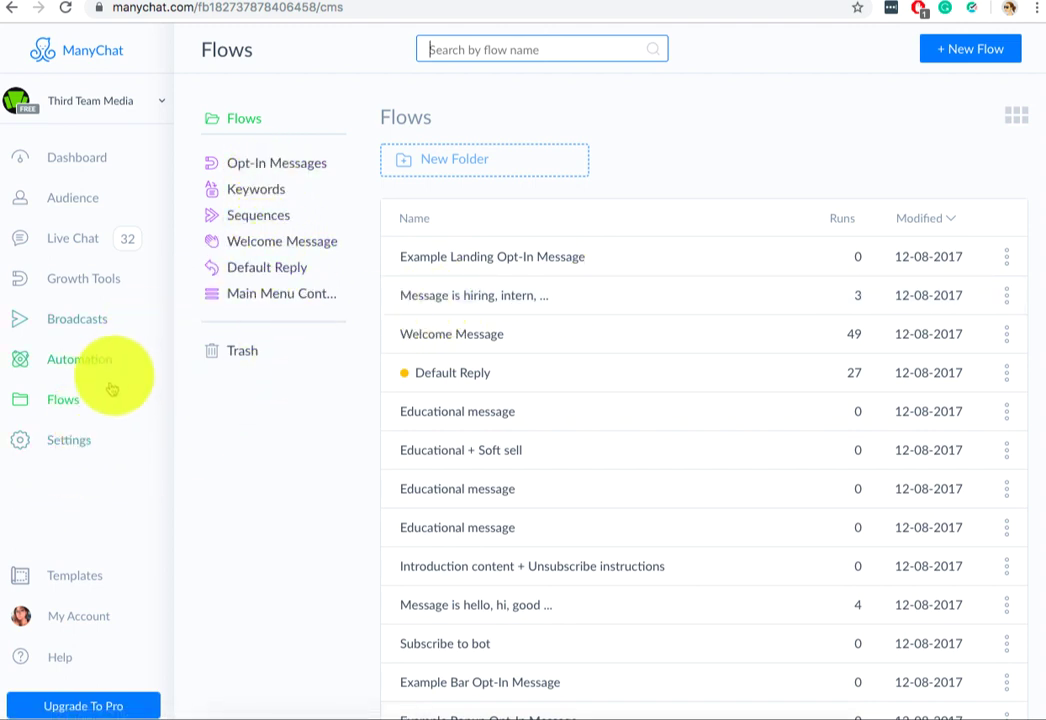
{"action": "left_click", "coordinate": [88, 445]}
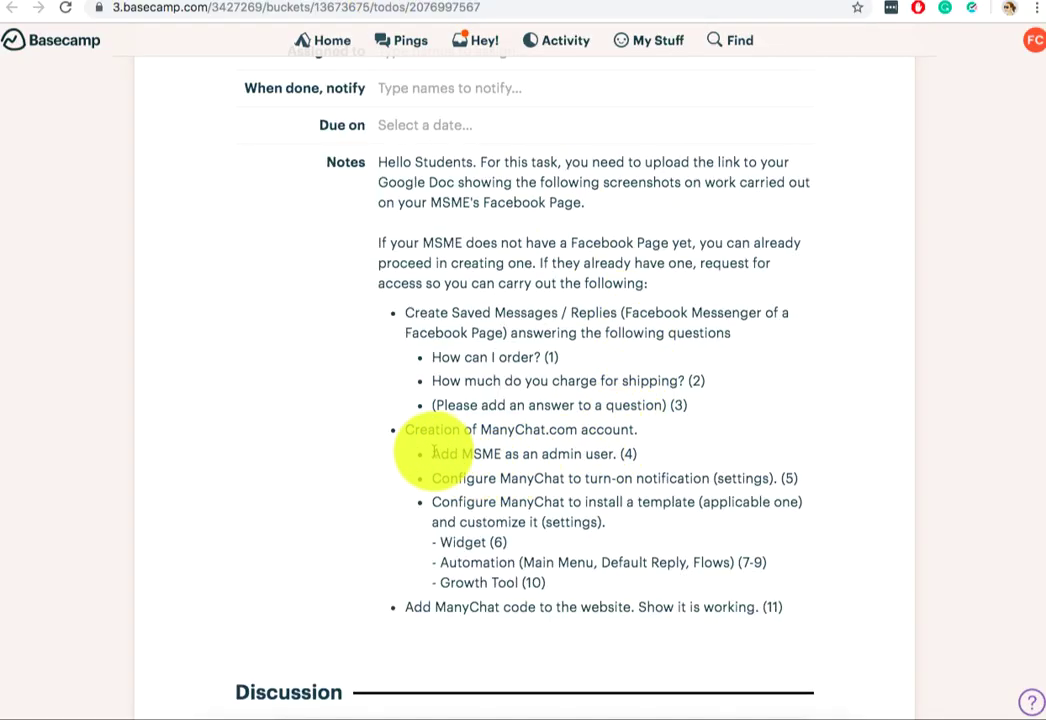
Highlight the task's requirement to add the MSME as an admin user, then switch to ManyChat and open the bot's user settings
{"action": "left_click_drag", "start_coordinate": [434, 452], "coordinate": [676, 457]}
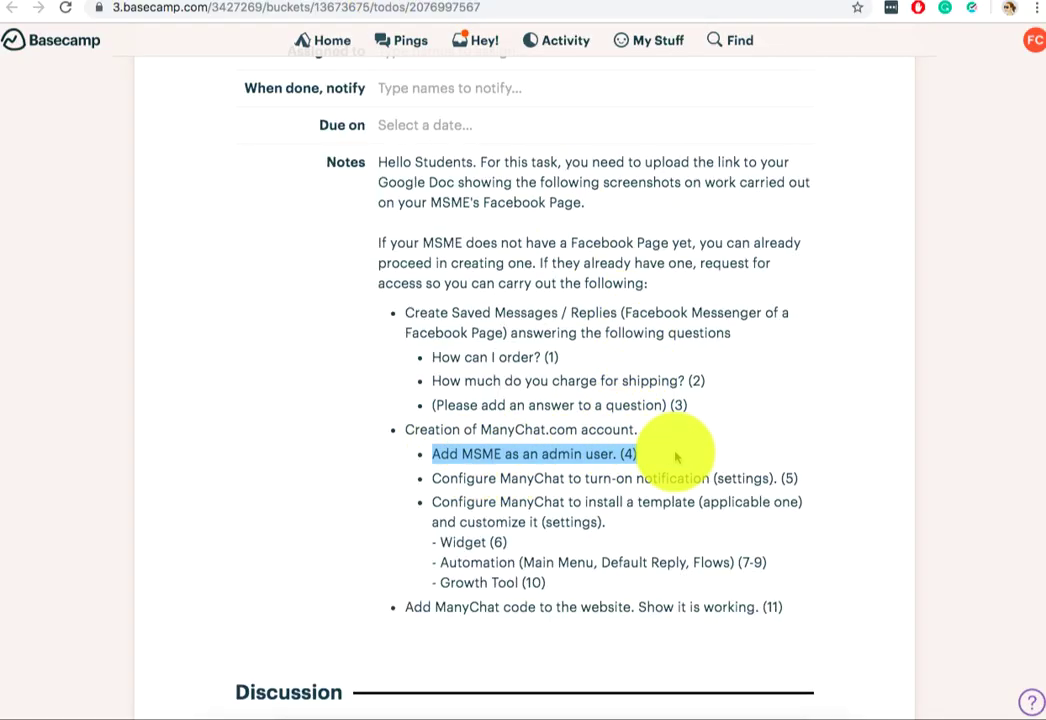
{"action": "key", "text": "ctrl+Tab"}
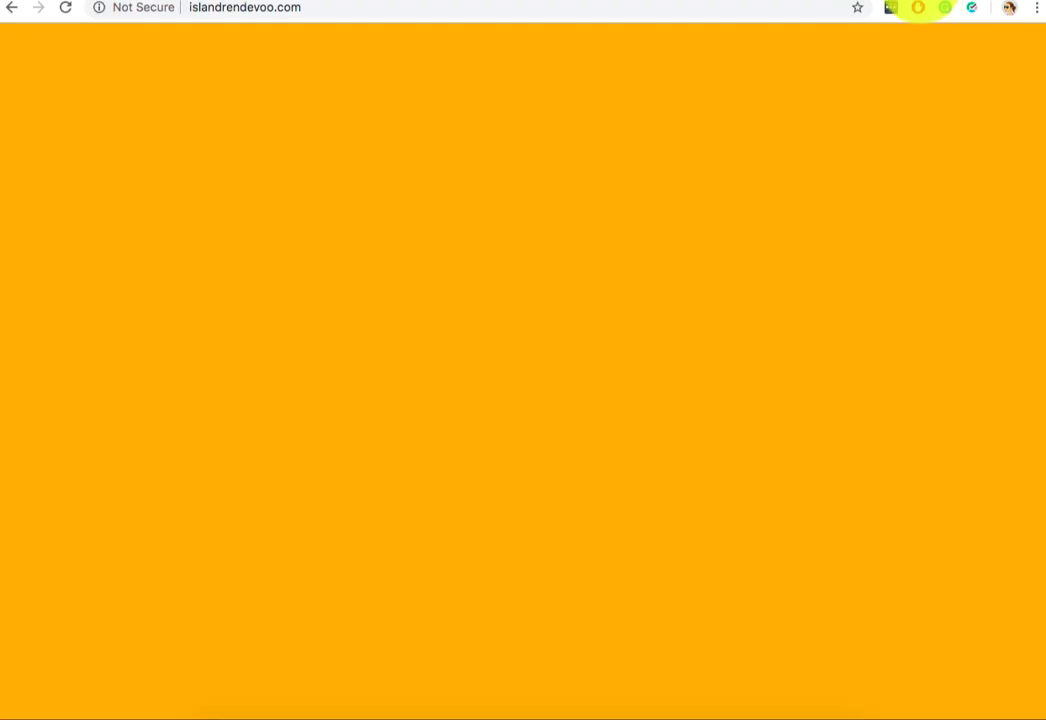
{"action": "key", "text": "ctrl+Tab"}
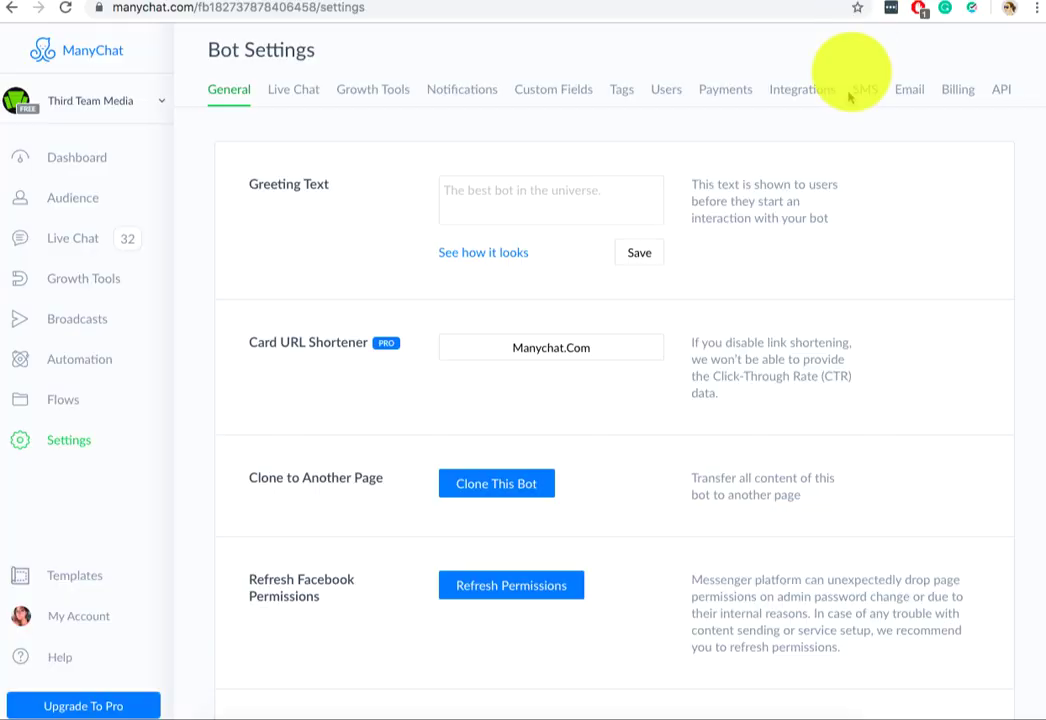
{"action": "left_click", "coordinate": [908, 98]}
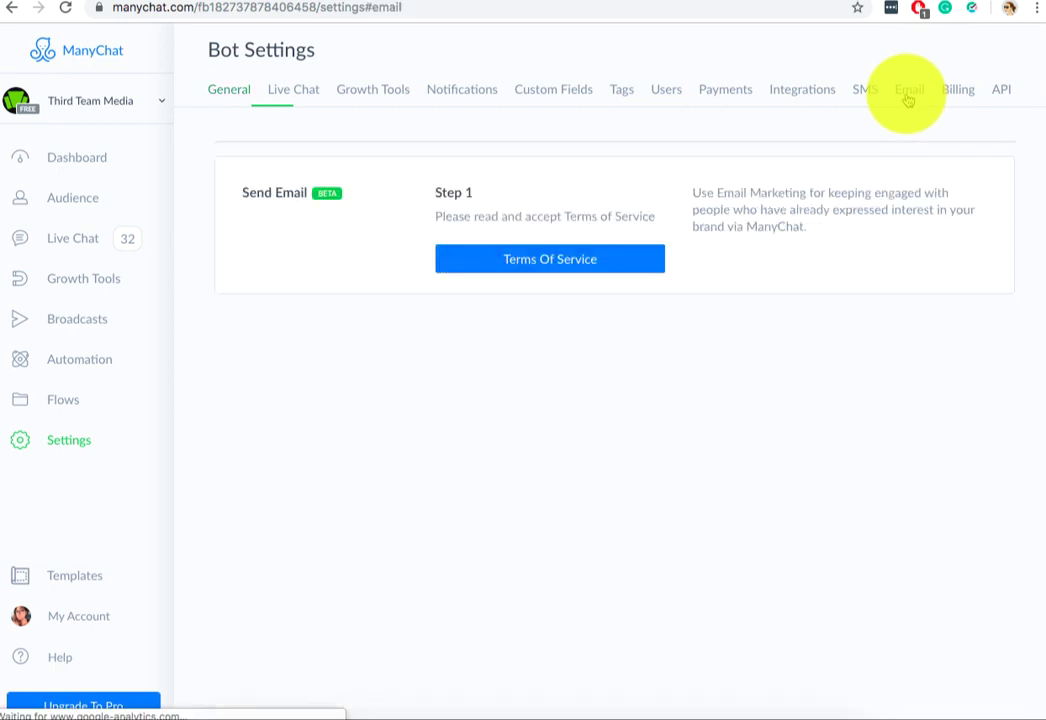
{"action": "left_click", "coordinate": [955, 96]}
{"action": "left_click", "coordinate": [666, 91]}
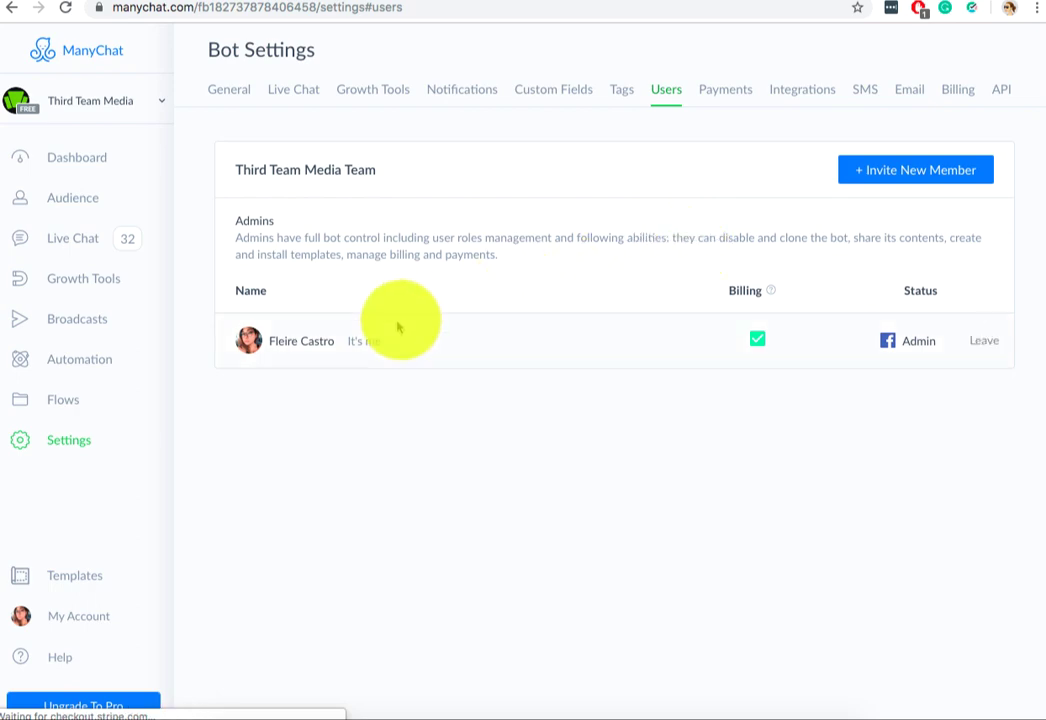
Generate an invitation link for a new team member with the Admin role, copy it, and close the invitation dialog
{"action": "left_click", "coordinate": [899, 170]}
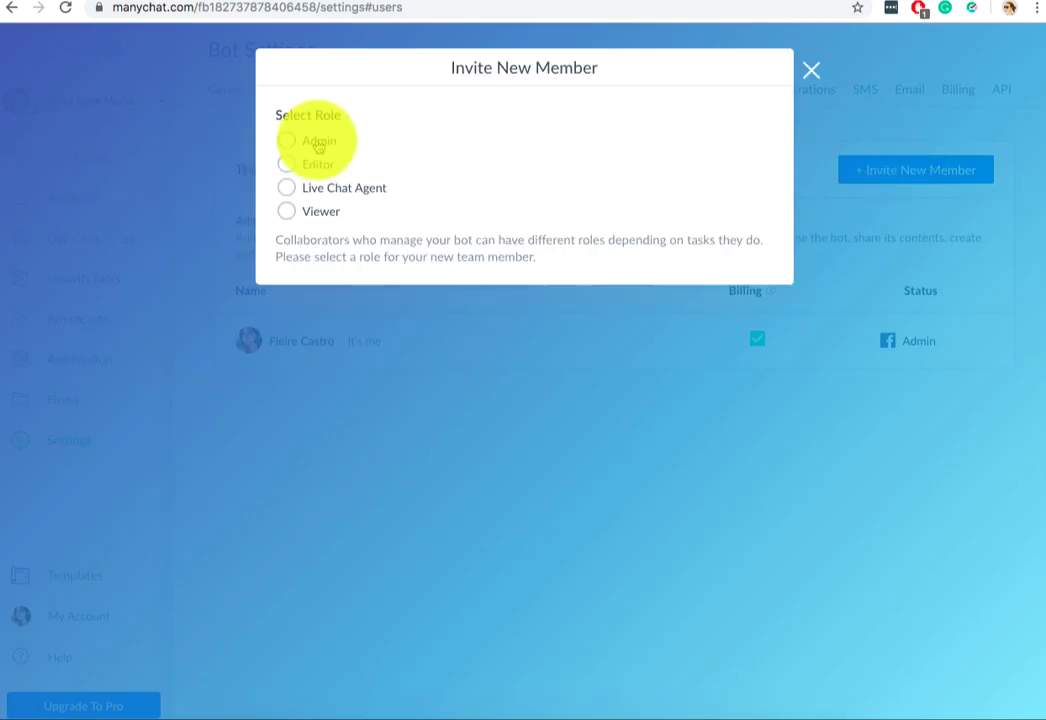
{"action": "left_click", "coordinate": [318, 145]}
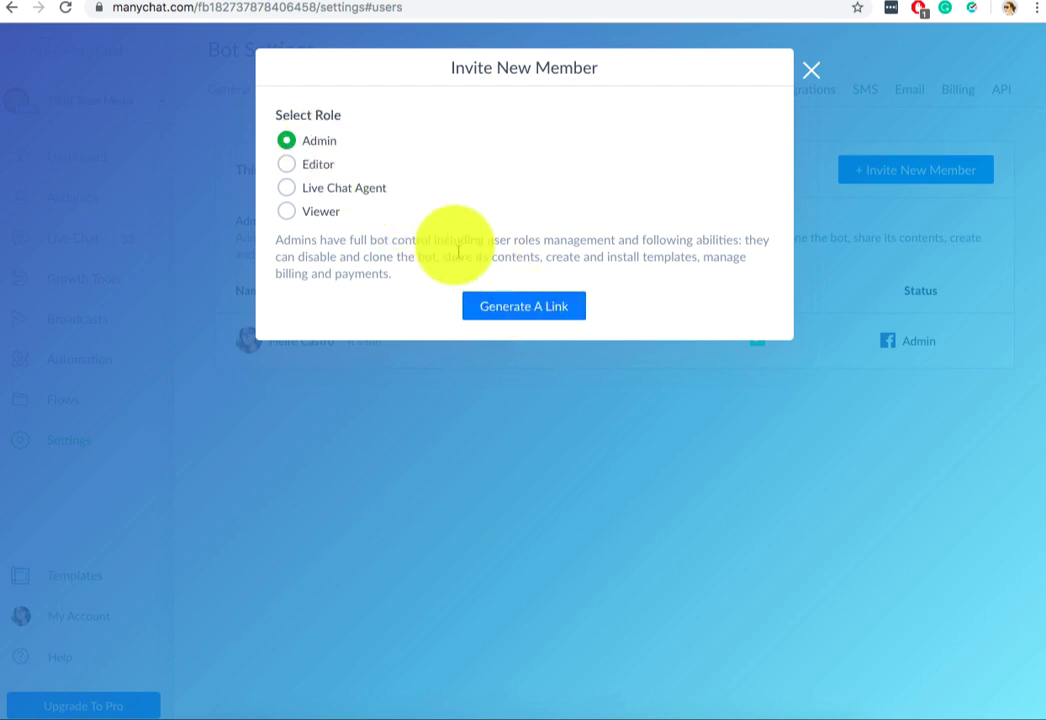
{"action": "left_click", "coordinate": [515, 316]}
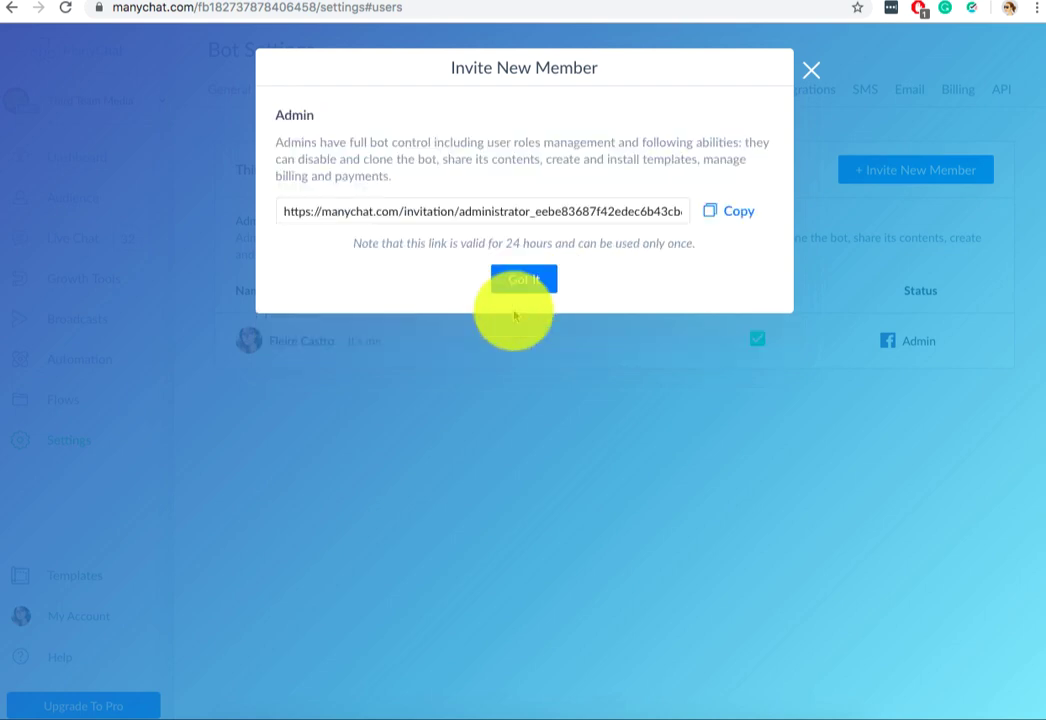
{"action": "left_click", "coordinate": [726, 216]}
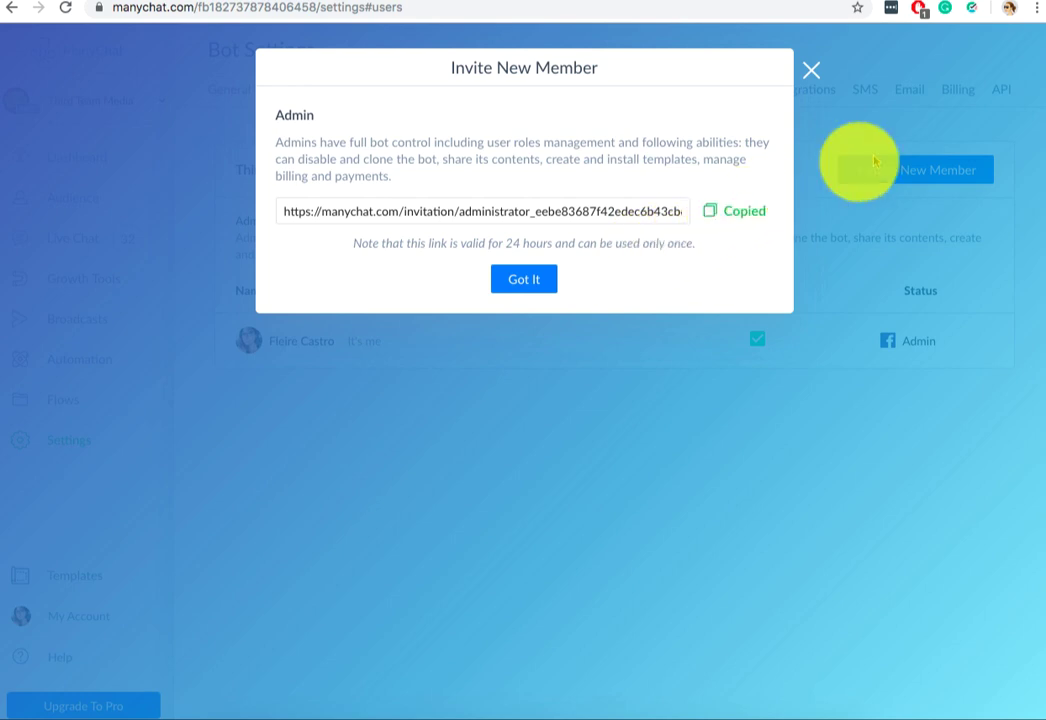
{"action": "left_click", "coordinate": [1036, 8]}
{"action": "left_click", "coordinate": [948, 126]}
{"action": "key", "text": "super+v"}
{"action": "key", "text": "Return"}
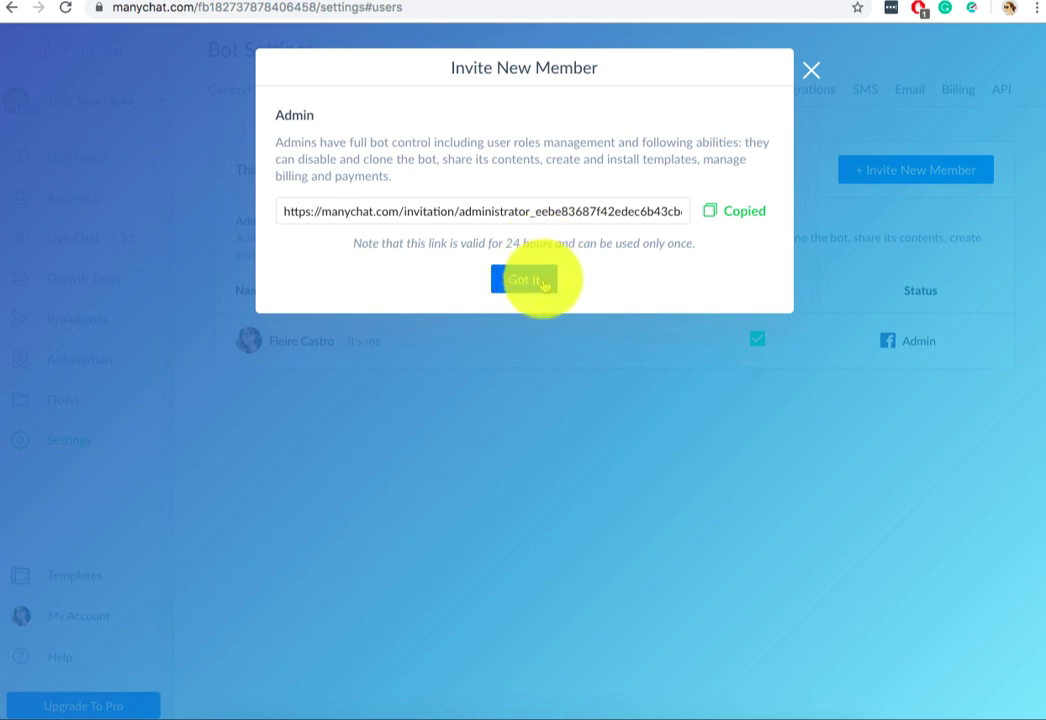
{"action": "left_click", "coordinate": [543, 284]}
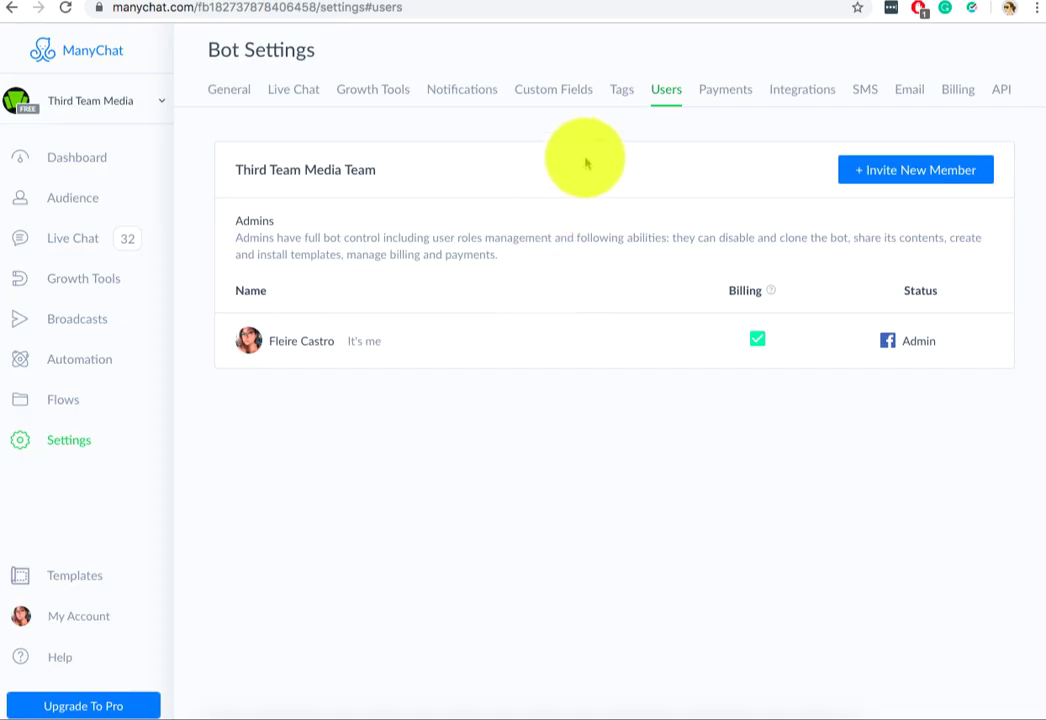
Highlight the turn-on notification requirement in the Basecamp task, then return to ManyChat and open the bot's notification settings
{"action": "left_click", "coordinate": [375, 4]}
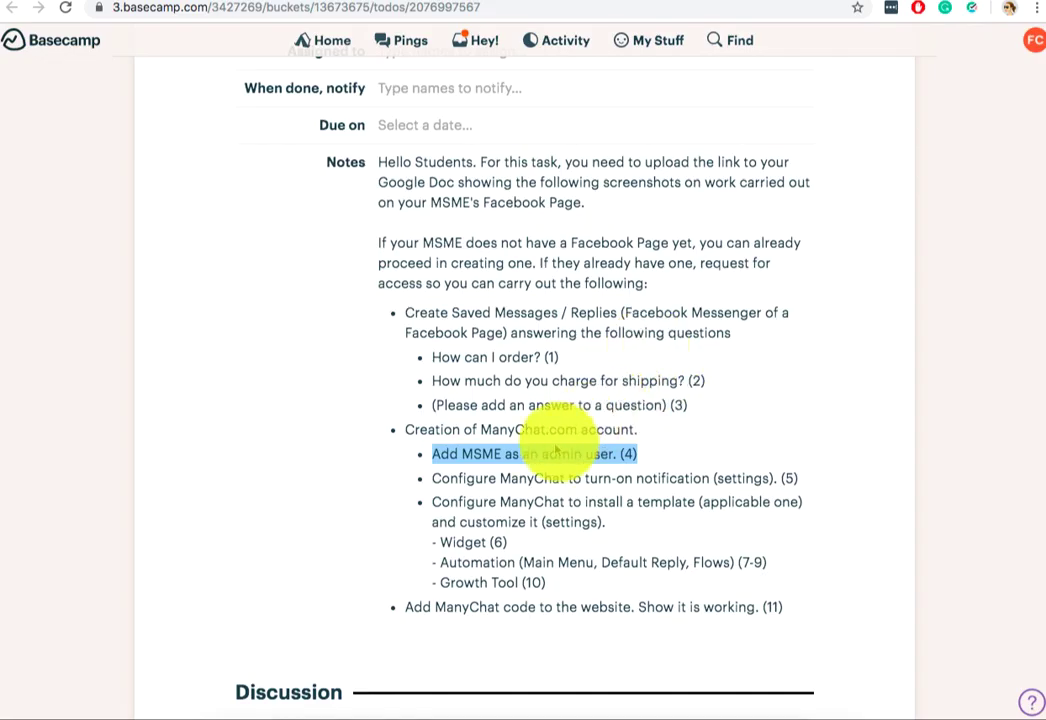
{"action": "scroll", "coordinate": [520, 480], "scroll_direction": "down", "scroll_amount": 3}
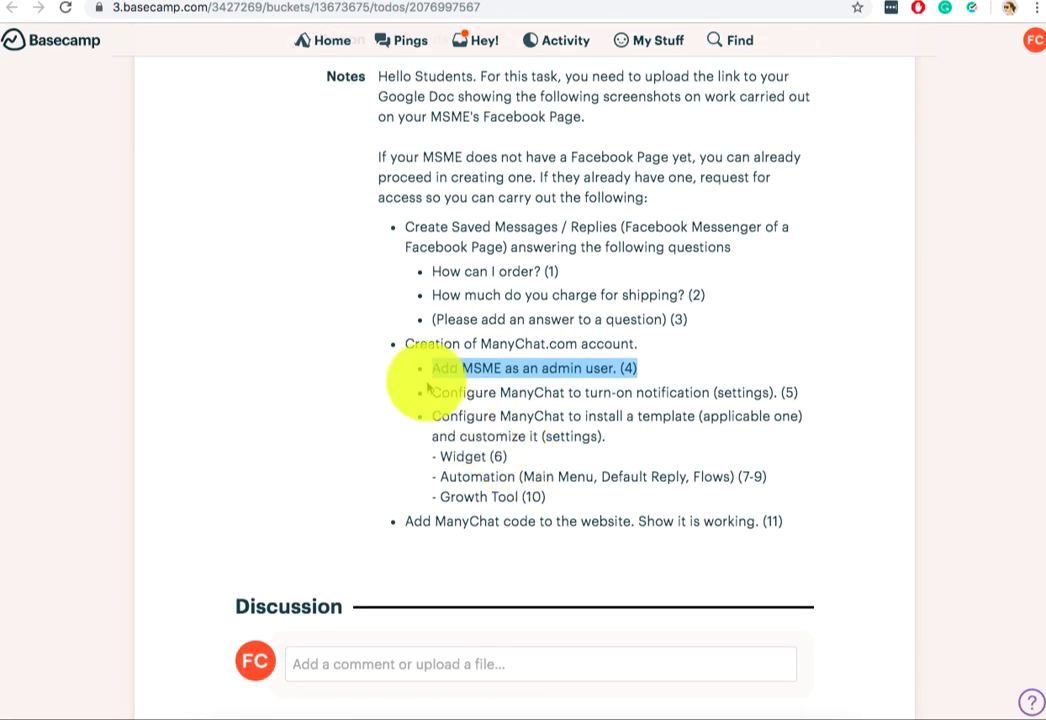
{"action": "left_click_drag", "start_coordinate": [427, 391], "coordinate": [862, 405]}
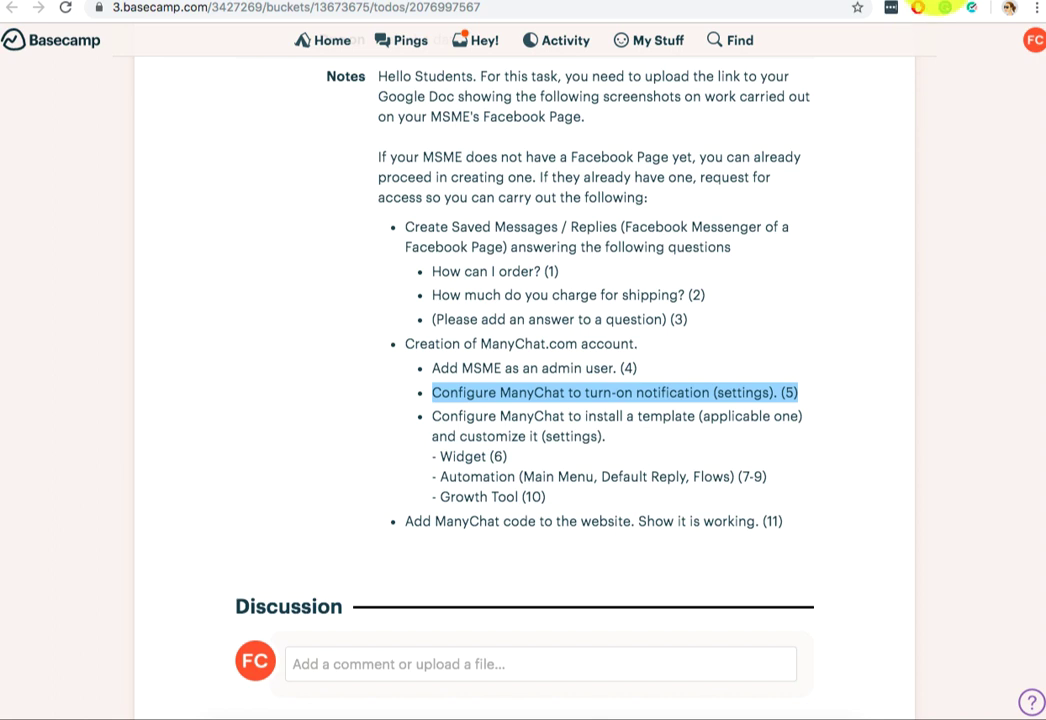
{"action": "left_click", "coordinate": [857, 5]}
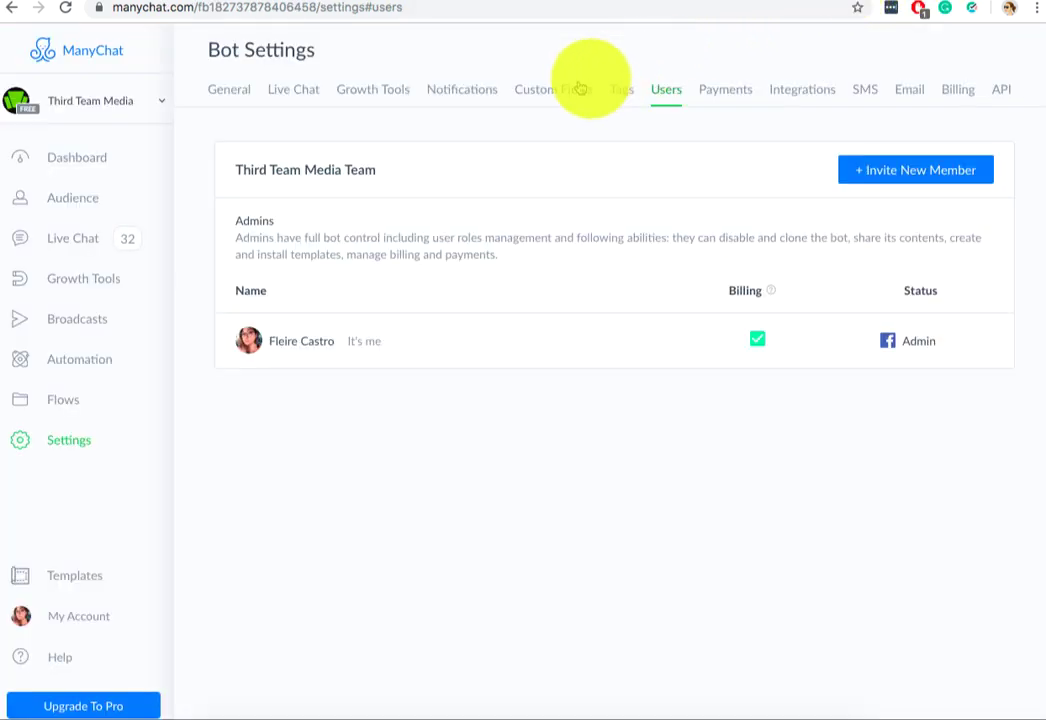
{"action": "left_click", "coordinate": [68, 440]}
{"action": "left_click", "coordinate": [457, 93]}
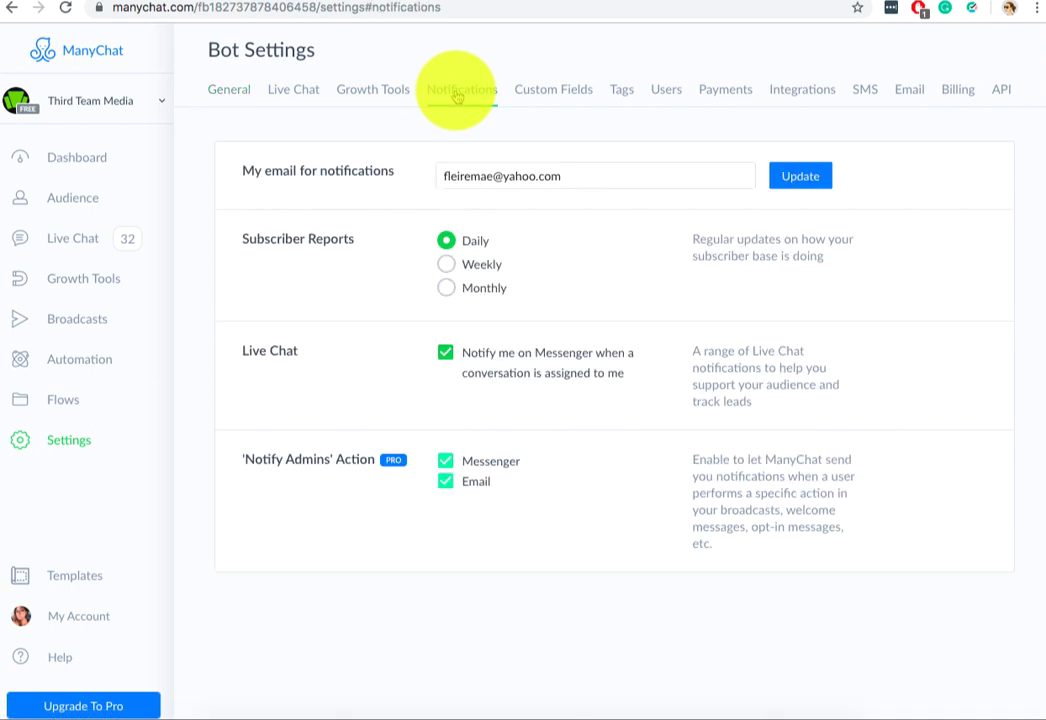
Examine the notification settings for the notification email, subscriber reports, Live Chat and the Notify Admins action
{"action": "left_click_drag", "start_coordinate": [264, 171], "coordinate": [388, 172]}
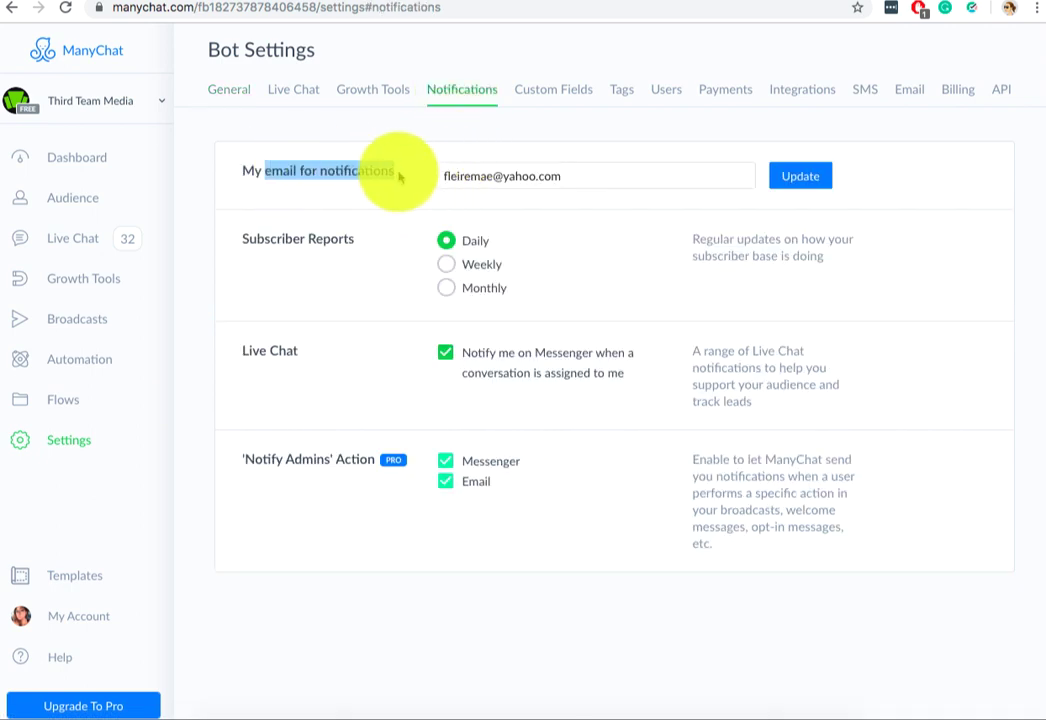
{"action": "left_click", "coordinate": [528, 174]}
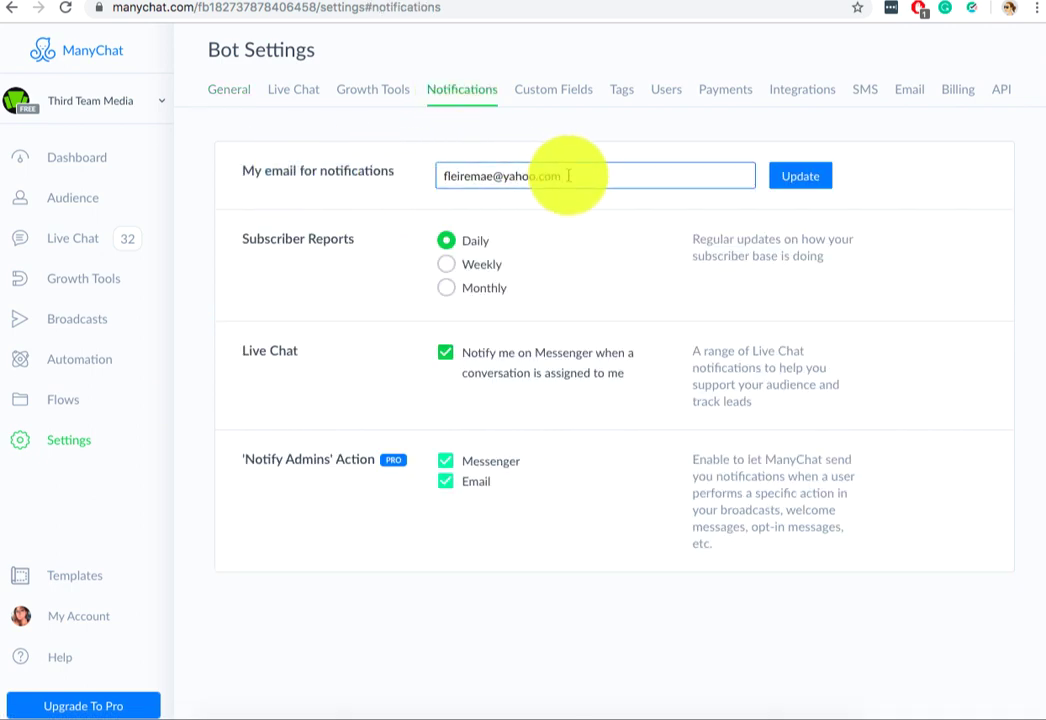
{"action": "left_click_drag", "start_coordinate": [285, 240], "coordinate": [340, 240]}
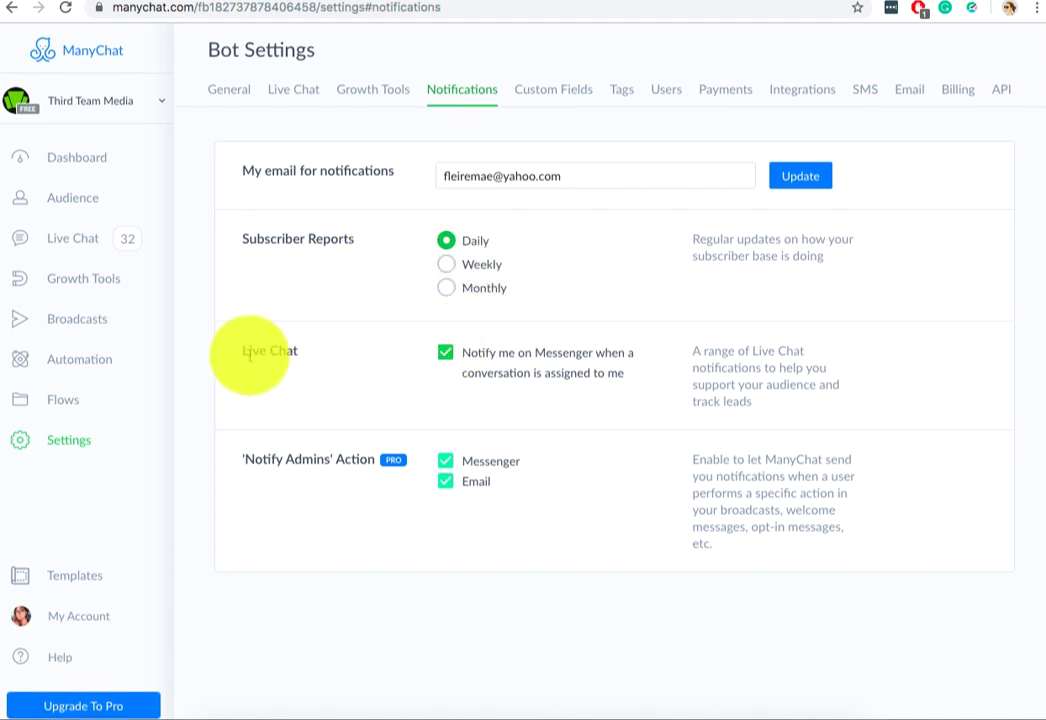
{"action": "left_click_drag", "start_coordinate": [250, 350], "coordinate": [295, 350]}
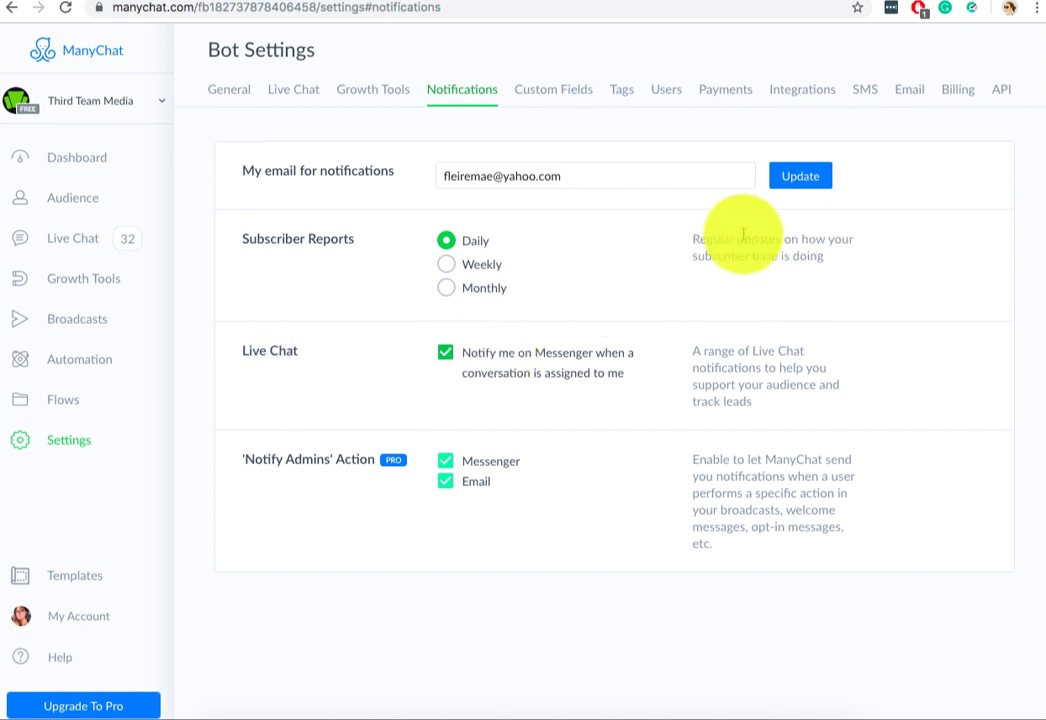
{"action": "scroll", "coordinate": [743, 234], "scroll_direction": "down", "scroll_amount": 1}
{"action": "scroll", "coordinate": [780, 210], "scroll_direction": "up", "scroll_amount": 1}
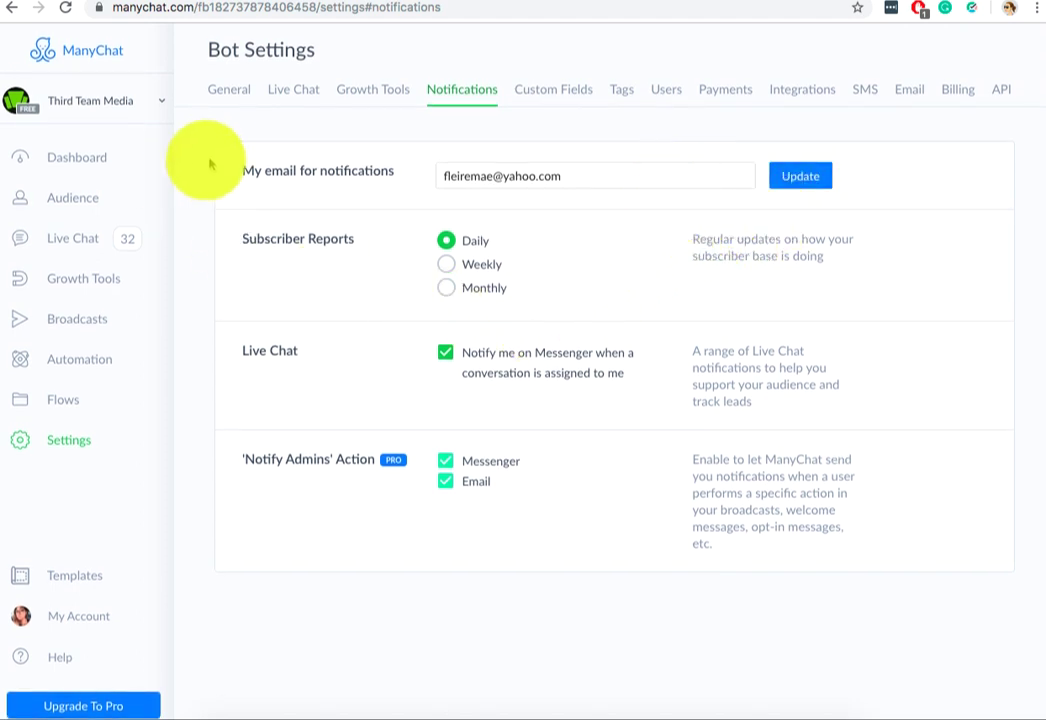
{"action": "left_click_drag", "start_coordinate": [222, 166], "coordinate": [784, 549]}
{"action": "left_click", "coordinate": [770, 400]}
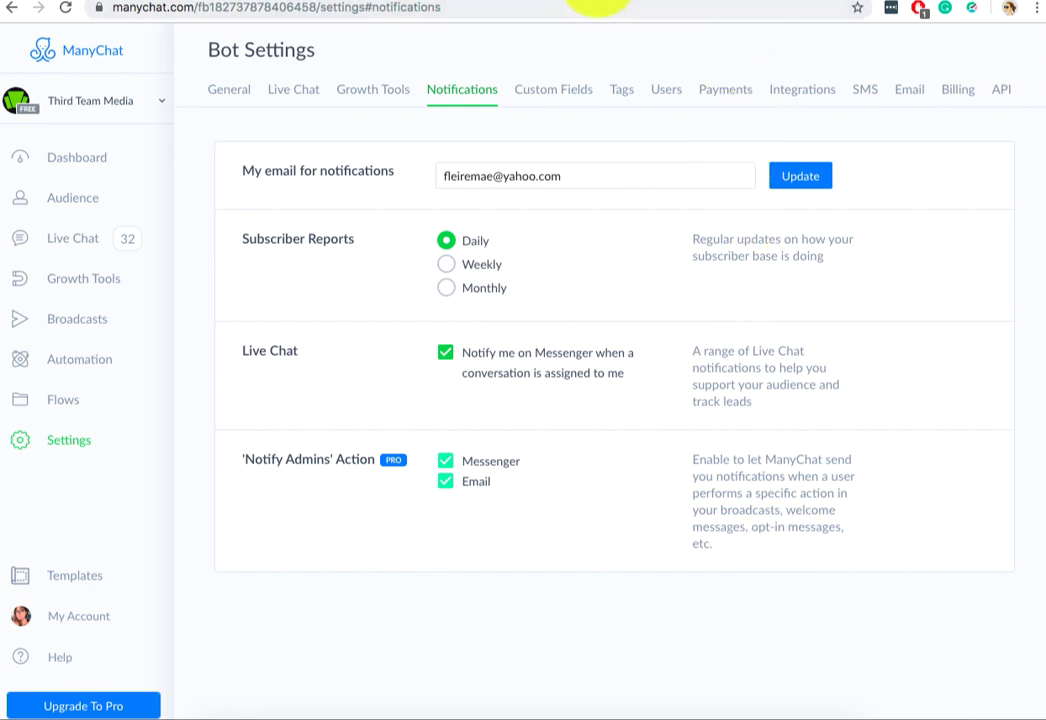
Highlight the Basecamp task's template installation requirement, then return to ManyChat and open the featured templates
{"action": "left_click", "coordinate": [385, 3]}
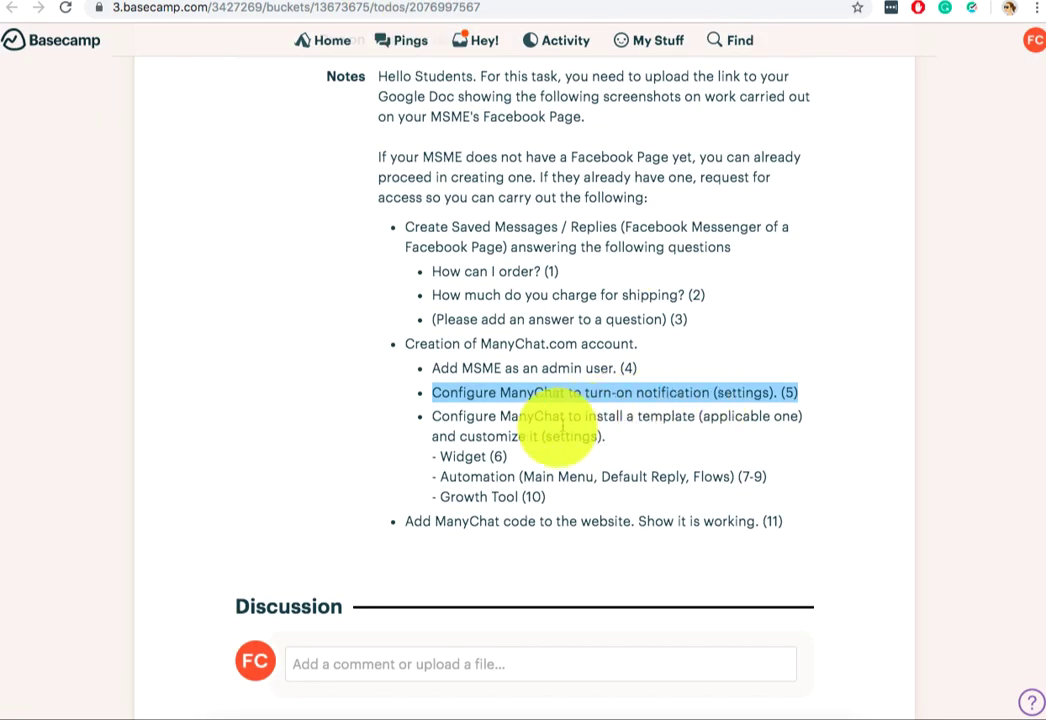
{"action": "left_click", "coordinate": [432, 415]}
{"action": "left_click_drag", "start_coordinate": [432, 415], "coordinate": [757, 435]}
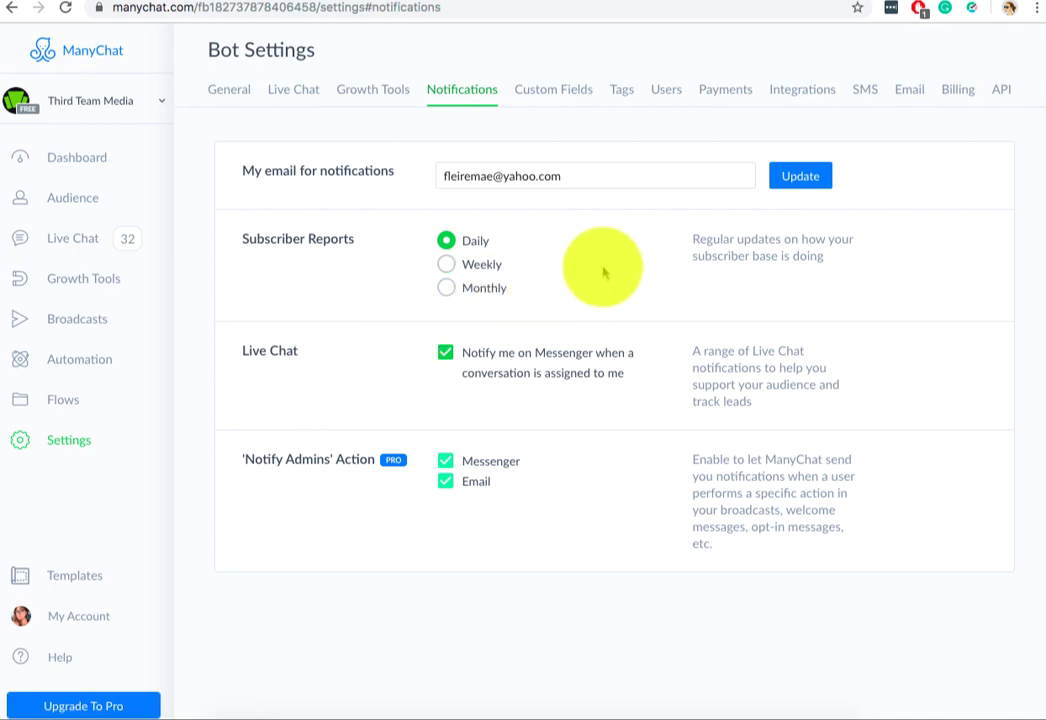
{"action": "left_click", "coordinate": [70, 586]}
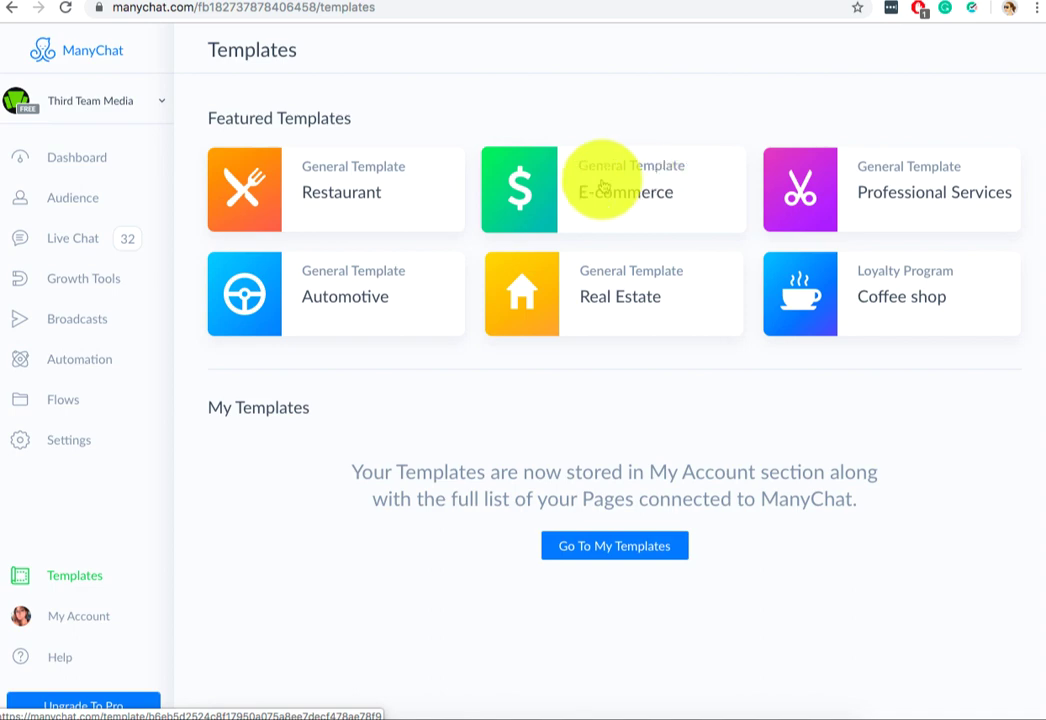
Open the free version of the E-commerce template and review its content, description and installation instructions
{"action": "left_click", "coordinate": [604, 186]}
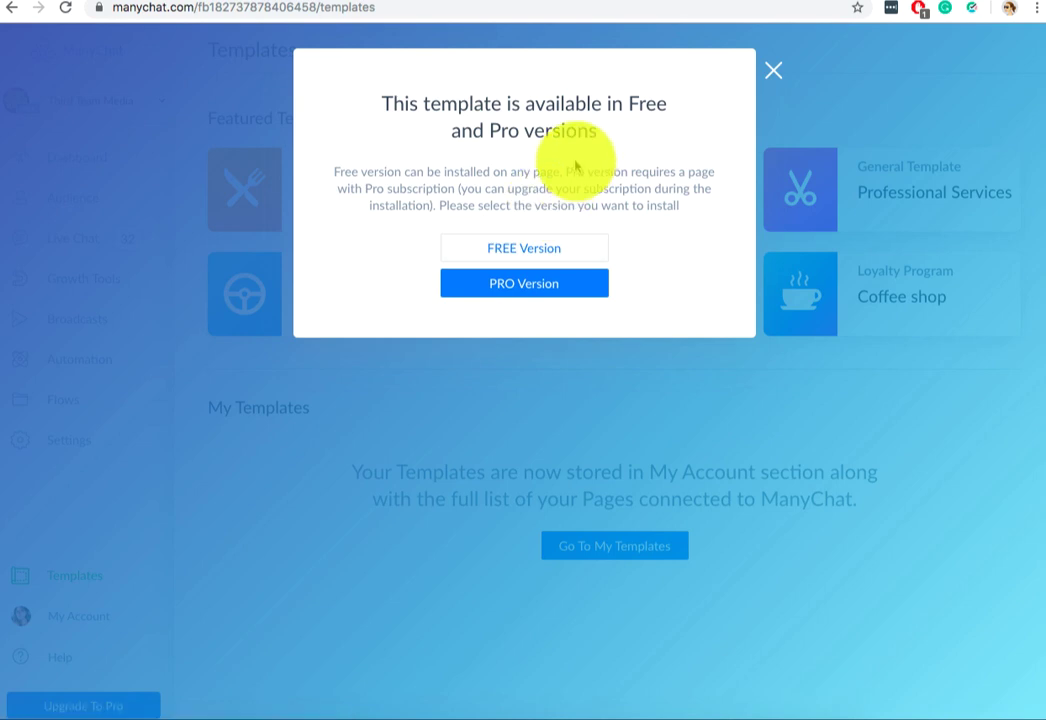
{"action": "left_click", "coordinate": [525, 257]}
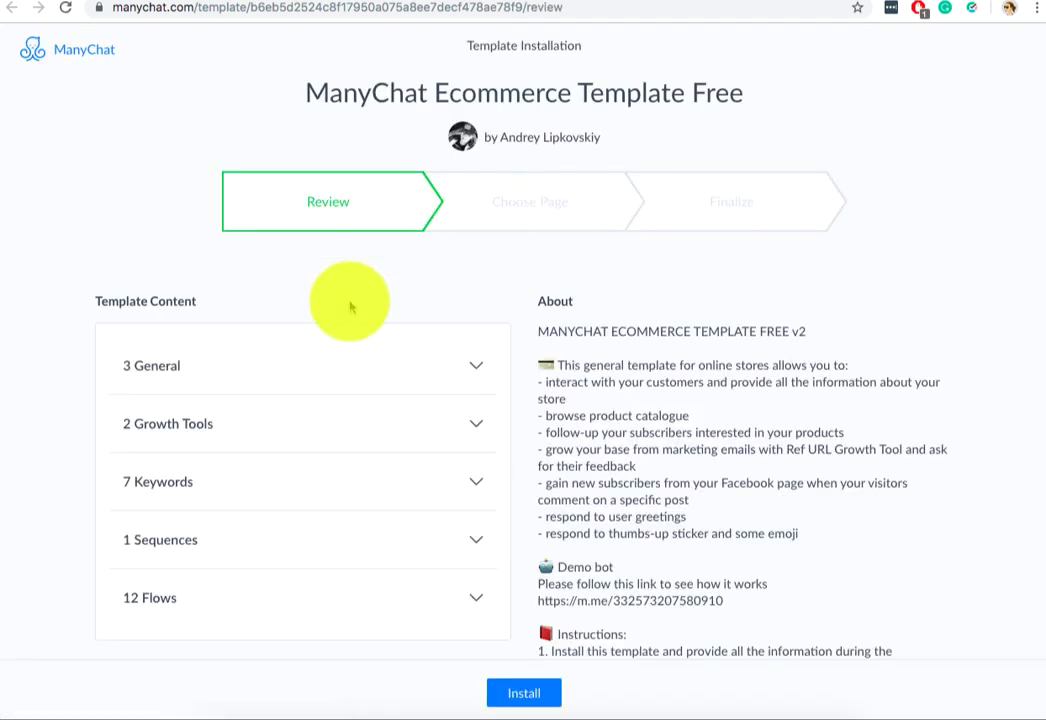
{"action": "scroll", "coordinate": [578, 170], "scroll_direction": "down", "scroll_amount": 3}
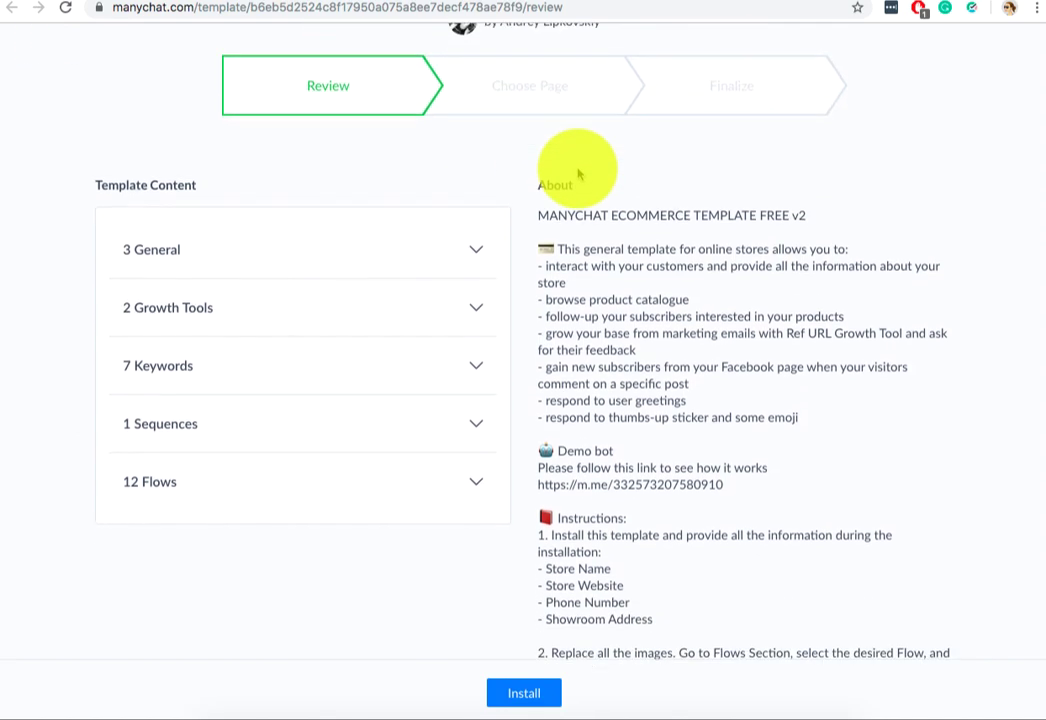
{"action": "scroll", "coordinate": [578, 174], "scroll_direction": "down", "scroll_amount": 5}
{"action": "scroll", "coordinate": [578, 174], "scroll_direction": "up", "scroll_amount": 8}
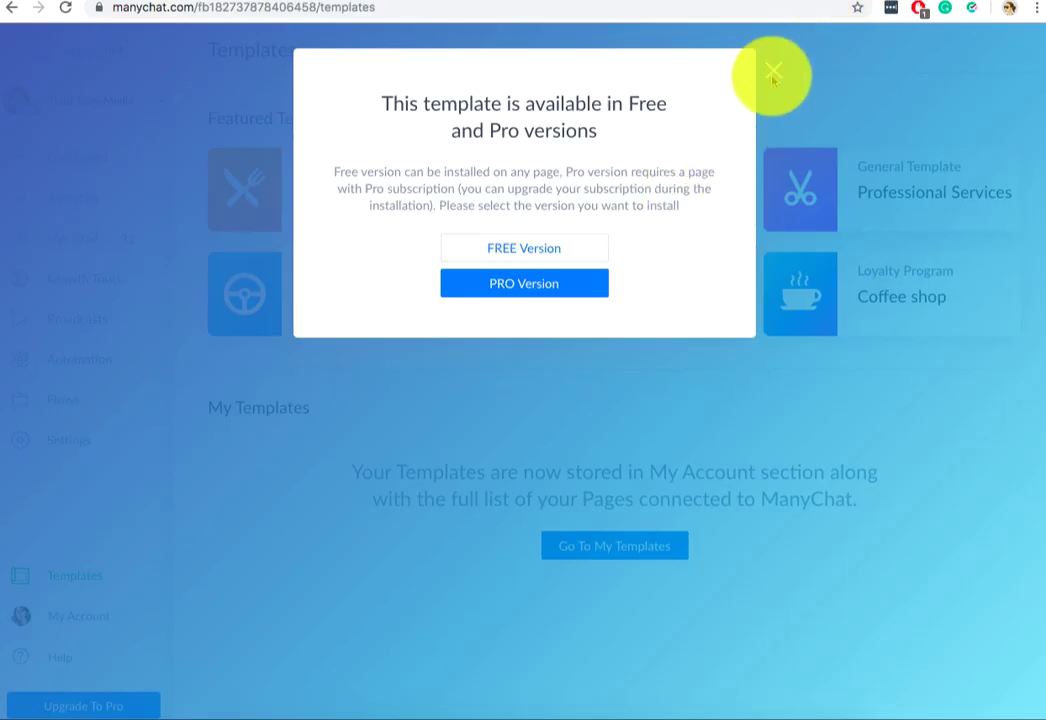
Dismiss the version choice, open the free Professional Services template, and review its general items and keywords, including the stylists keyword
{"action": "left_click", "coordinate": [773, 72]}
{"action": "left_click", "coordinate": [902, 205]}
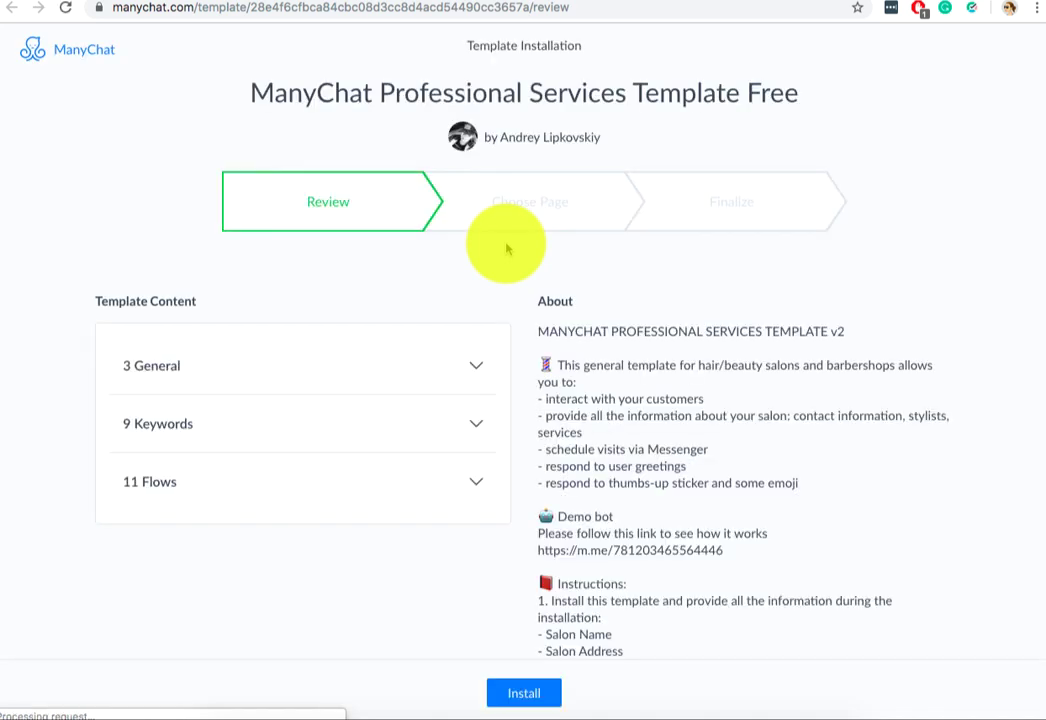
{"action": "scroll", "coordinate": [381, 299], "scroll_direction": "down", "scroll_amount": 2}
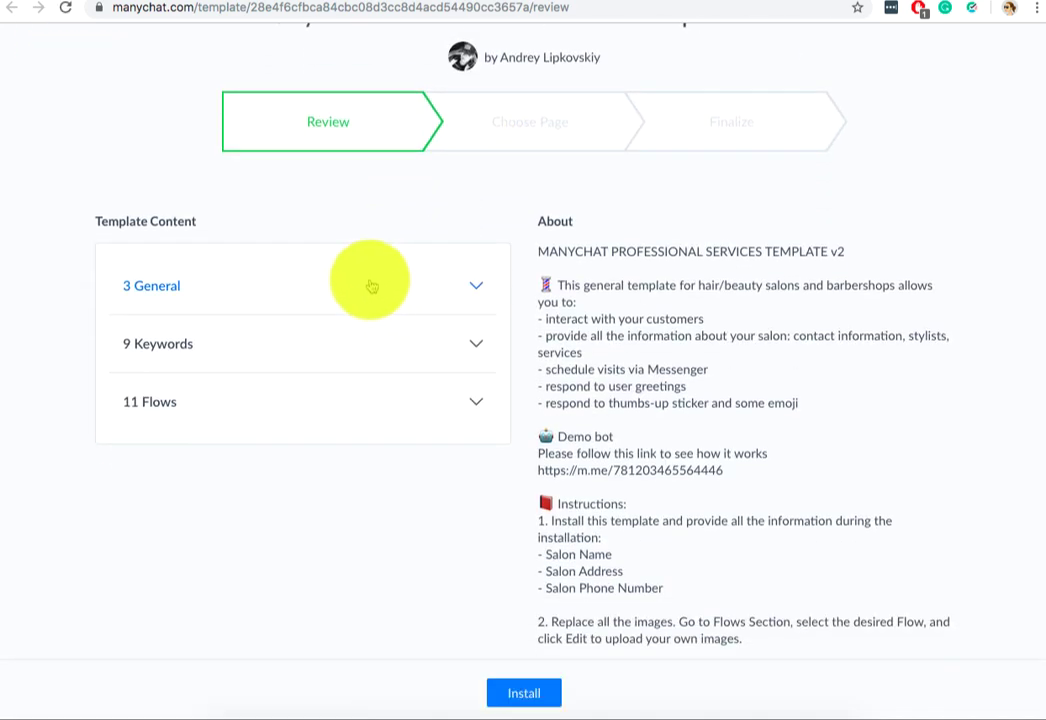
{"action": "left_click", "coordinate": [370, 286]}
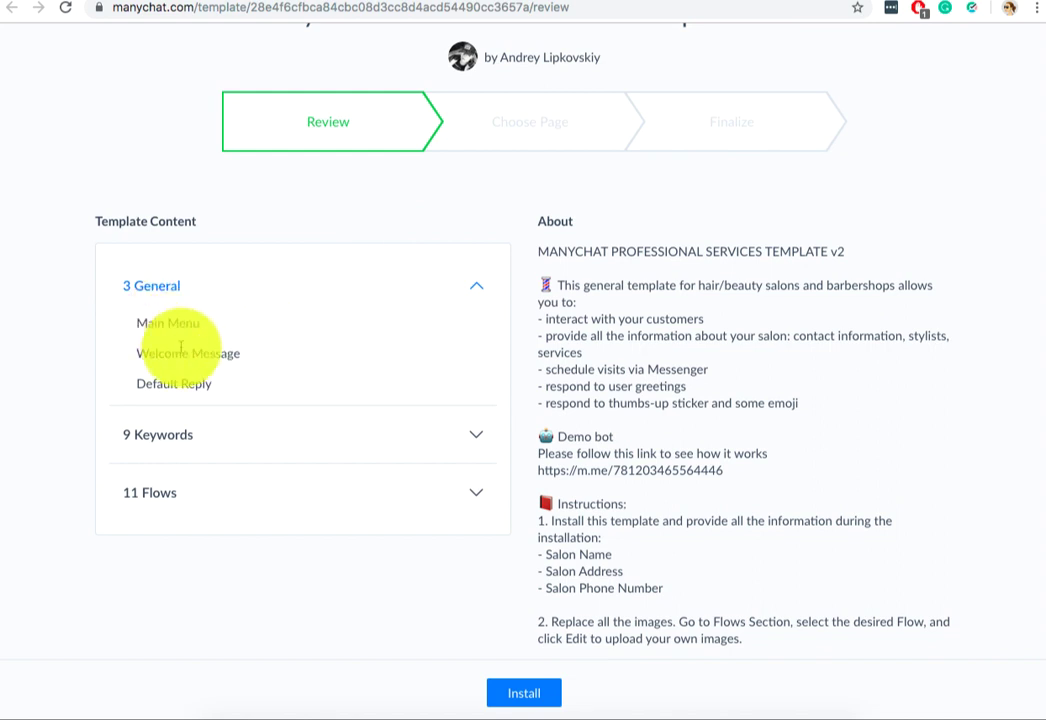
{"action": "left_click", "coordinate": [196, 432]}
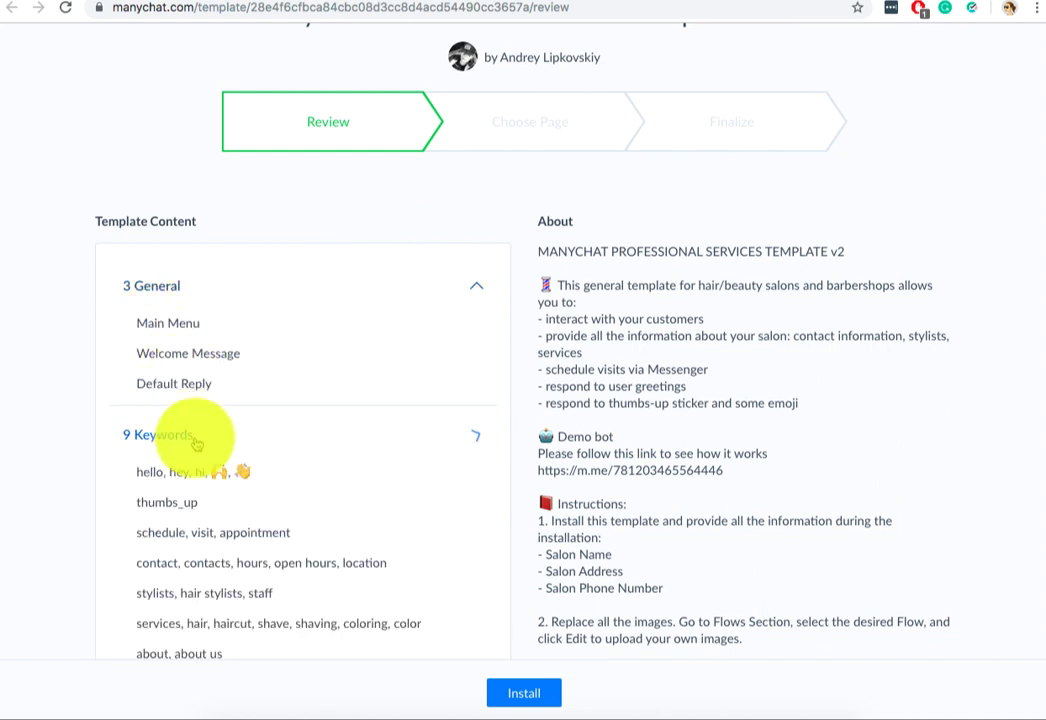
{"action": "scroll", "coordinate": [197, 440], "scroll_direction": "down", "scroll_amount": 3}
{"action": "scroll", "coordinate": [197, 445], "scroll_direction": "down", "scroll_amount": 3}
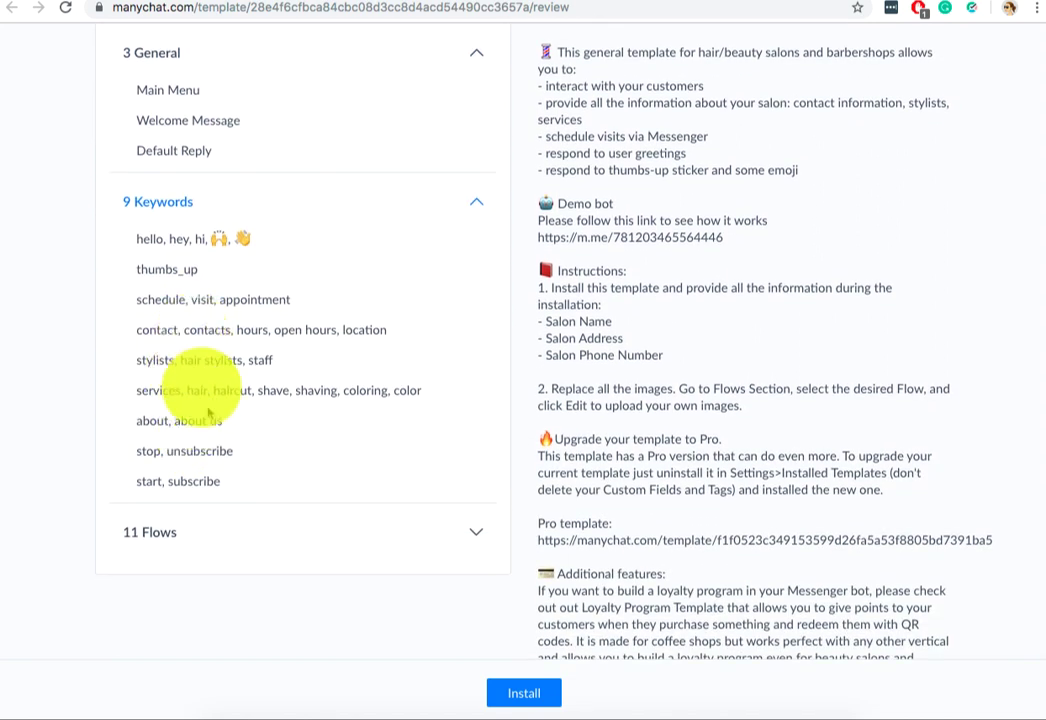
{"action": "left_click_drag", "start_coordinate": [141, 362], "coordinate": [275, 367]}
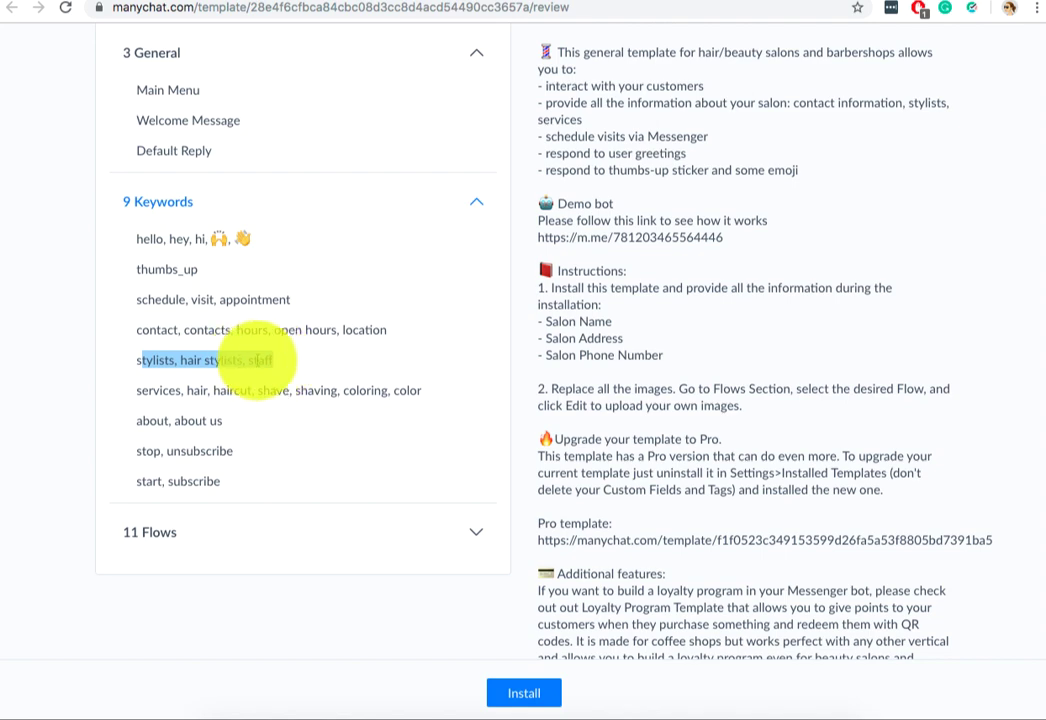
Review the flows included in the Professional Services template, highlighting the Our Hair Stylists flow
{"action": "left_click", "coordinate": [264, 560]}
{"action": "scroll", "coordinate": [264, 560], "scroll_direction": "down", "scroll_amount": 3}
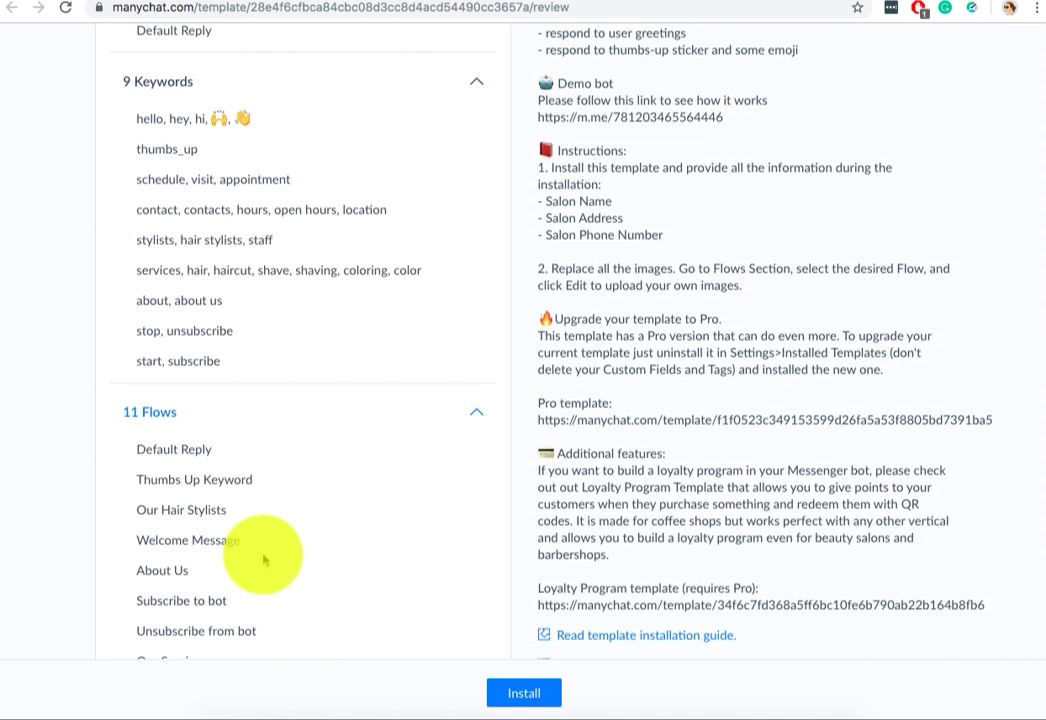
{"action": "scroll", "coordinate": [264, 560], "scroll_direction": "down", "scroll_amount": 2}
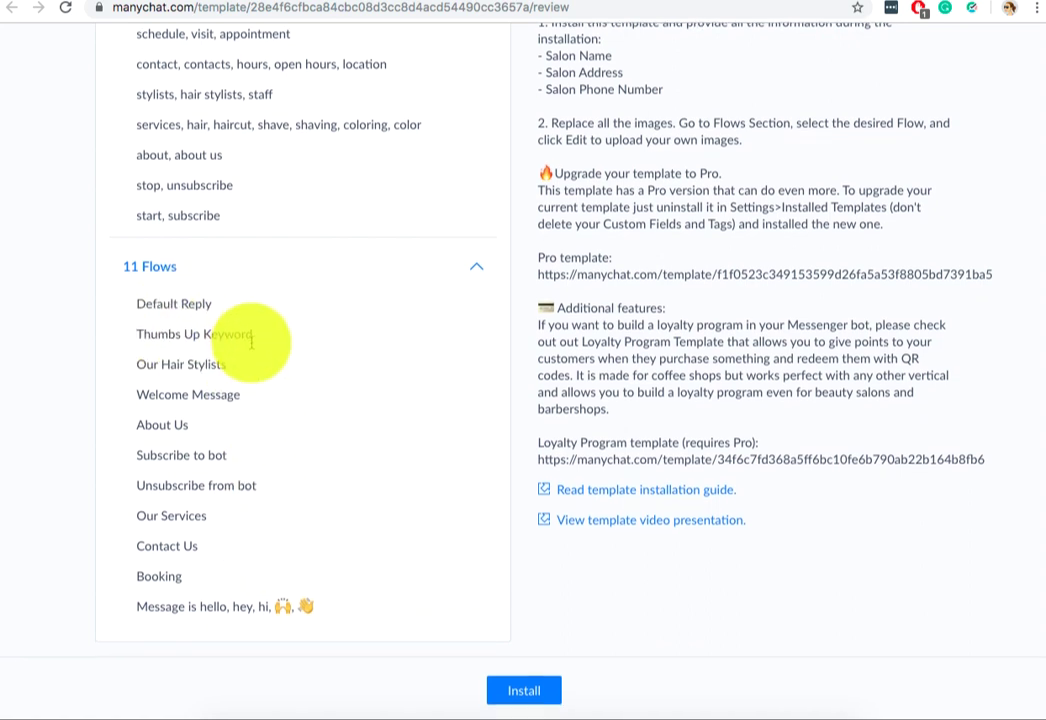
{"action": "left_click_drag", "start_coordinate": [133, 369], "coordinate": [235, 374]}
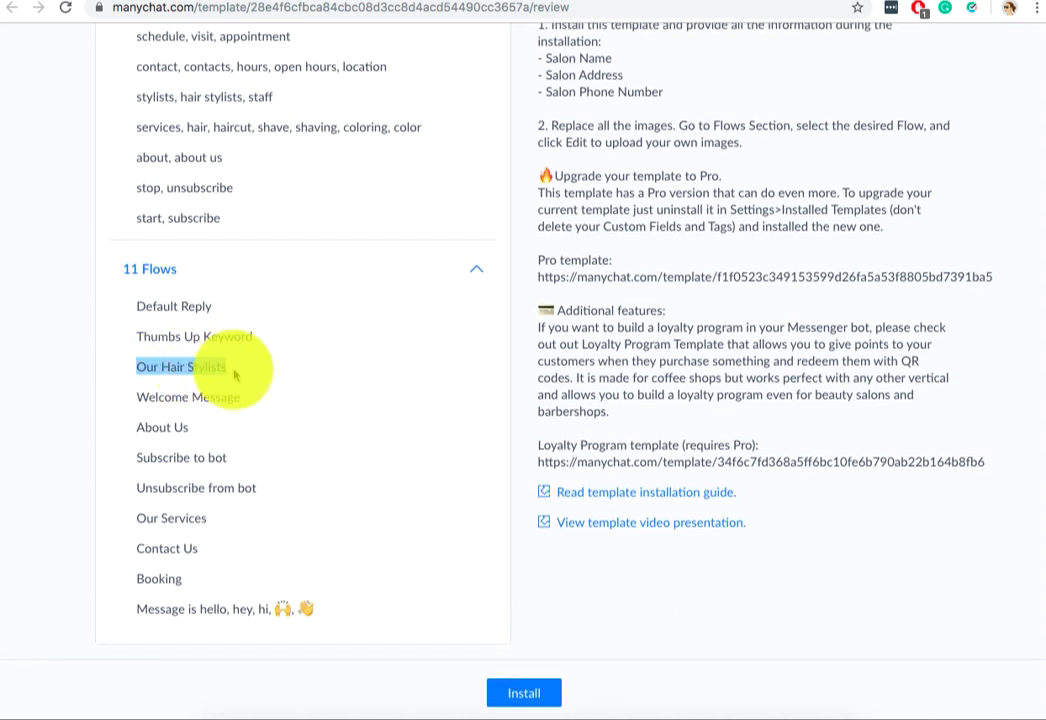
{"action": "left_click", "coordinate": [235, 374]}
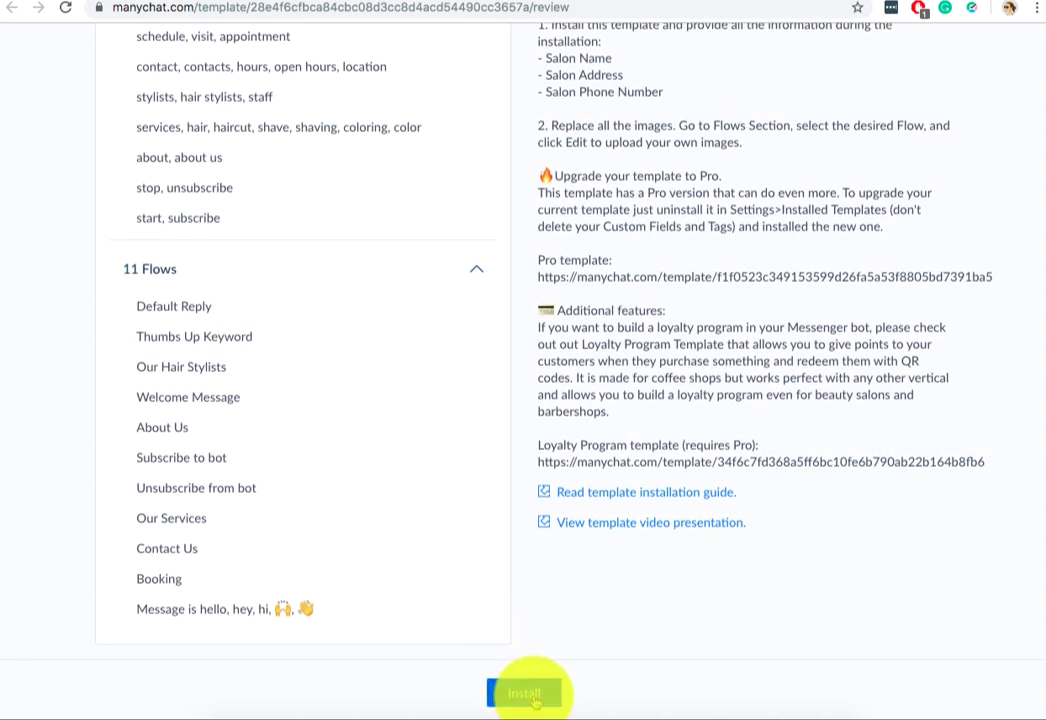
Choose Third Team Media as the page for the template and turn off replacing its default reply, welcome message and main menu
{"action": "left_click", "coordinate": [530, 695]}
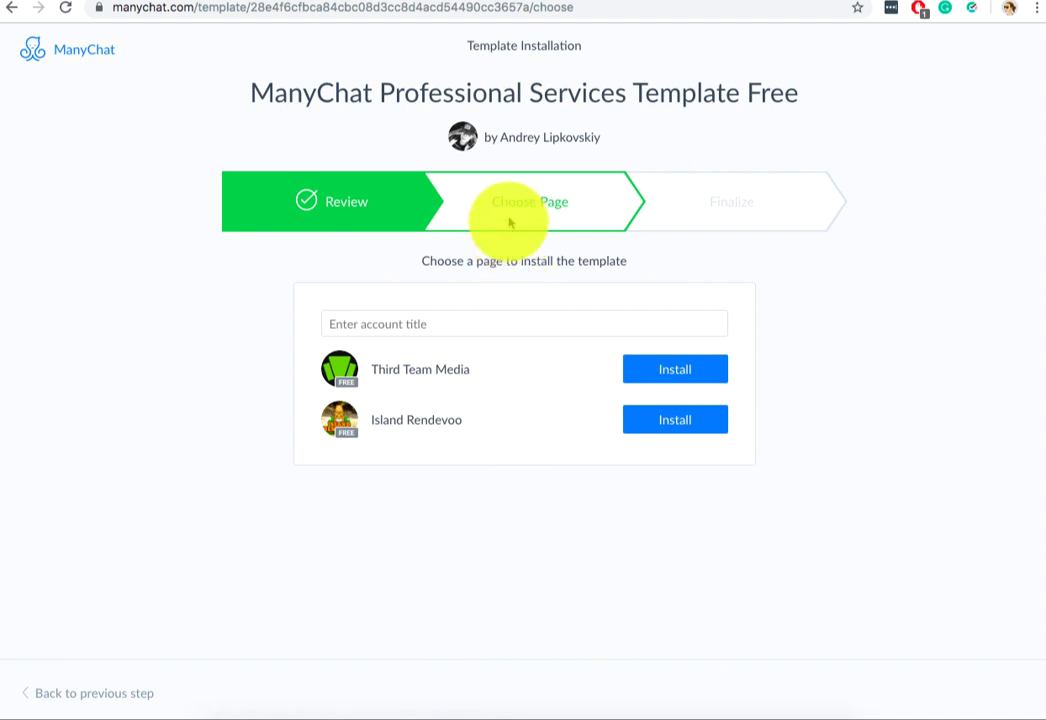
{"action": "left_click", "coordinate": [676, 372]}
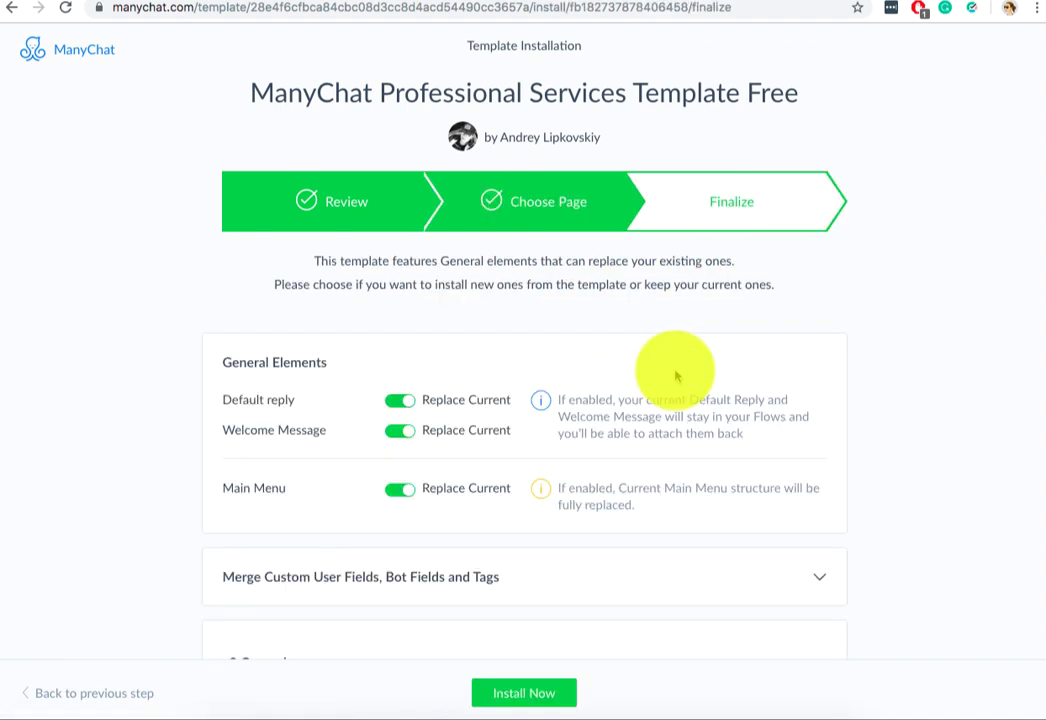
{"action": "scroll", "coordinate": [675, 369], "scroll_direction": "down", "scroll_amount": 2}
{"action": "scroll", "coordinate": [656, 327], "scroll_direction": "up", "scroll_amount": 1}
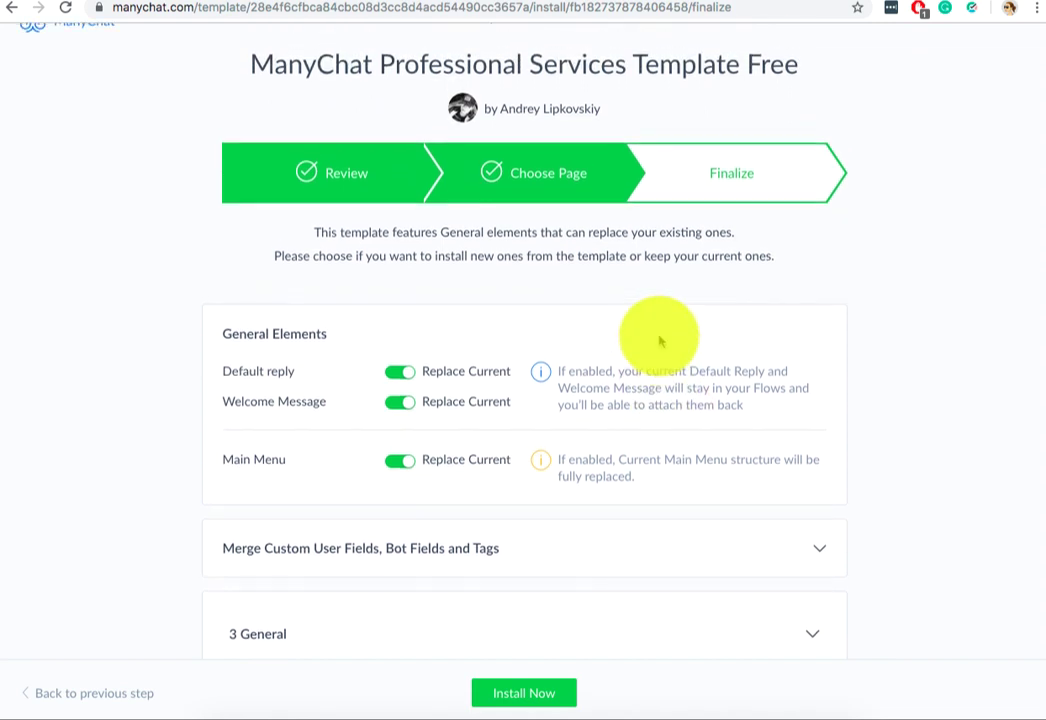
{"action": "left_click", "coordinate": [410, 377]}
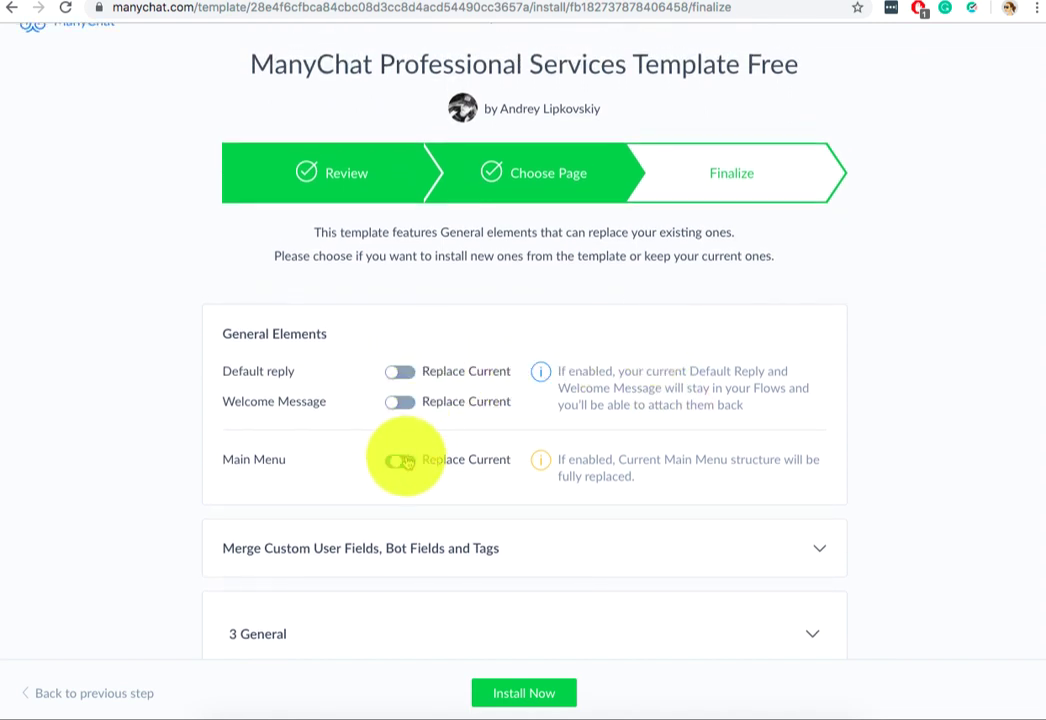
Review the template's tag merging options and its general elements, keywords and flows before installation
{"action": "scroll", "coordinate": [406, 462], "scroll_direction": "down", "scroll_amount": 2}
{"action": "left_click", "coordinate": [408, 398]}
{"action": "scroll", "coordinate": [407, 392], "scroll_direction": "down", "scroll_amount": 1}
{"action": "scroll", "coordinate": [408, 399], "scroll_direction": "down", "scroll_amount": 1}
{"action": "scroll", "coordinate": [290, 383], "scroll_direction": "down", "scroll_amount": 1}
{"action": "left_click", "coordinate": [346, 490]}
{"action": "scroll", "coordinate": [345, 490], "scroll_direction": "down", "scroll_amount": 2}
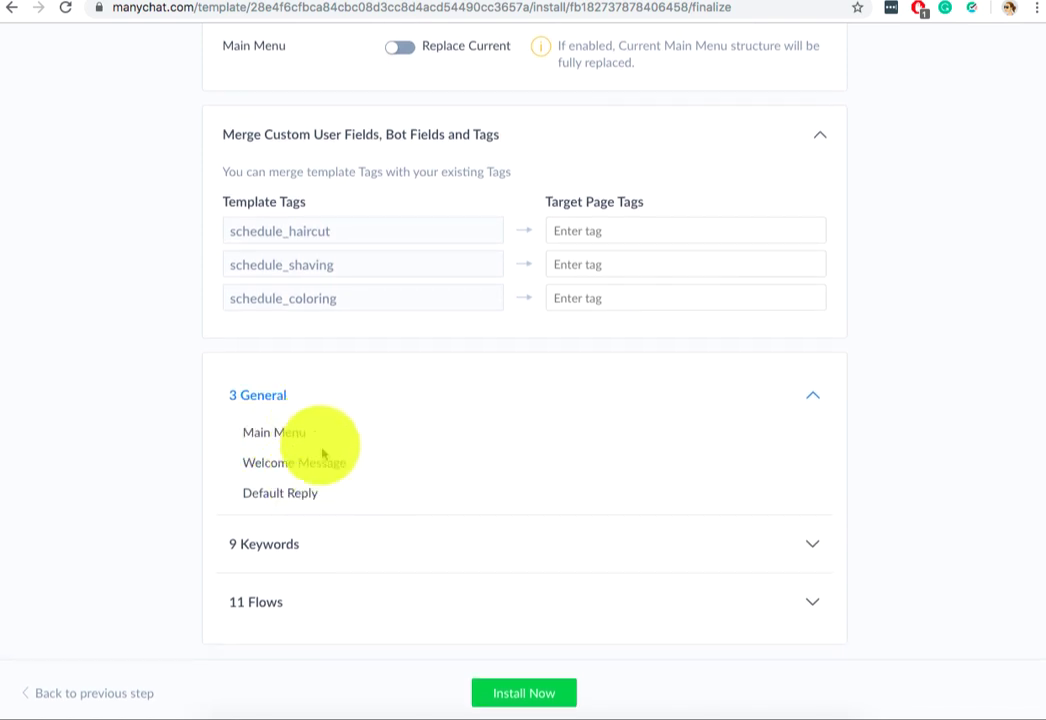
{"action": "left_click", "coordinate": [354, 546]}
{"action": "scroll", "coordinate": [354, 546], "scroll_direction": "down", "scroll_amount": 5}
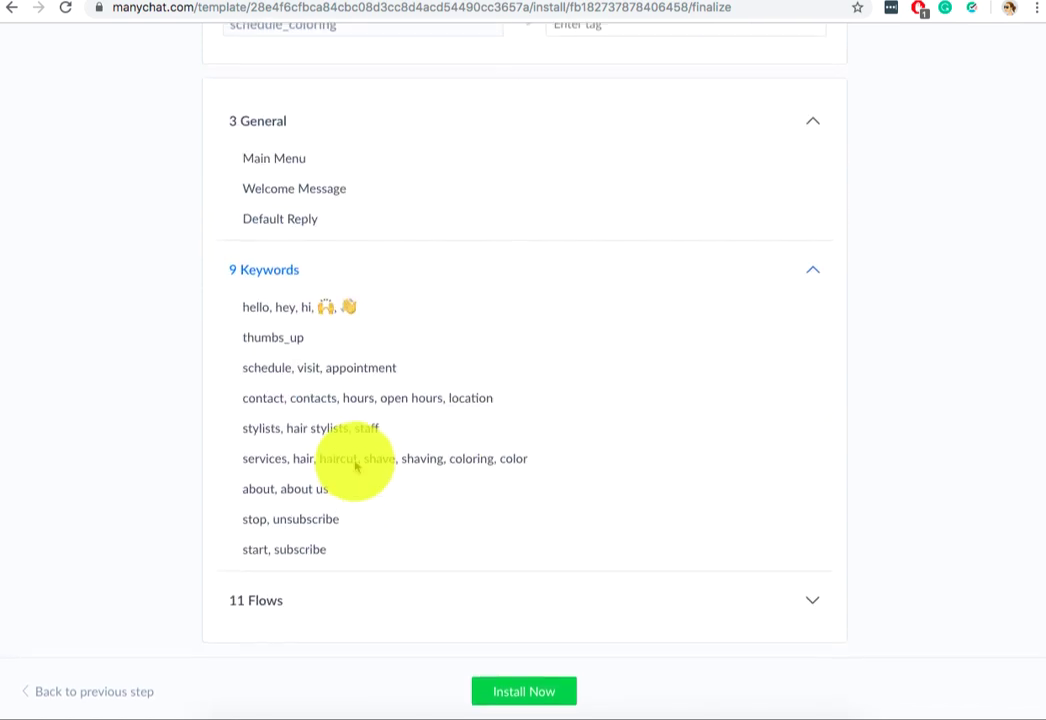
{"action": "left_click", "coordinate": [390, 600]}
{"action": "scroll", "coordinate": [392, 603], "scroll_direction": "down", "scroll_amount": 6}
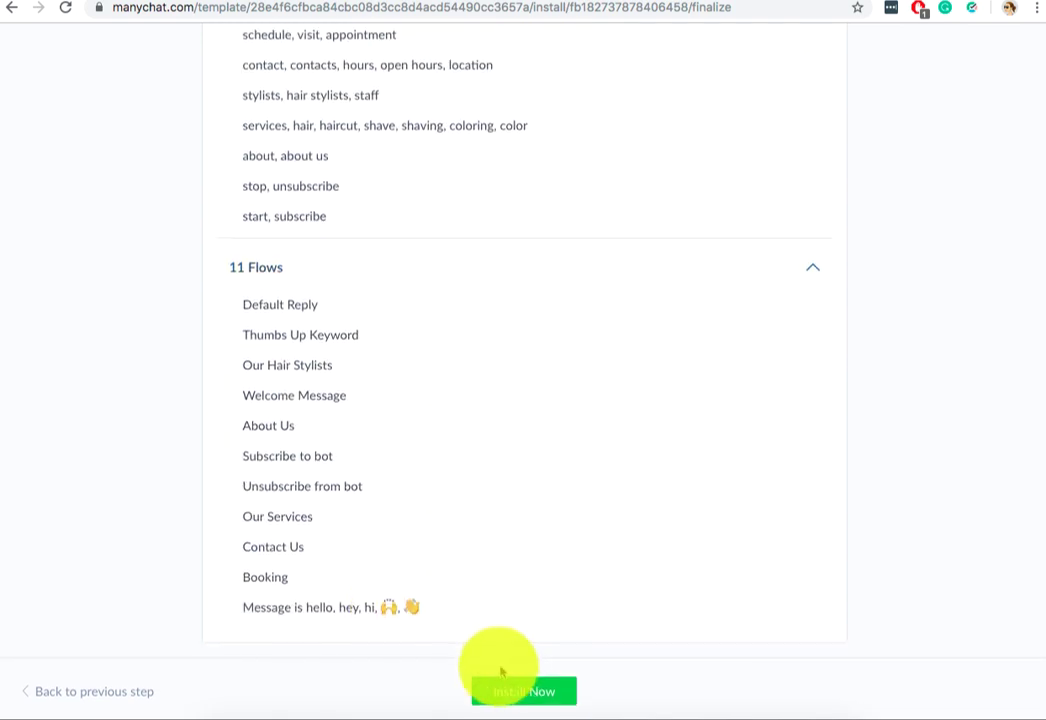
Install the template on the page, start its setup questions, and leave at the Salon Address question to return to the templates page
{"action": "left_click", "coordinate": [520, 692]}
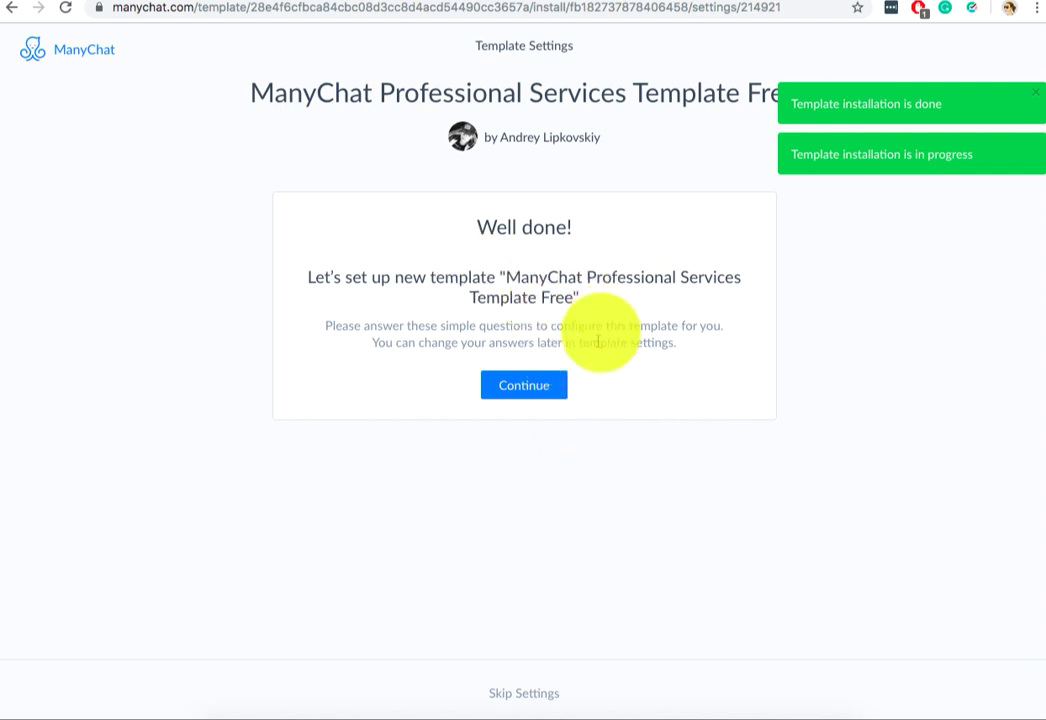
{"action": "left_click", "coordinate": [546, 396]}
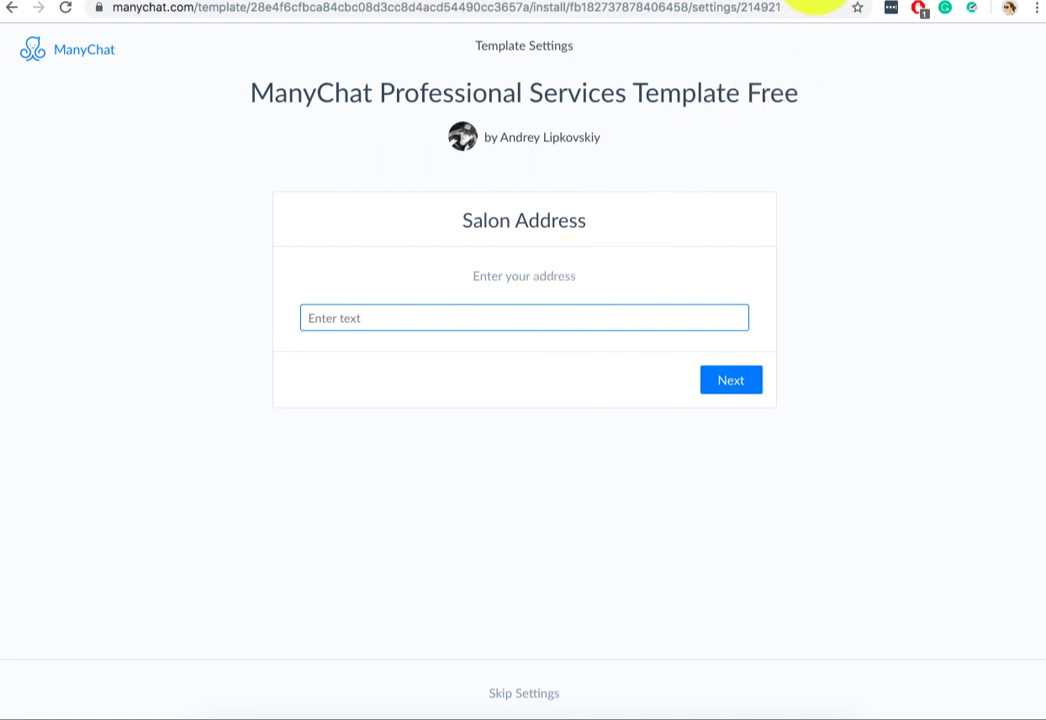
{"action": "left_click", "coordinate": [822, 0]}
{"action": "left_click", "coordinate": [773, 70]}
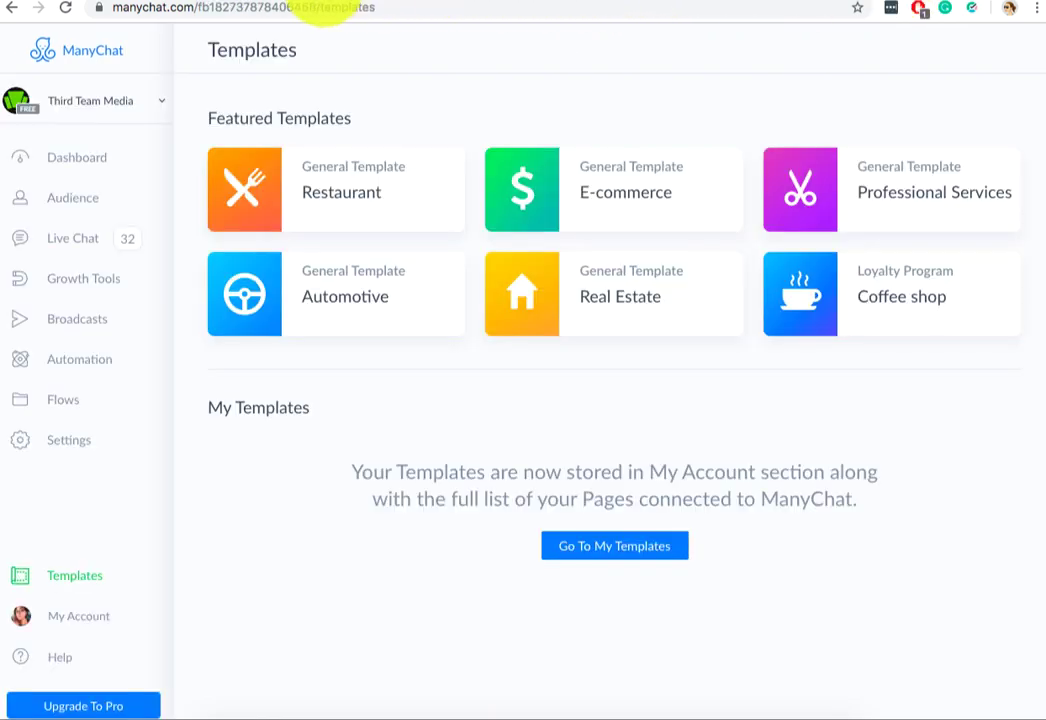
Switch to the Basecamp task and review the remaining requirements, highlighting the Widget item and adding ManyChat code to the website
{"action": "left_click", "coordinate": [327, 0]}
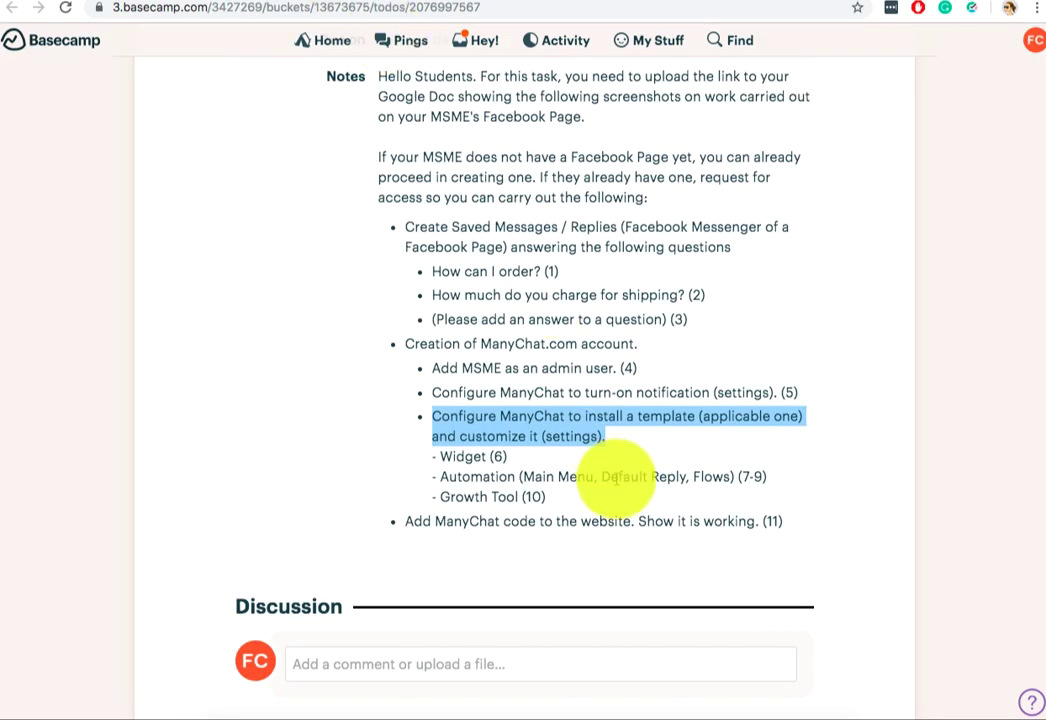
{"action": "left_click", "coordinate": [444, 454]}
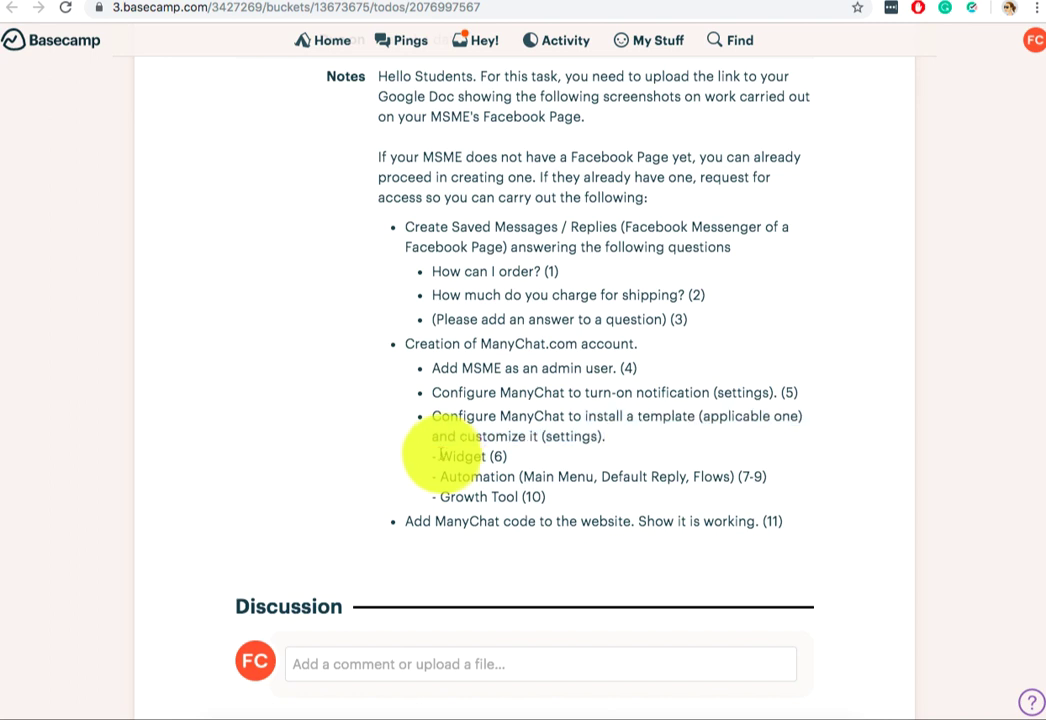
{"action": "left_click_drag", "start_coordinate": [440, 455], "coordinate": [510, 457]}
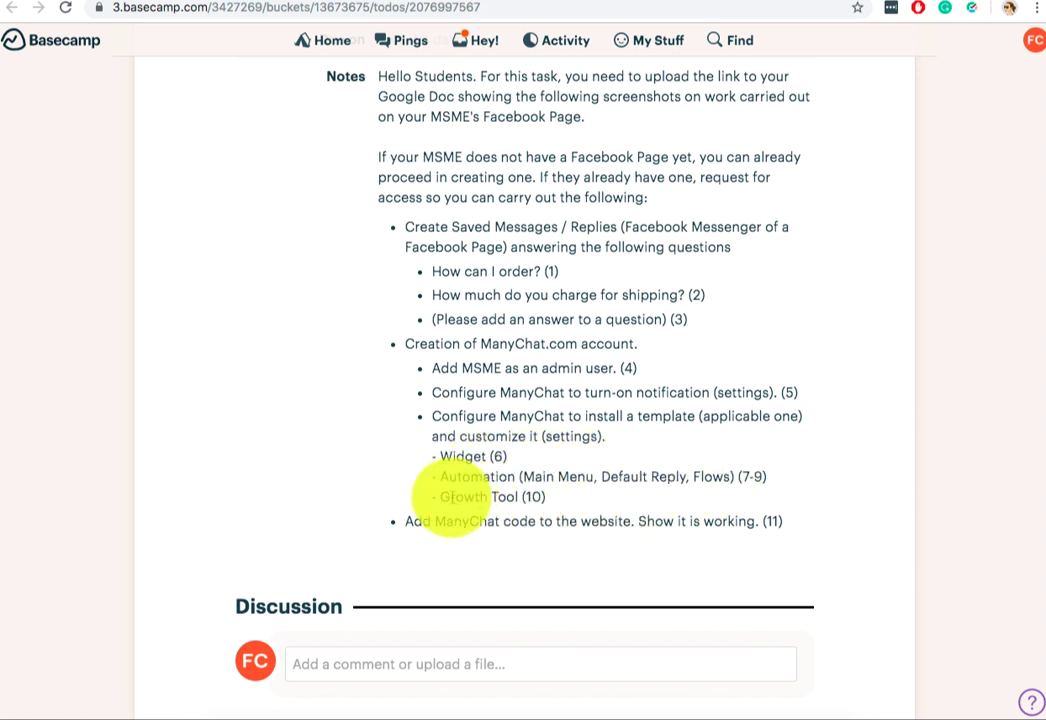
{"action": "scroll", "coordinate": [562, 503], "scroll_direction": "down", "scroll_amount": 1}
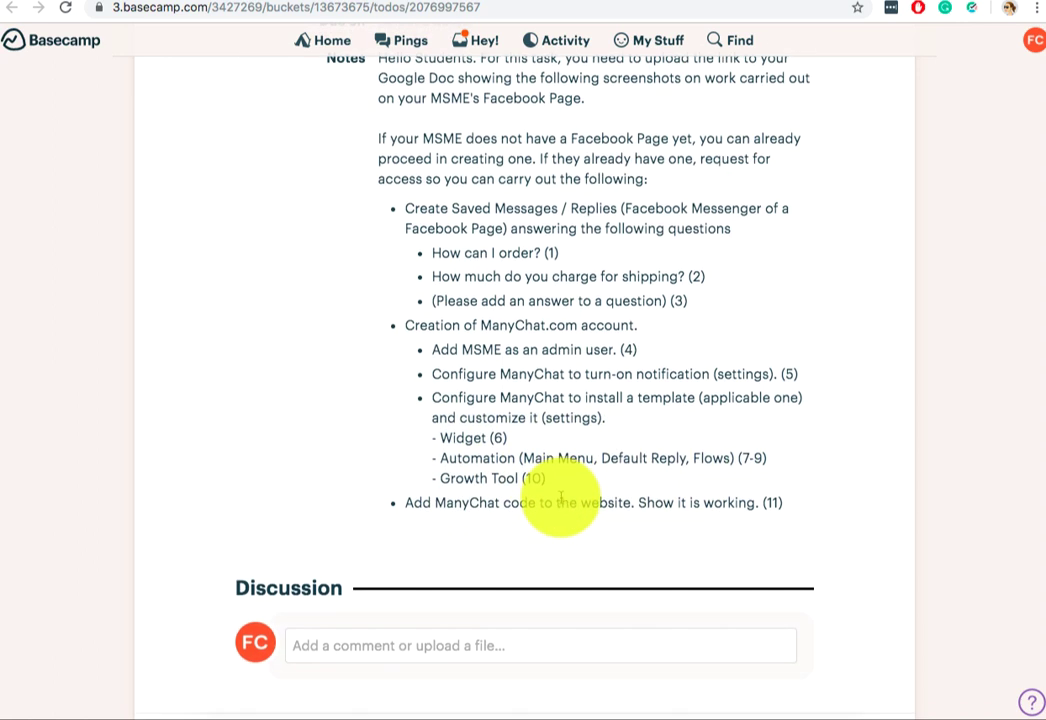
{"action": "left_click_drag", "start_coordinate": [407, 503], "coordinate": [650, 503]}
{"action": "left_click", "coordinate": [650, 503]}
{"action": "scroll", "coordinate": [647, 480], "scroll_direction": "up", "scroll_amount": 3}
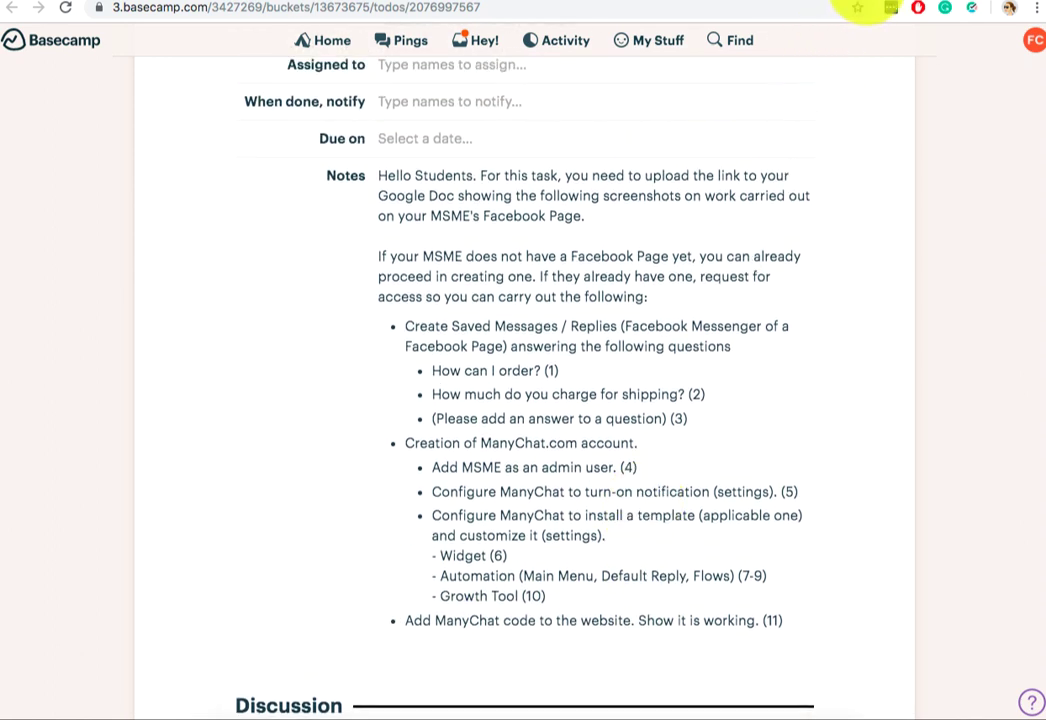
Return to ManyChat, open Third Team Media's bot settings, and examine the available integrations from Google Sheets through ConvertKit
{"action": "left_click", "coordinate": [862, 2]}
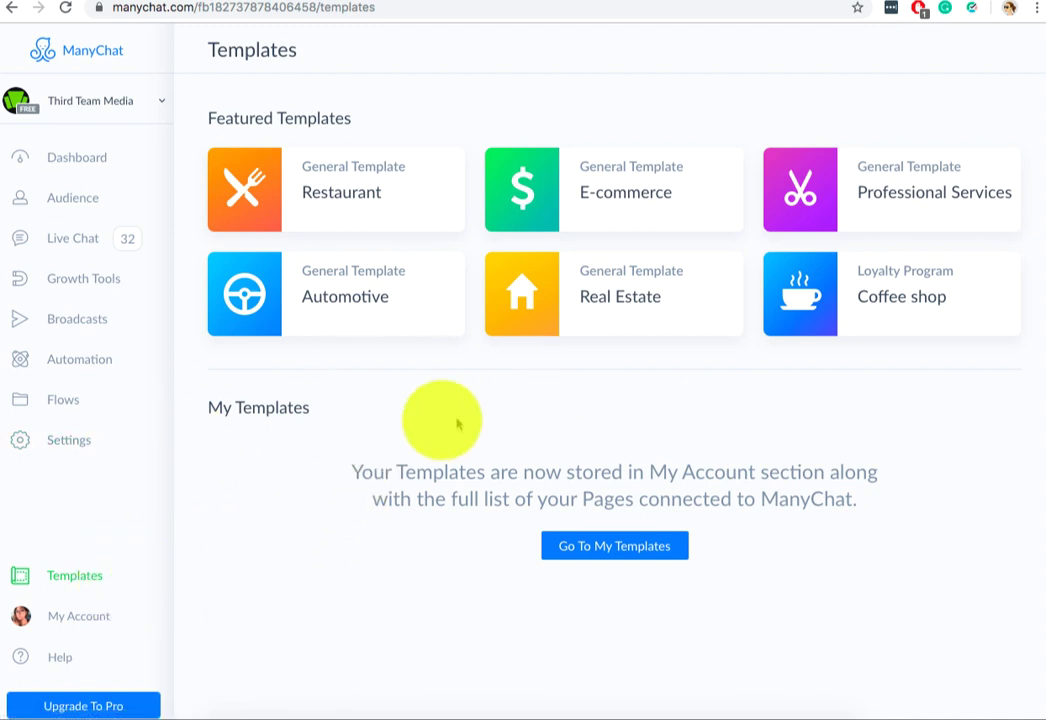
{"action": "left_click", "coordinate": [70, 444]}
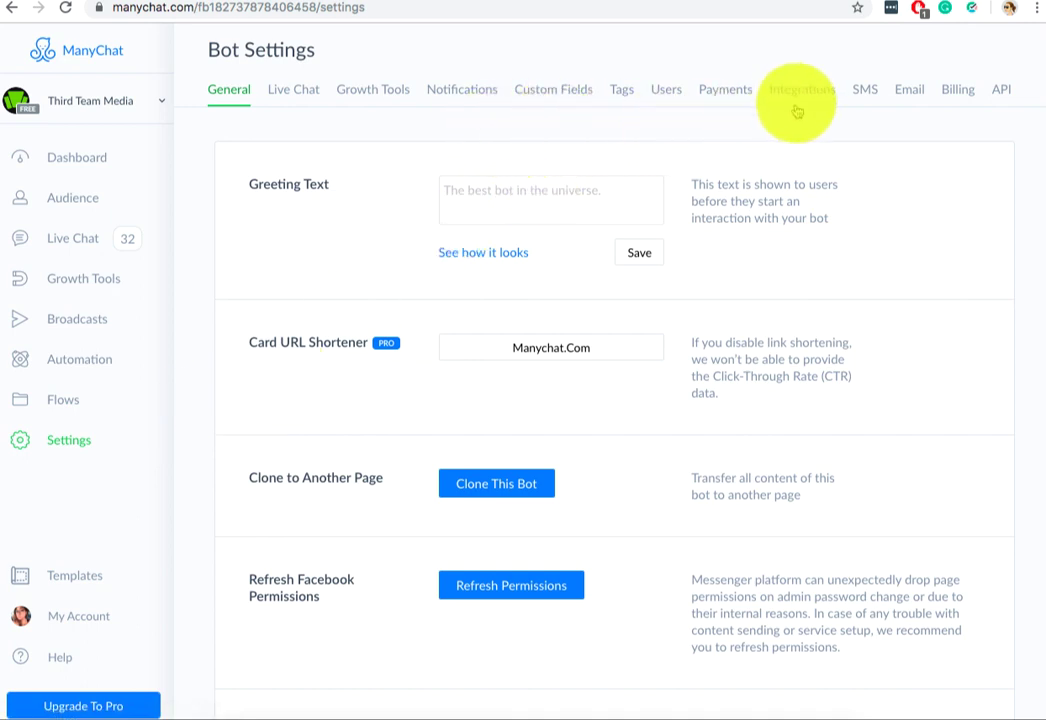
{"action": "scroll", "coordinate": [792, 125], "scroll_direction": "down", "scroll_amount": 1}
{"action": "scroll", "coordinate": [790, 110], "scroll_direction": "up", "scroll_amount": 1}
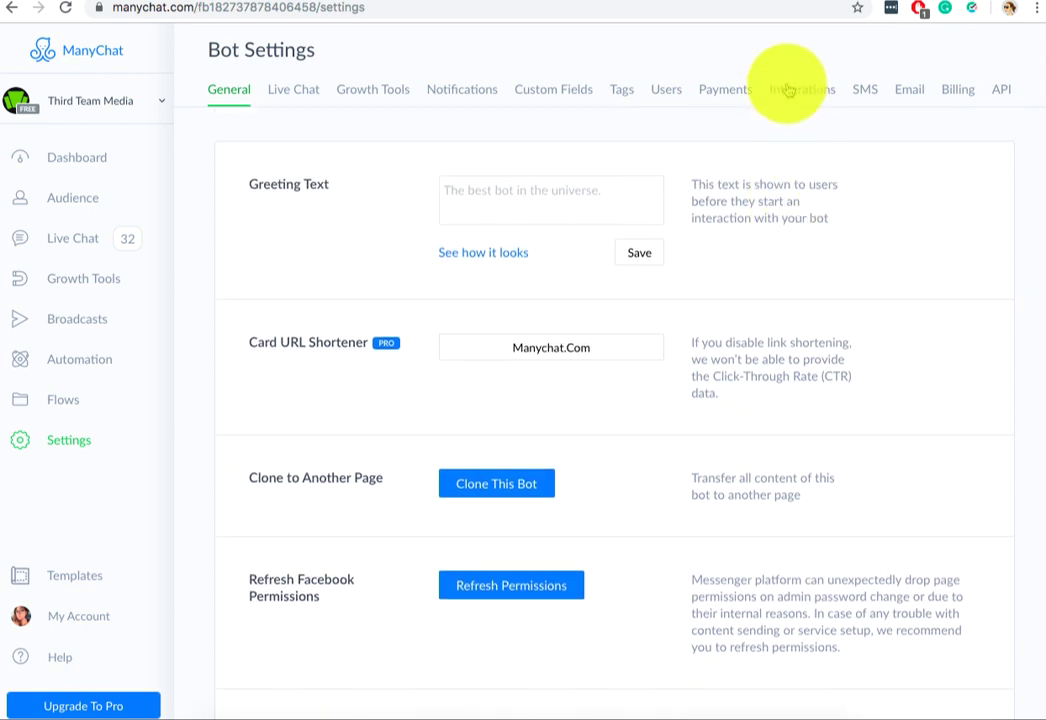
{"action": "left_click", "coordinate": [789, 90]}
{"action": "scroll", "coordinate": [759, 241], "scroll_direction": "down", "scroll_amount": 1}
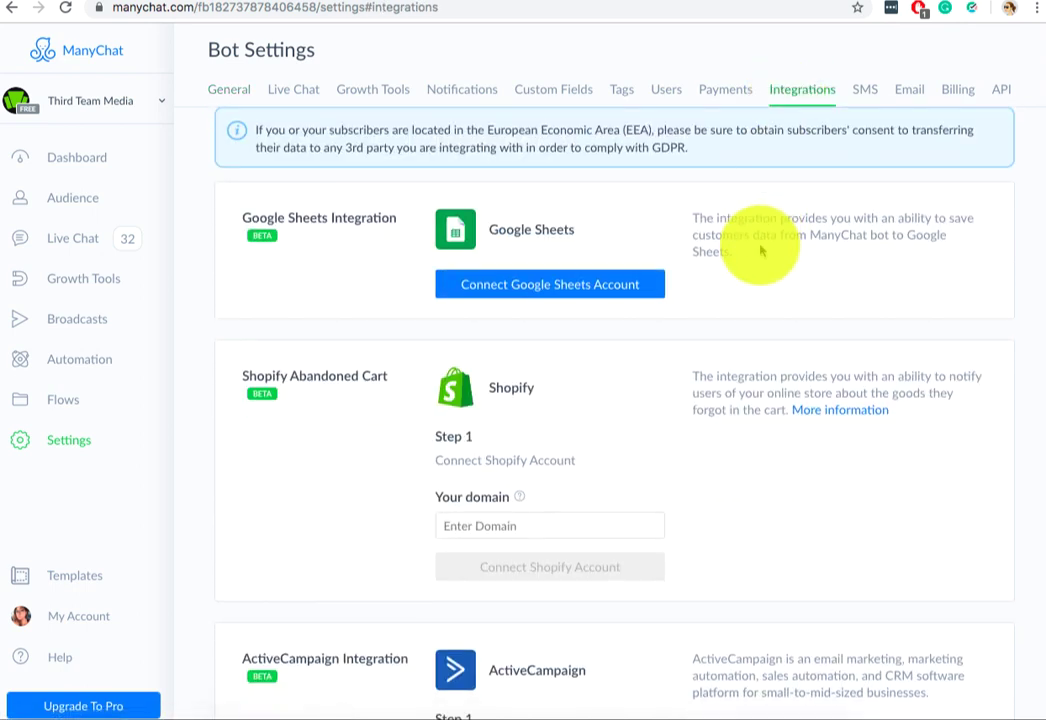
{"action": "scroll", "coordinate": [418, 252], "scroll_direction": "down", "scroll_amount": 1}
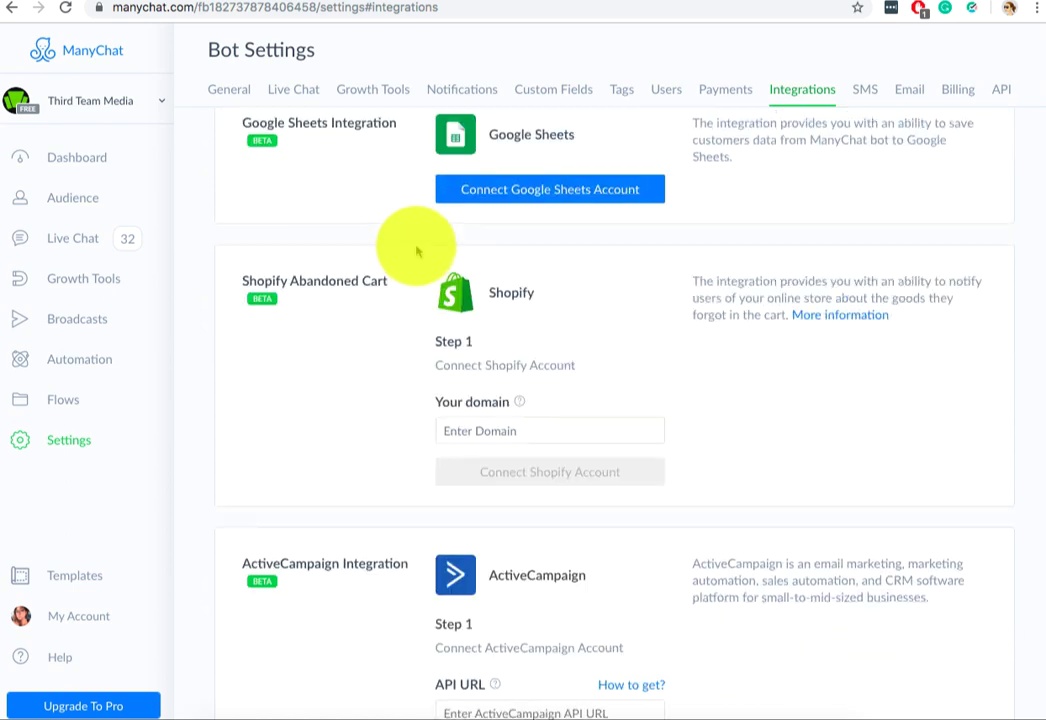
{"action": "scroll", "coordinate": [418, 252], "scroll_direction": "down", "scroll_amount": 5}
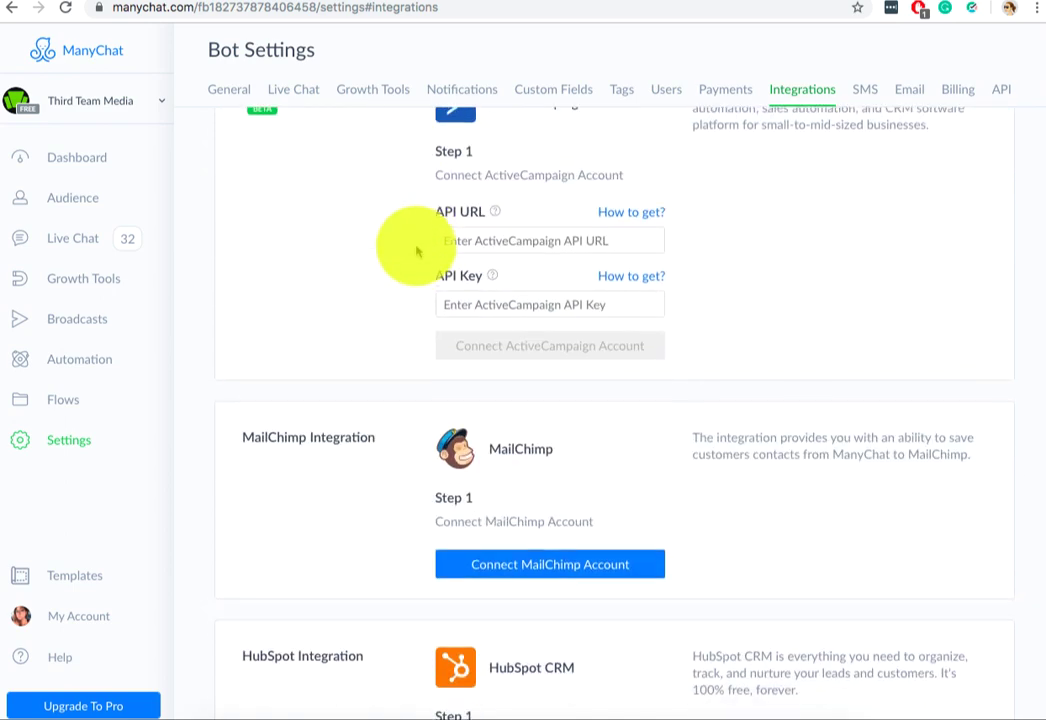
{"action": "scroll", "coordinate": [418, 252], "scroll_direction": "down", "scroll_amount": 2}
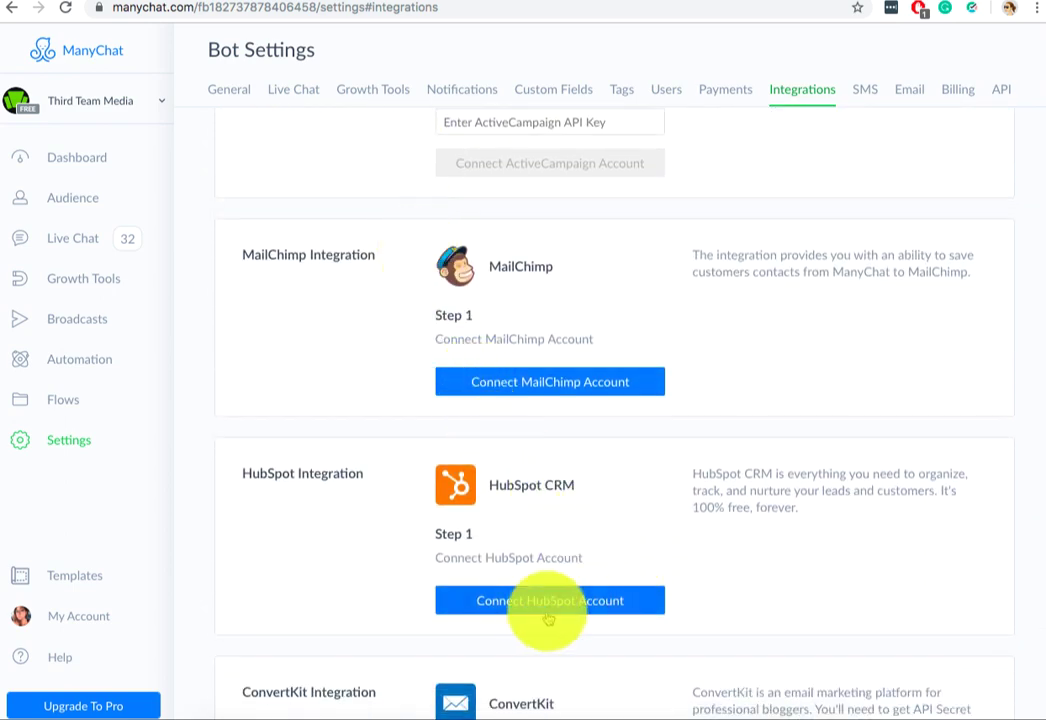
{"action": "scroll", "coordinate": [545, 615], "scroll_direction": "down", "scroll_amount": 3}
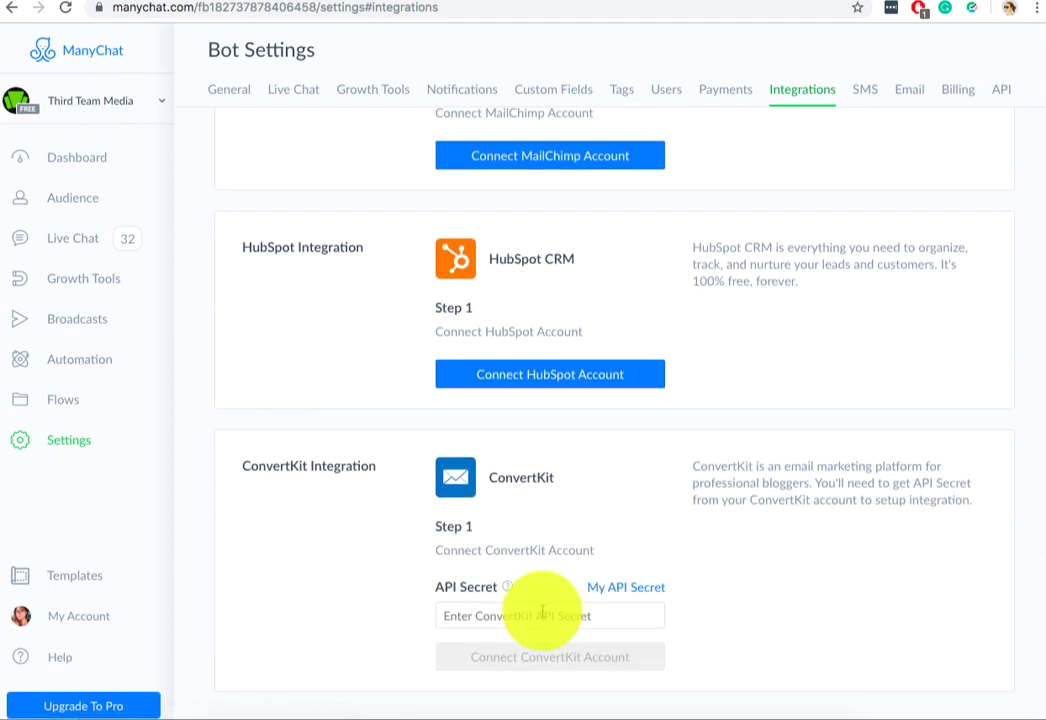
{"action": "scroll", "coordinate": [542, 612], "scroll_direction": "up", "scroll_amount": 10}
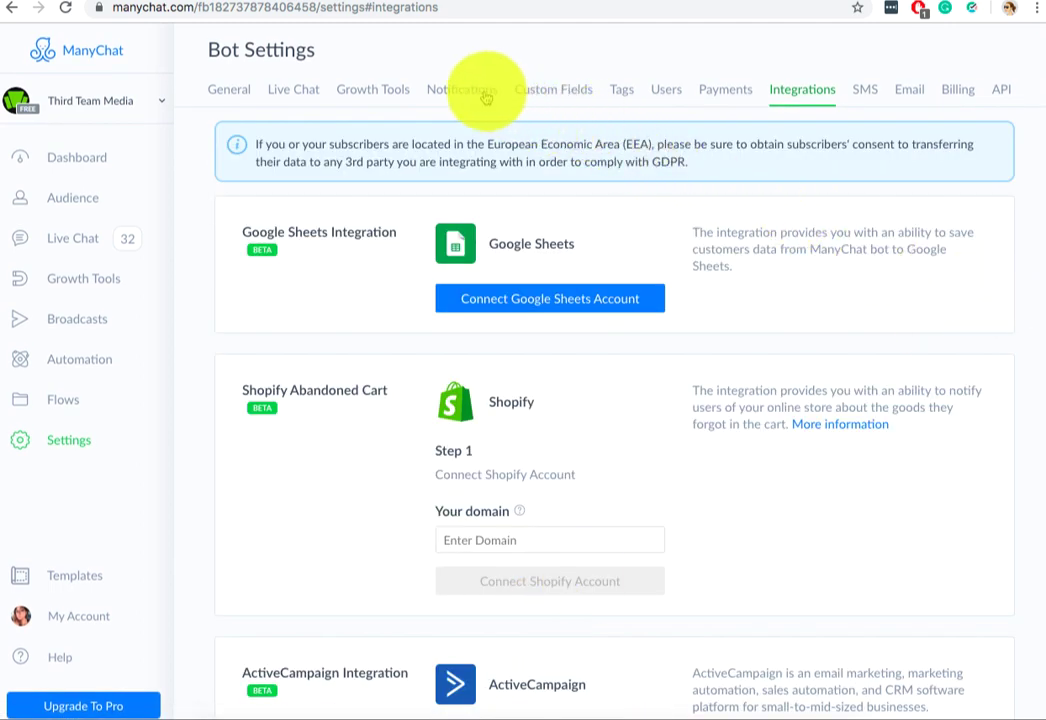
Examine the bot's general settings, from the greeting text down through the keyboard input option
{"action": "left_click", "coordinate": [240, 93]}
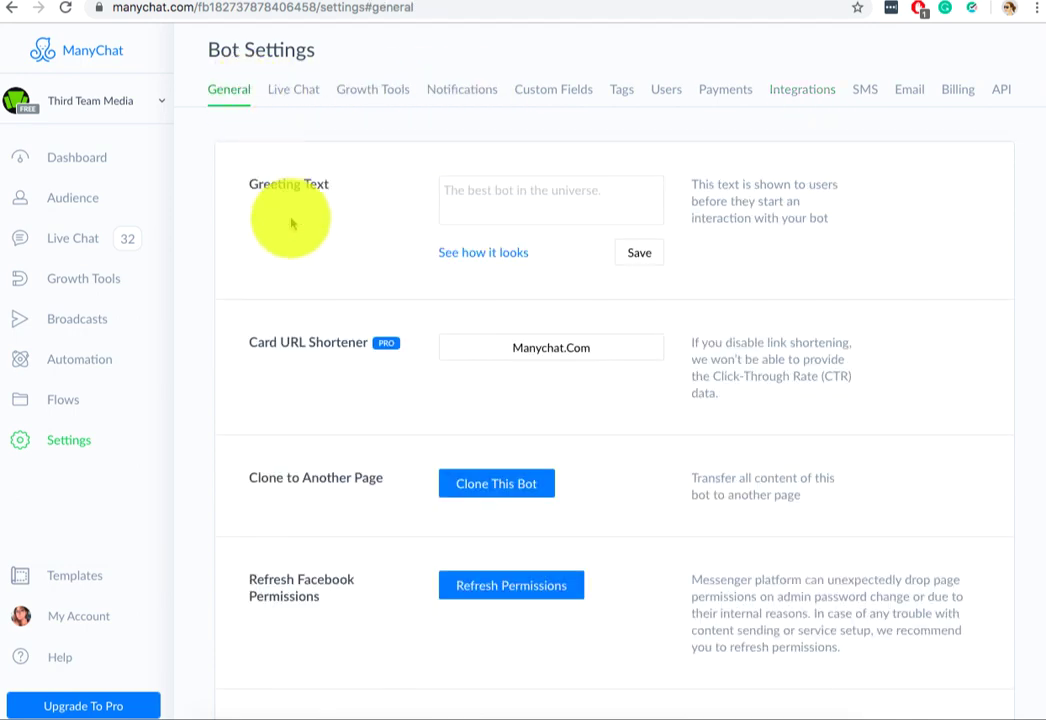
{"action": "scroll", "coordinate": [292, 222], "scroll_direction": "down", "scroll_amount": 2}
{"action": "scroll", "coordinate": [292, 222], "scroll_direction": "down", "scroll_amount": 4}
{"action": "scroll", "coordinate": [292, 222], "scroll_direction": "up", "scroll_amount": 2}
{"action": "scroll", "coordinate": [292, 222], "scroll_direction": "up", "scroll_amount": 3}
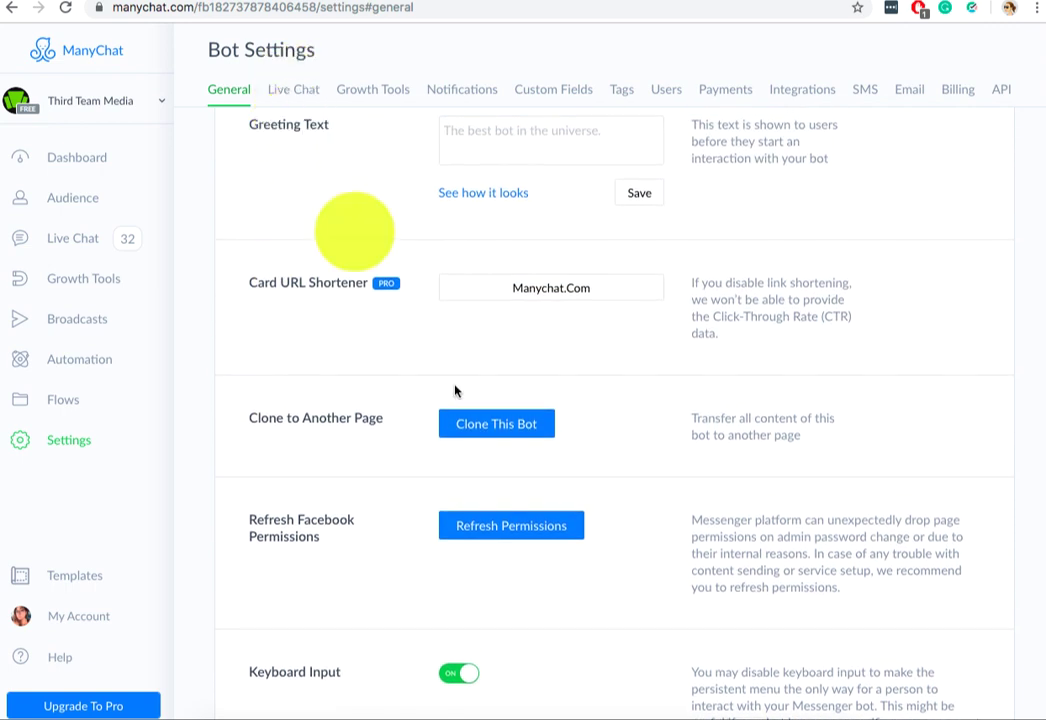
{"action": "right_click", "coordinate": [757, 715]}
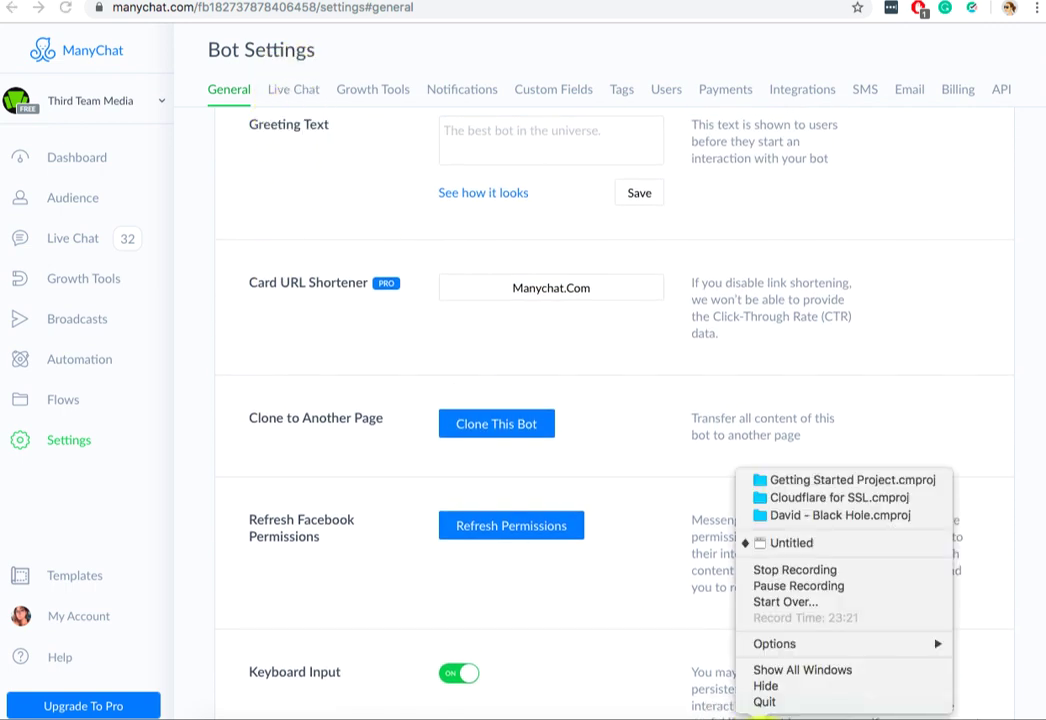
{"action": "left_click", "coordinate": [798, 587]}
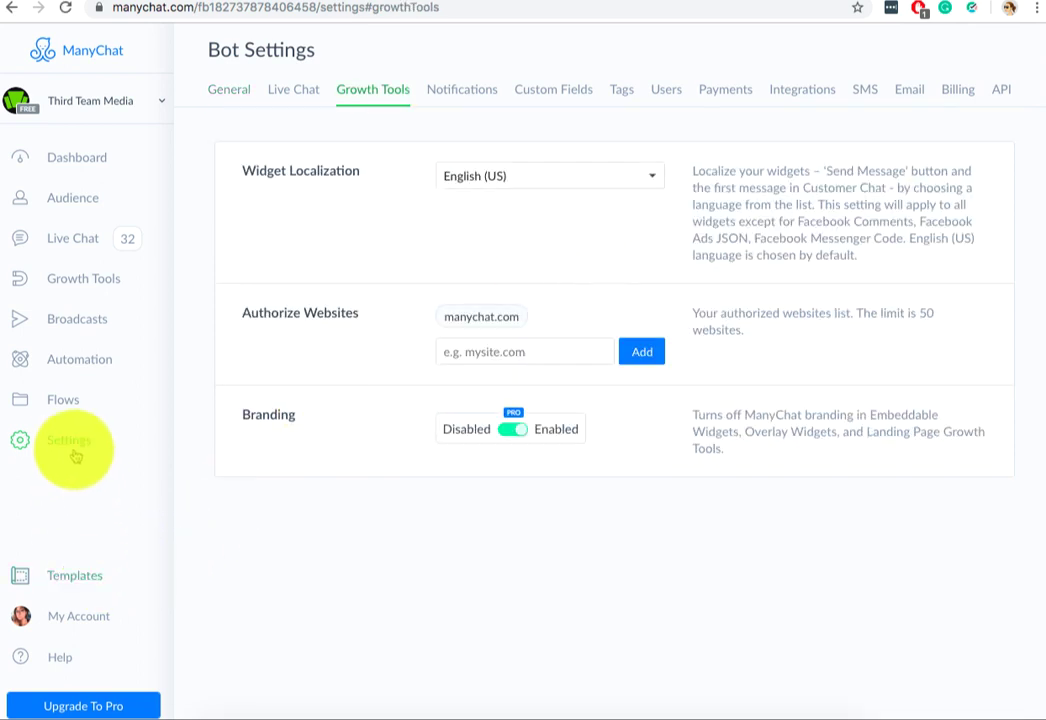
Add thirdteam.org to Third Team Media's authorized websites in the bot's growth tools settings
{"action": "left_click", "coordinate": [69, 445]}
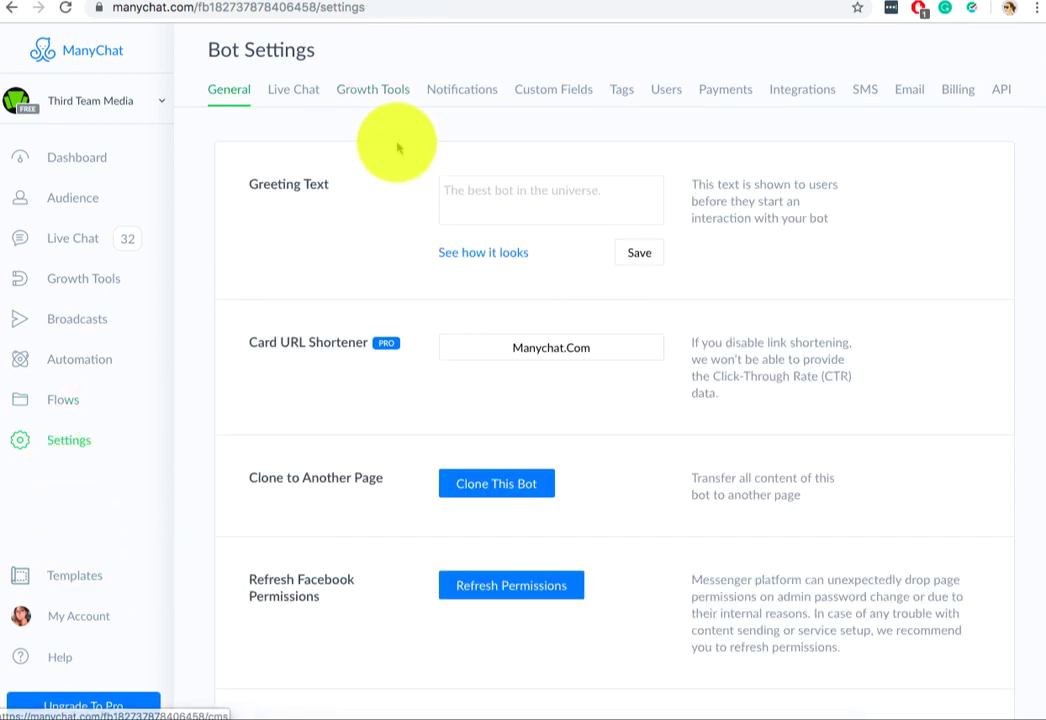
{"action": "left_click", "coordinate": [374, 96]}
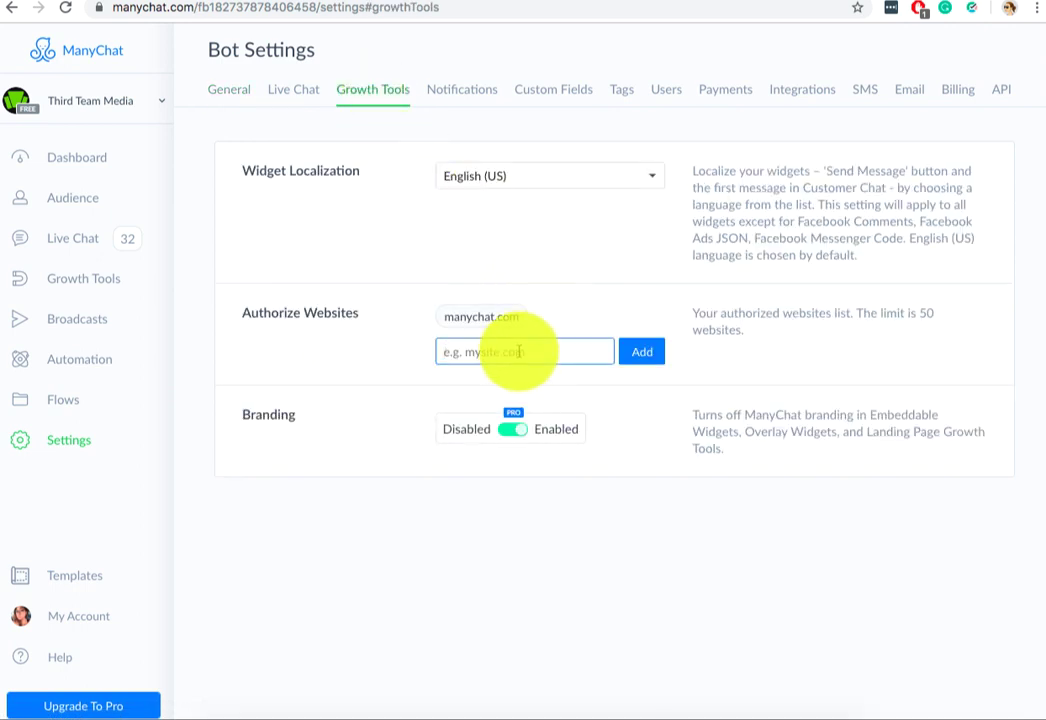
{"action": "type", "text": "thirdtea"}
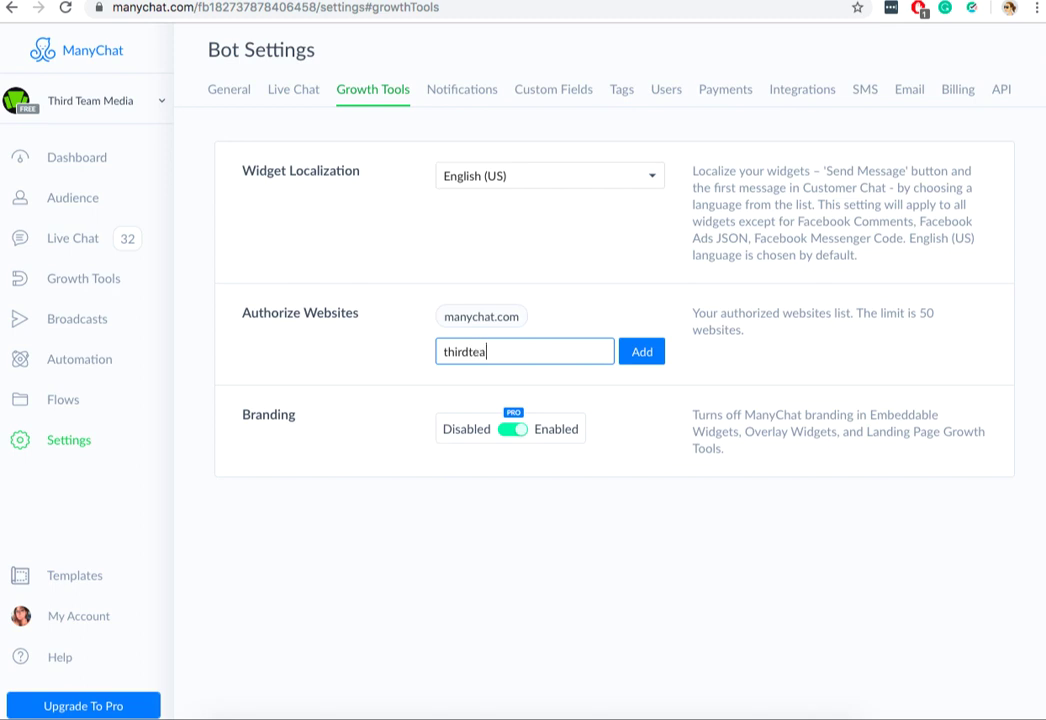
{"action": "type", "text": "m.org"}
{"action": "left_click", "coordinate": [637, 358]}
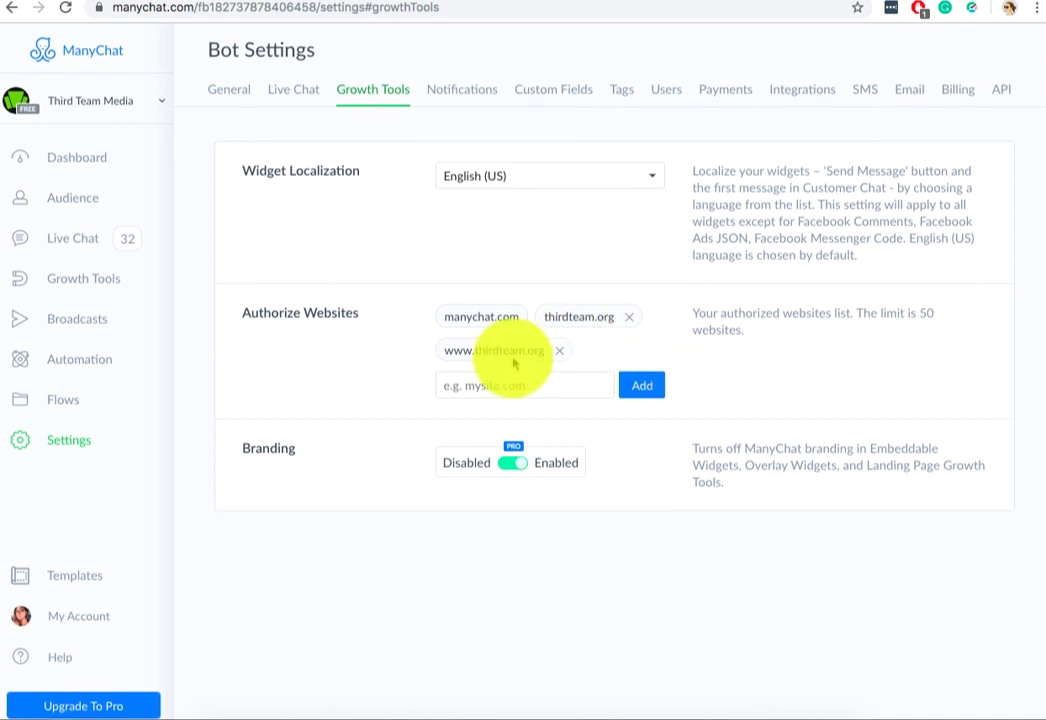
{"action": "scroll", "coordinate": [513, 362], "scroll_direction": "up", "scroll_amount": 1}
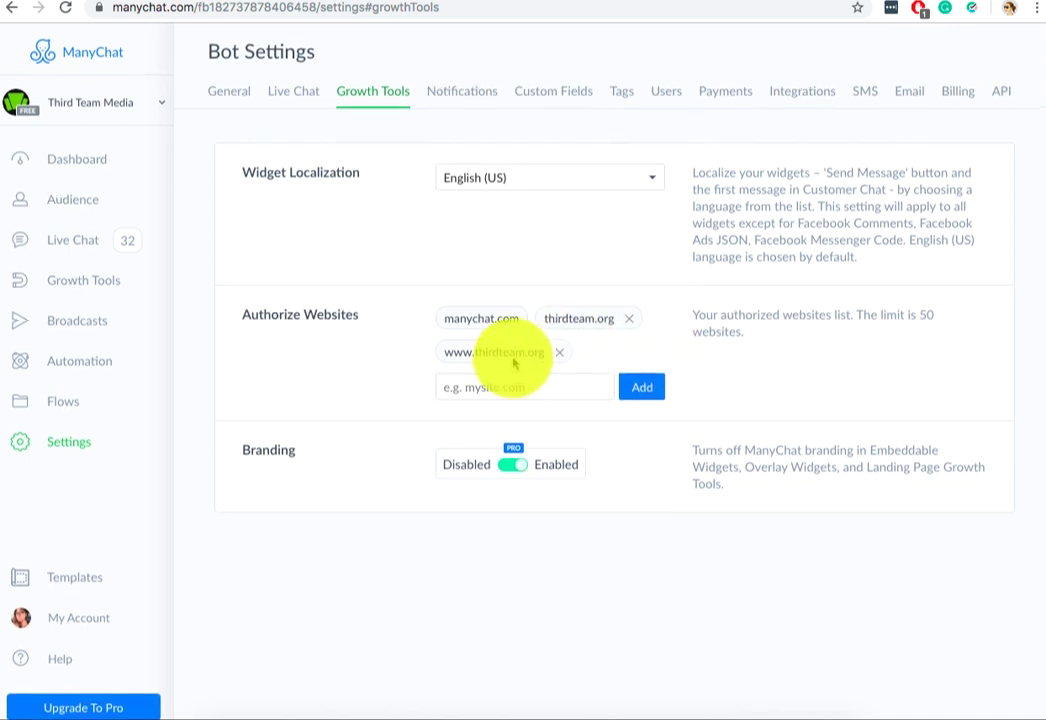
Check the actions offered for Third Team Media's Example Popup widget and switch to the Island Rendevoo page
{"action": "left_click", "coordinate": [105, 279]}
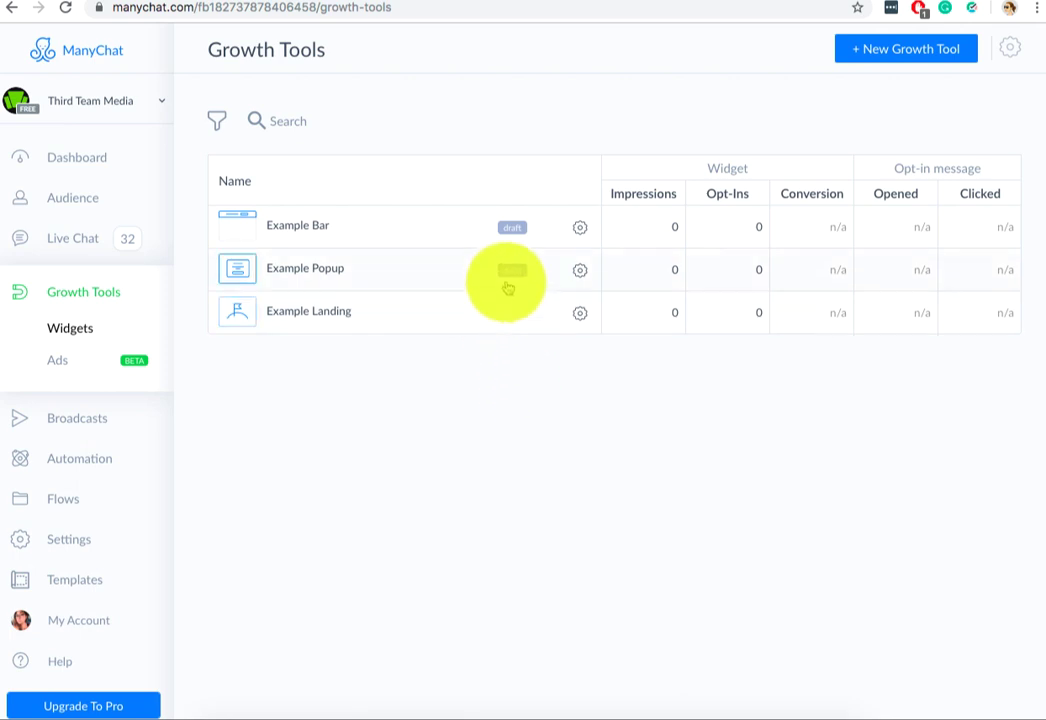
{"action": "left_click", "coordinate": [580, 271]}
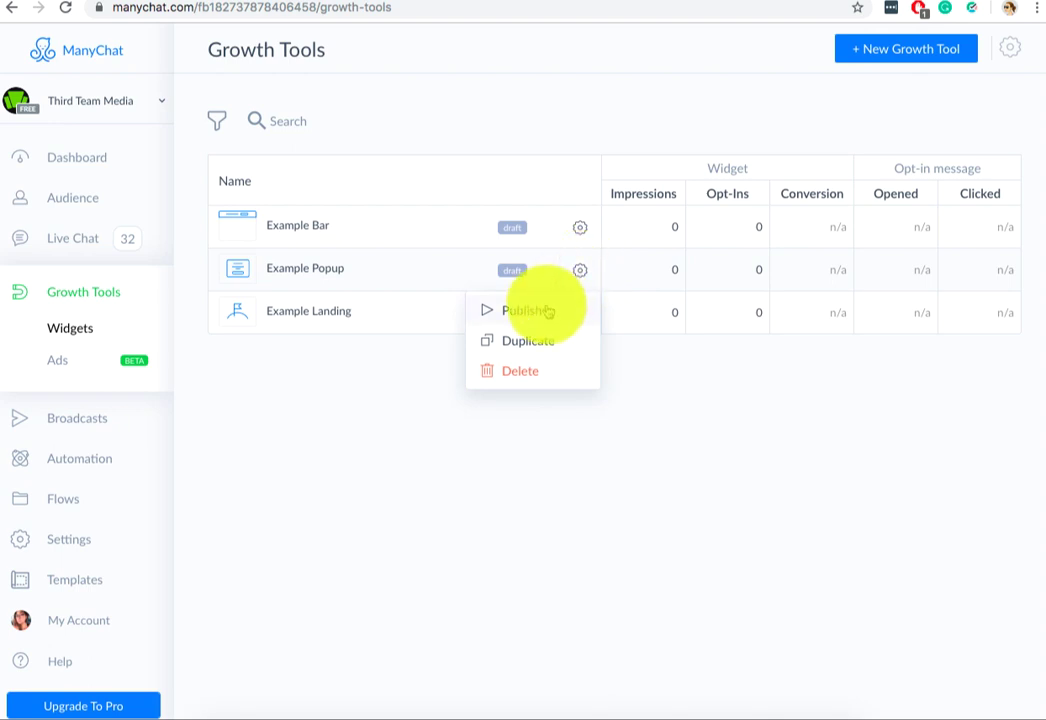
{"action": "left_click", "coordinate": [150, 107]}
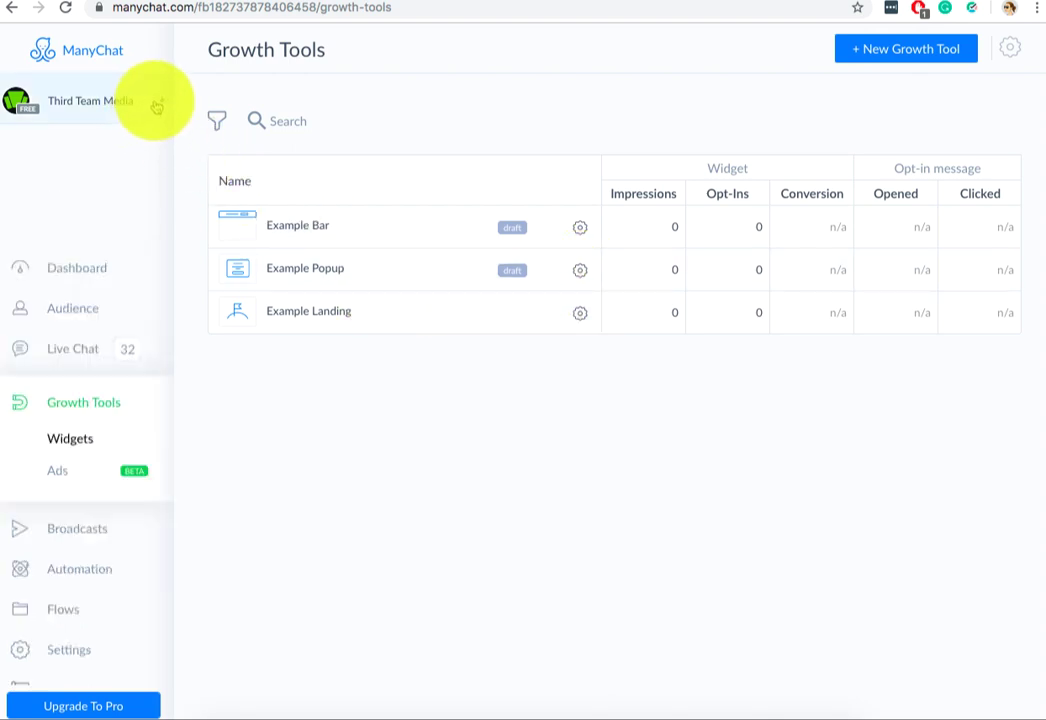
{"action": "left_click", "coordinate": [103, 203]}
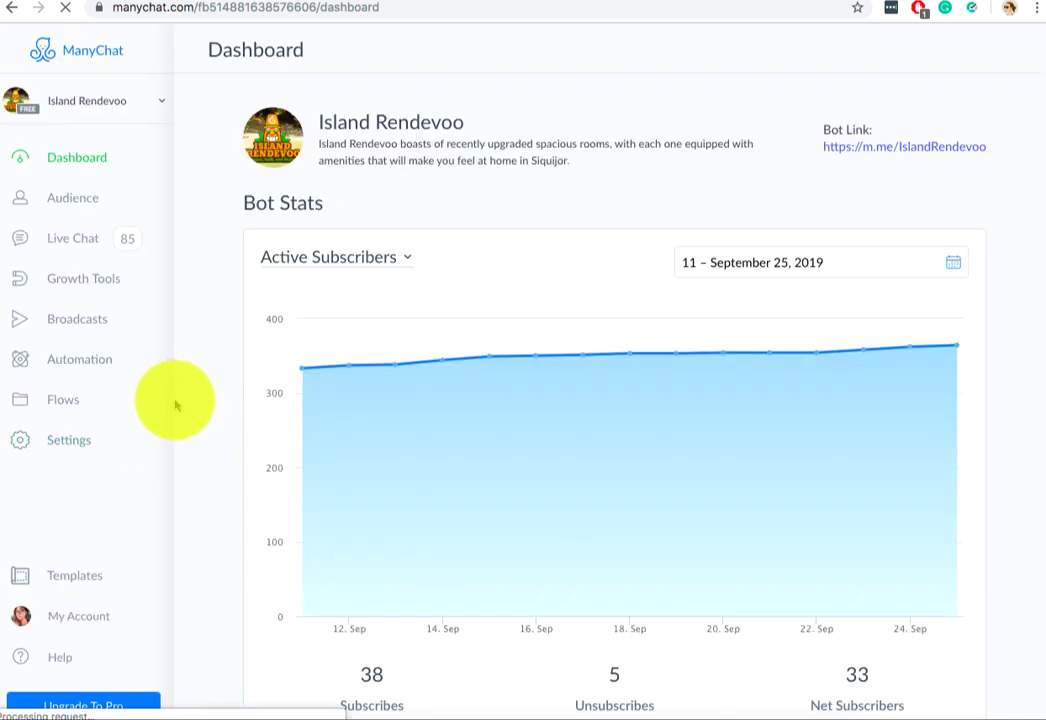
Open Island Rendevoo's Example Landing widget and examine its initial state, setup and opt-in actions
{"action": "left_click", "coordinate": [86, 279]}
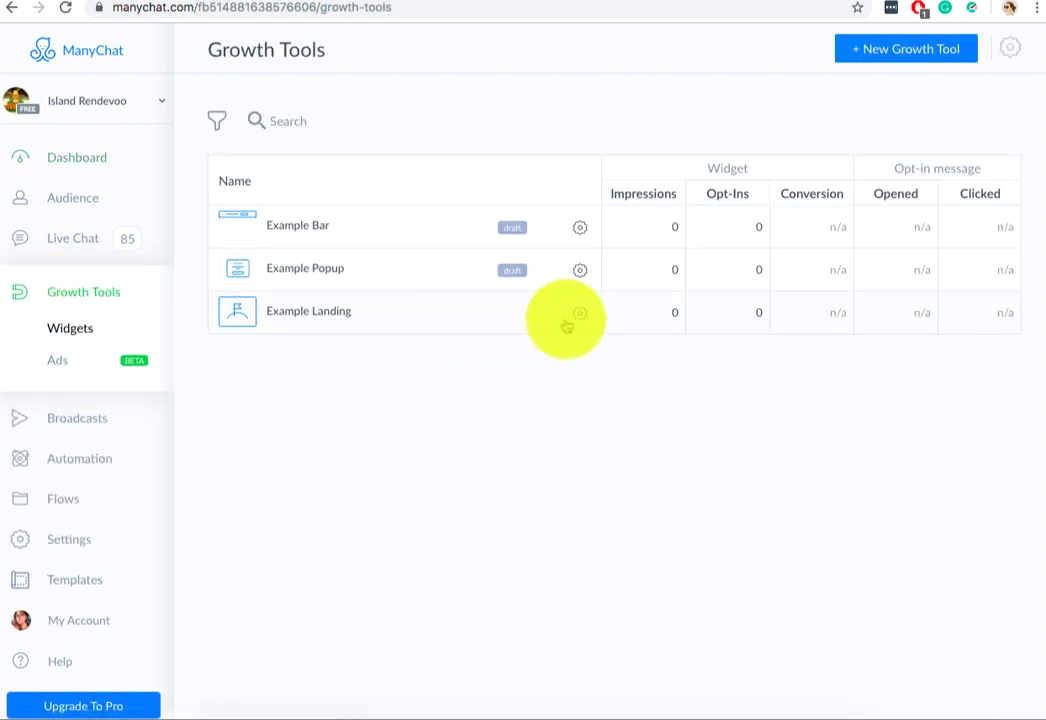
{"action": "left_click", "coordinate": [580, 318]}
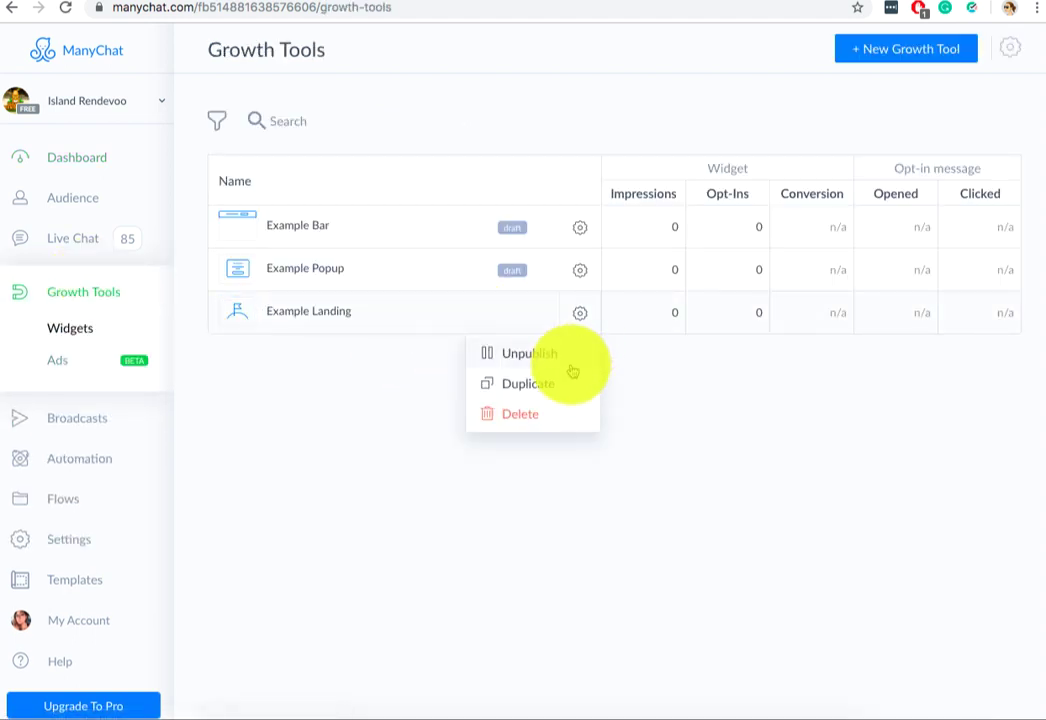
{"action": "left_click", "coordinate": [355, 316]}
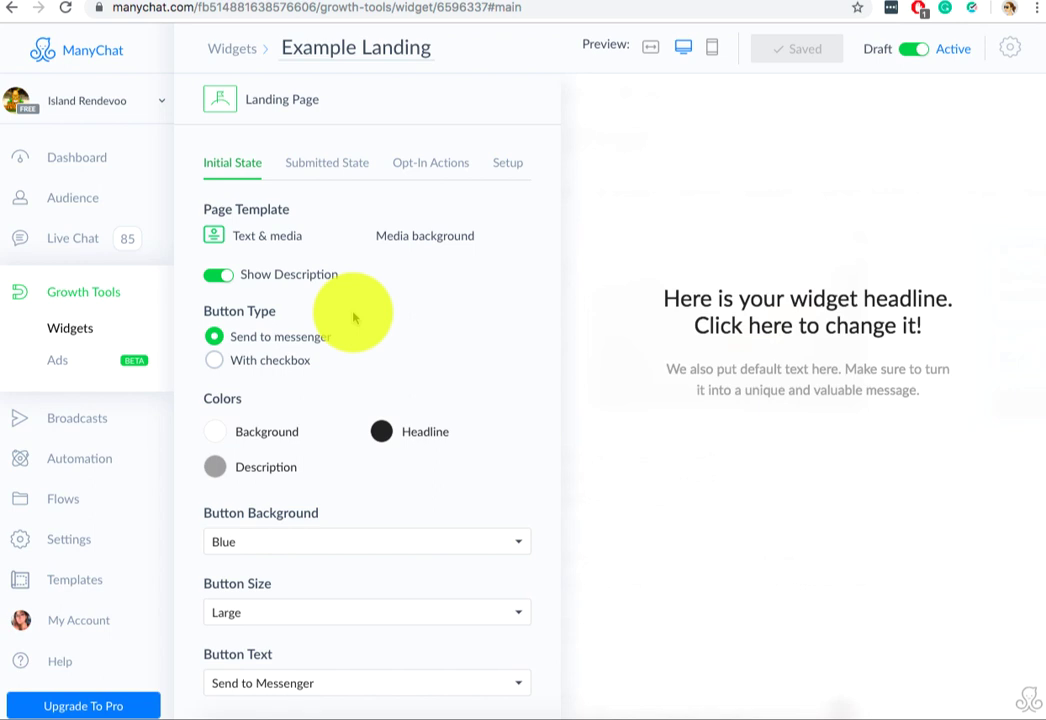
{"action": "scroll", "coordinate": [352, 317], "scroll_direction": "down", "scroll_amount": 2}
{"action": "scroll", "coordinate": [352, 317], "scroll_direction": "up", "scroll_amount": 2}
{"action": "left_click", "coordinate": [509, 170]}
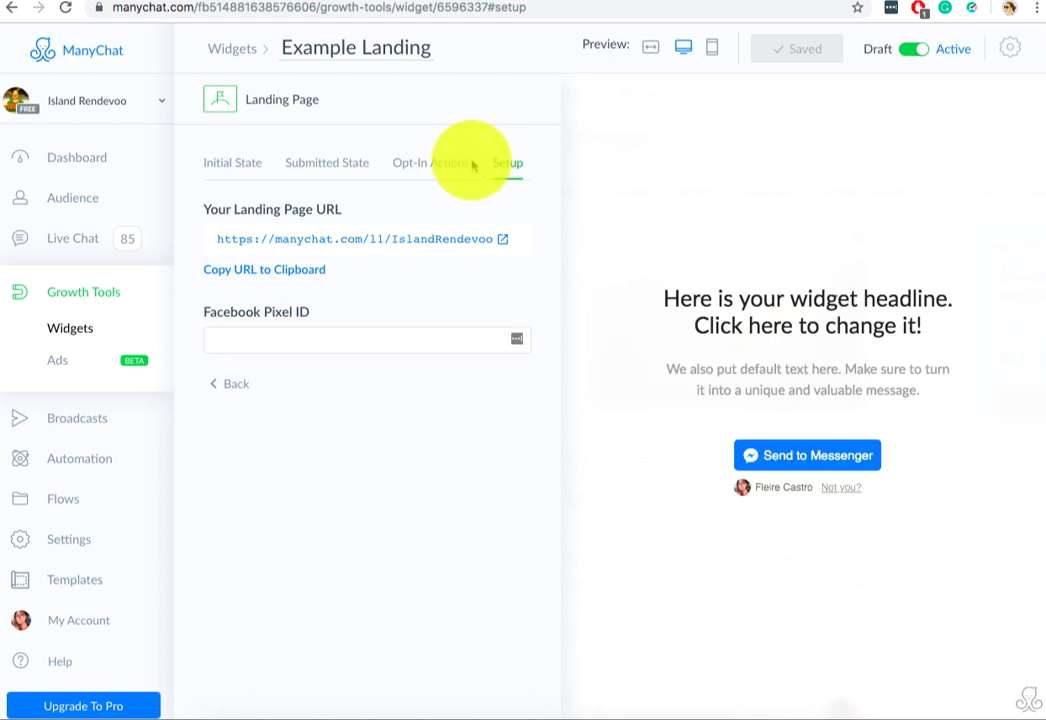
{"action": "left_click", "coordinate": [432, 172]}
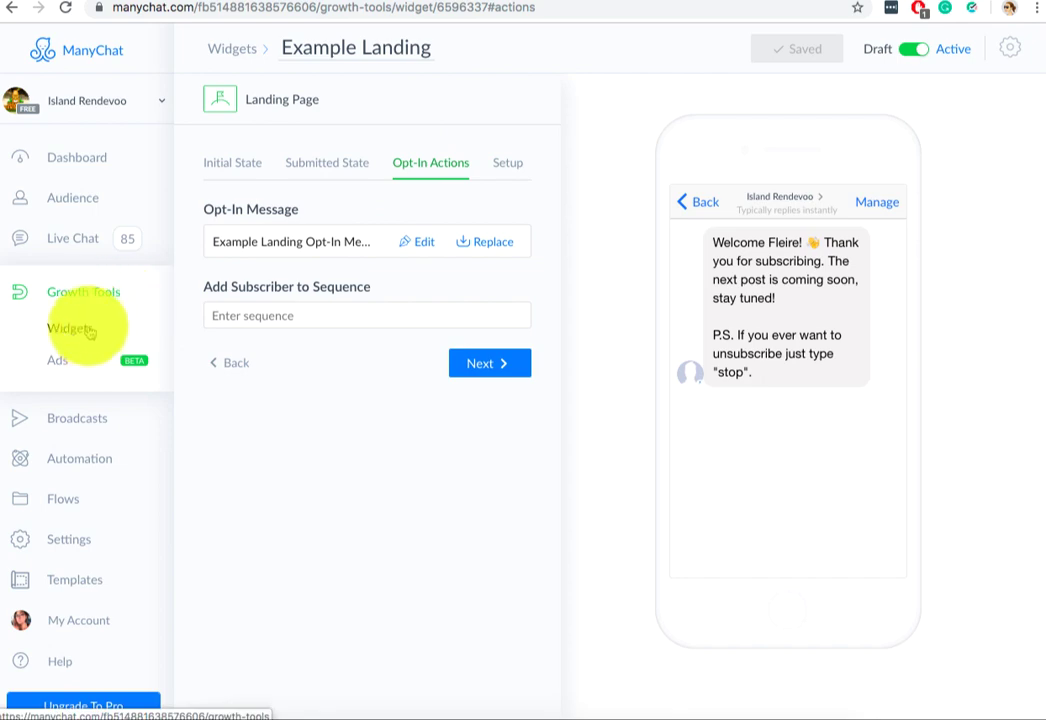
Switch to the Basecamp task, highlight the Widget (6) requirement, and return to ManyChat
{"action": "left_click", "coordinate": [296, 3]}
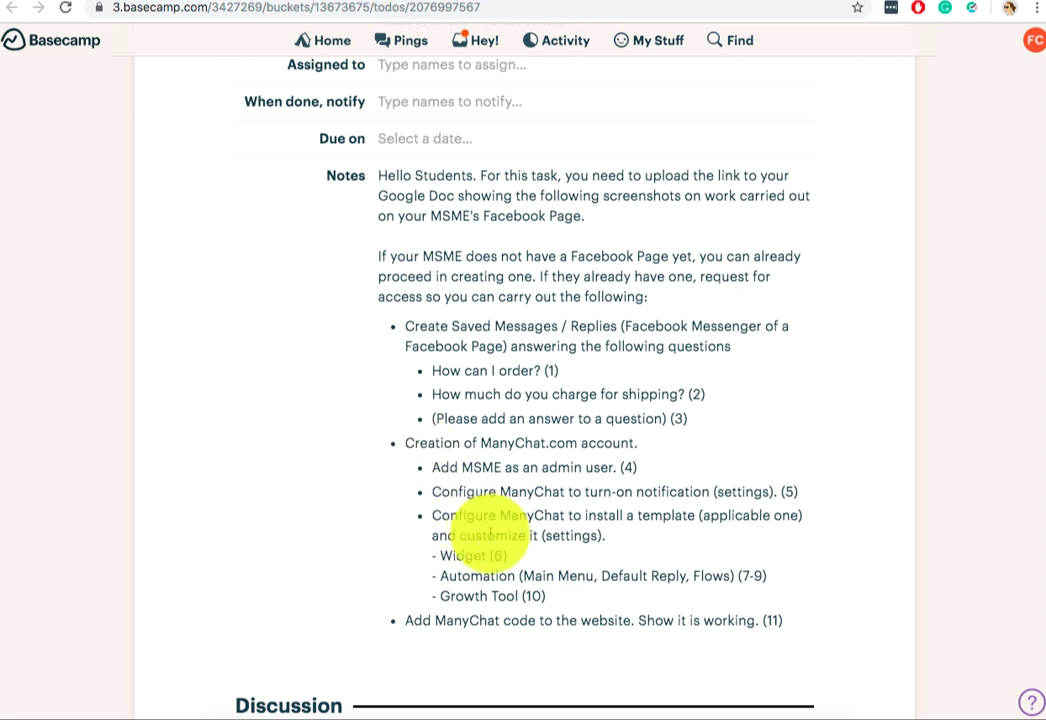
{"action": "mouse_move", "coordinate": [434, 555]}
{"action": "left_mouse_down"}
{"action": "mouse_move", "coordinate": [559, 572]}
{"action": "mouse_move", "coordinate": [532, 553]}
{"action": "mouse_move", "coordinate": [420, 562]}
{"action": "left_mouse_up"}
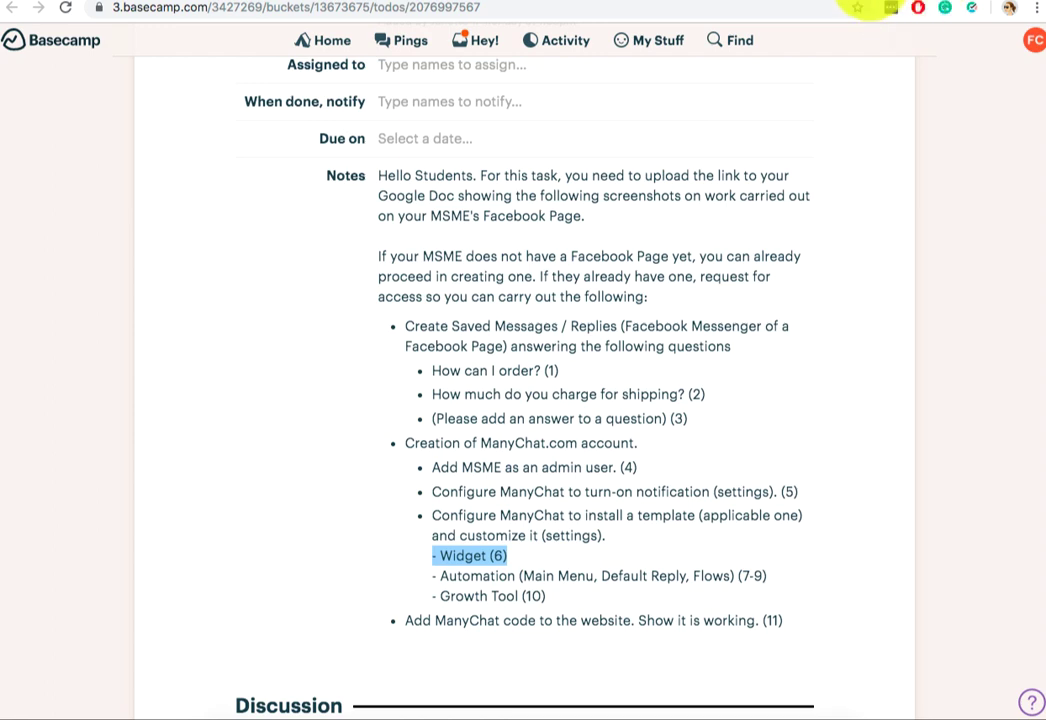
{"action": "left_click", "coordinate": [845, 2]}
Examine the Example Landing widget's initial state options, including the choices for button background, size and text
{"action": "left_click", "coordinate": [346, 170]}
{"action": "left_click", "coordinate": [238, 177]}
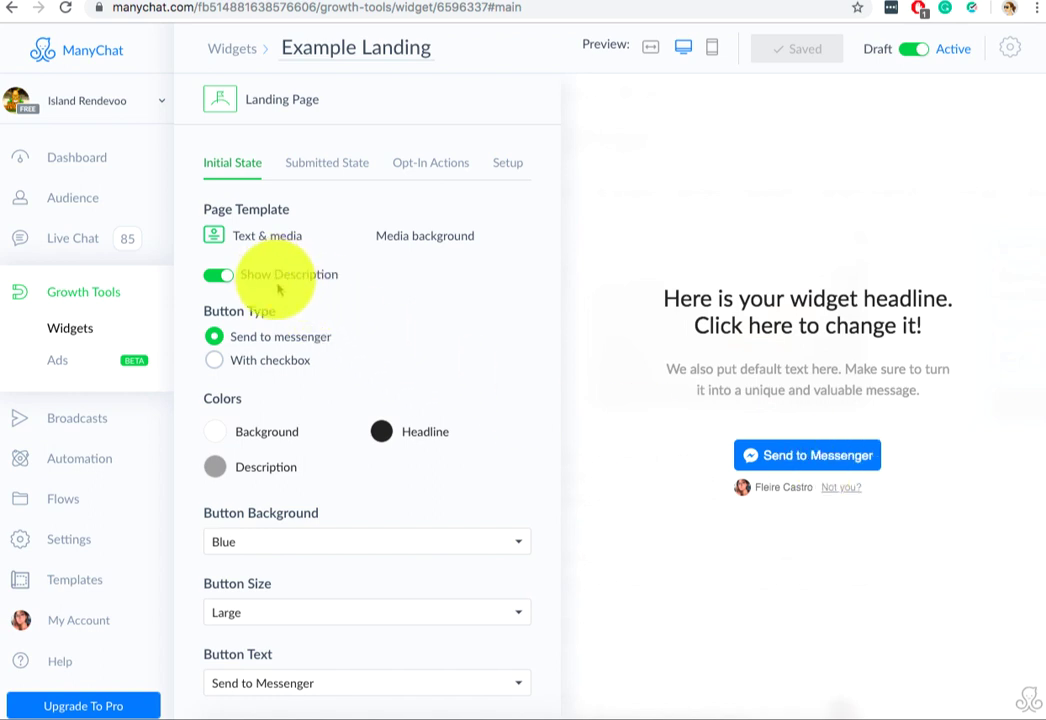
{"action": "scroll", "coordinate": [290, 330], "scroll_direction": "down", "scroll_amount": 5}
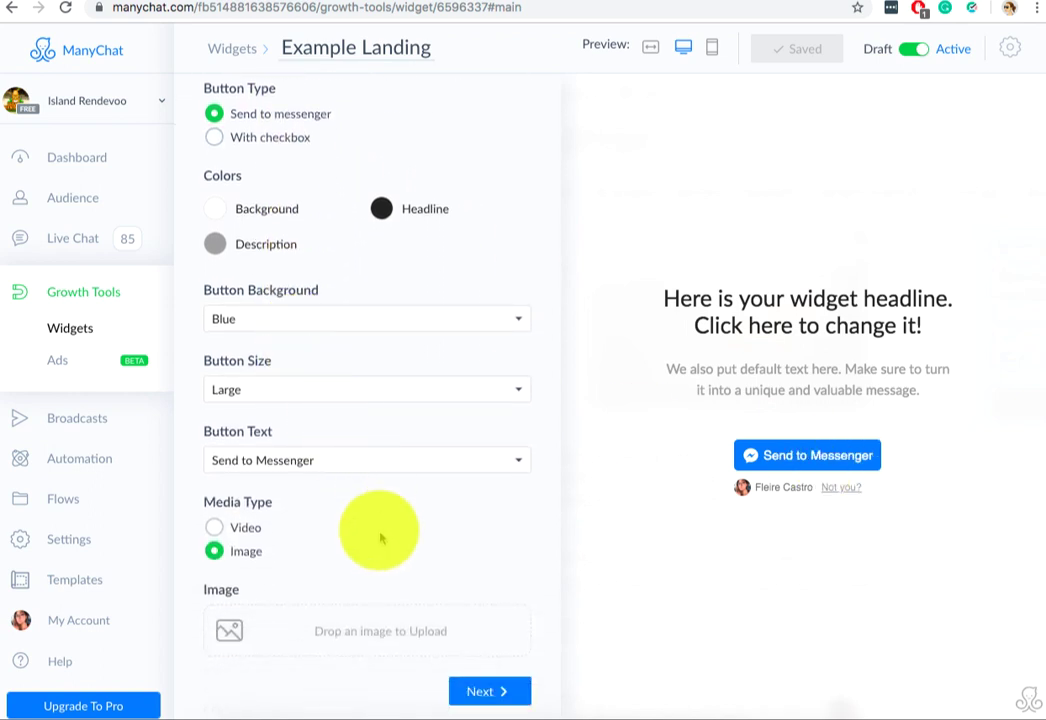
{"action": "left_click", "coordinate": [305, 318]}
{"action": "left_click", "coordinate": [345, 296]}
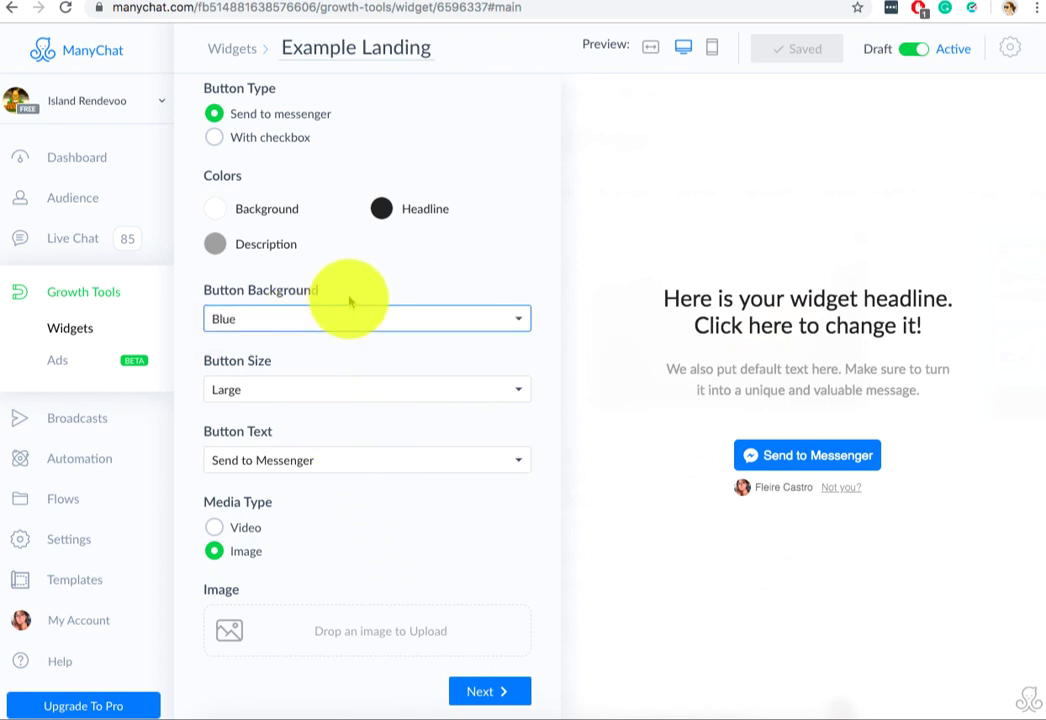
{"action": "left_click", "coordinate": [358, 392]}
{"action": "left_click", "coordinate": [385, 472]}
{"action": "left_click", "coordinate": [385, 466]}
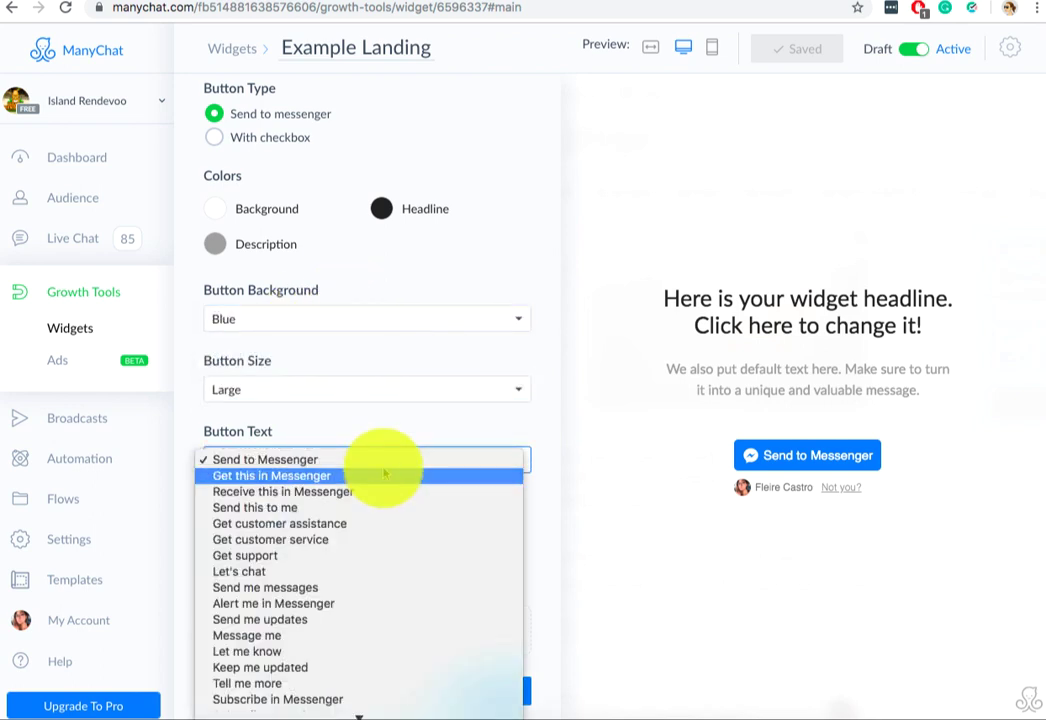
{"action": "left_click", "coordinate": [418, 433]}
{"action": "left_click", "coordinate": [402, 455]}
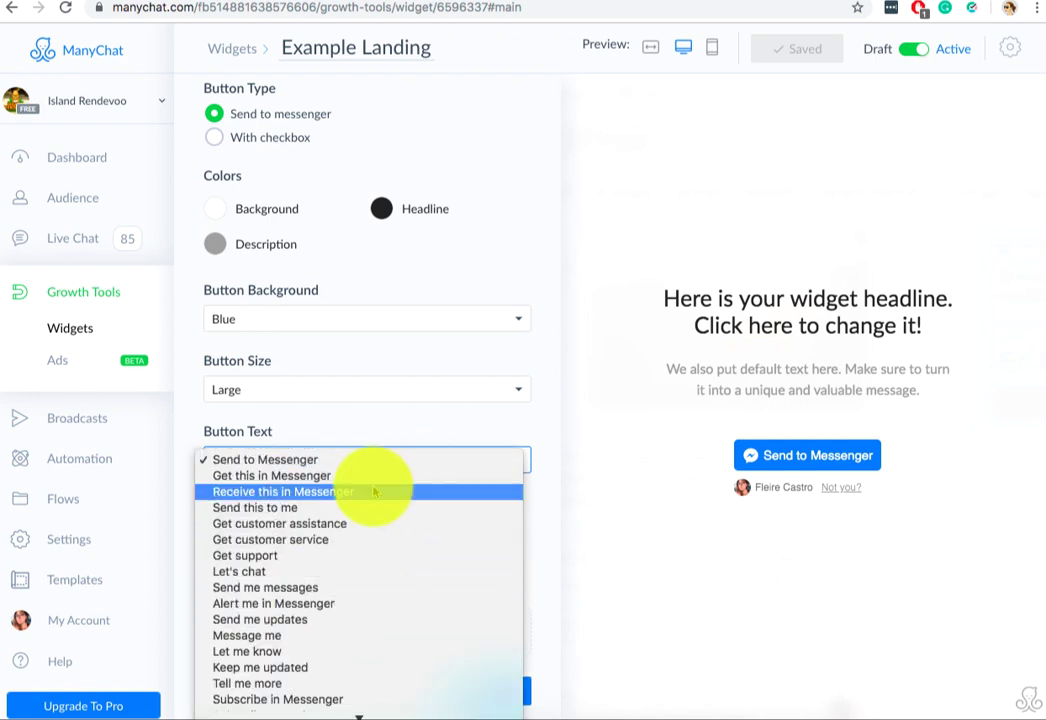
{"action": "scroll", "coordinate": [374, 491], "scroll_direction": "down", "scroll_amount": 2}
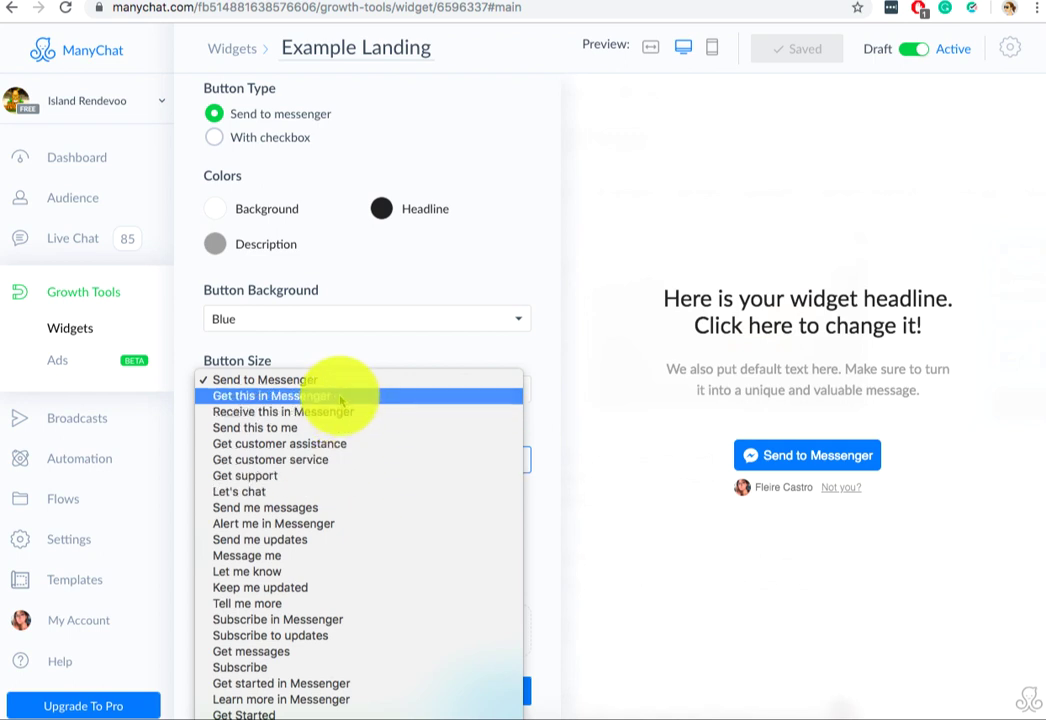
{"action": "left_click", "coordinate": [406, 348]}
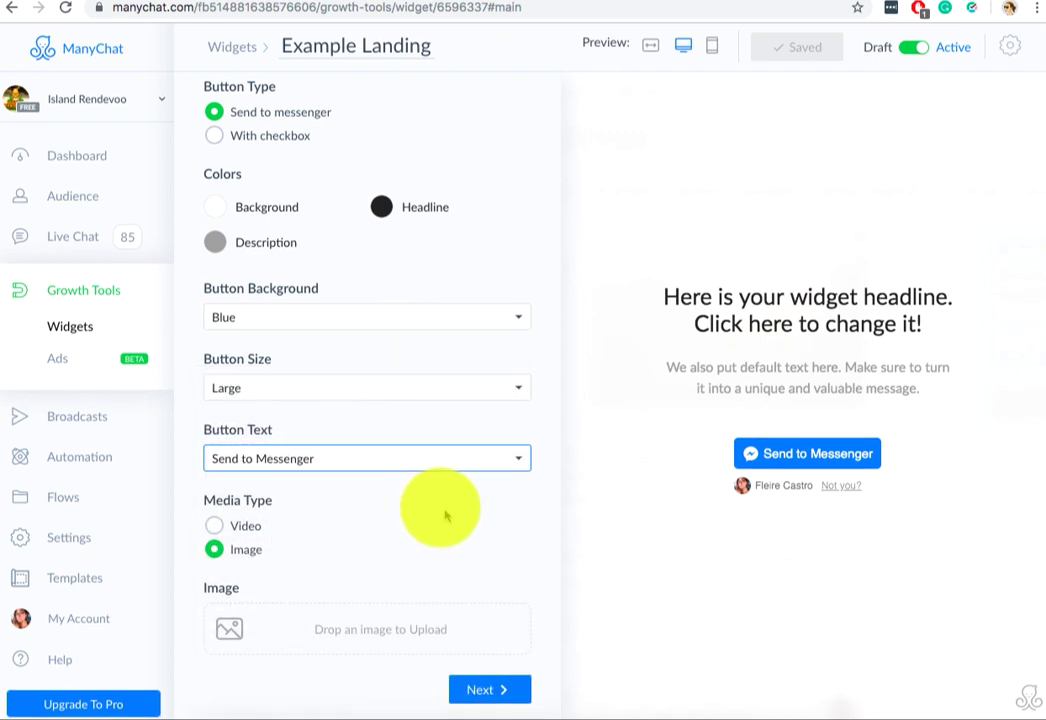
Examine the Example Landing widget's submitted state, opt-in actions and setup, and return to its initial state
{"action": "left_click", "coordinate": [489, 690]}
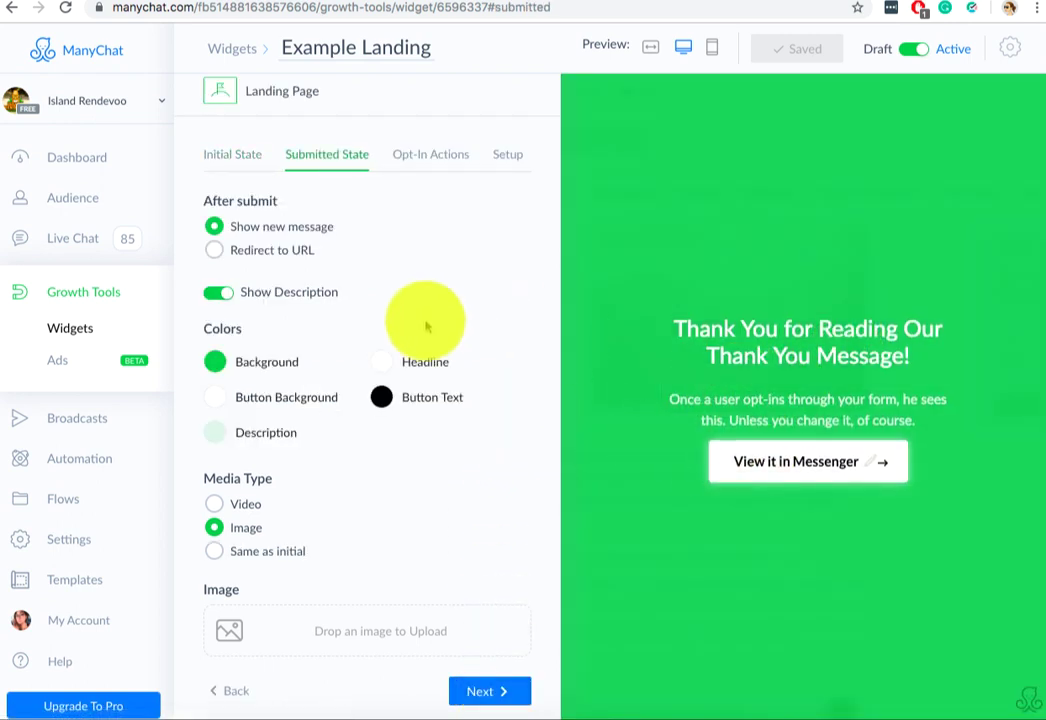
{"action": "scroll", "coordinate": [427, 322], "scroll_direction": "up", "scroll_amount": 1}
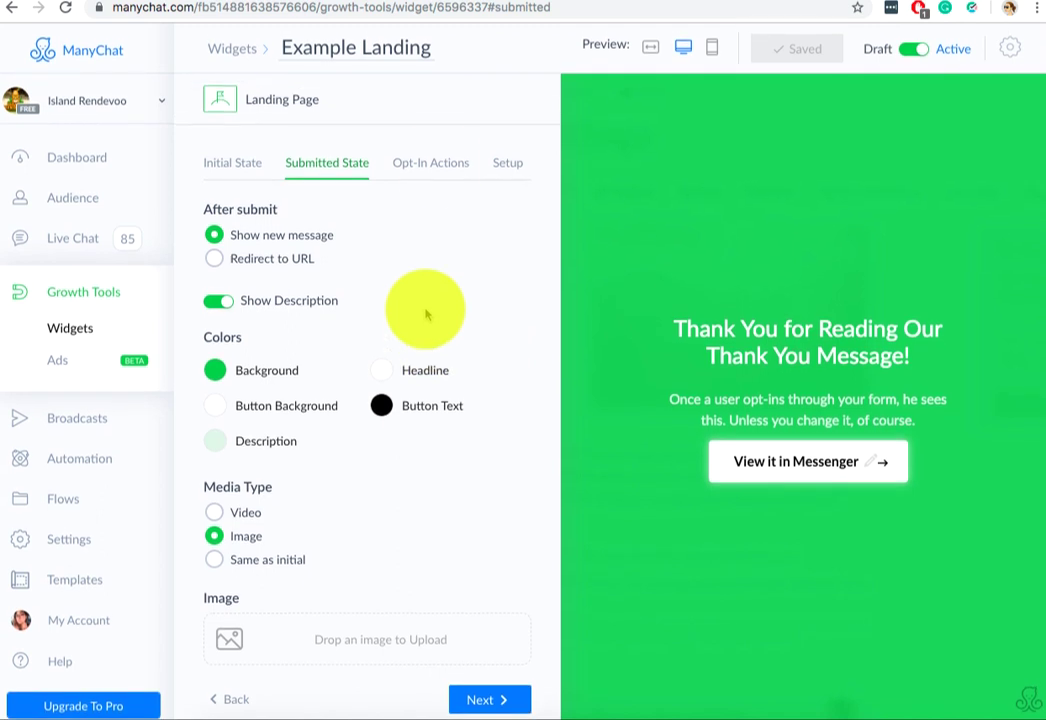
{"action": "left_click", "coordinate": [437, 160]}
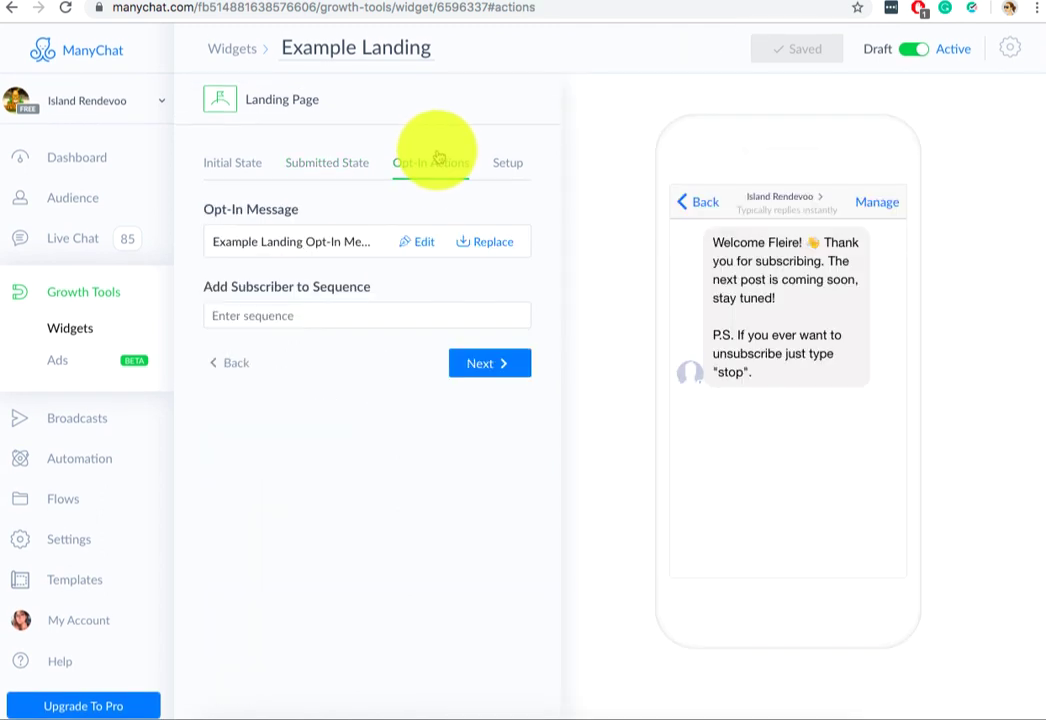
{"action": "left_click", "coordinate": [505, 172]}
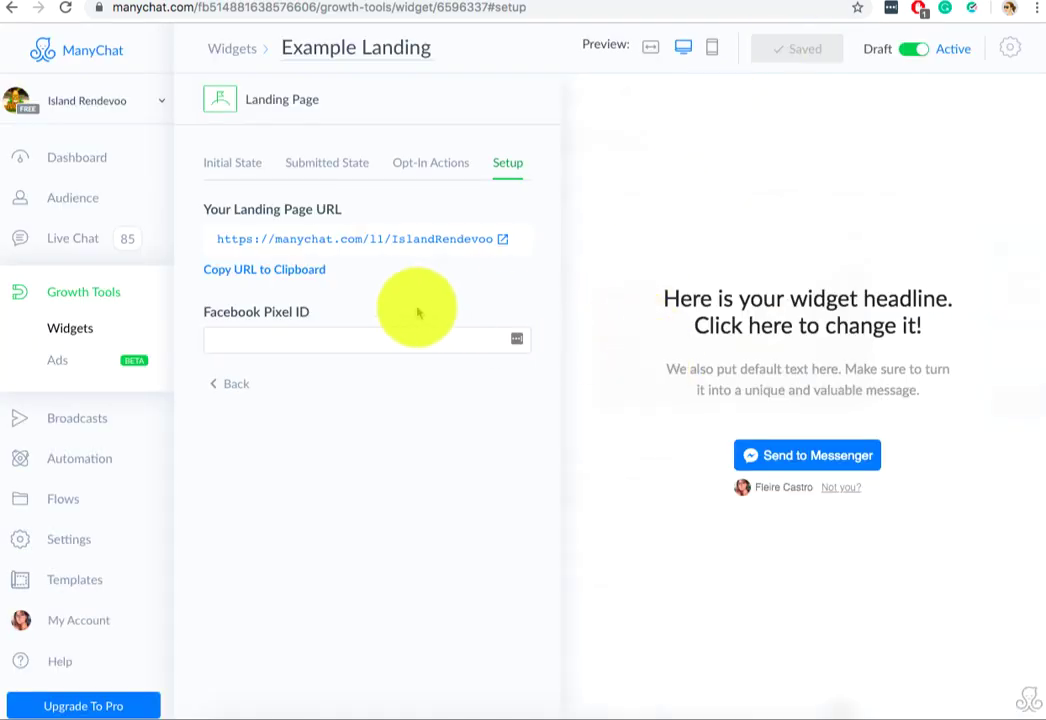
{"action": "left_click", "coordinate": [238, 165]}
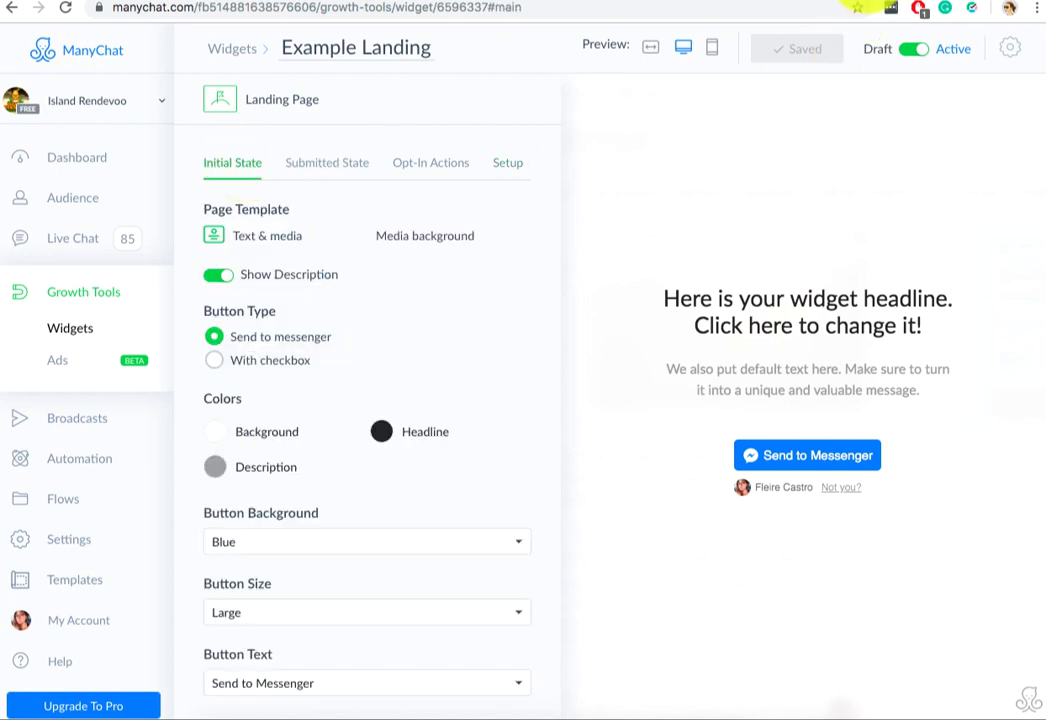
Reopen the Example Landing widget from the widgets list and review its initial state, submitted state and opt-in actions
{"action": "key", "text": "ctrl+Tab"}
{"action": "key", "text": "ctrl+shift+Tab"}
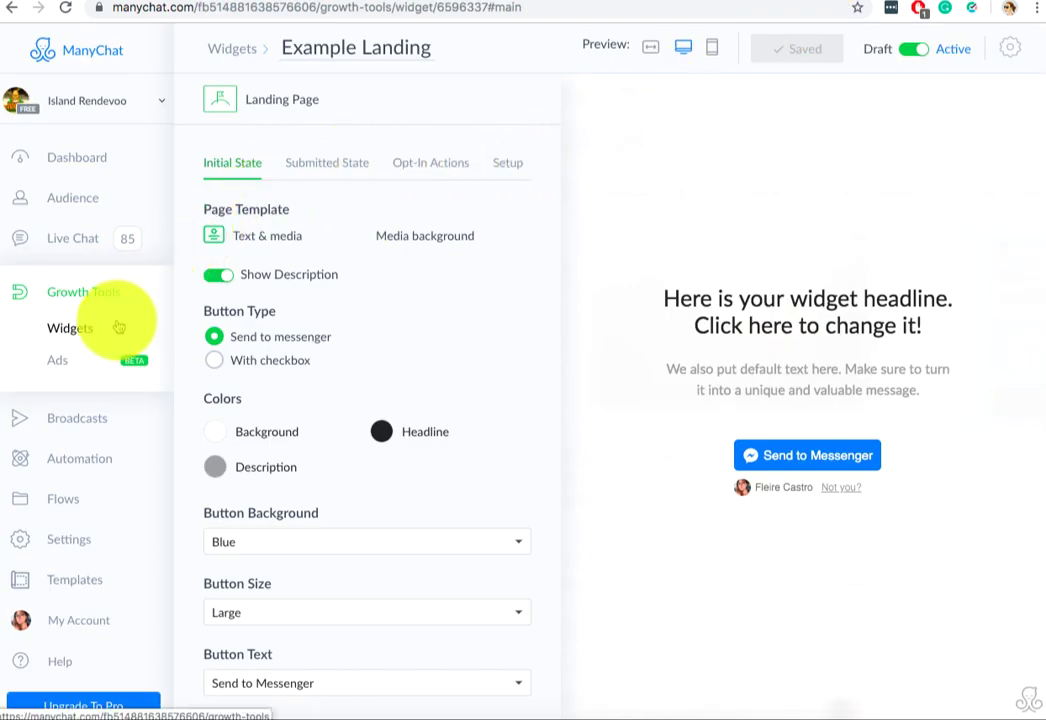
{"action": "left_click", "coordinate": [70, 327]}
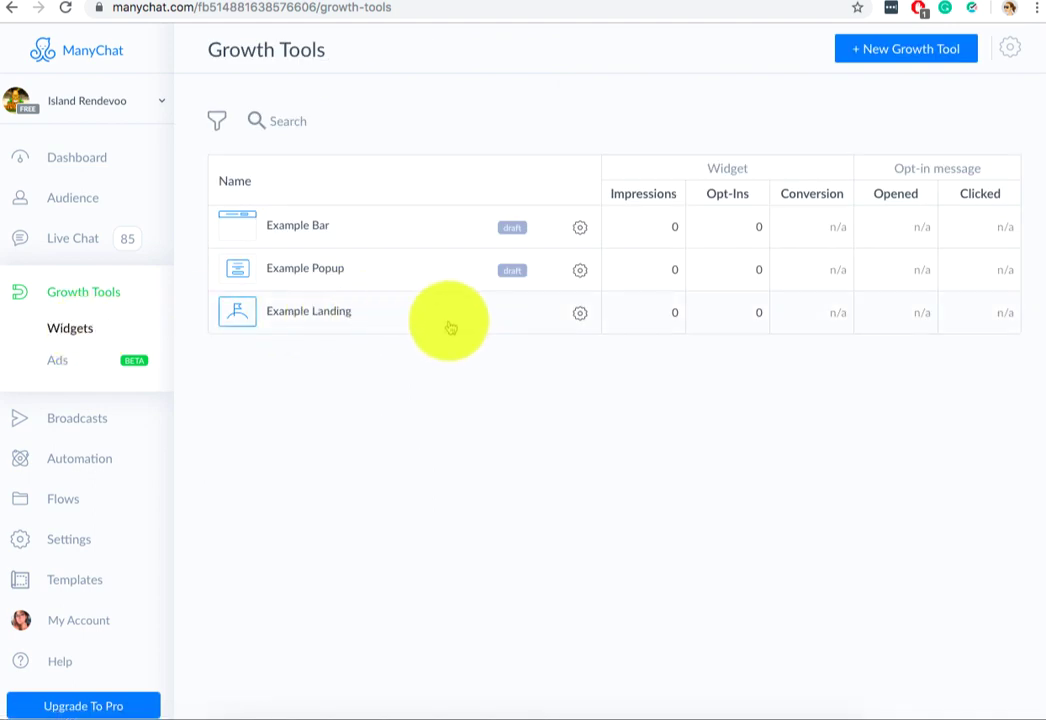
{"action": "left_click", "coordinate": [471, 325]}
{"action": "scroll", "coordinate": [366, 339], "scroll_direction": "down", "scroll_amount": 3}
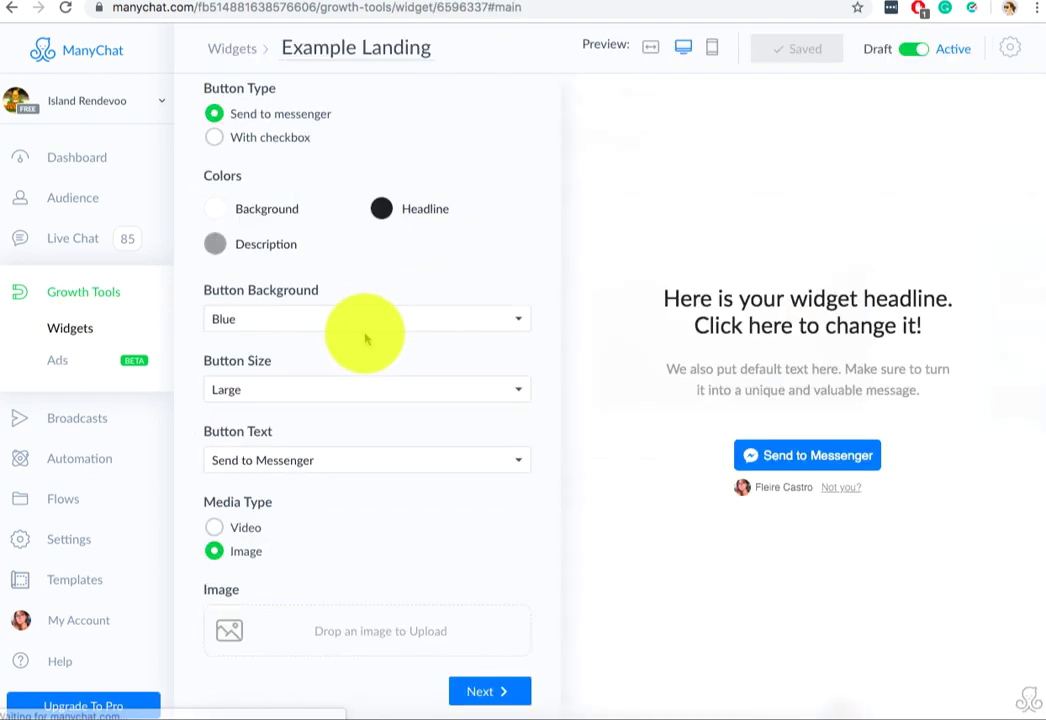
{"action": "scroll", "coordinate": [366, 339], "scroll_direction": "up", "scroll_amount": 3}
{"action": "left_click", "coordinate": [320, 165]}
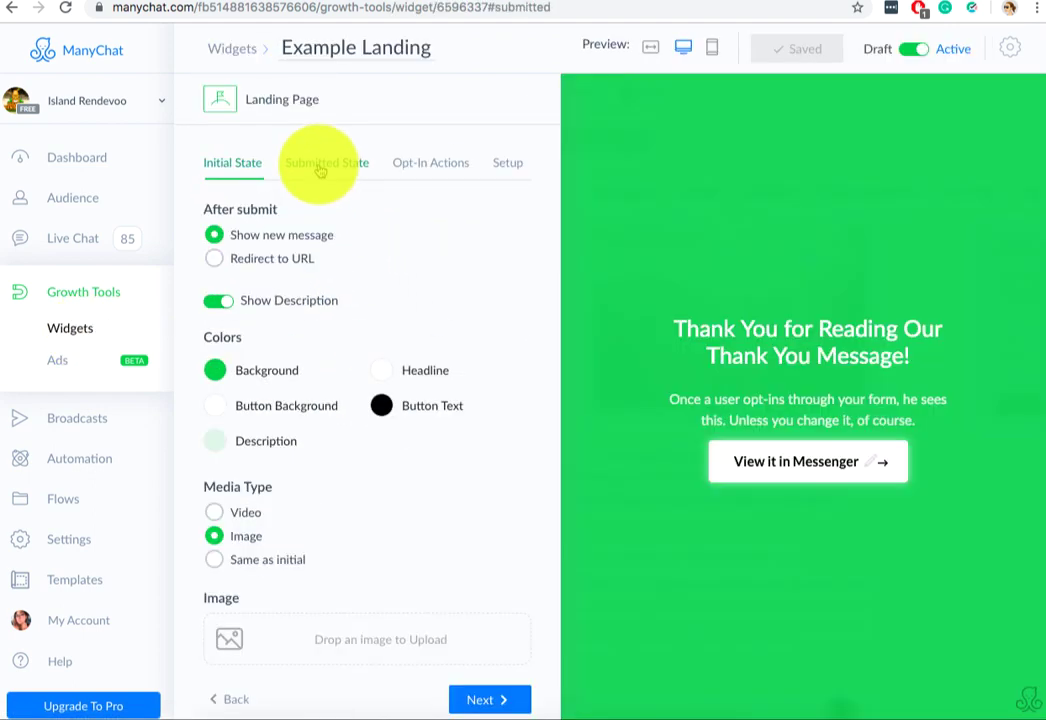
{"action": "left_click", "coordinate": [420, 174]}
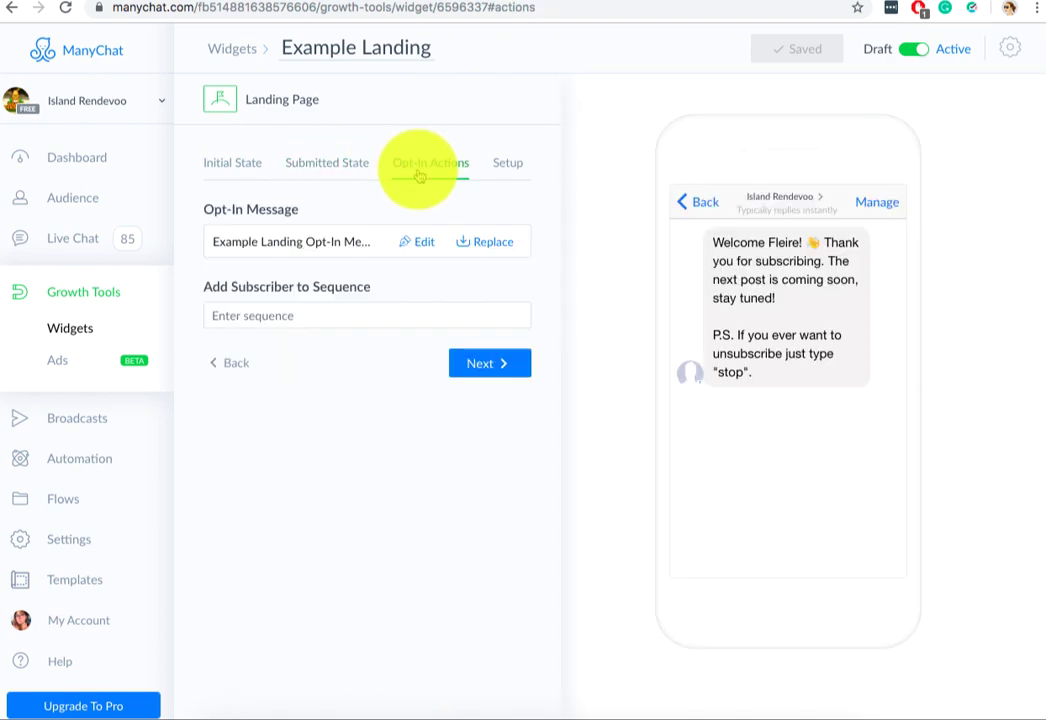
Show the Example Landing widget's setup and open the Island Rendevoo landing page for viewing
{"action": "left_click", "coordinate": [507, 163]}
{"action": "left_click", "coordinate": [649, 47]}
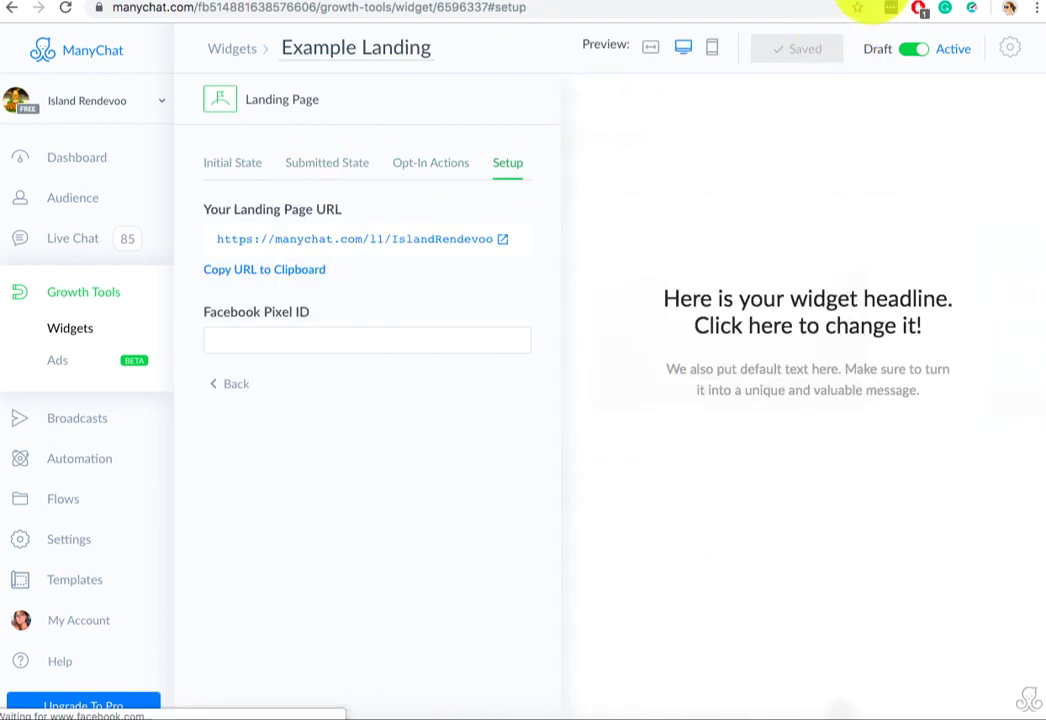
{"action": "left_click", "coordinate": [800, 2]}
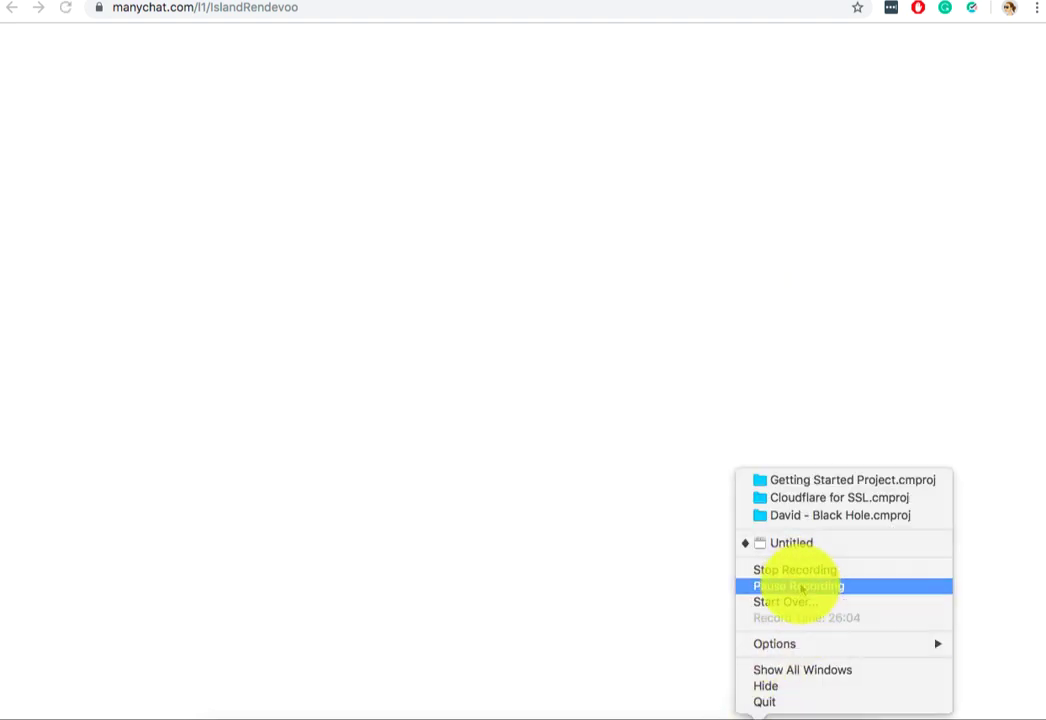
{"action": "left_click", "coordinate": [801, 586]}
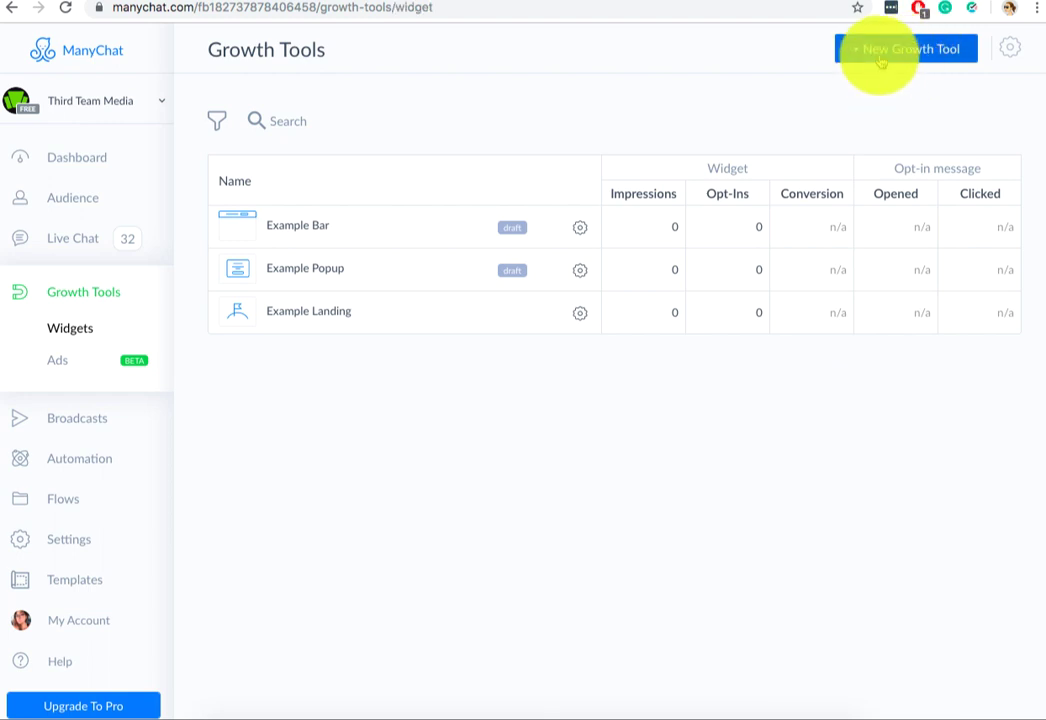
Create a new Customer Chat growth tool and review its opt-in actions and setup settings
{"action": "left_click", "coordinate": [880, 60]}
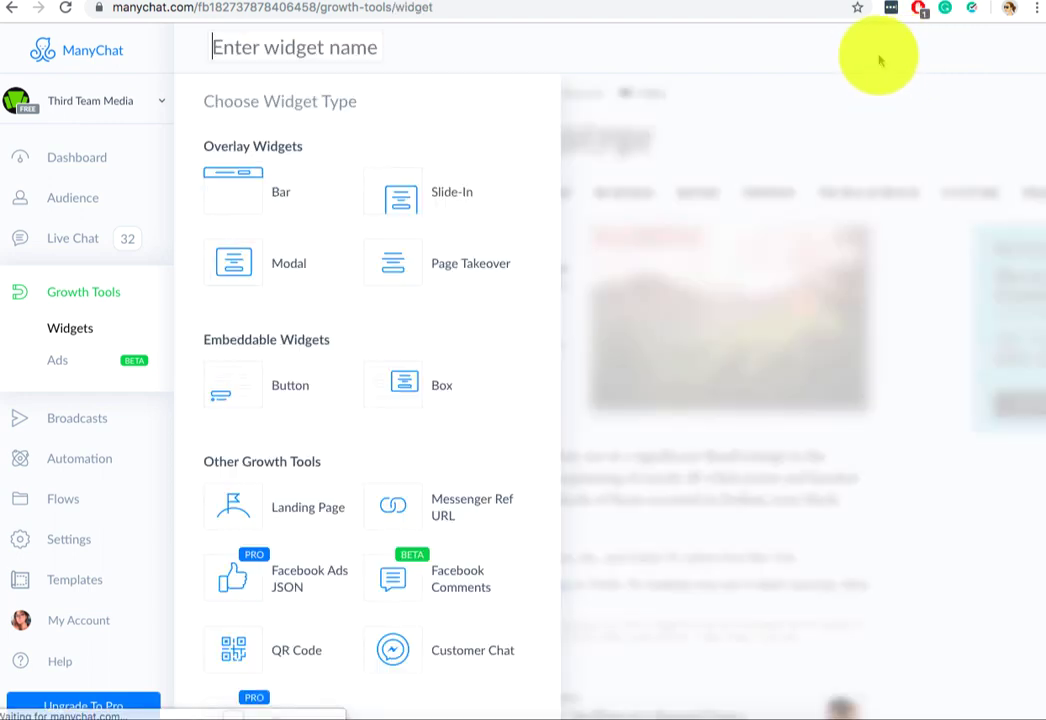
{"action": "left_click", "coordinate": [466, 645]}
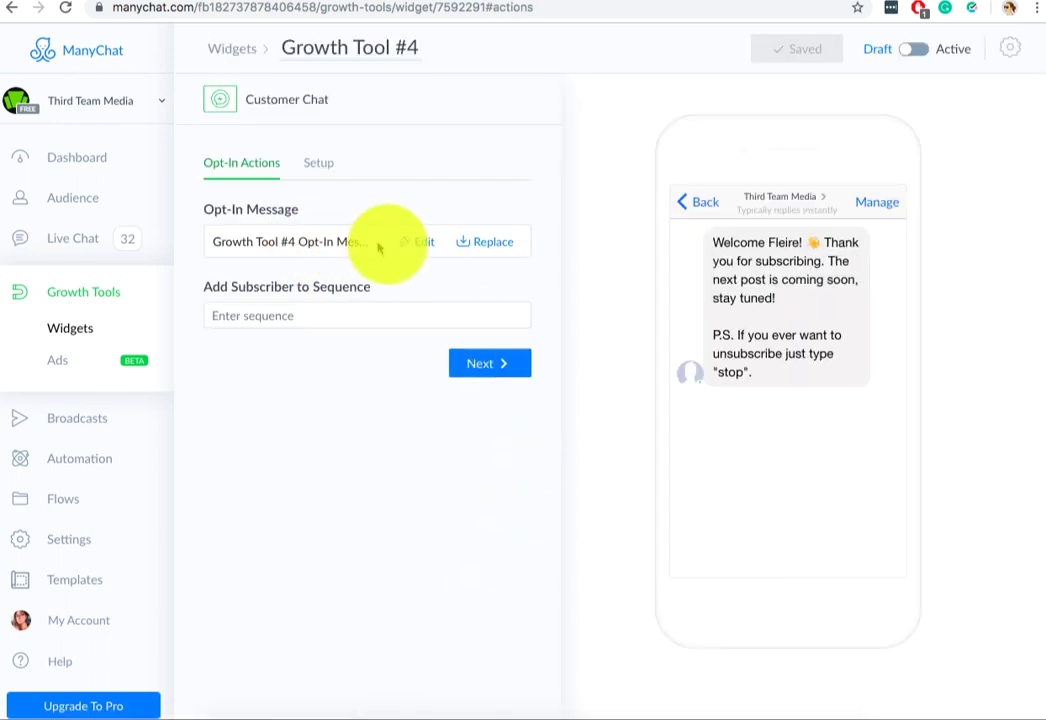
{"action": "left_click", "coordinate": [319, 164]}
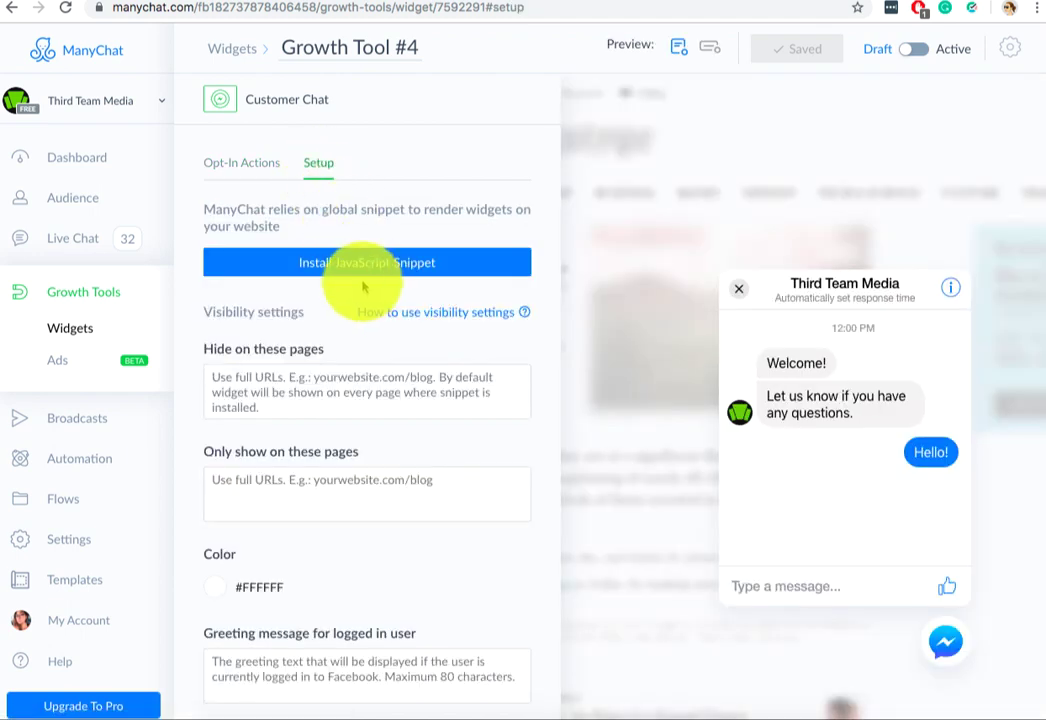
{"action": "left_click", "coordinate": [248, 164]}
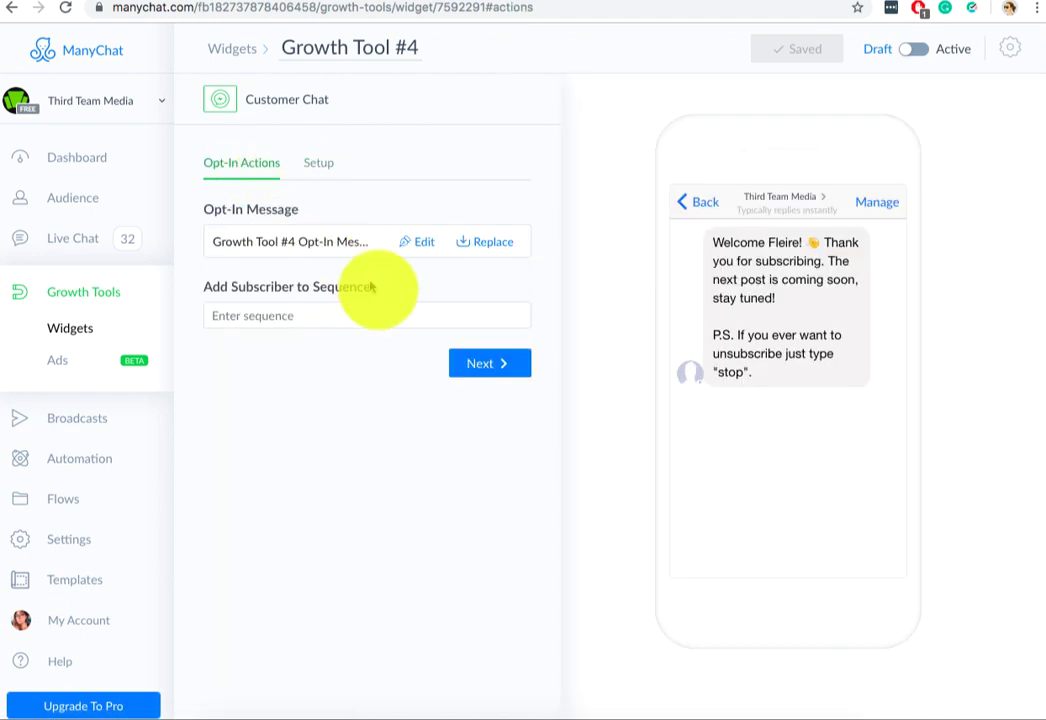
{"action": "left_click", "coordinate": [330, 167]}
{"action": "scroll", "coordinate": [338, 236], "scroll_direction": "down", "scroll_amount": 1}
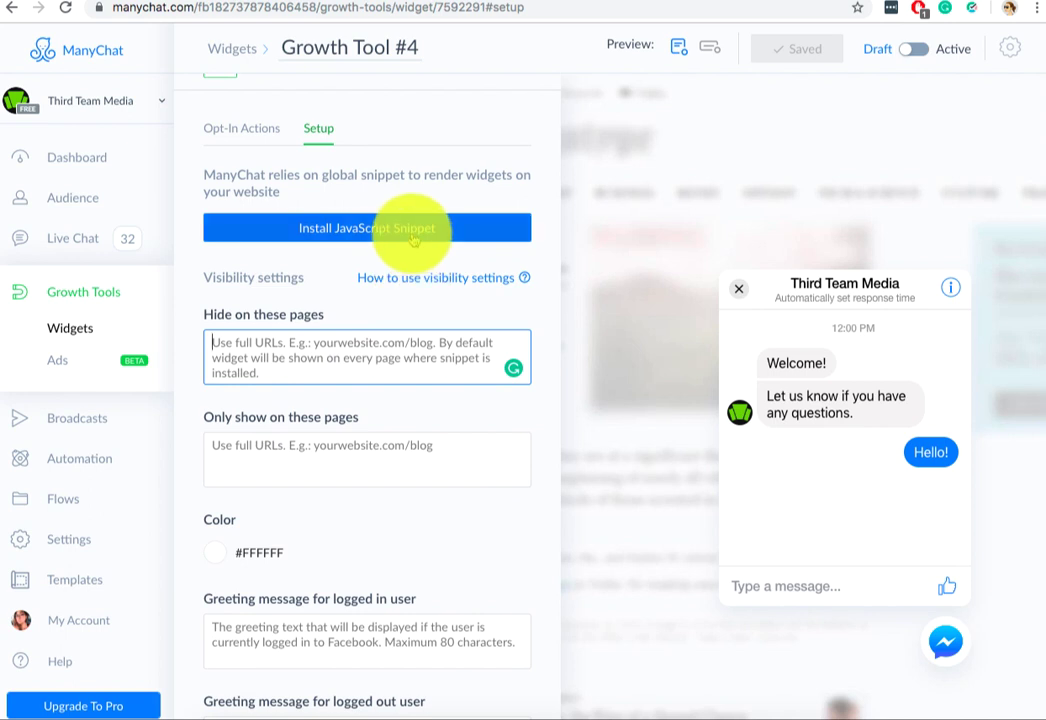
Try different chat colors for the Customer Chat widget and set its color to green #9CCC65
{"action": "scroll", "coordinate": [397, 297], "scroll_direction": "down", "scroll_amount": 5}
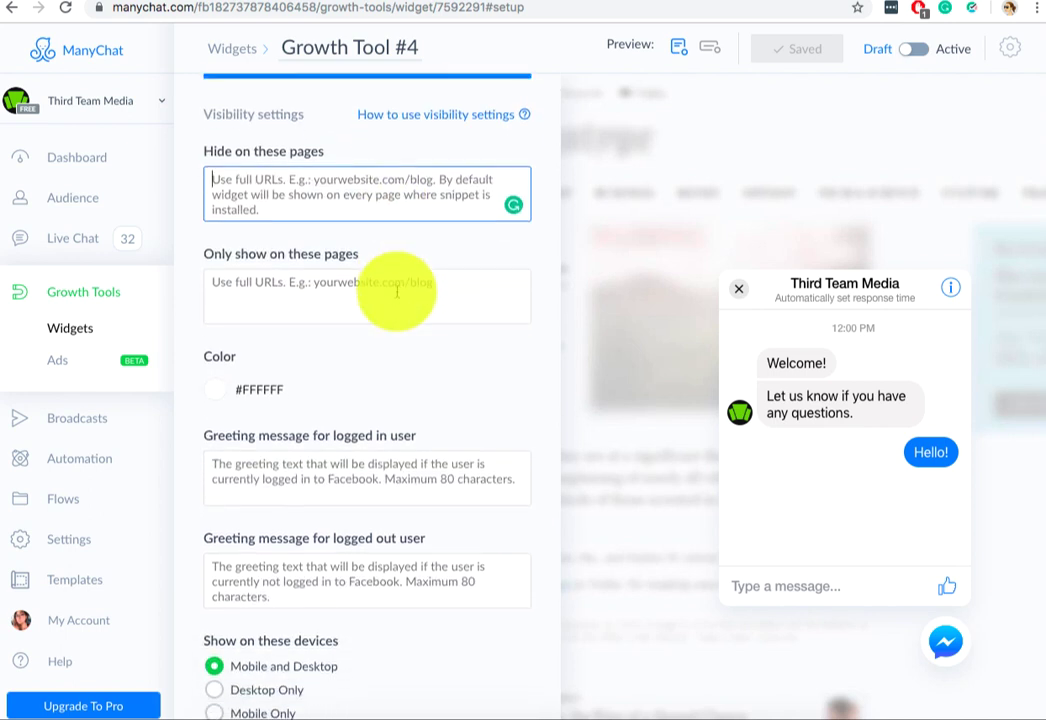
{"action": "left_click", "coordinate": [245, 324]}
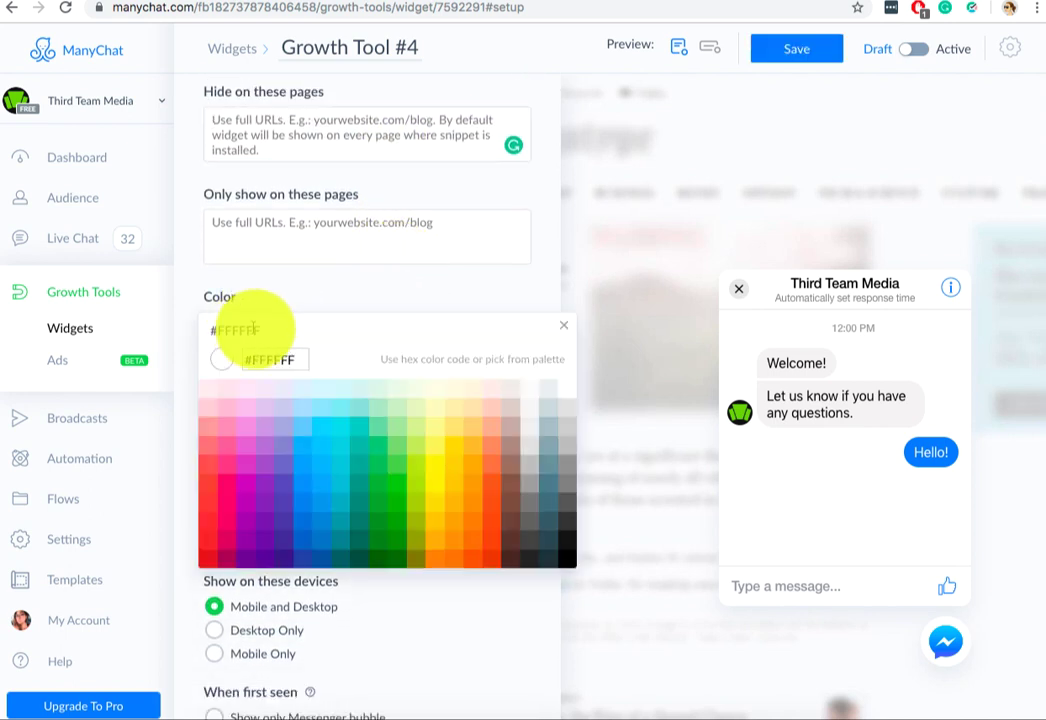
{"action": "left_click", "coordinate": [399, 450]}
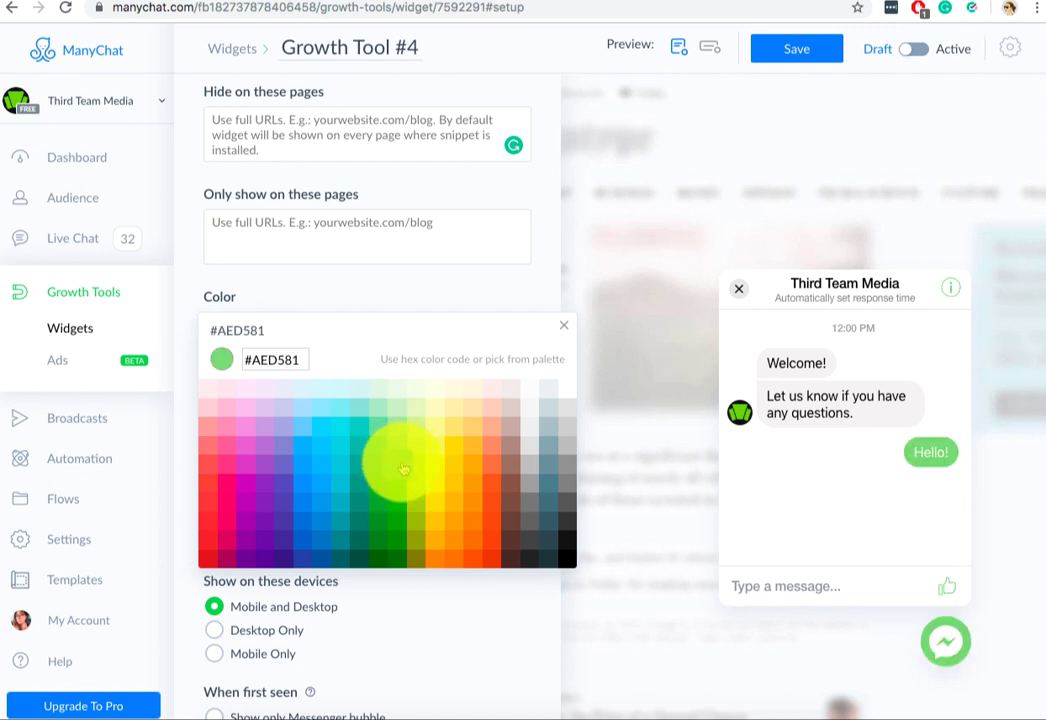
{"action": "left_click", "coordinate": [490, 476]}
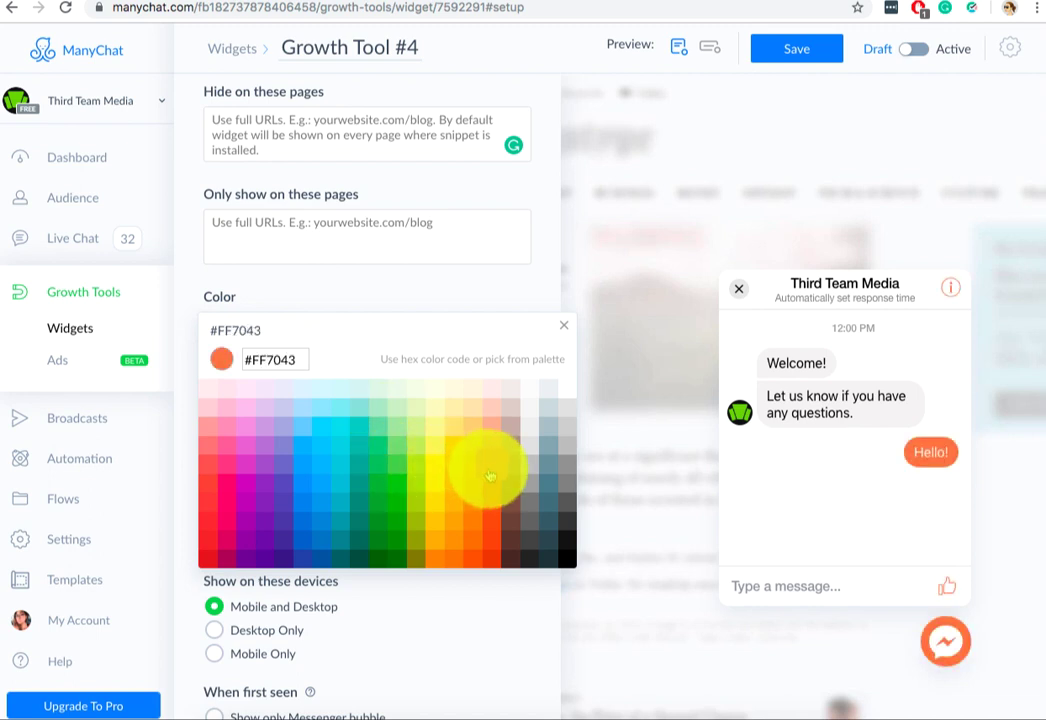
{"action": "left_click", "coordinate": [398, 467]}
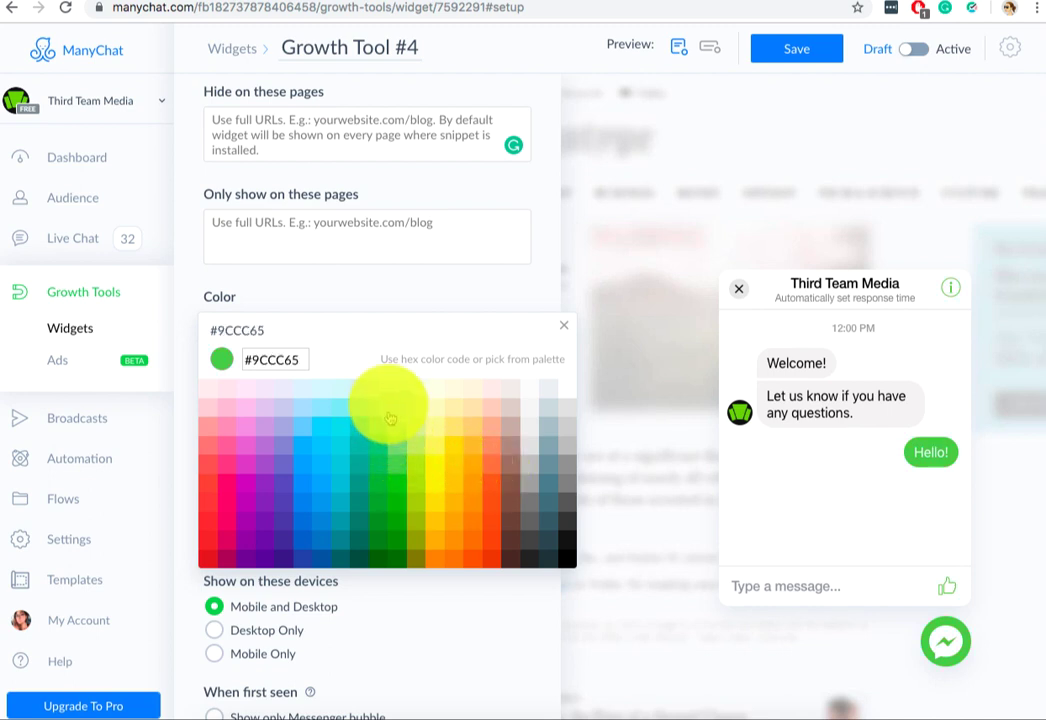
{"action": "left_click", "coordinate": [390, 293]}
{"action": "scroll", "coordinate": [390, 293], "scroll_direction": "down", "scroll_amount": 1}
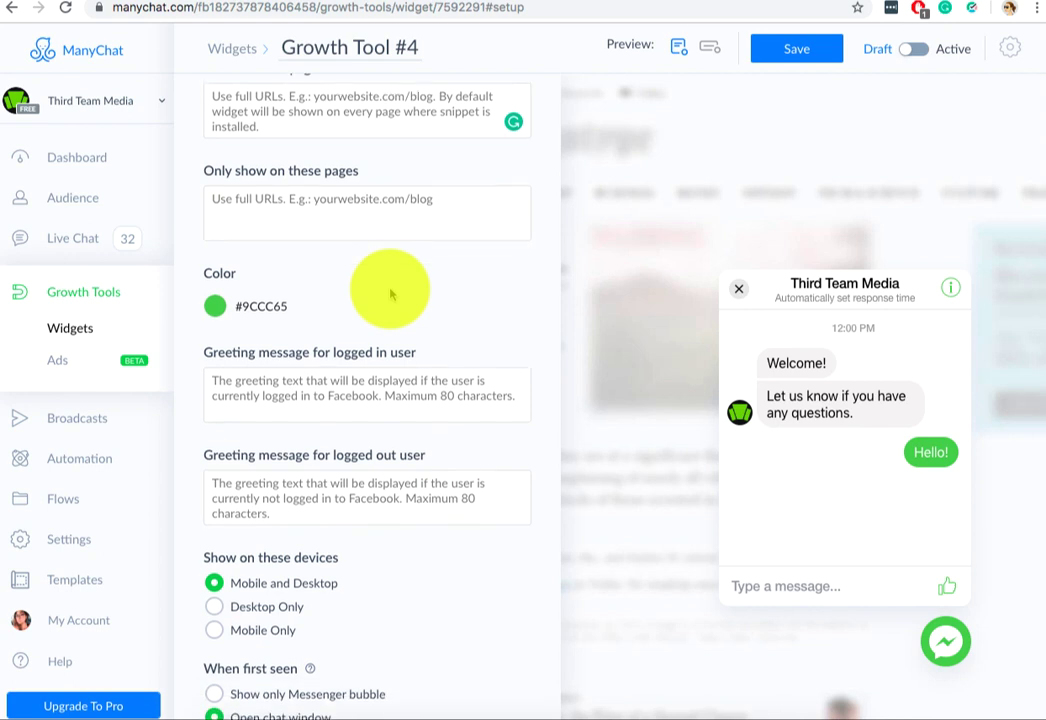
Set the Customer Chat widget to show on Desktop Only
{"action": "left_click", "coordinate": [353, 382]}
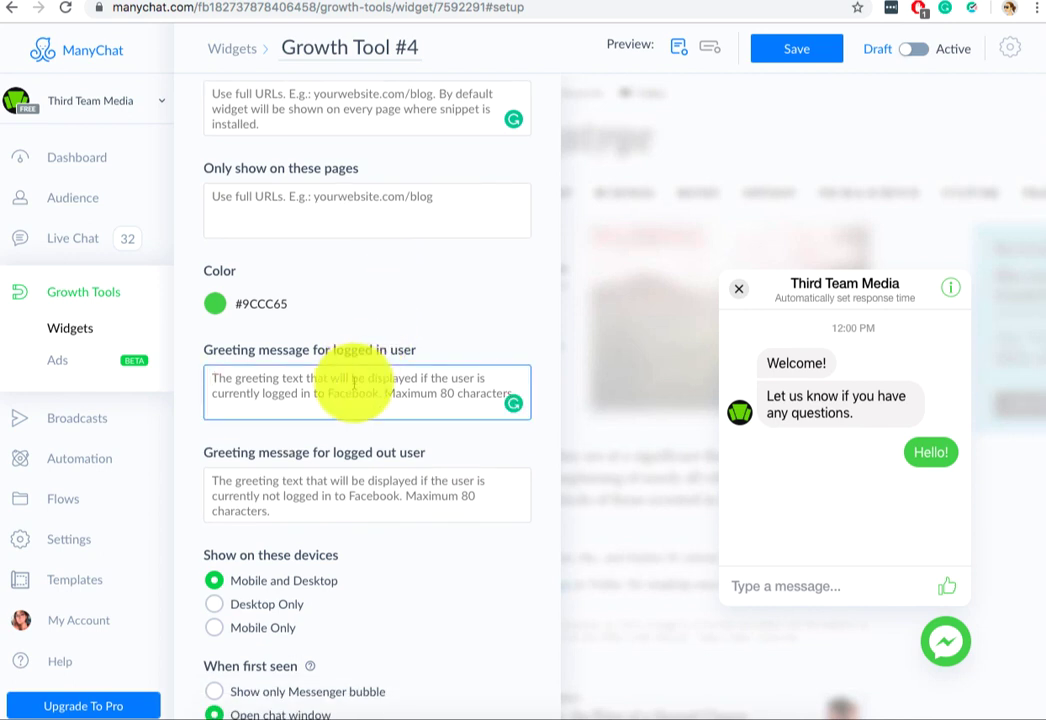
{"action": "scroll", "coordinate": [355, 382], "scroll_direction": "down", "scroll_amount": 5}
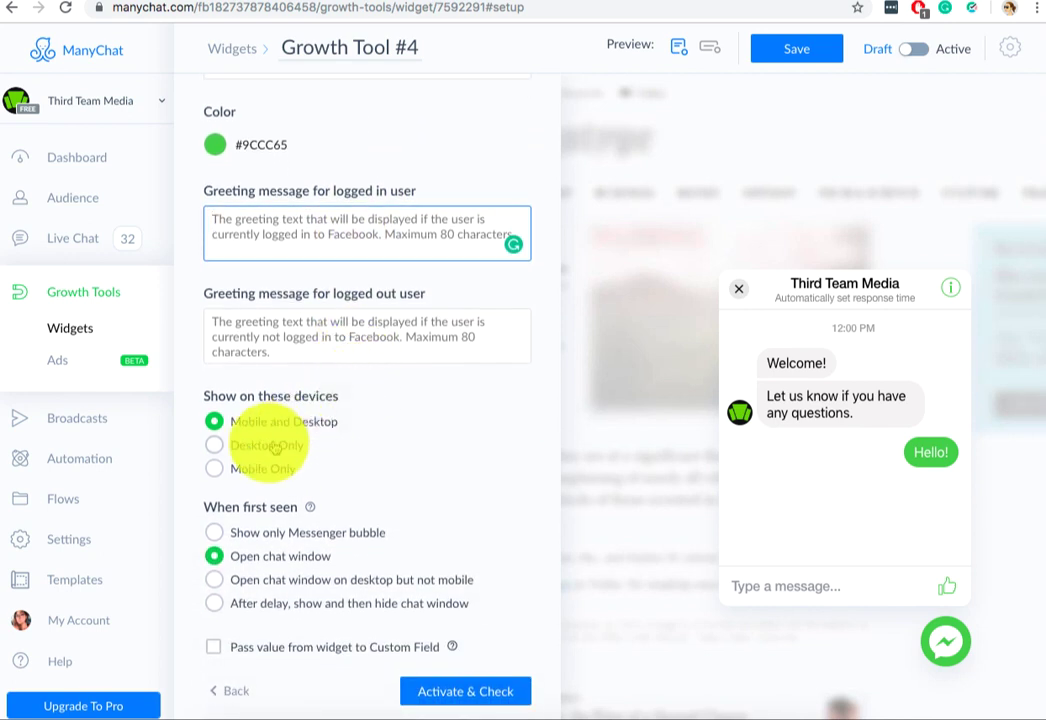
{"action": "left_click", "coordinate": [265, 450]}
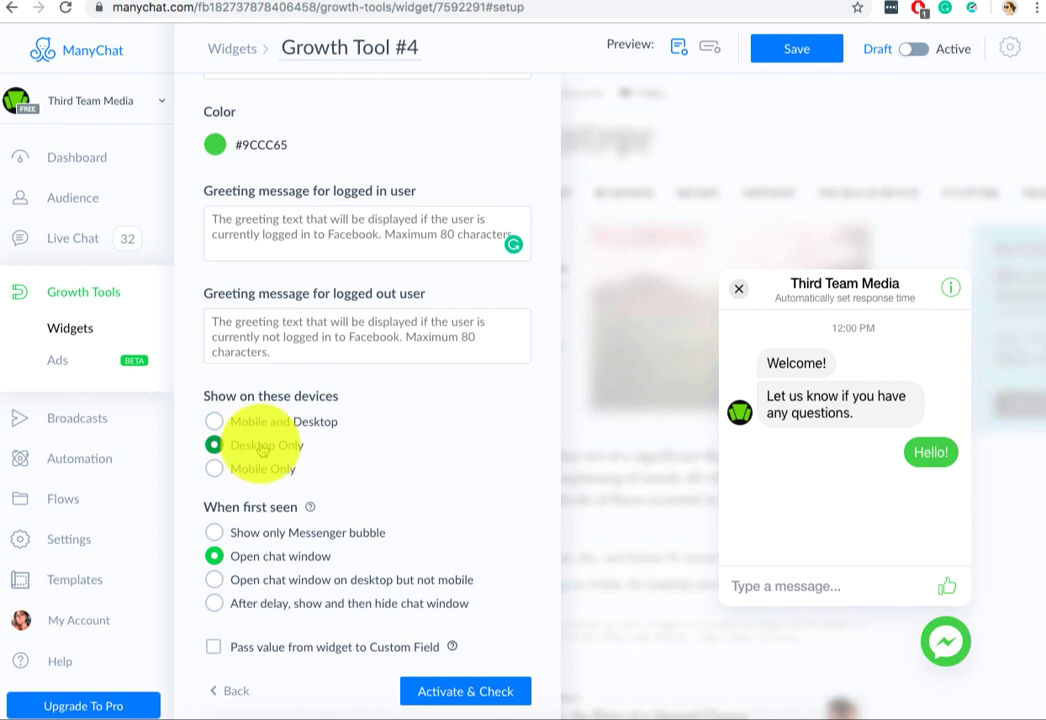
Rename the growth tool as Customer Chat
{"action": "scroll", "coordinate": [368, 460], "scroll_direction": "up", "scroll_amount": 5}
{"action": "scroll", "coordinate": [368, 460], "scroll_direction": "up", "scroll_amount": 6}
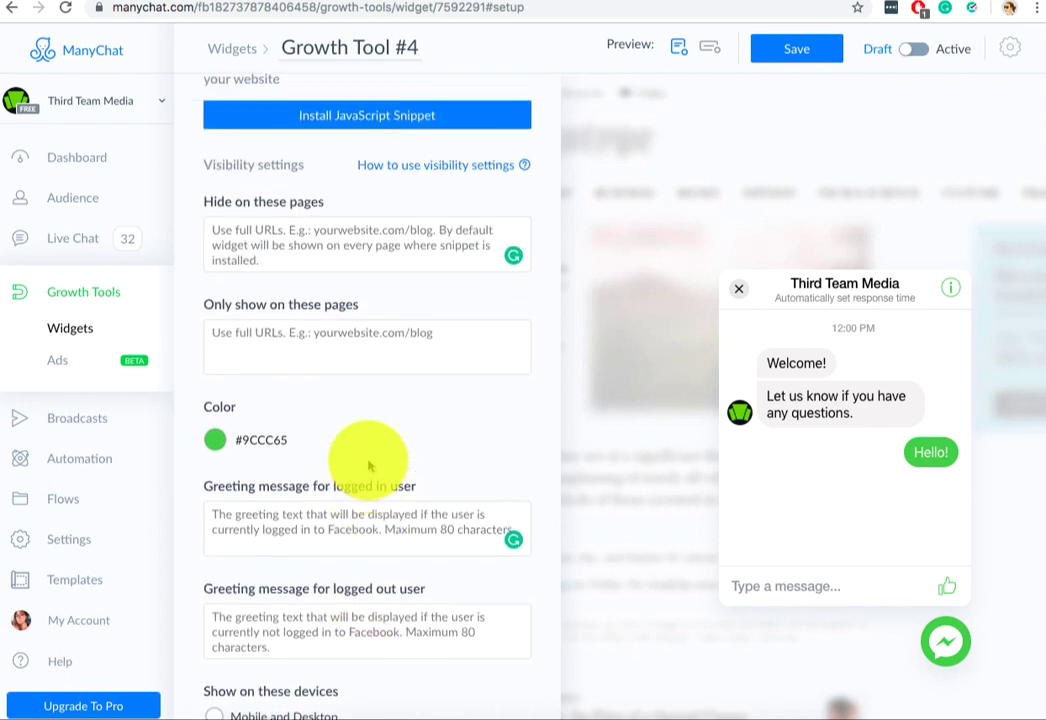
{"action": "scroll", "coordinate": [368, 465], "scroll_direction": "up", "scroll_amount": 1}
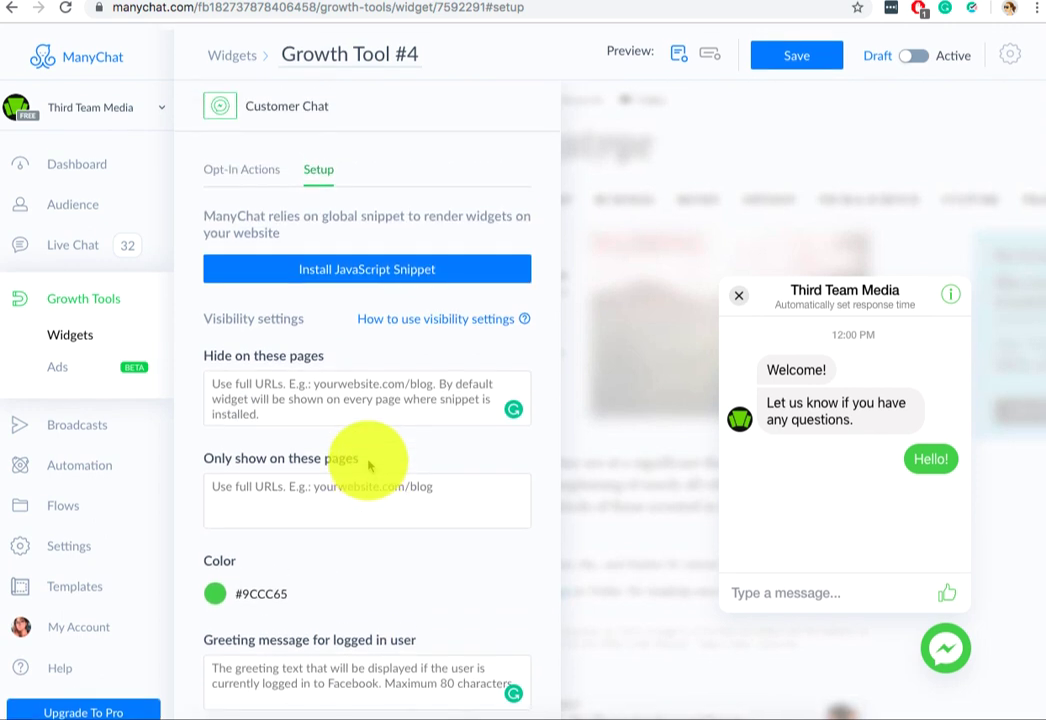
{"action": "left_click", "coordinate": [405, 47]}
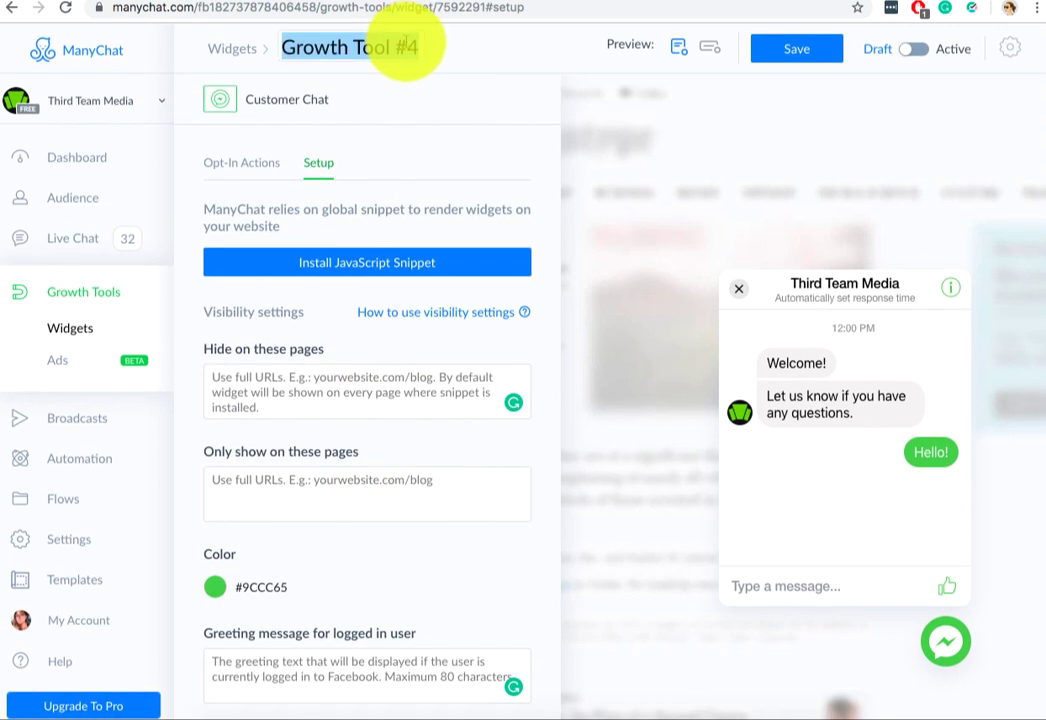
{"action": "type", "text": "Customer Chat"}
{"action": "key", "text": "Return"}
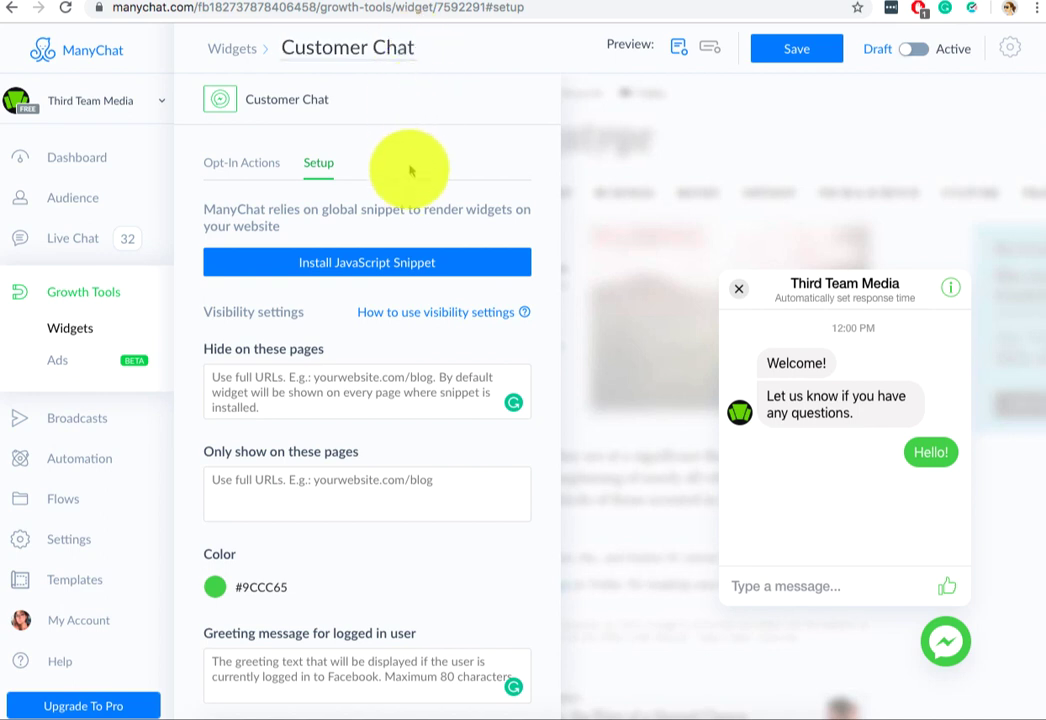
{"action": "scroll", "coordinate": [418, 318], "scroll_direction": "down", "scroll_amount": 1}
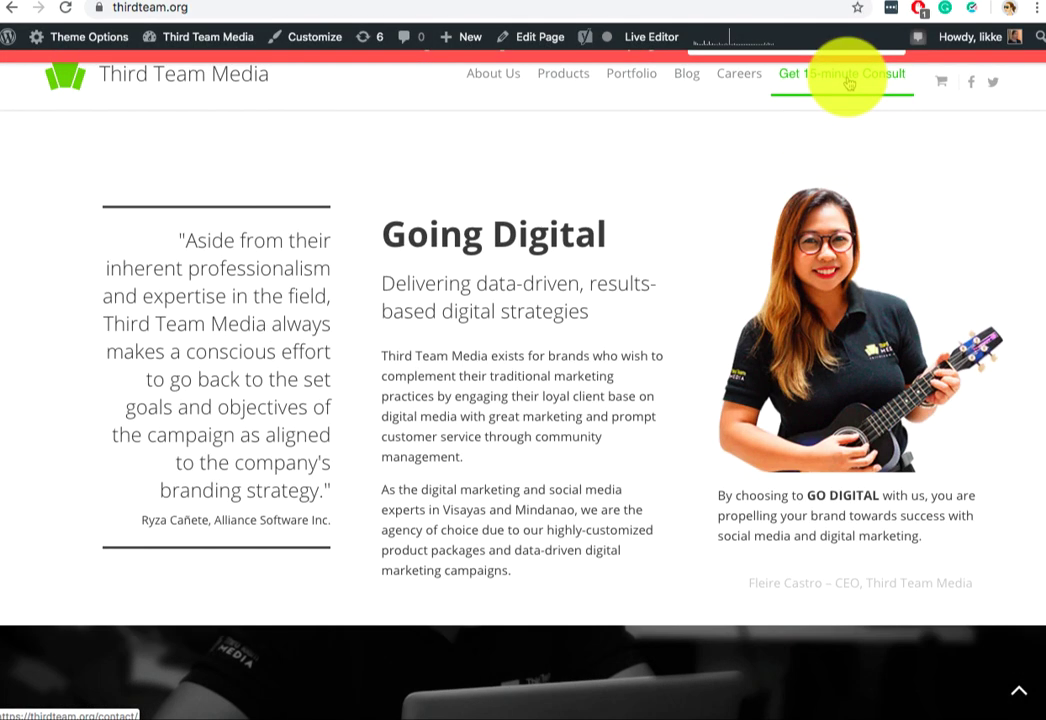
{"action": "left_click", "coordinate": [848, 83]}
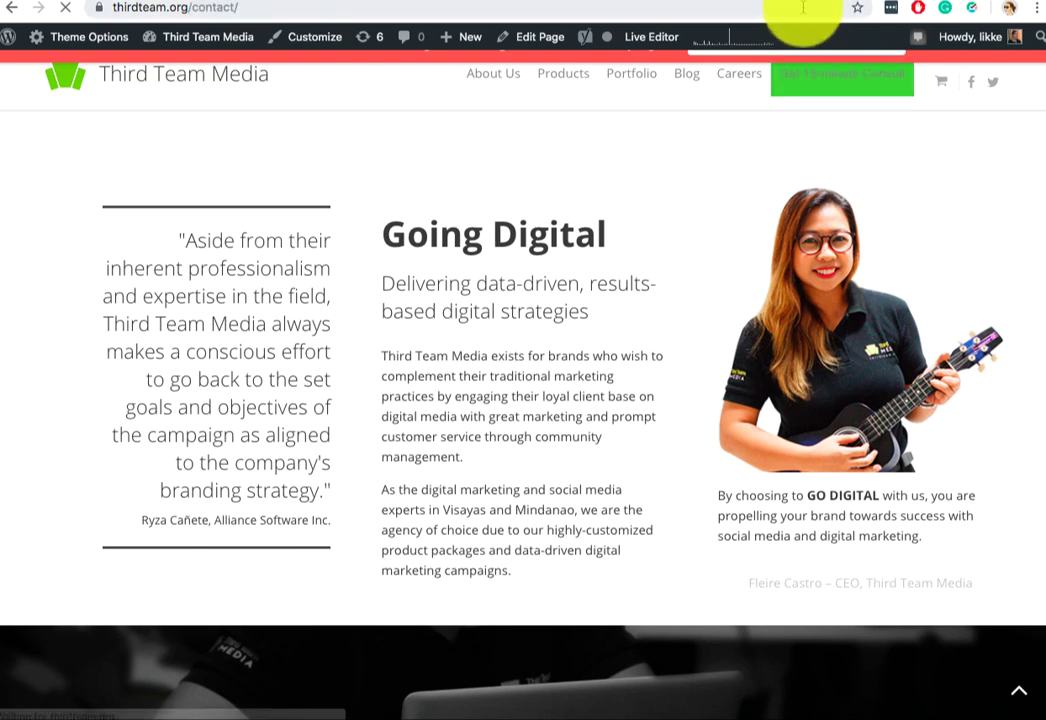
{"action": "left_click", "coordinate": [750, 6]}
{"action": "key", "text": "ctrl+Tab"}
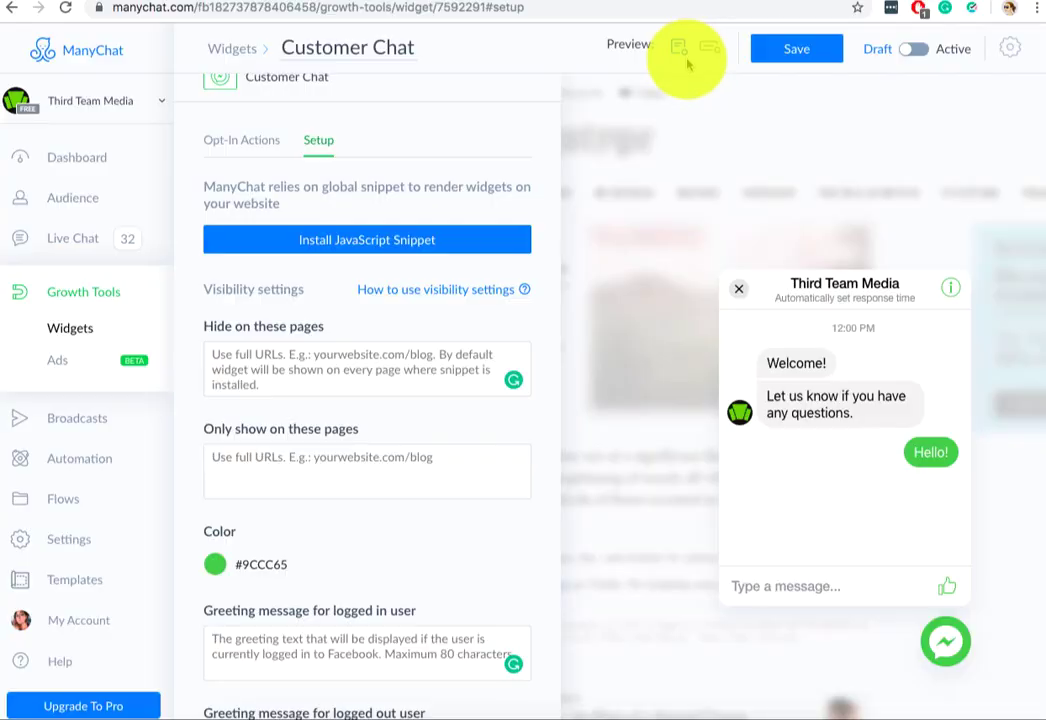
{"action": "left_click", "coordinate": [337, 370]}
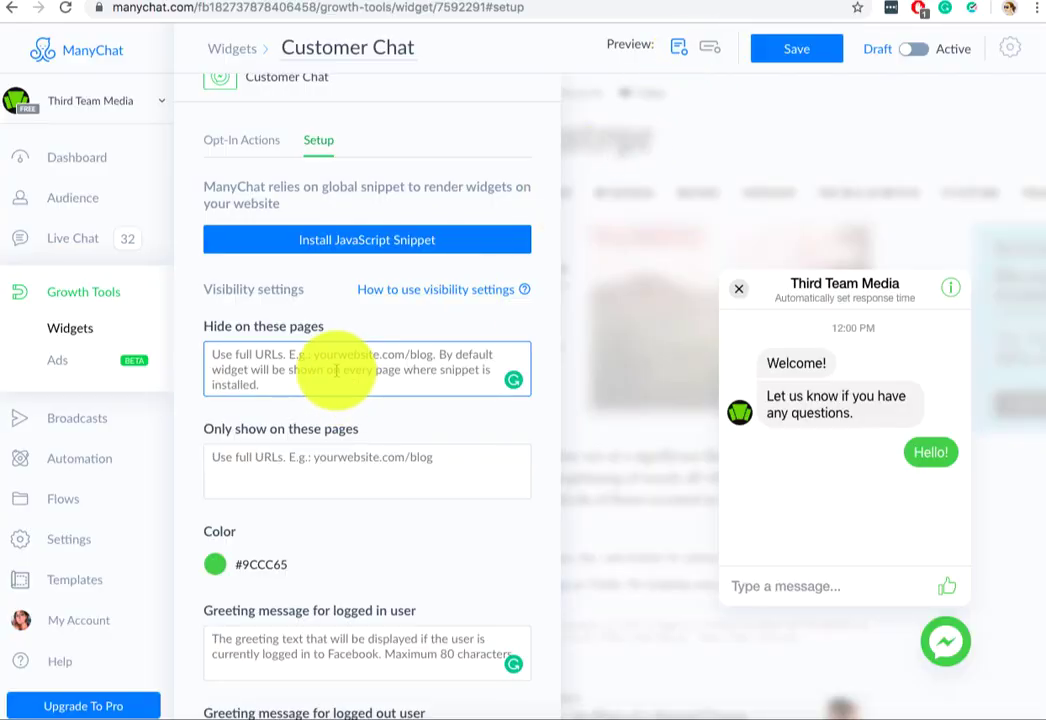
{"action": "type", "text": "https://thirdteam.org/contact/"}
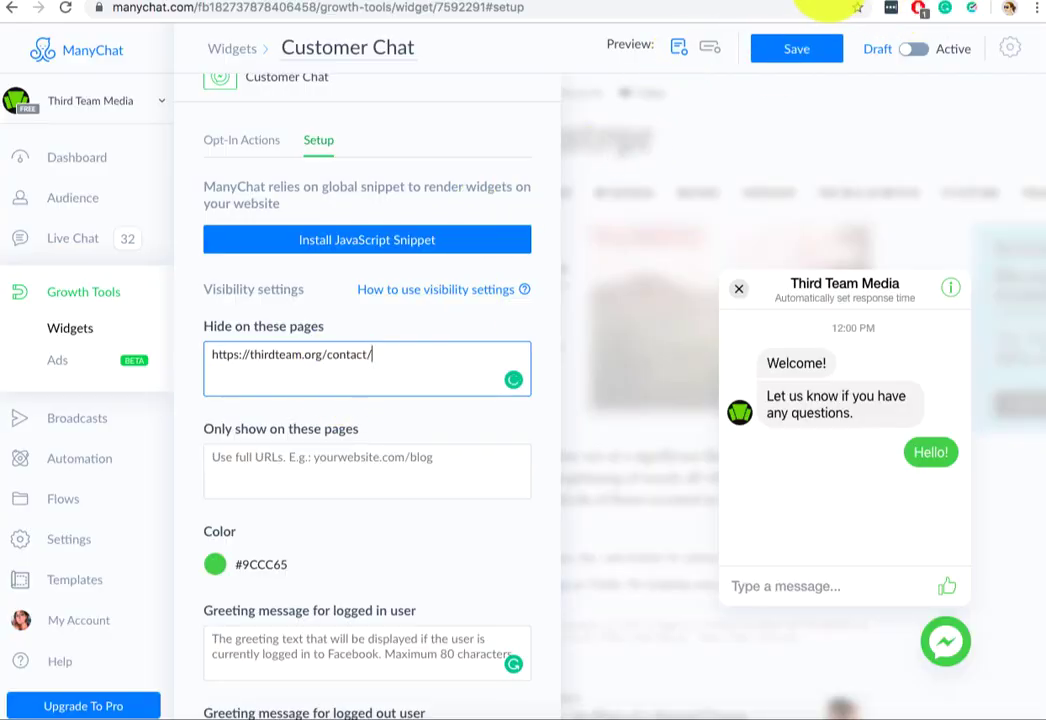
{"action": "key", "text": "ctrl+shift+Tab"}
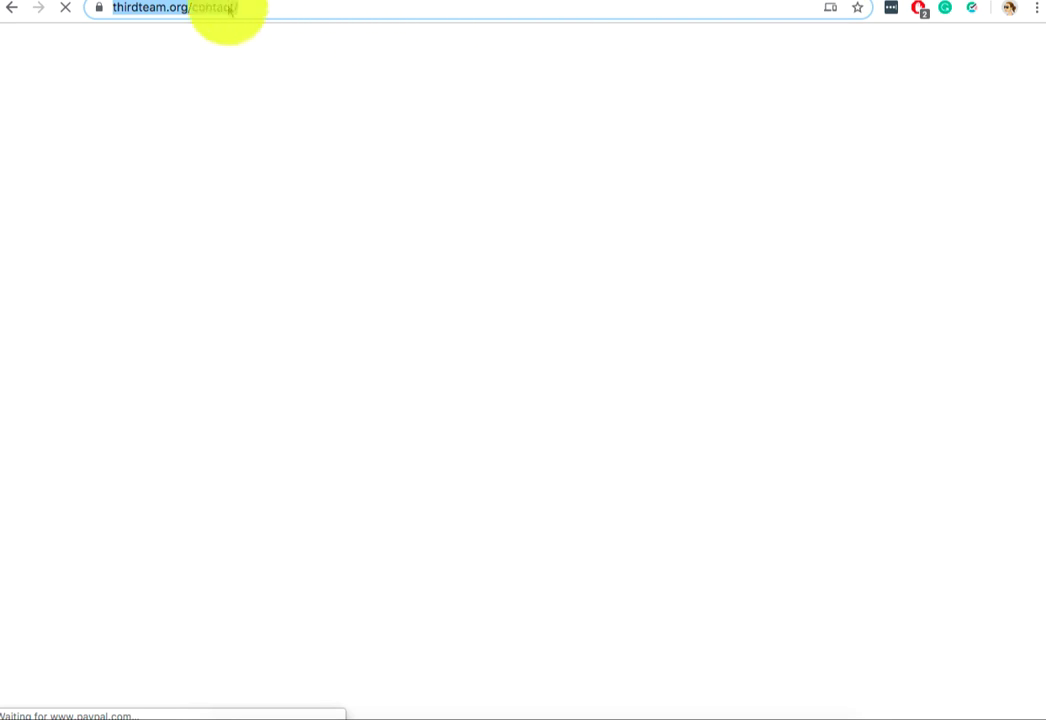
{"action": "left_click", "coordinate": [507, 44]}
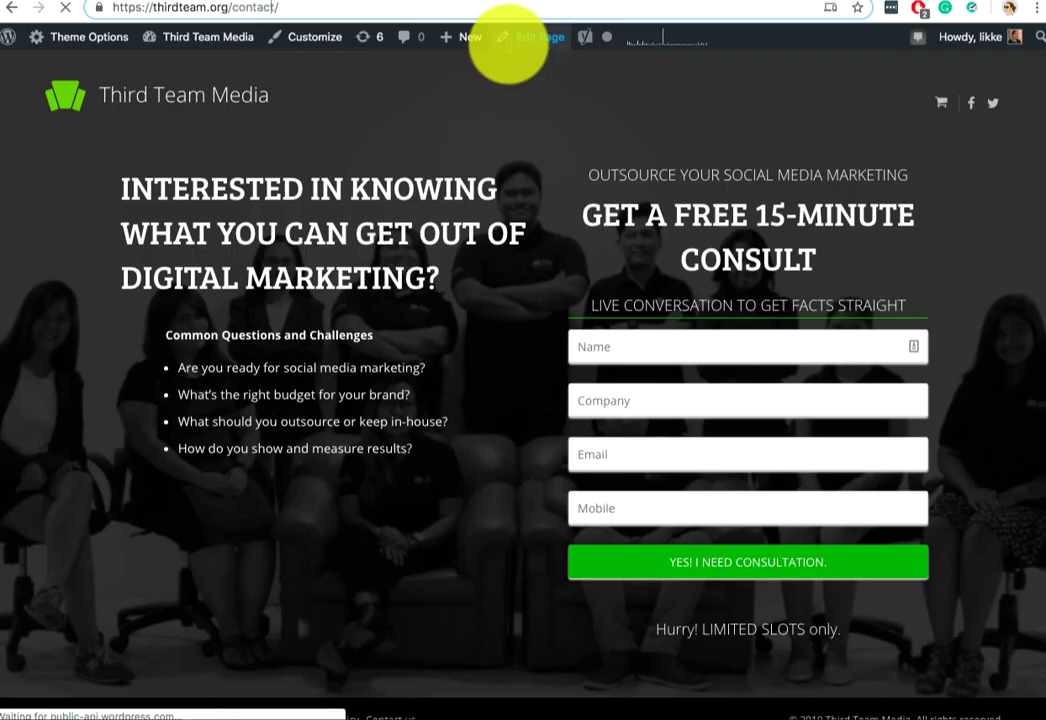
{"action": "mouse_move", "coordinate": [510, 51]}
{"action": "key", "text": "BackSpace"}
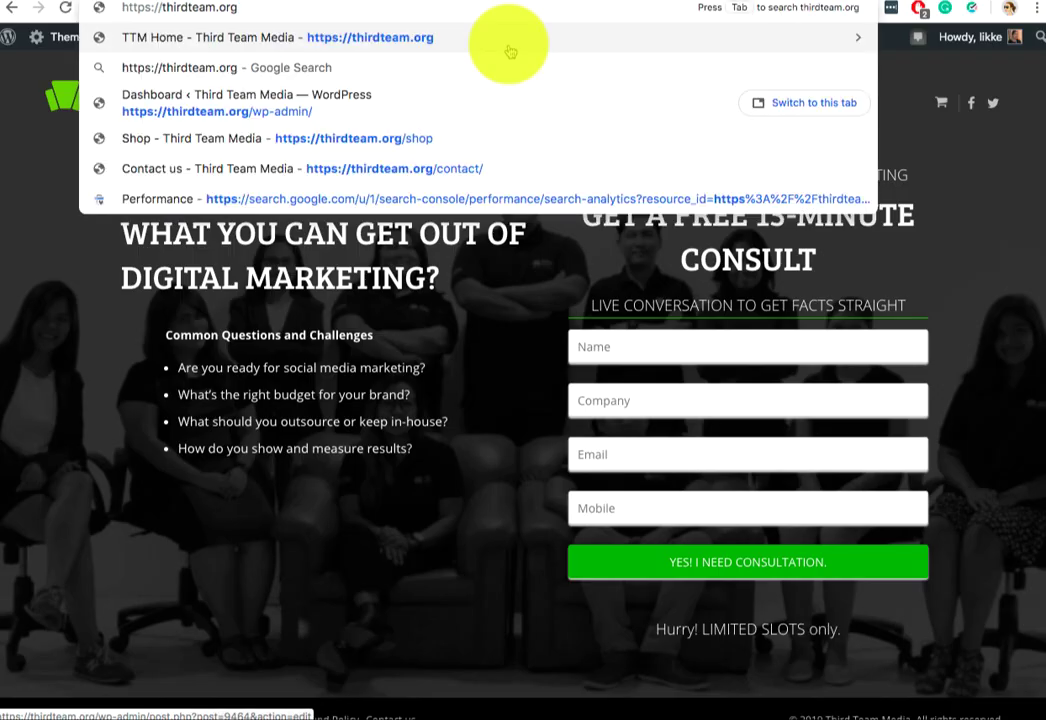
{"action": "key", "text": "Return"}
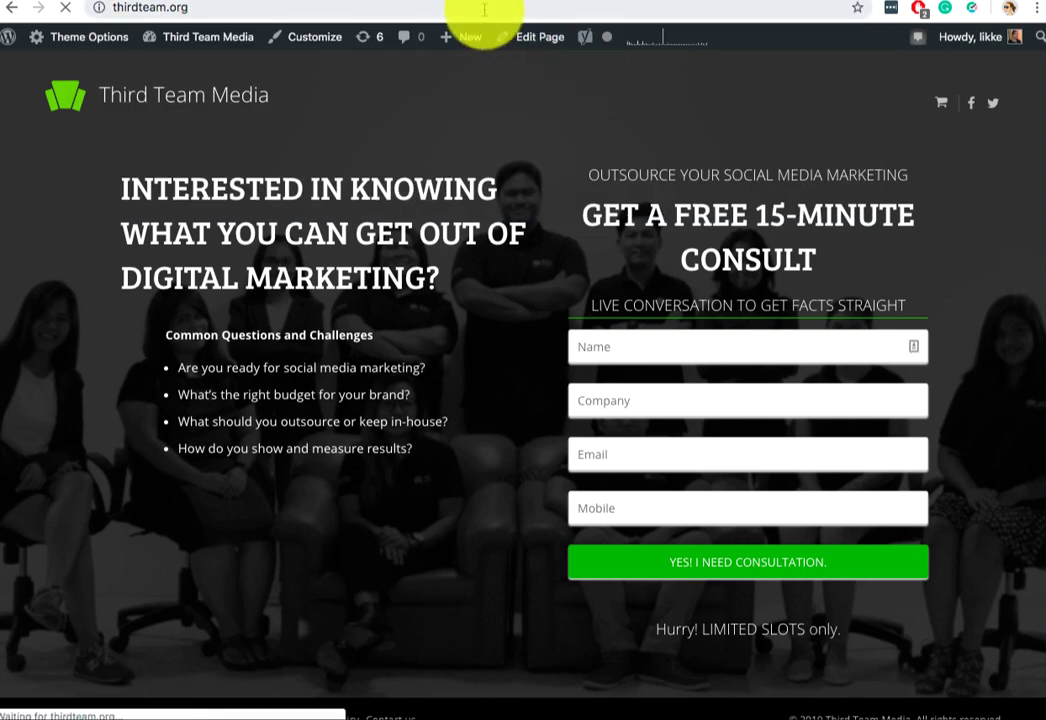
{"action": "left_click", "coordinate": [500, 9]}
{"action": "key", "text": "ctrl+c"}
{"action": "left_click", "coordinate": [712, 3]}
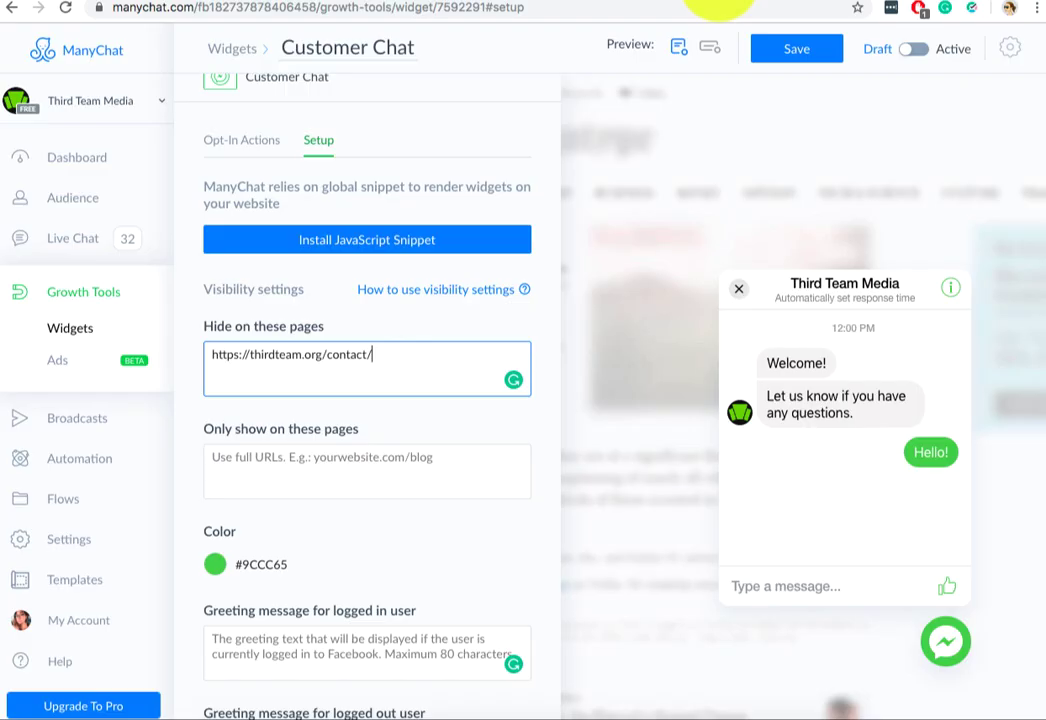
{"action": "left_click", "coordinate": [295, 455]}
{"action": "key", "text": "ctrl+v"}
Set the logged-in greeting to "Welcome! How can we help you today?" and the logged-out greeting to "Hi there! What can we help you with?"
{"action": "scroll", "coordinate": [293, 458], "scroll_direction": "down", "scroll_amount": 3}
{"action": "left_click", "coordinate": [327, 491]}
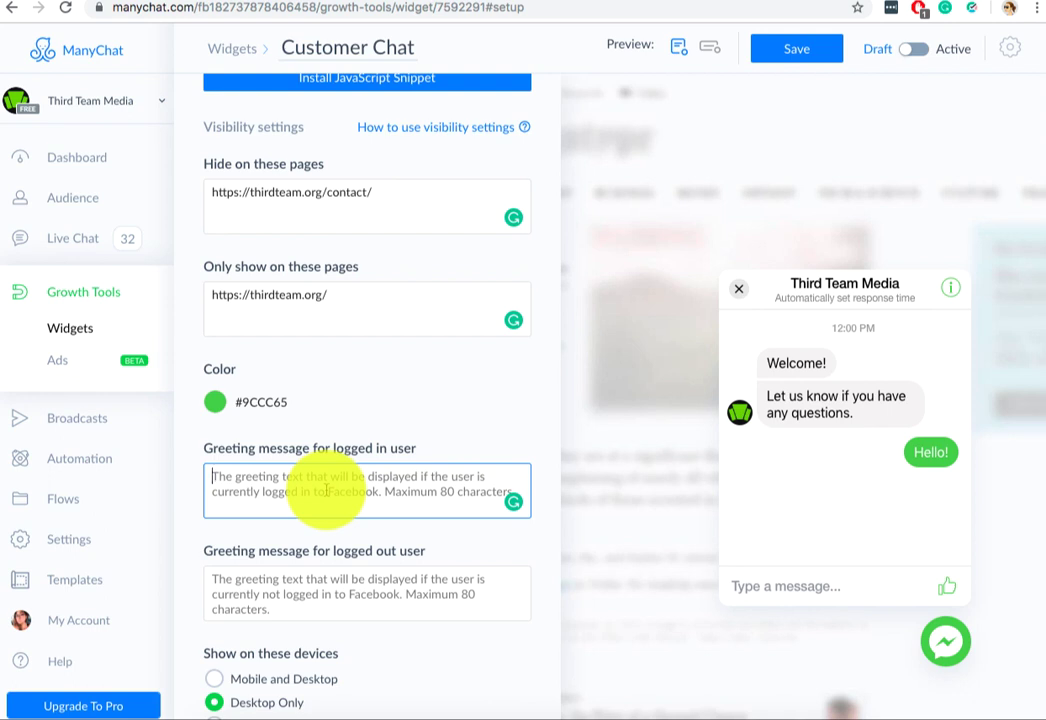
{"action": "scroll", "coordinate": [326, 491], "scroll_direction": "down", "scroll_amount": 1}
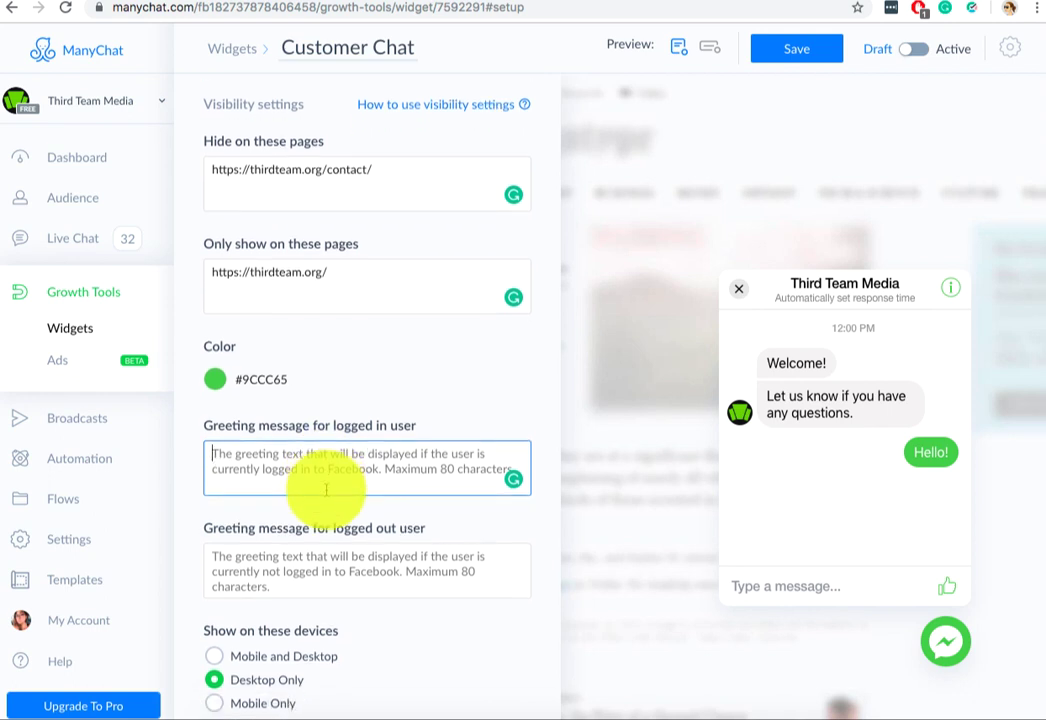
{"action": "type", "text": "We"}
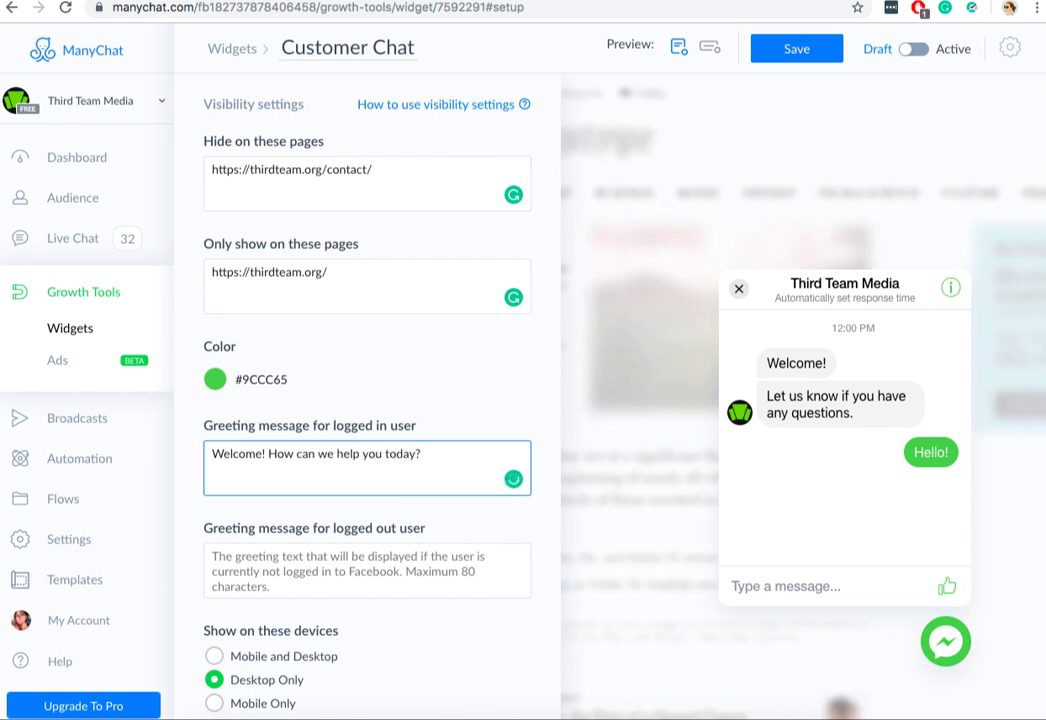
{"action": "key", "text": "Tab"}
{"action": "type", "text": "H"}
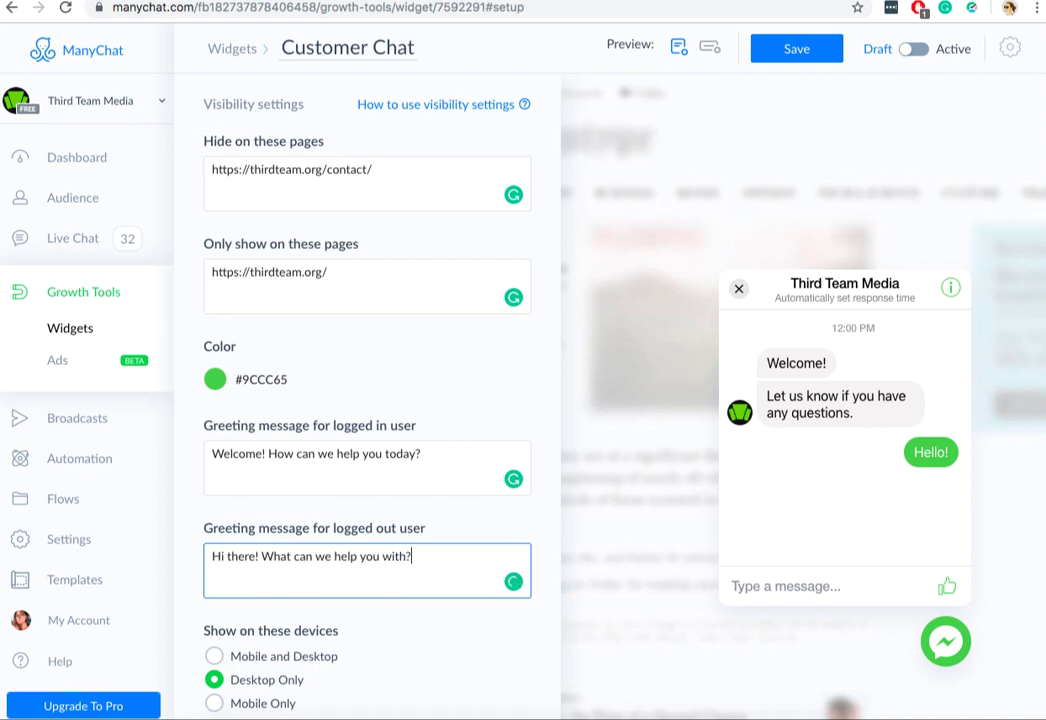
{"action": "scroll", "coordinate": [367, 400], "scroll_direction": "down", "scroll_amount": 5}
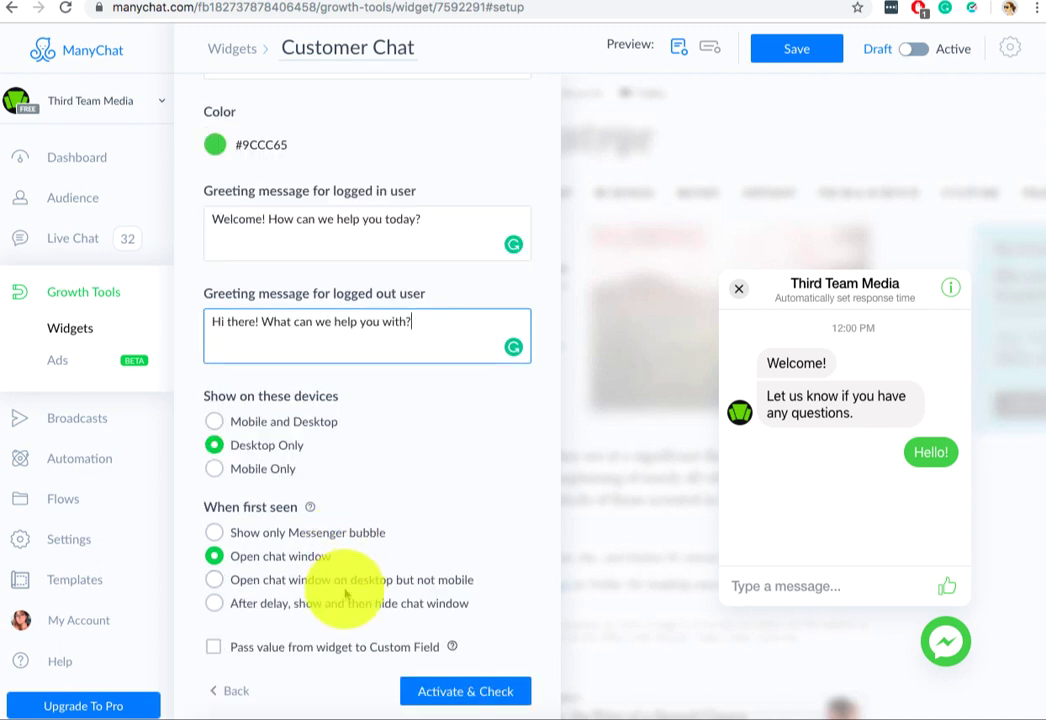
{"action": "scroll", "coordinate": [345, 594], "scroll_direction": "up", "scroll_amount": 1}
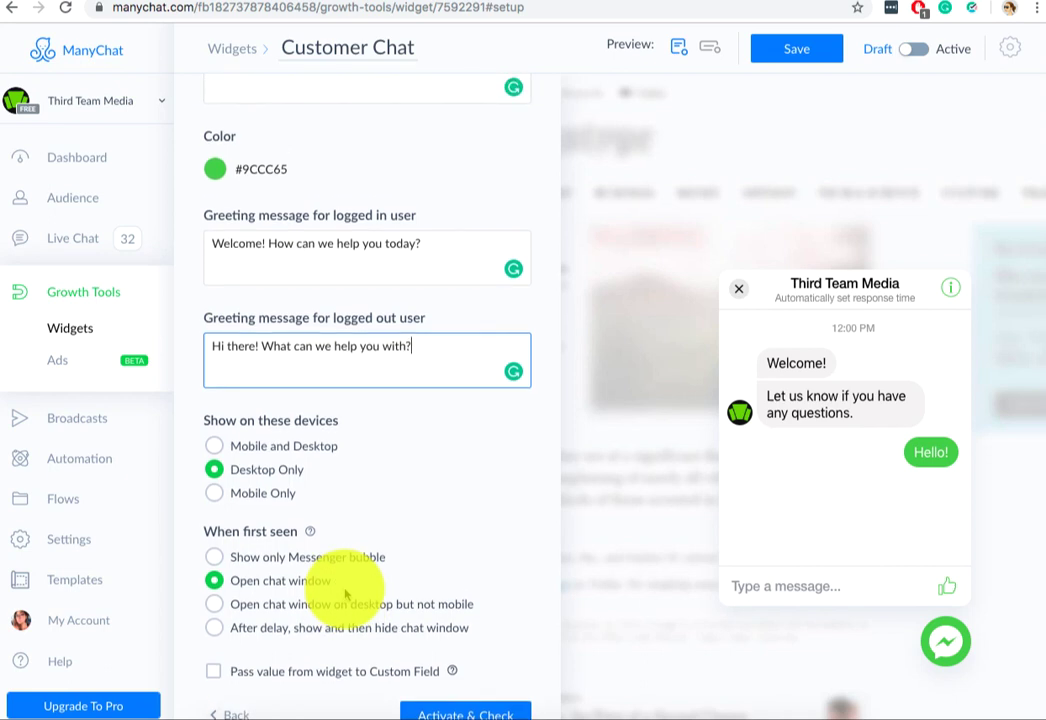
Set the chat window to open on desktop but not mobile when first seen, and view the JavaScript snippet's website setup
{"action": "scroll", "coordinate": [345, 594], "scroll_direction": "down", "scroll_amount": 1}
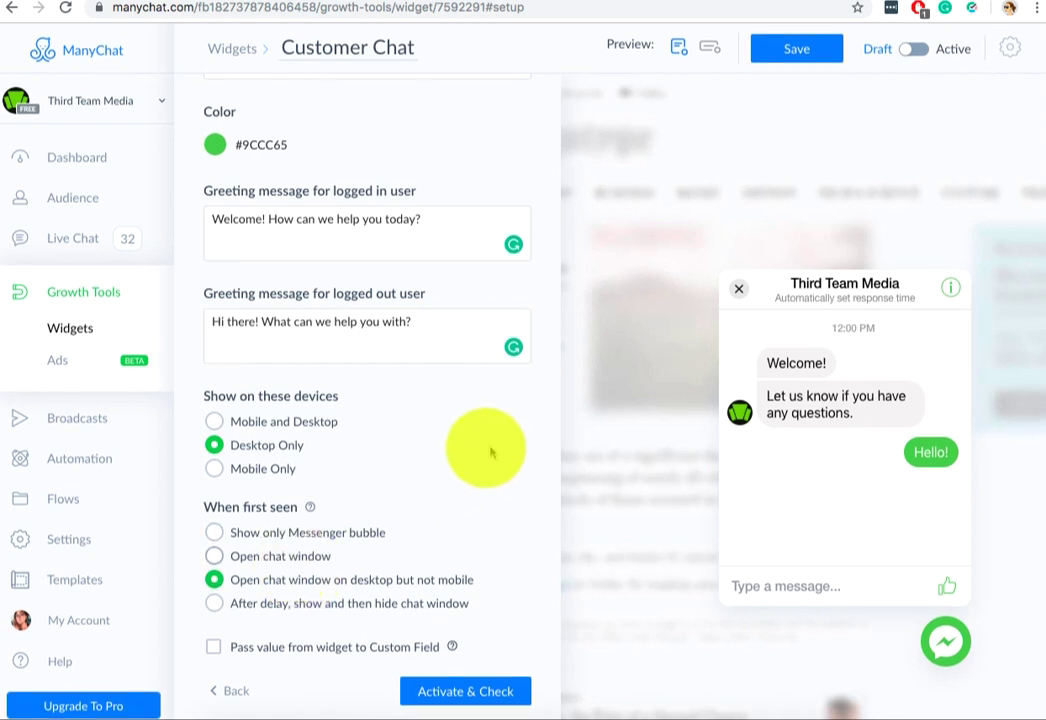
{"action": "scroll", "coordinate": [425, 444], "scroll_direction": "up", "scroll_amount": 5}
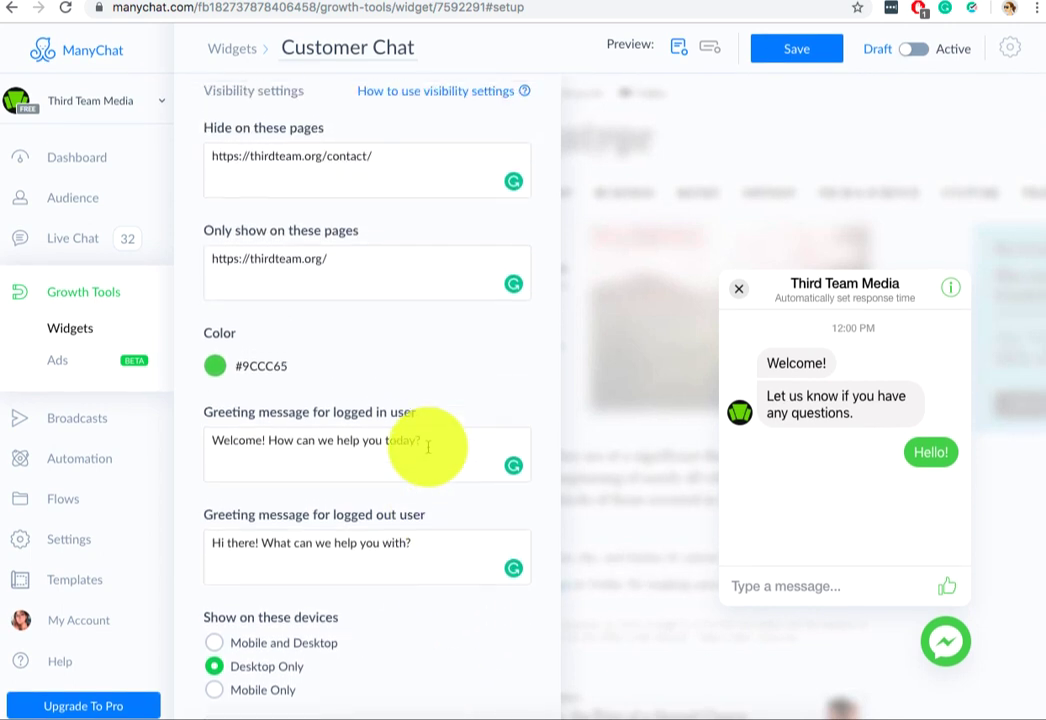
{"action": "scroll", "coordinate": [427, 444], "scroll_direction": "up", "scroll_amount": 5}
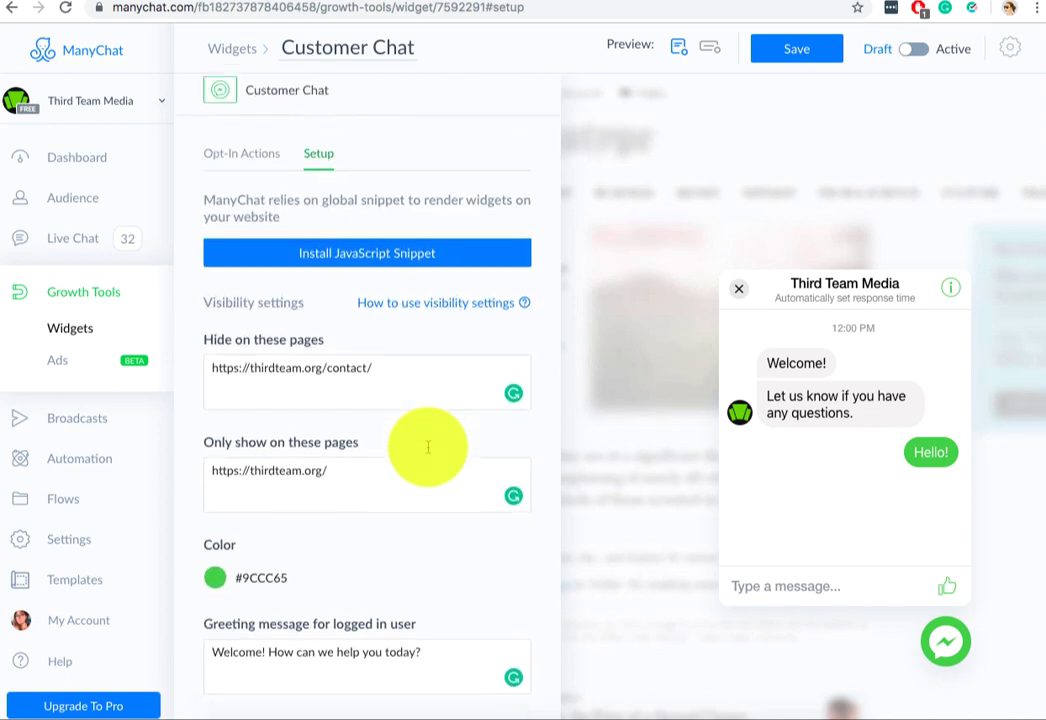
{"action": "left_click", "coordinate": [347, 263]}
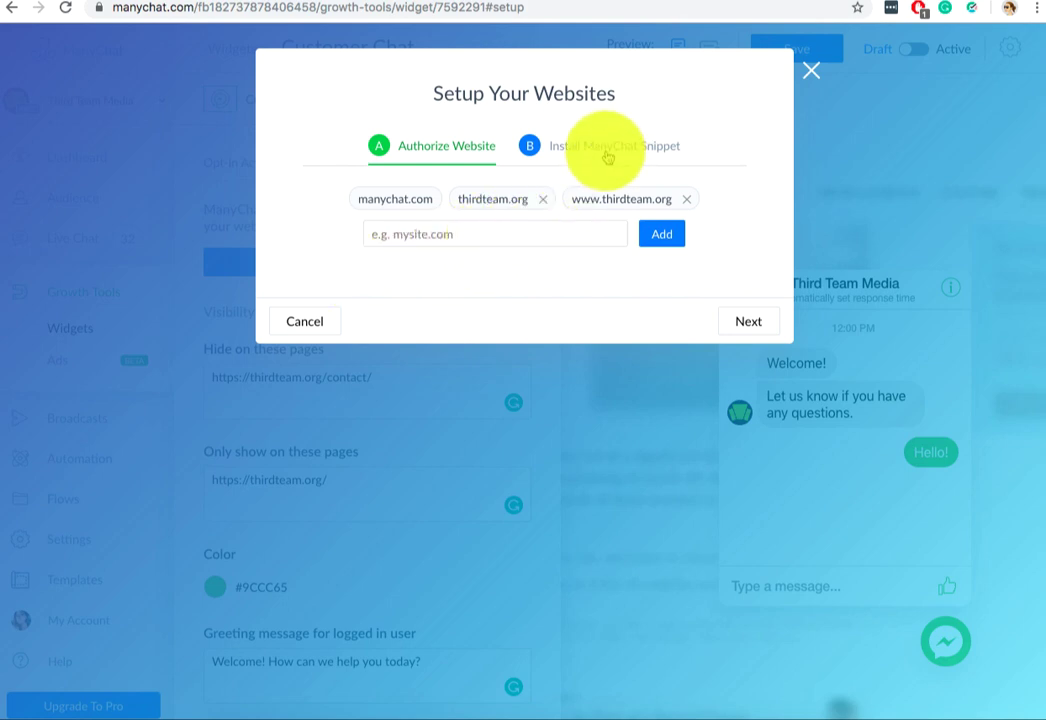
{"action": "left_click", "coordinate": [810, 75]}
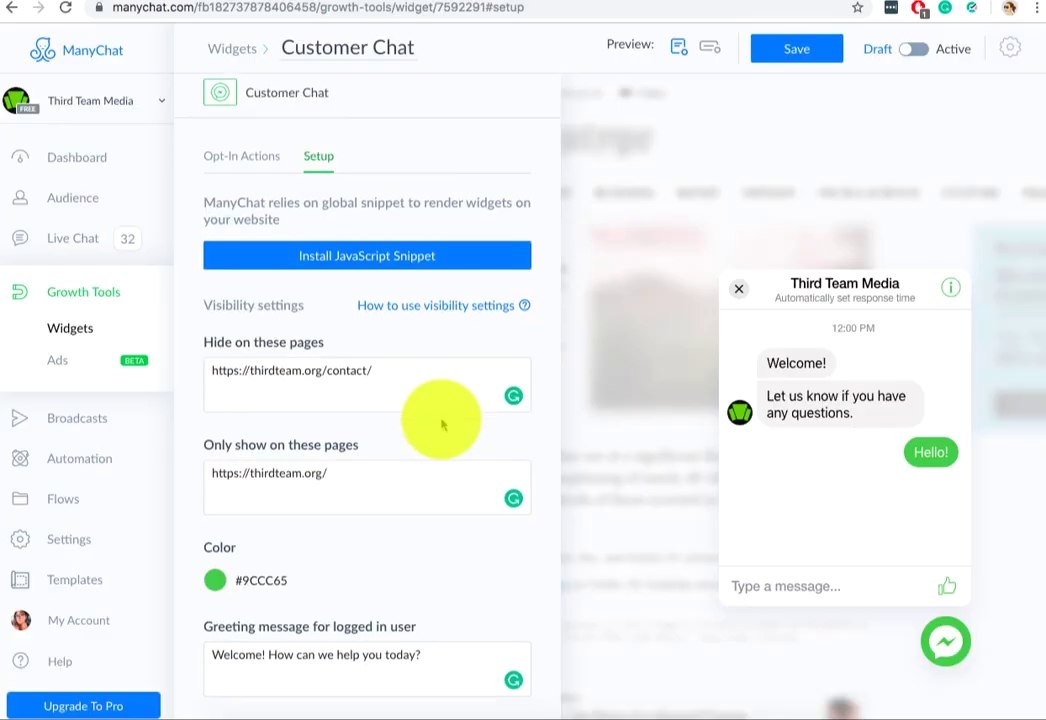
Leave the Customer Chat widget for the widgets list, discarding its unsaved changes
{"action": "scroll", "coordinate": [444, 420], "scroll_direction": "down", "scroll_amount": 5}
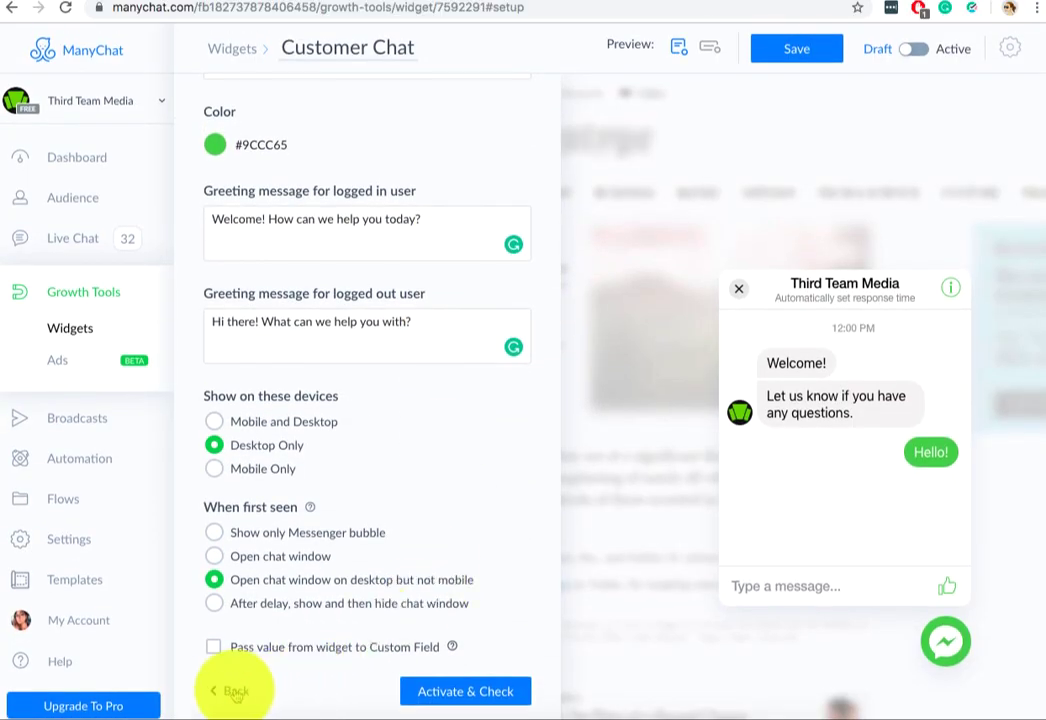
{"action": "left_click", "coordinate": [236, 692]}
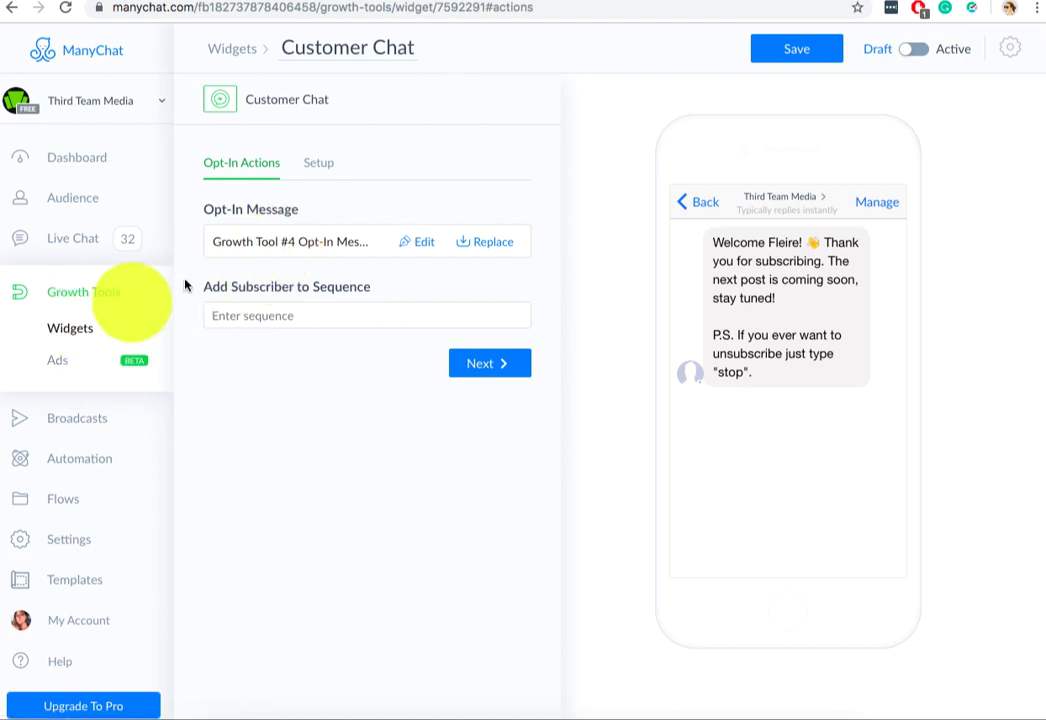
{"action": "left_click", "coordinate": [96, 332]}
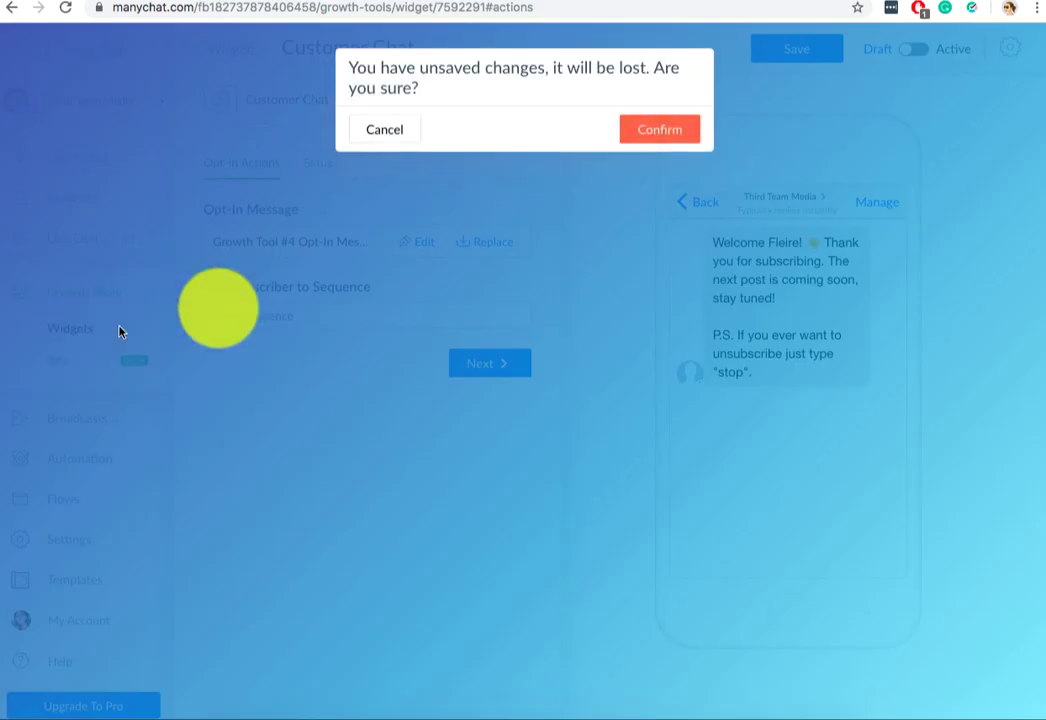
{"action": "left_click", "coordinate": [648, 135]}
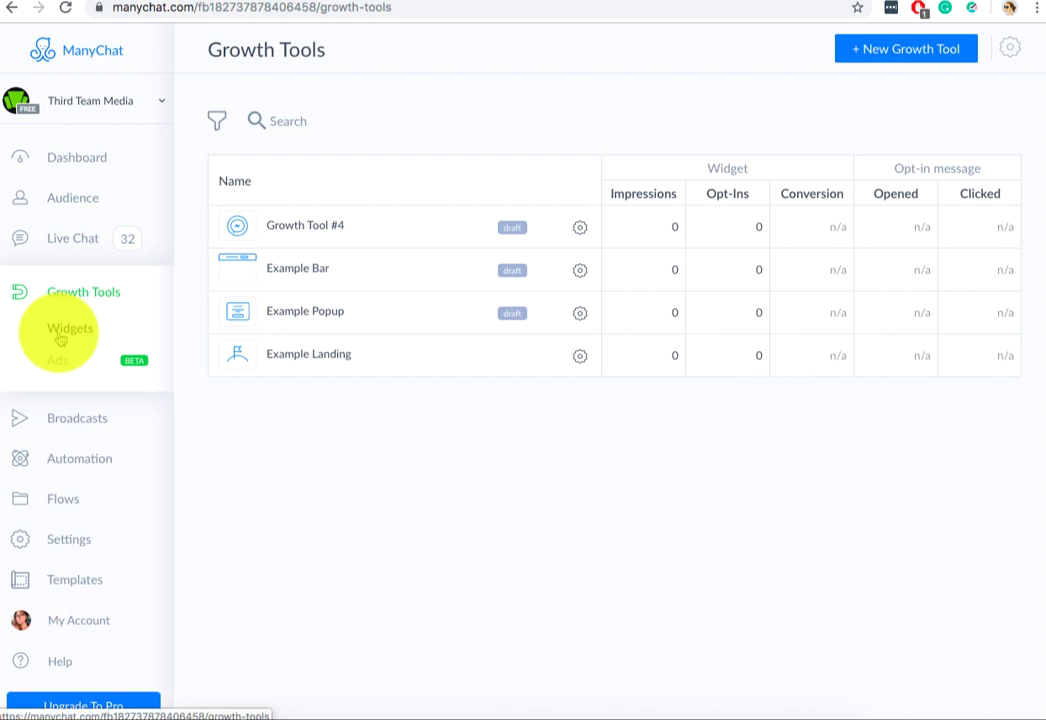
Try to add a new growth tool, and delete the Example Popup widget to free a slot
{"action": "left_click", "coordinate": [905, 52]}
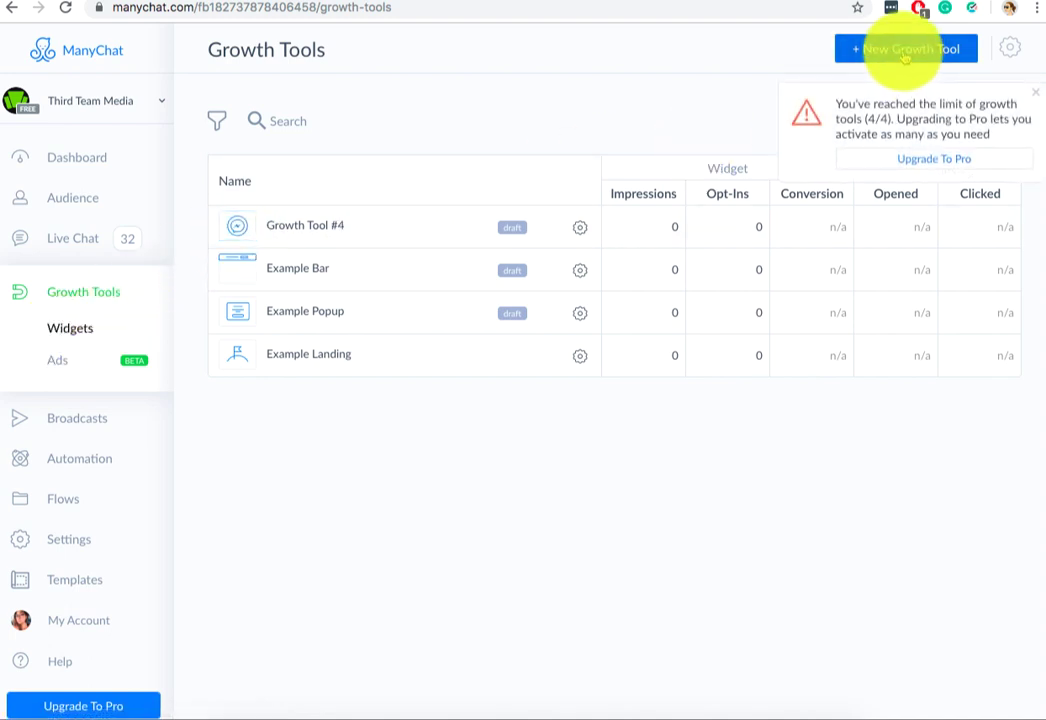
{"action": "left_click", "coordinate": [1033, 100]}
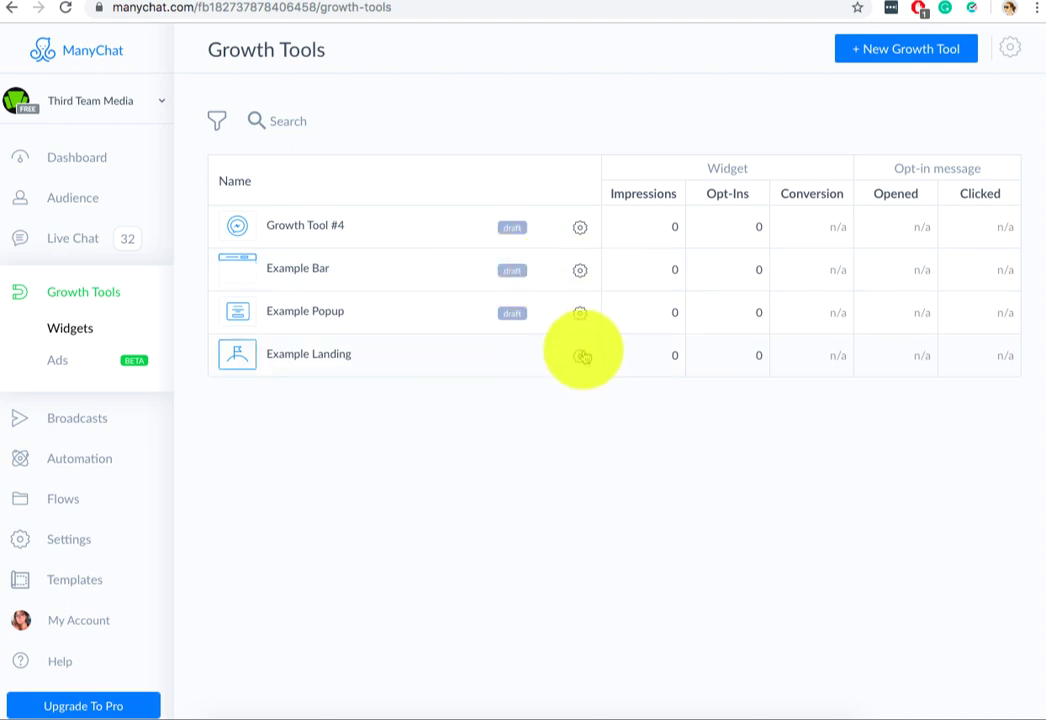
{"action": "left_click", "coordinate": [580, 317]}
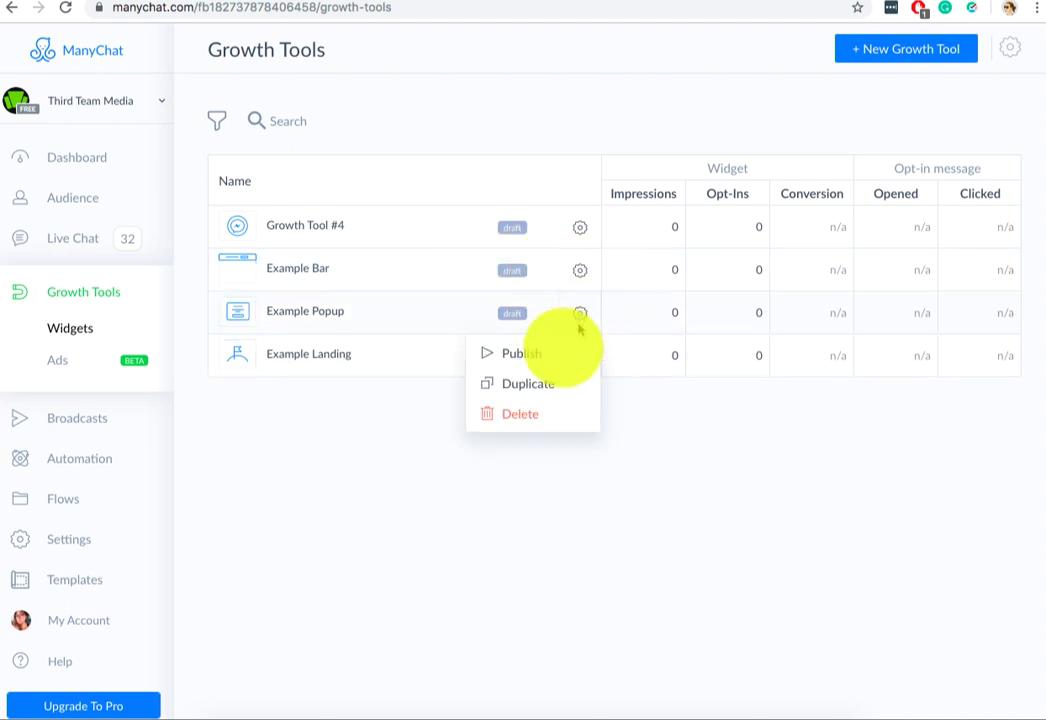
{"action": "left_click", "coordinate": [520, 413]}
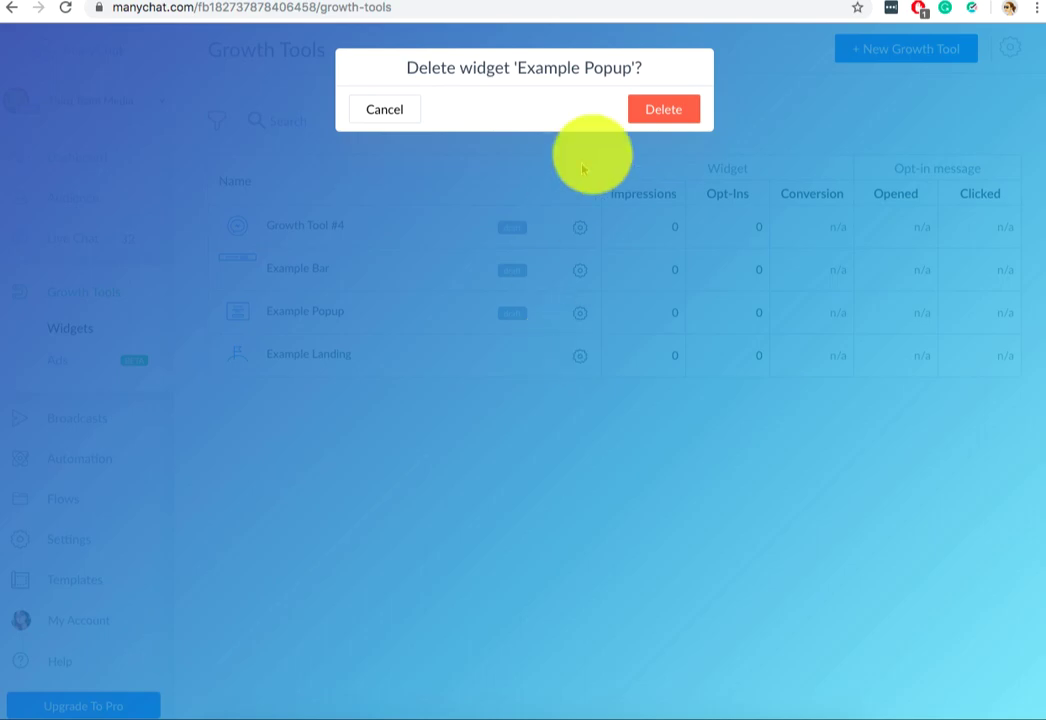
{"action": "left_click", "coordinate": [668, 108]}
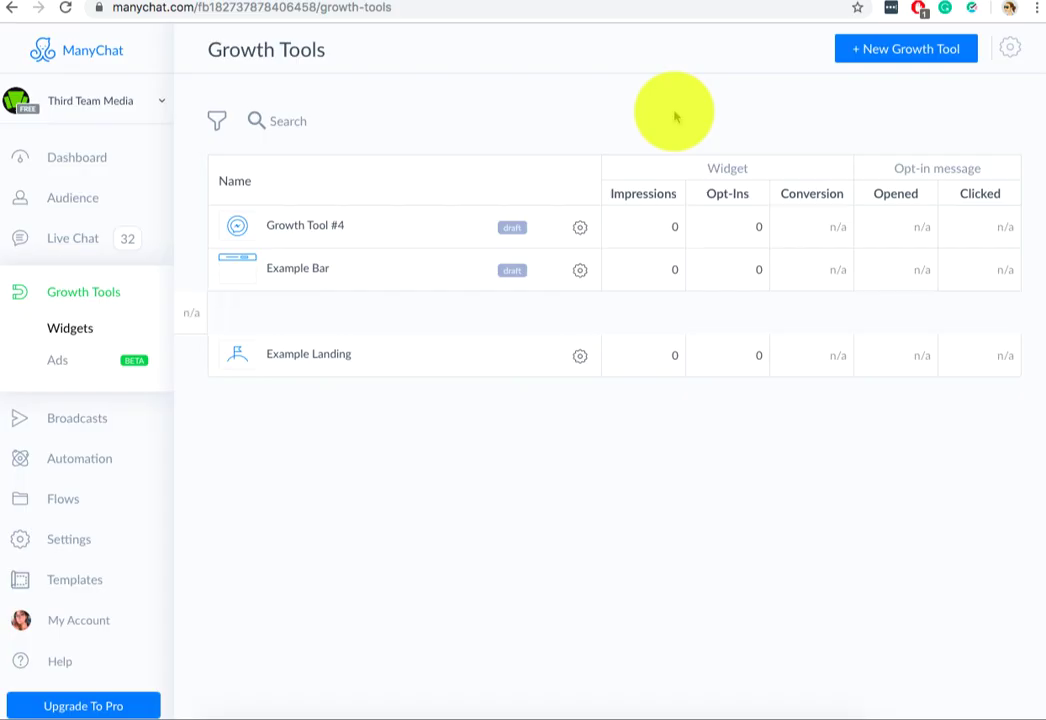
Create a new growth tool of the Customer Chat type
{"action": "left_click", "coordinate": [876, 60]}
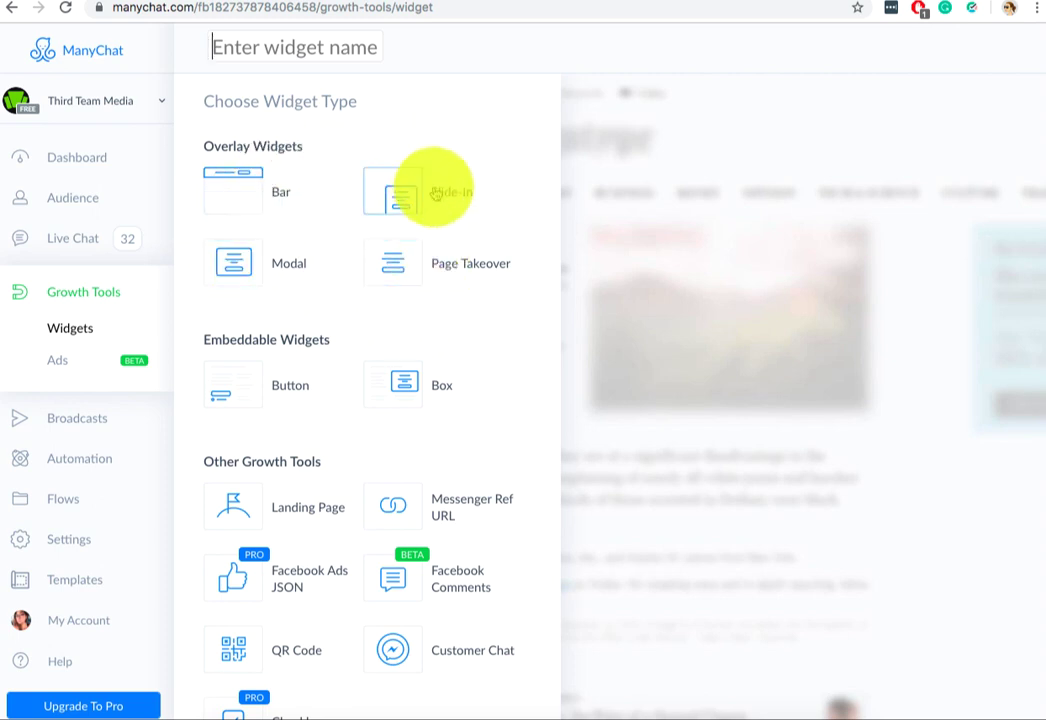
{"action": "scroll", "coordinate": [409, 314], "scroll_direction": "down", "scroll_amount": 1}
{"action": "scroll", "coordinate": [408, 316], "scroll_direction": "down", "scroll_amount": 1}
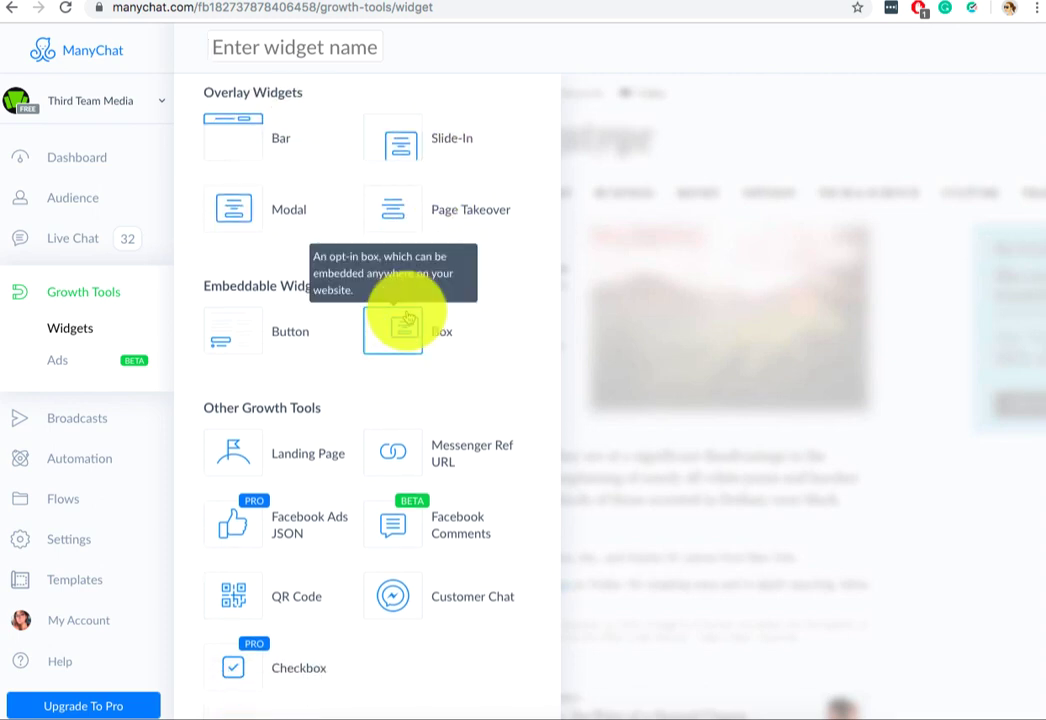
{"action": "left_click", "coordinate": [450, 606]}
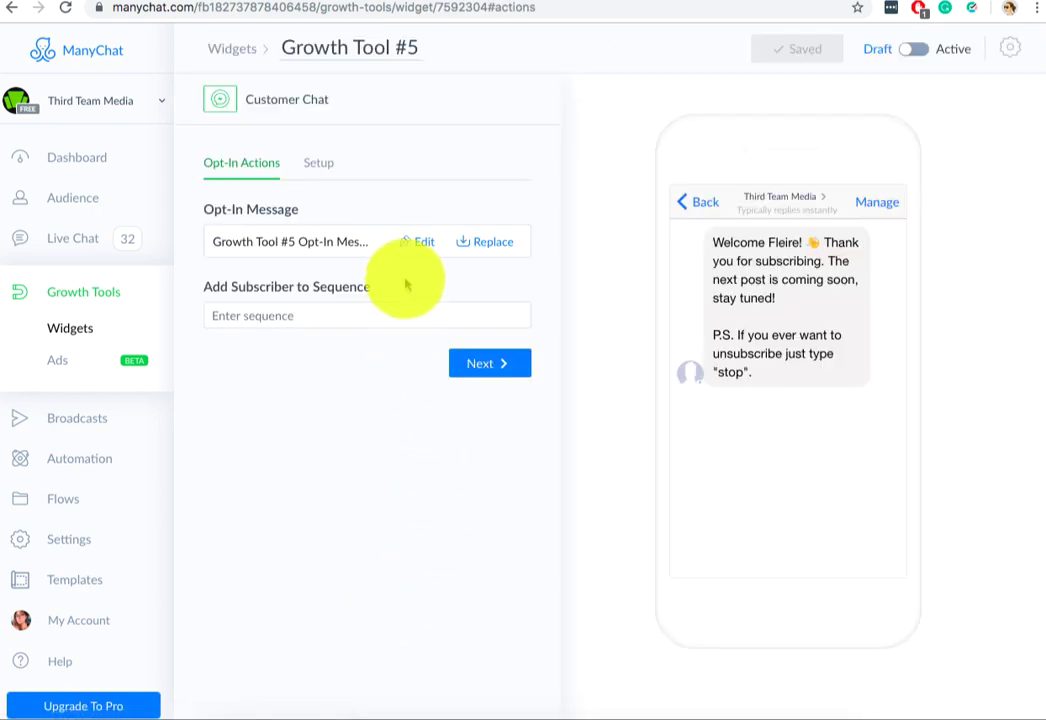
View the new Customer Chat tool's opt-in message in the editor and return to the tool through the widgets list
{"action": "left_click", "coordinate": [417, 243]}
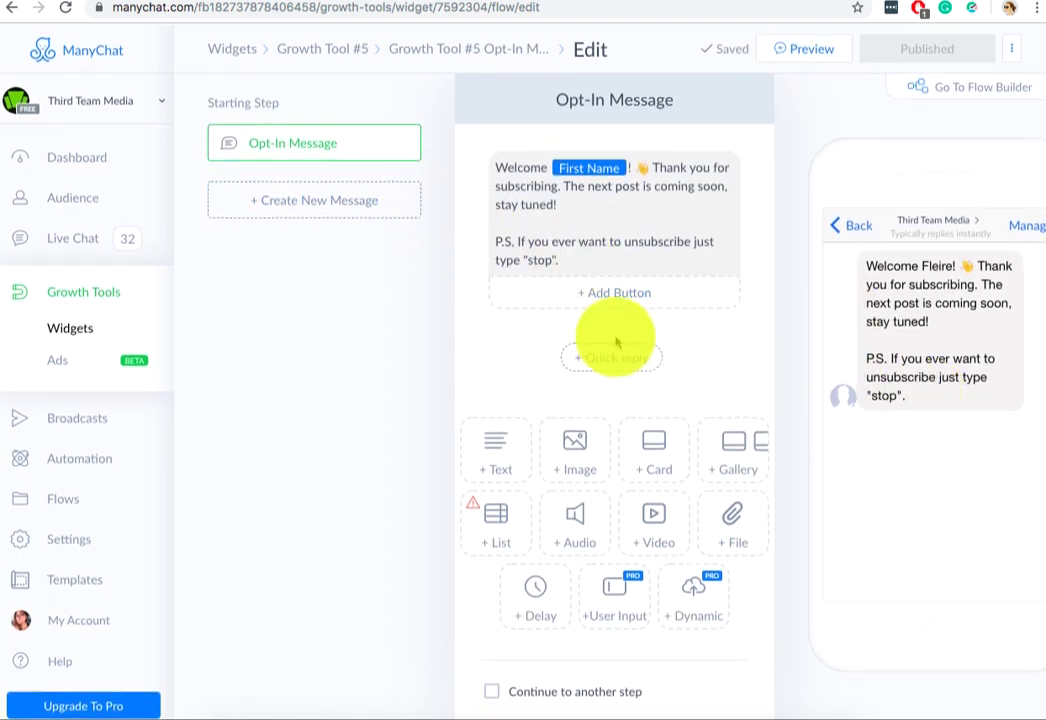
{"action": "left_click", "coordinate": [98, 327]}
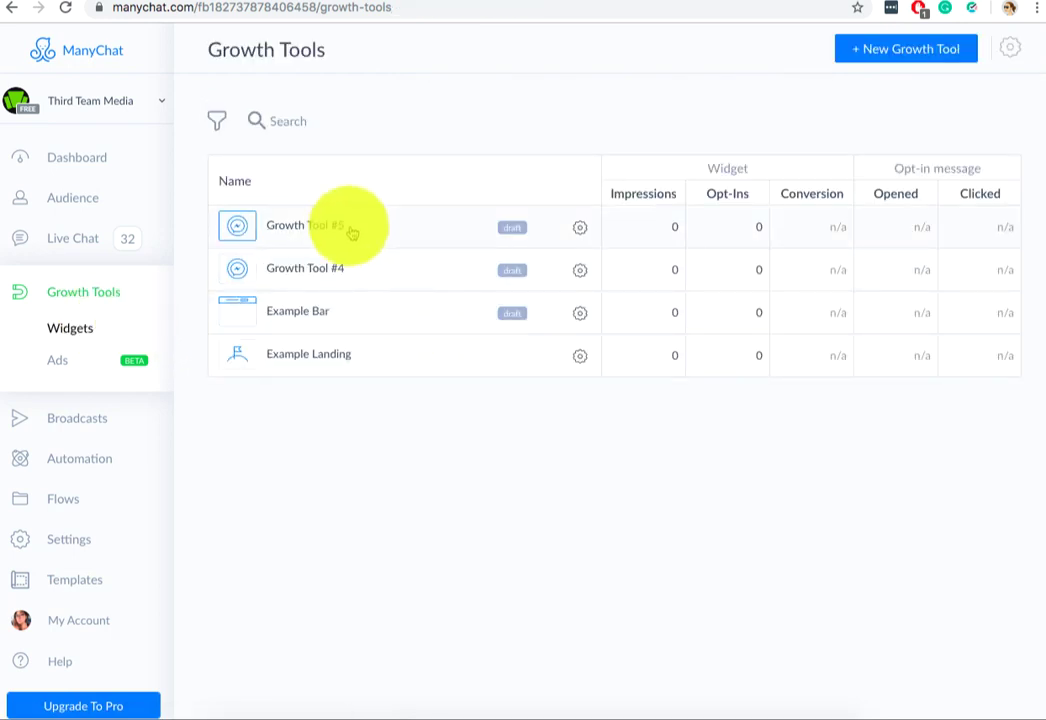
{"action": "left_click", "coordinate": [350, 231]}
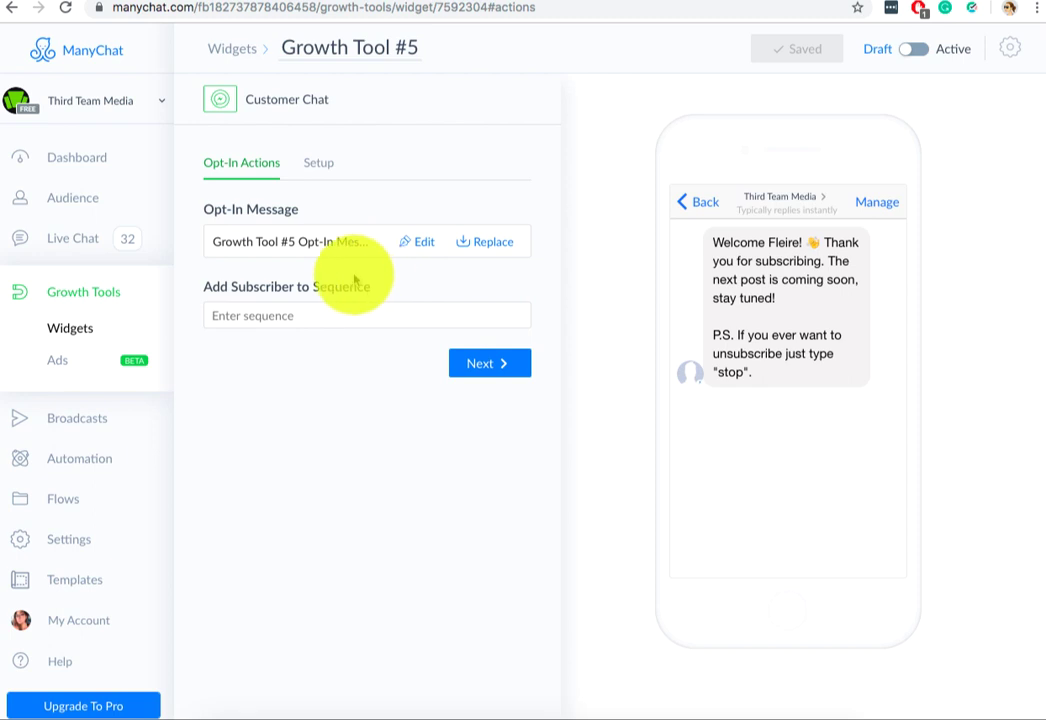
{"action": "left_click", "coordinate": [310, 164]}
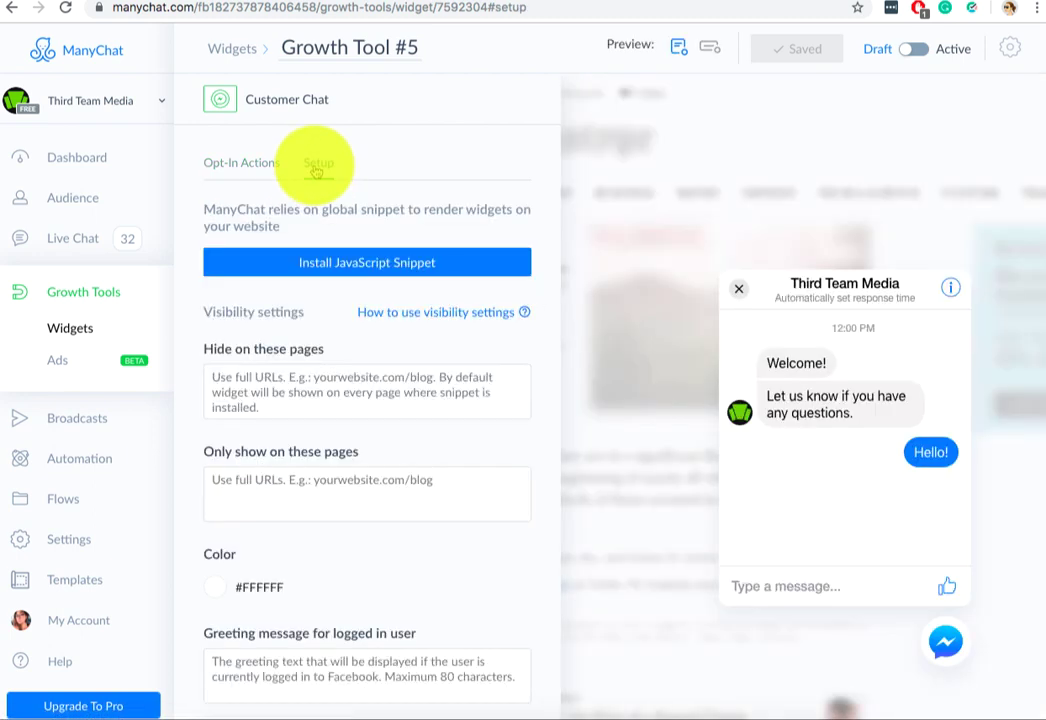
{"action": "scroll", "coordinate": [305, 263], "scroll_direction": "down", "scroll_amount": 1}
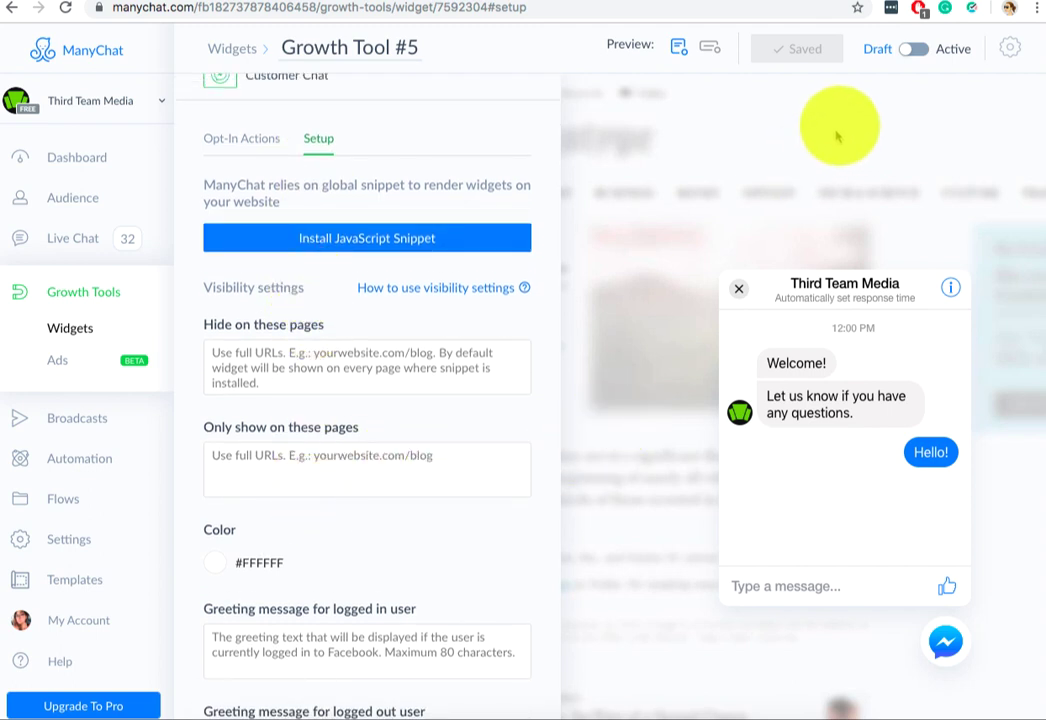
{"action": "left_click", "coordinate": [864, 3]}
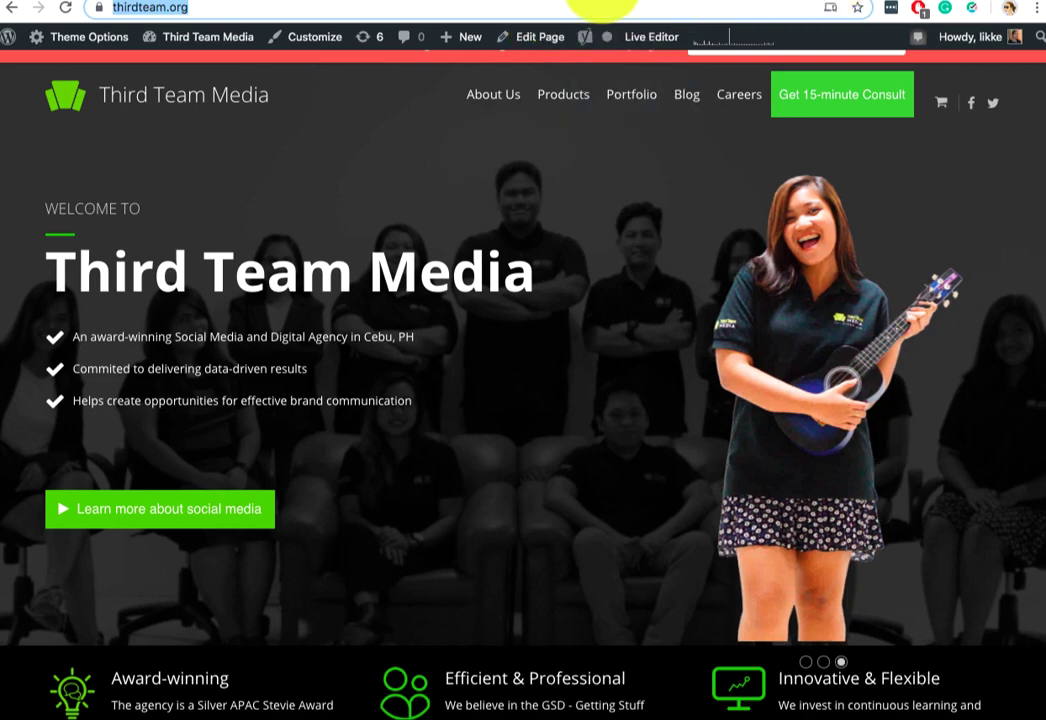
{"action": "left_click", "coordinate": [720, 2]}
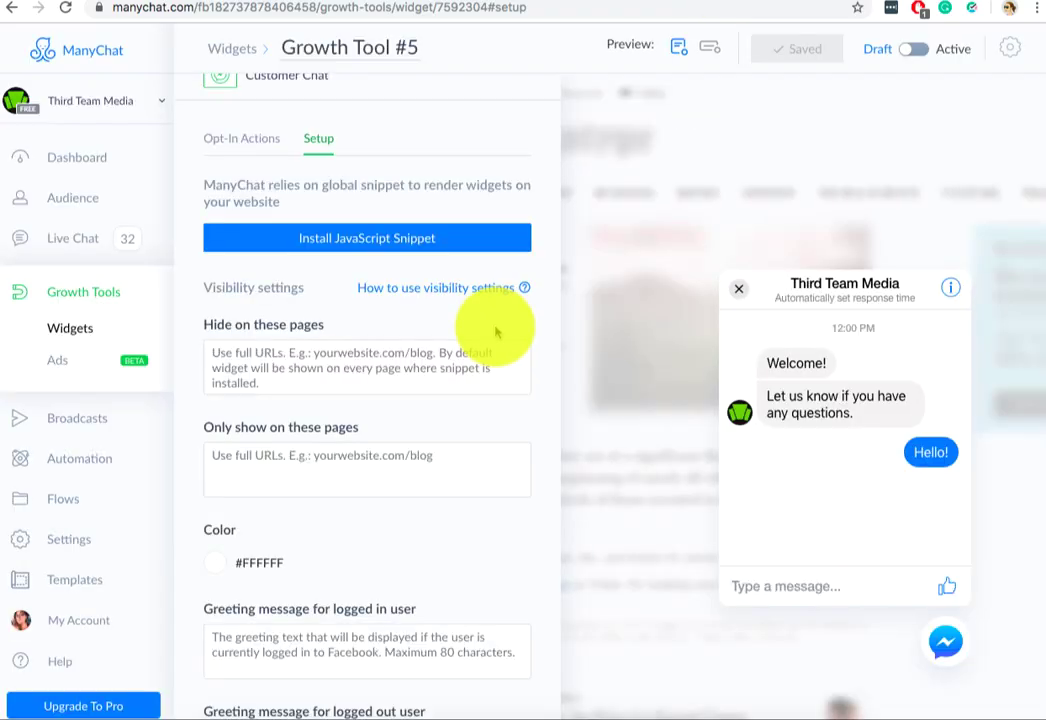
{"action": "left_click", "coordinate": [374, 450]}
{"action": "type", "text": "https://thirdteam.org/"}
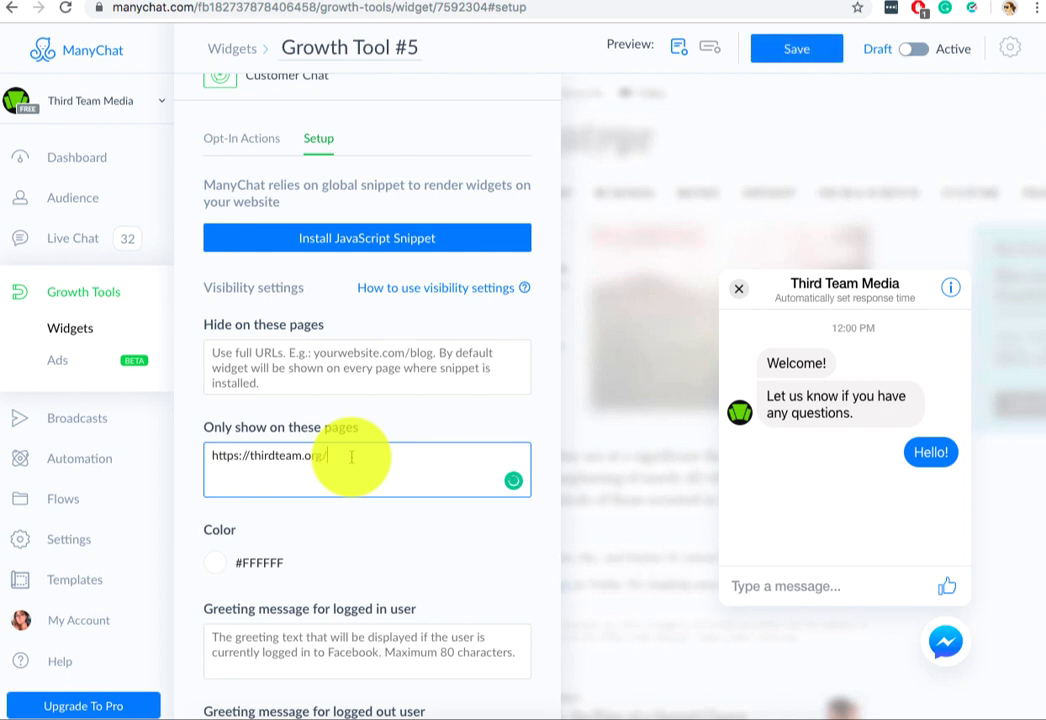
Set the chat widget's color to green #8BC34A
{"action": "scroll", "coordinate": [346, 458], "scroll_direction": "down", "scroll_amount": 2}
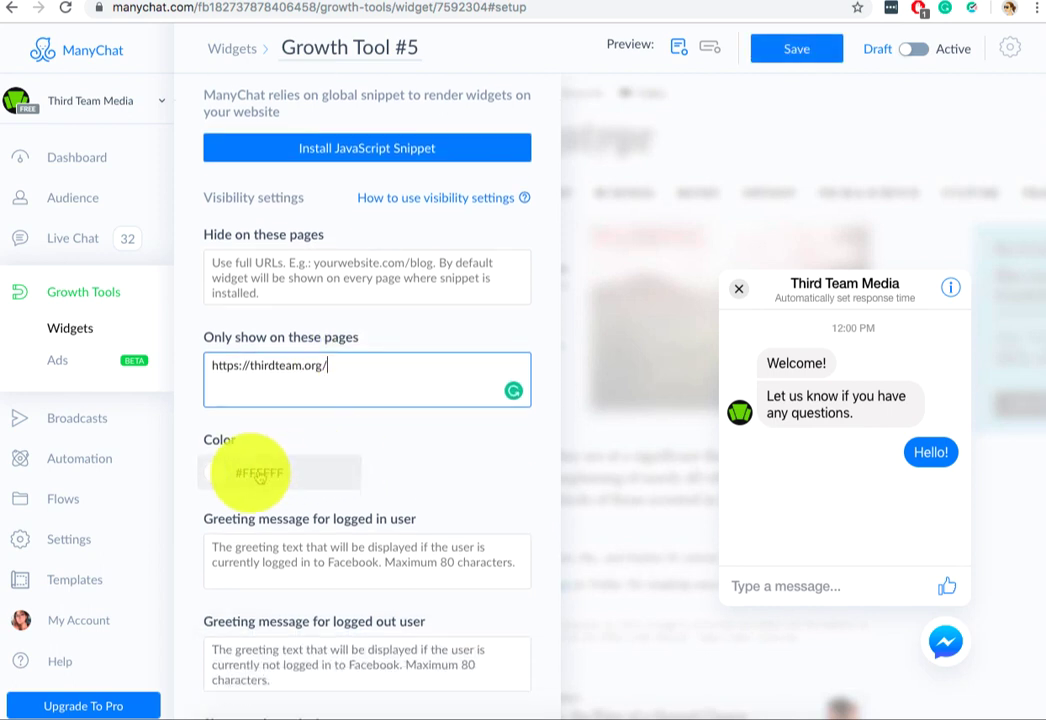
{"action": "left_click", "coordinate": [254, 476]}
{"action": "left_click", "coordinate": [399, 593]}
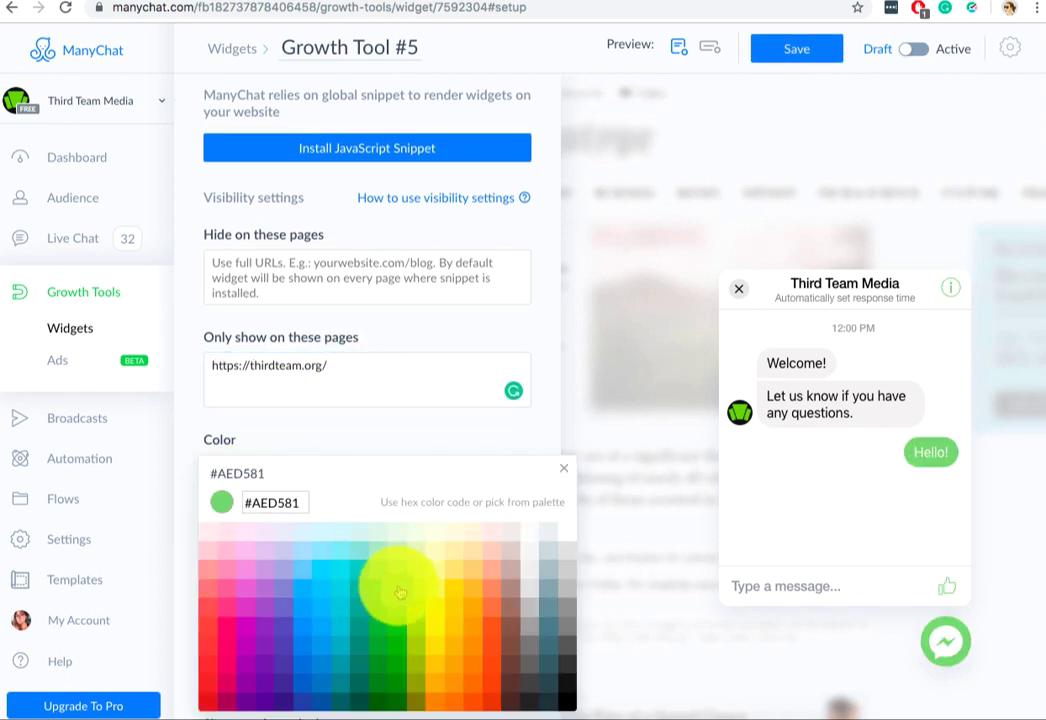
{"action": "left_click", "coordinate": [404, 637]}
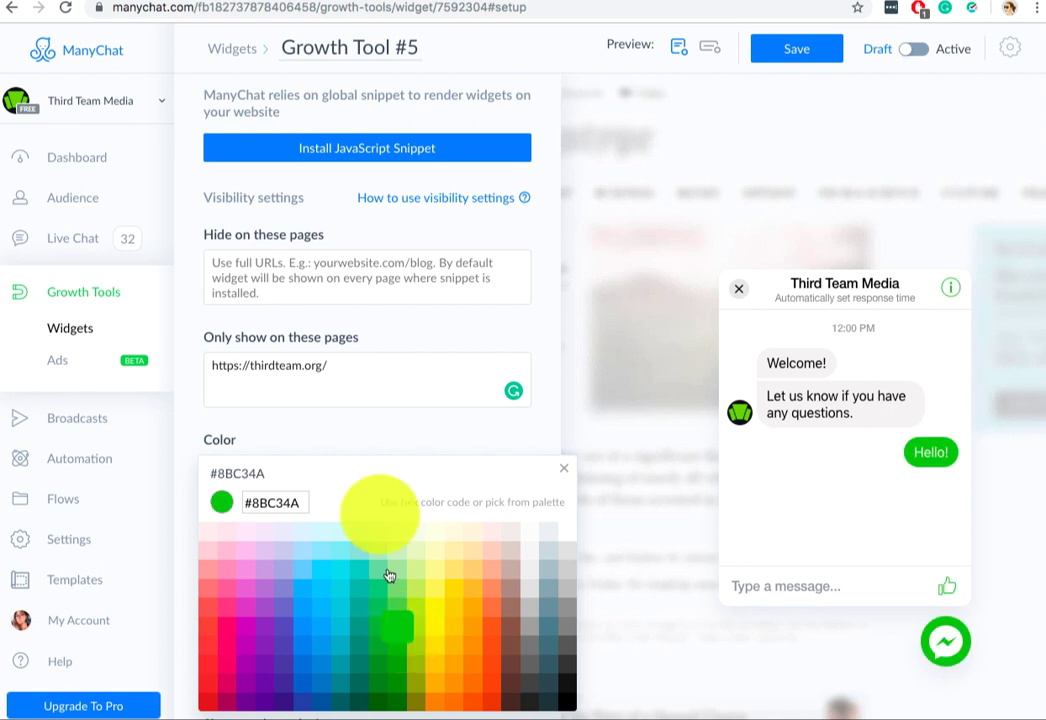
{"action": "left_click", "coordinate": [386, 422]}
Set the greeting message for logged-in users to "Hi there! What can we help you with?"
{"action": "scroll", "coordinate": [388, 427], "scroll_direction": "down", "scroll_amount": 1}
{"action": "scroll", "coordinate": [388, 427], "scroll_direction": "down", "scroll_amount": 1}
{"action": "left_click", "coordinate": [363, 421]}
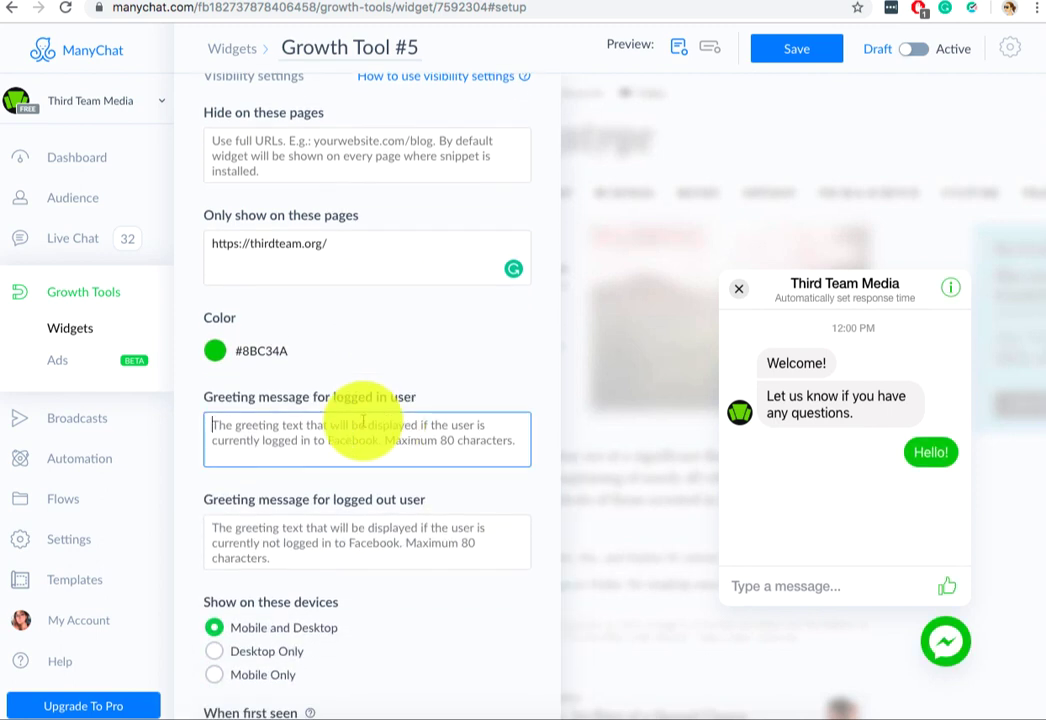
{"action": "type", "text": "Hi there! What can we help yo"}
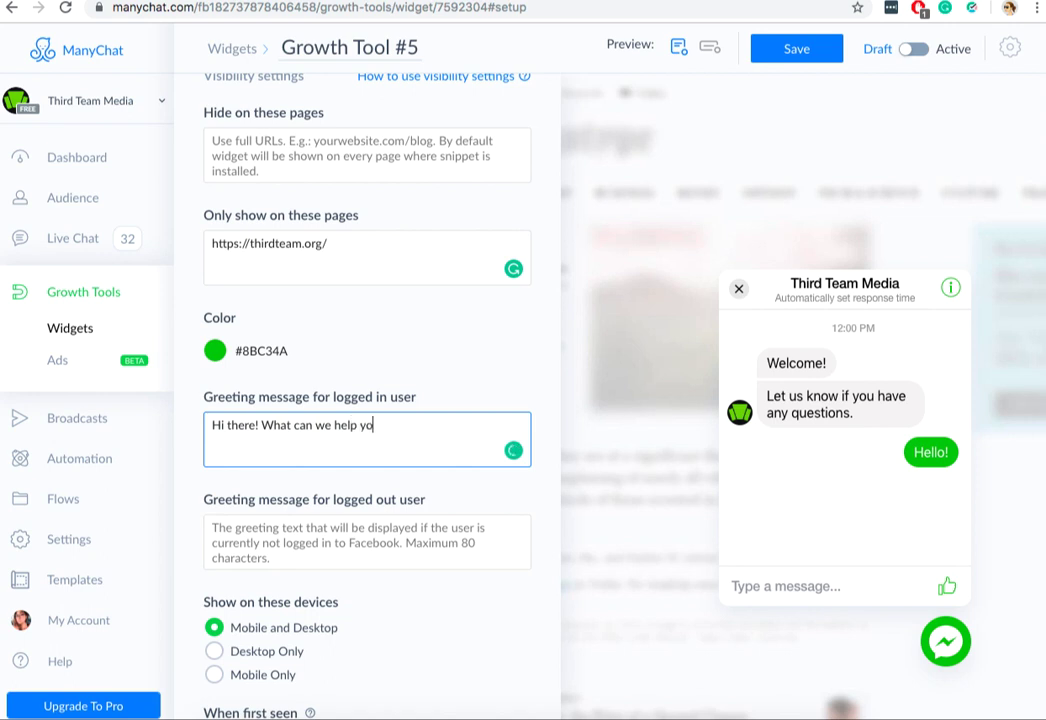
Copy the logged-in greeting to the logged-out greeting and change its wording to "Hello! What can we help you with?"
{"action": "key", "text": "ctrl+a"}
{"action": "key", "text": "ctrl+c"}
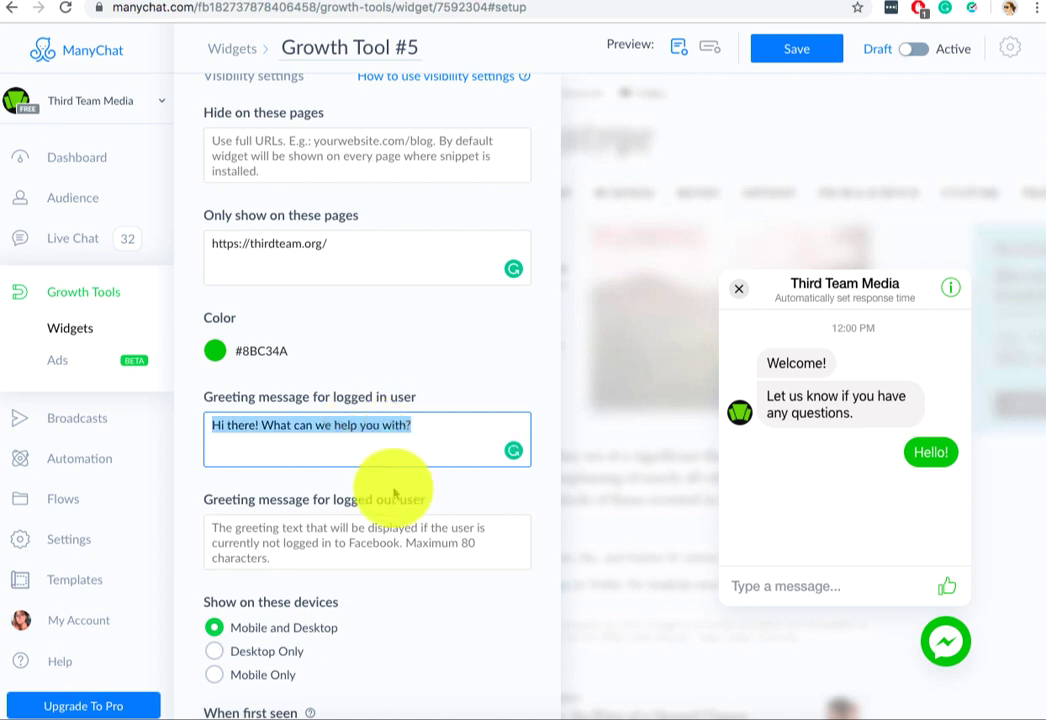
{"action": "left_click", "coordinate": [372, 537]}
{"action": "key", "text": "ctrl+v"}
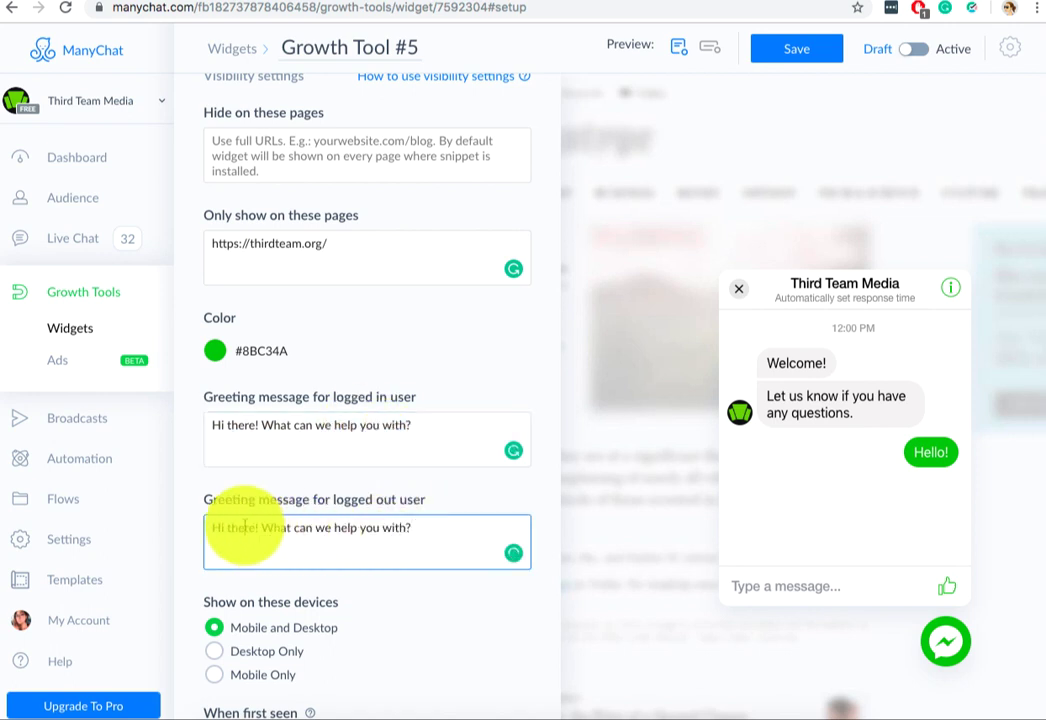
{"action": "double_click", "coordinate": [245, 527]}
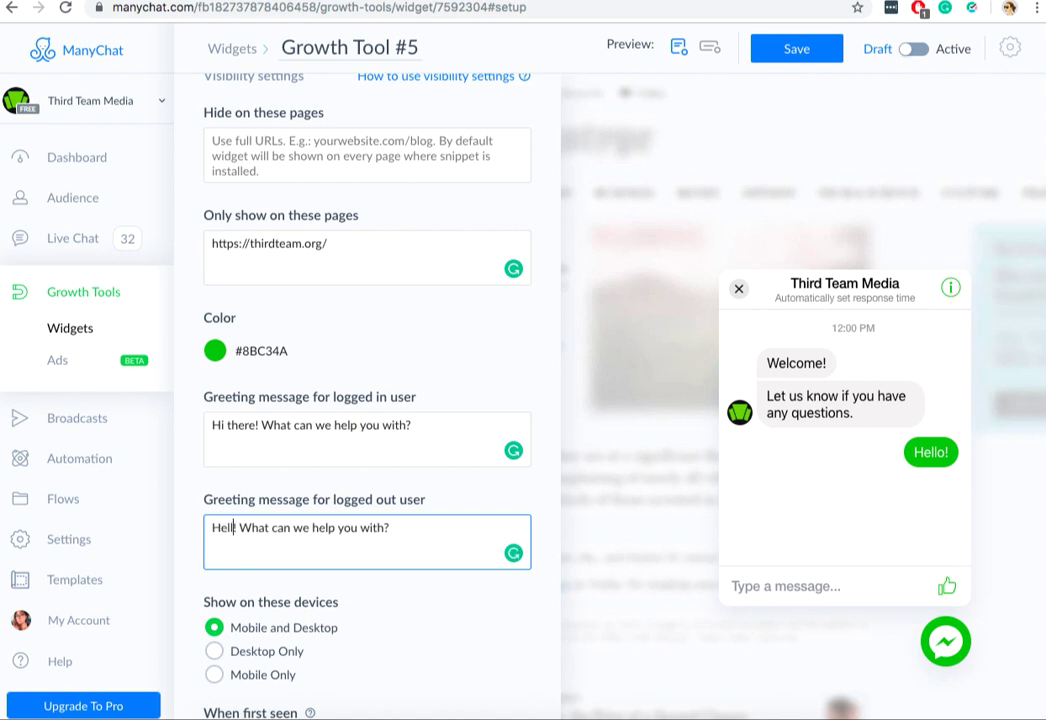
Show the widget on Desktop Only and have the chat window open on desktop but not mobile when first seen
{"action": "scroll", "coordinate": [305, 520], "scroll_direction": "down", "scroll_amount": 3}
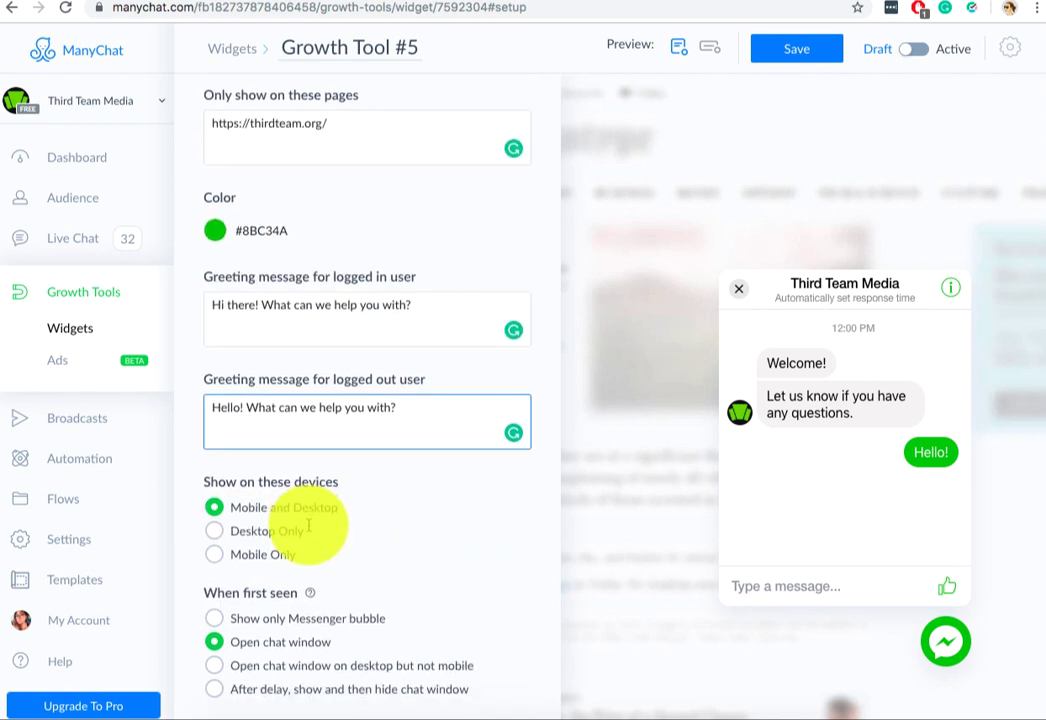
{"action": "left_click", "coordinate": [272, 539]}
{"action": "scroll", "coordinate": [272, 539], "scroll_direction": "down", "scroll_amount": 2}
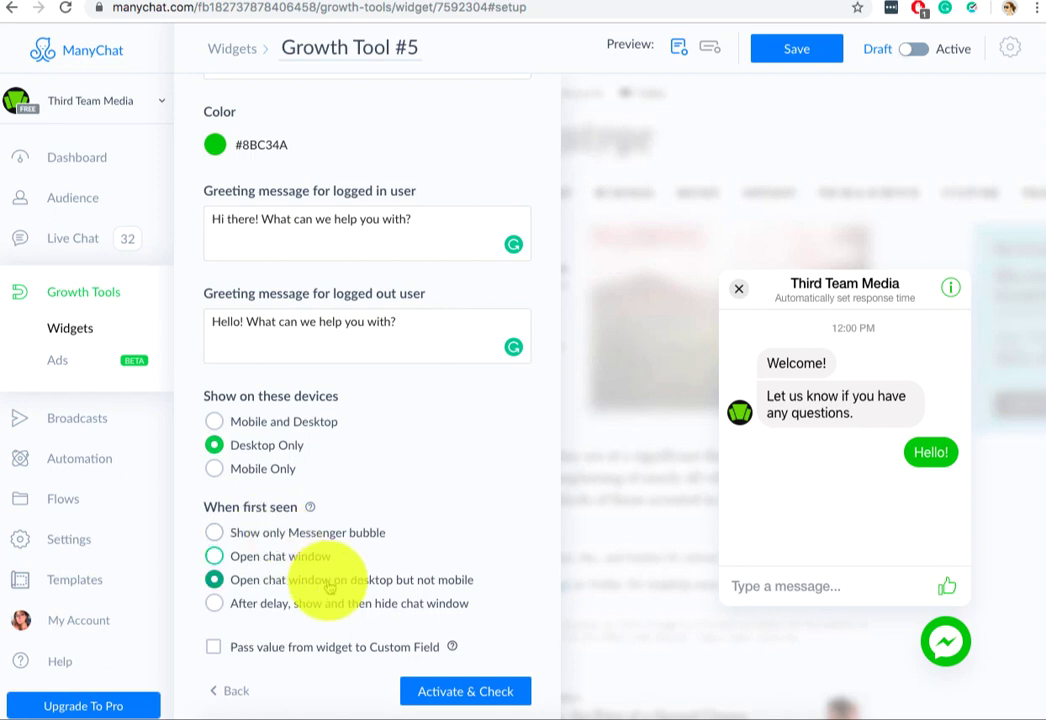
Open the JavaScript snippet installation for the Customer Chat widget and copy the ManyChat snippet code
{"action": "scroll", "coordinate": [405, 575], "scroll_direction": "up", "scroll_amount": 7}
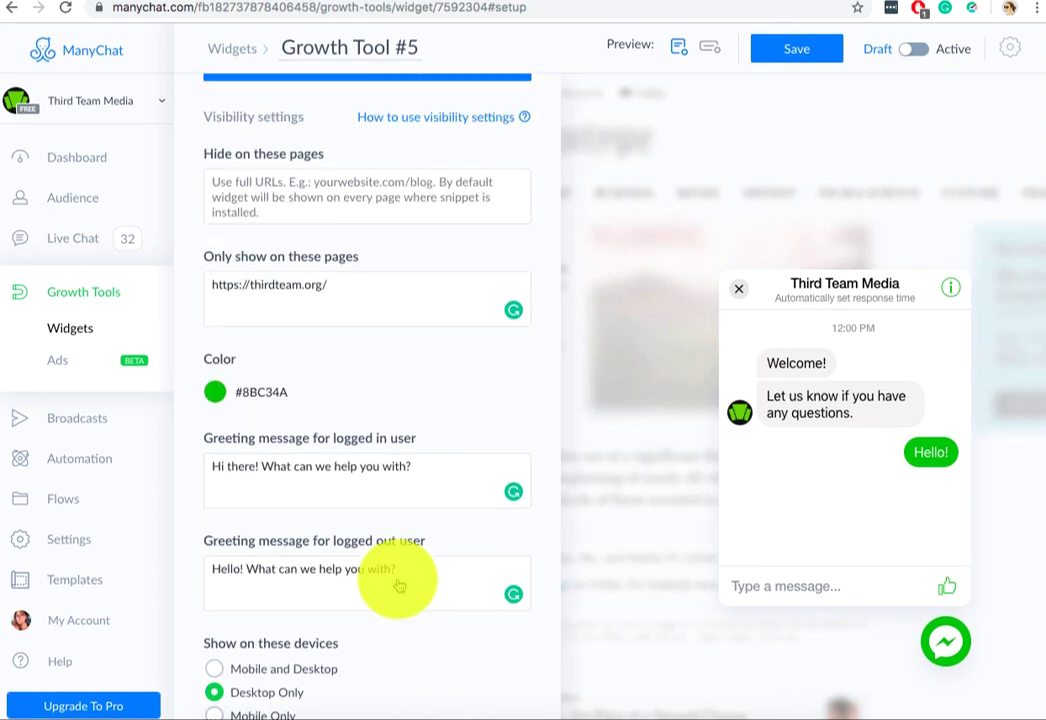
{"action": "scroll", "coordinate": [400, 585], "scroll_direction": "up", "scroll_amount": 2}
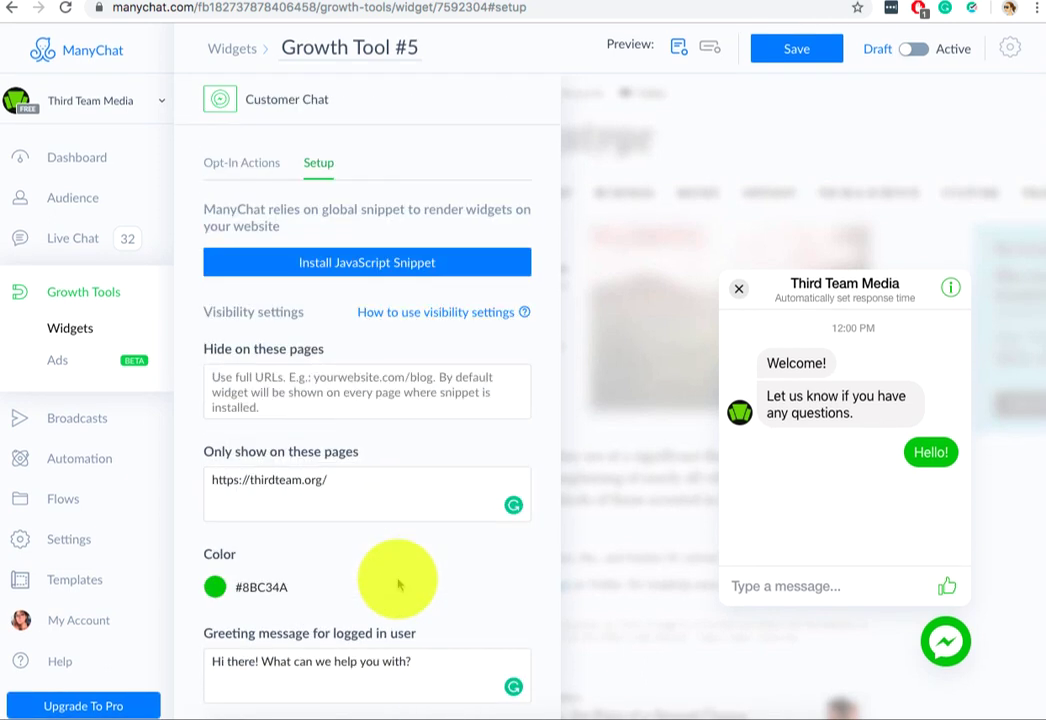
{"action": "left_click", "coordinate": [341, 266]}
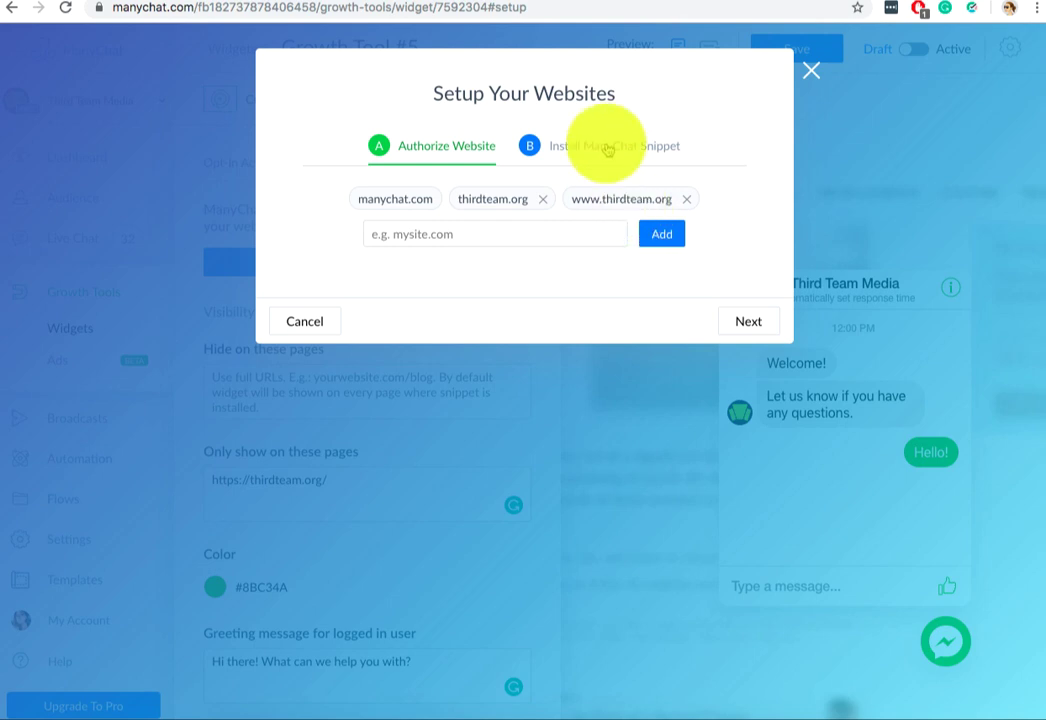
{"action": "left_click", "coordinate": [575, 147]}
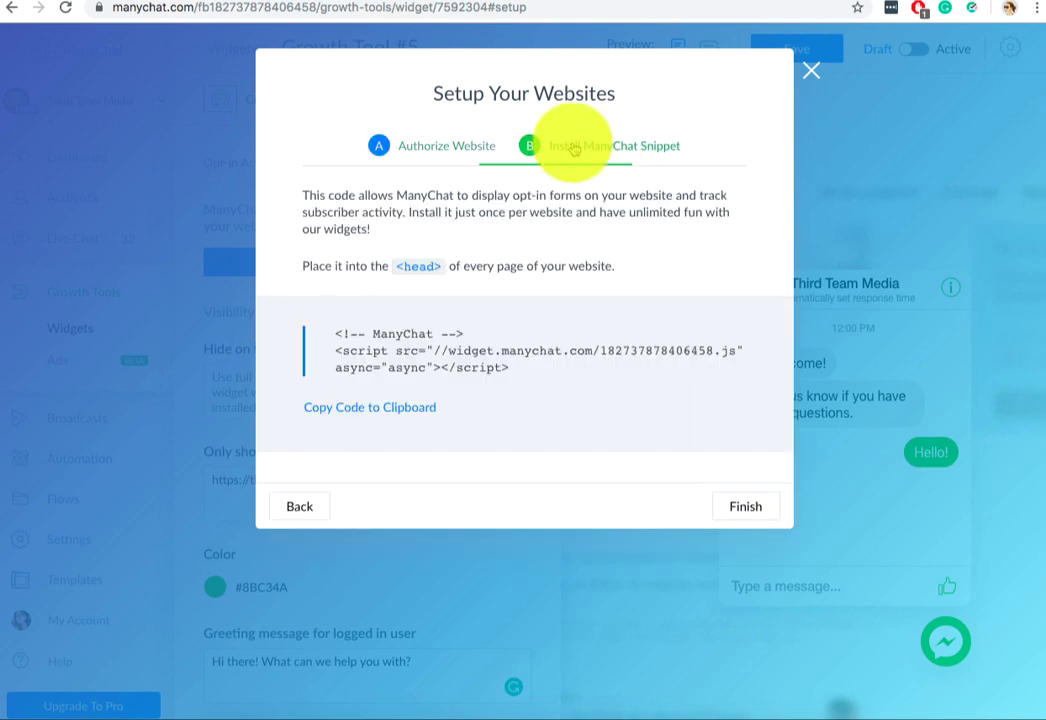
{"action": "left_click_drag", "start_coordinate": [337, 333], "coordinate": [560, 381]}
{"action": "key", "text": "ctrl+c"}
{"action": "left_click", "coordinate": [542, 367]}
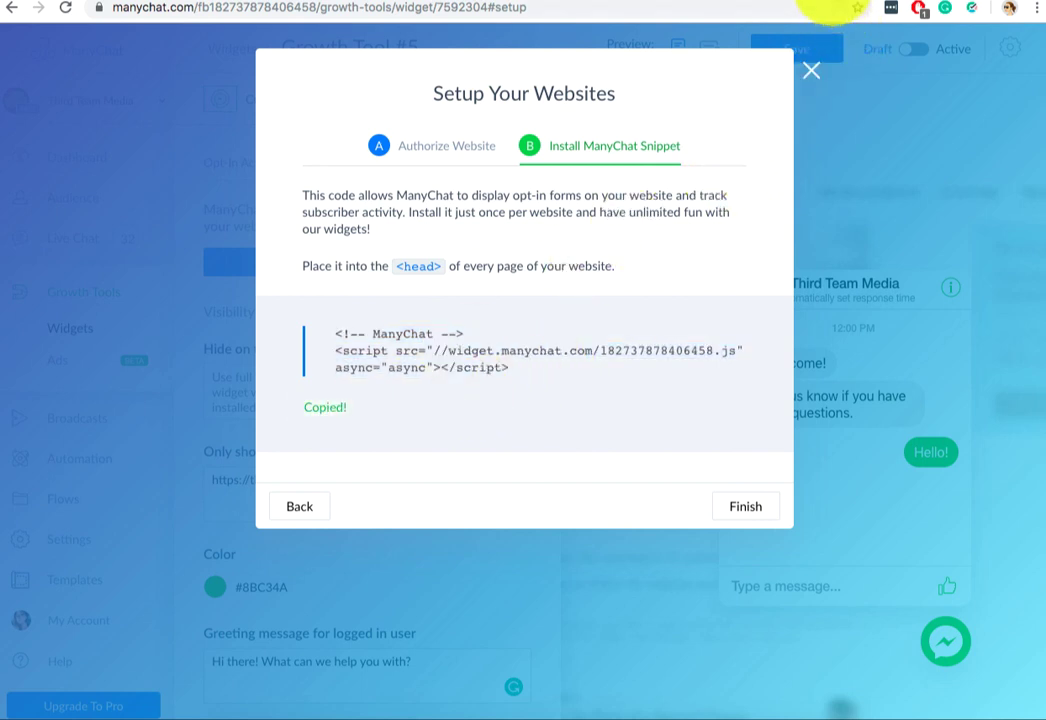
Switch to the thirdteam.org WordPress site and open the Advanced settings of its theme options at the Global Custom Code section
{"action": "left_click", "coordinate": [830, 5]}
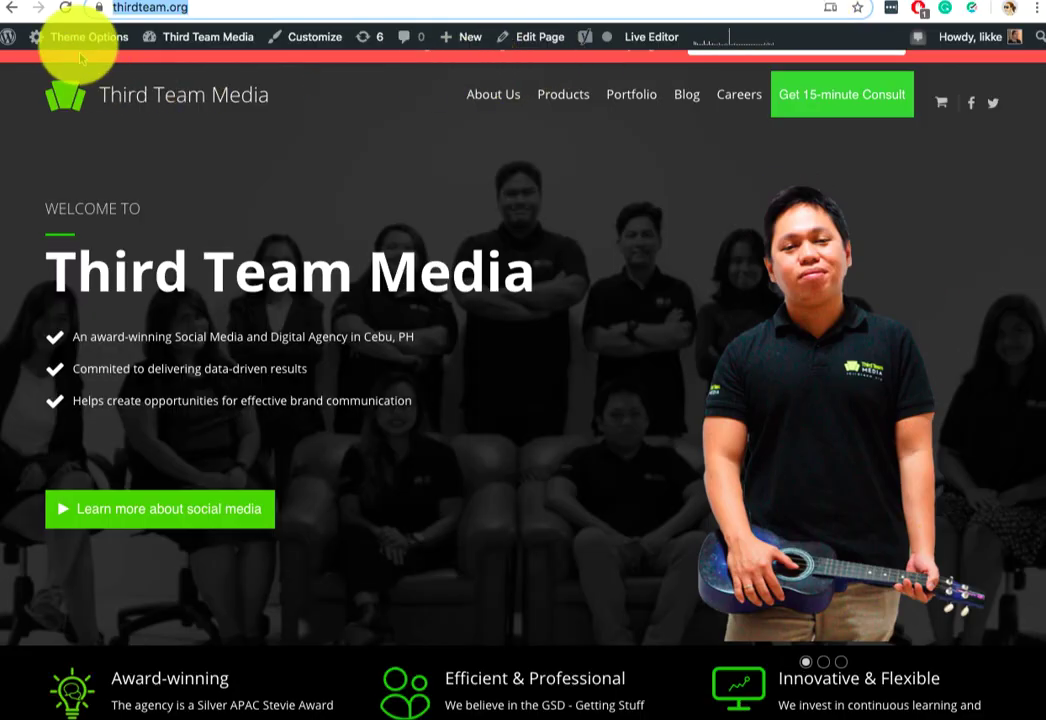
{"action": "mouse_move", "coordinate": [79, 47]}
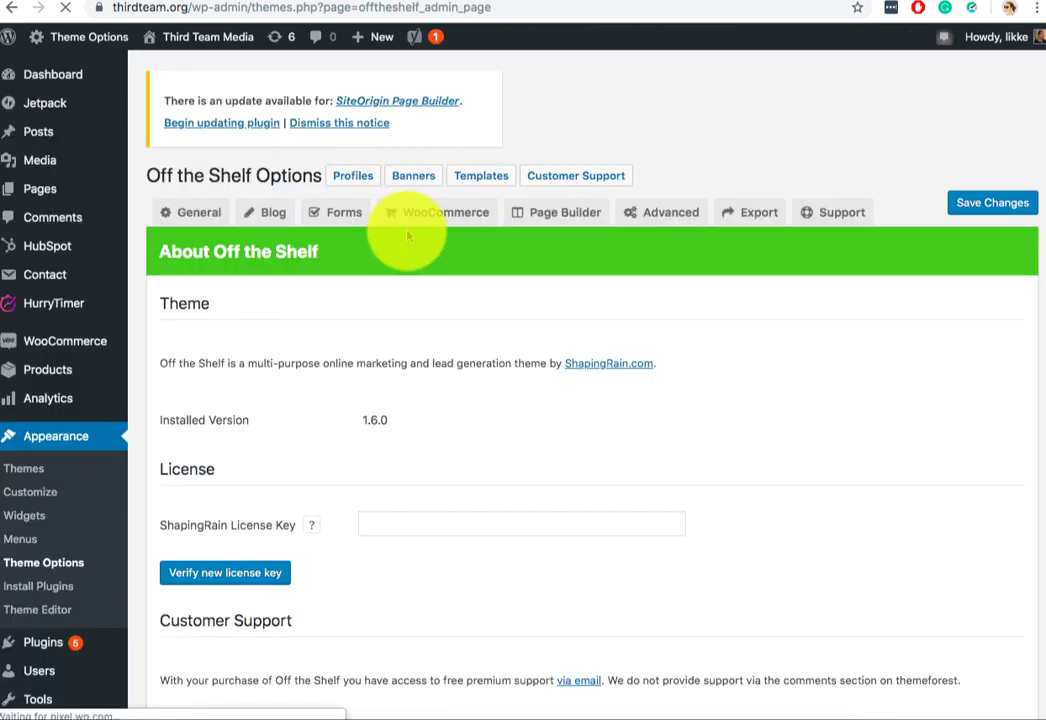
{"action": "scroll", "coordinate": [707, 240], "scroll_direction": "down", "scroll_amount": 1}
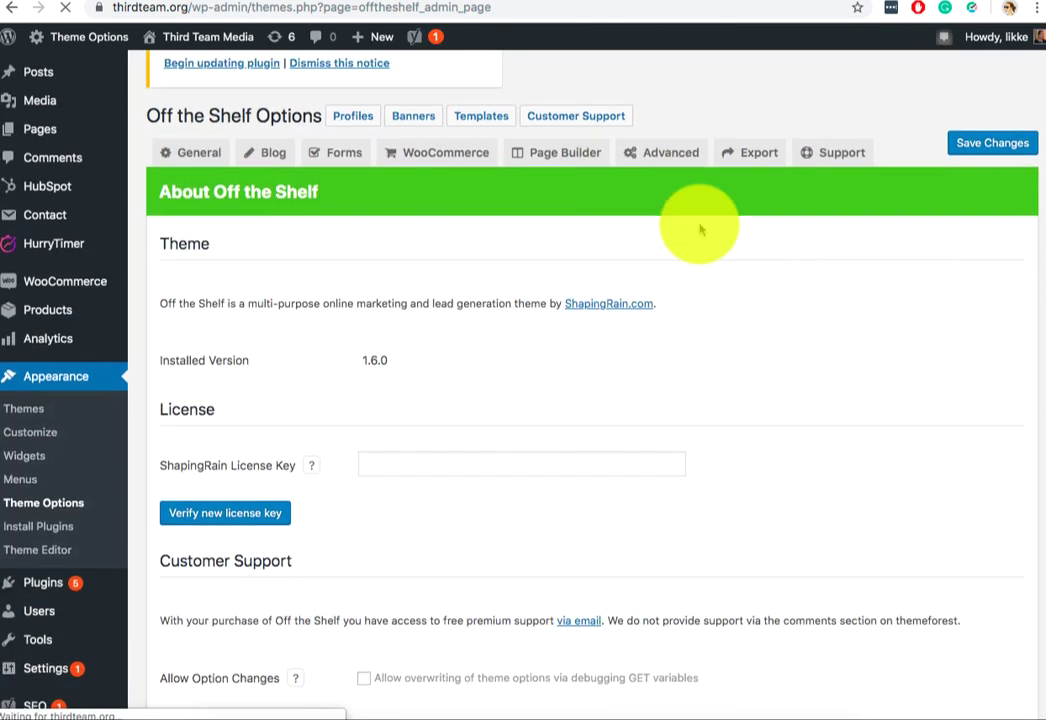
{"action": "scroll", "coordinate": [690, 225], "scroll_direction": "up", "scroll_amount": 1}
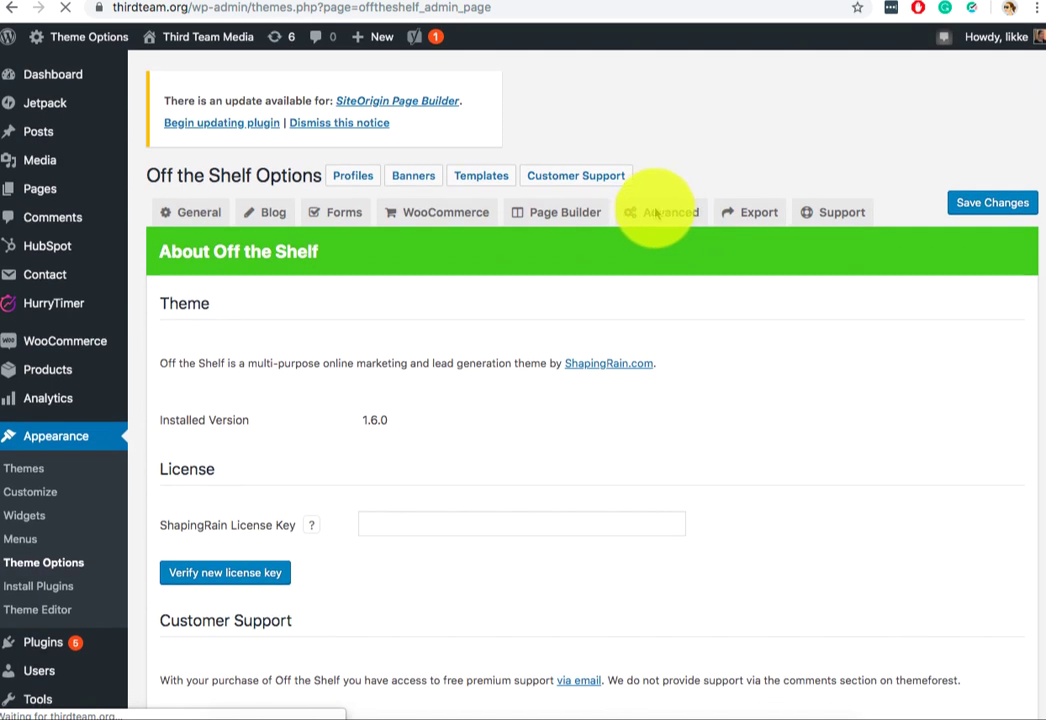
{"action": "scroll", "coordinate": [657, 213], "scroll_direction": "down", "scroll_amount": 3}
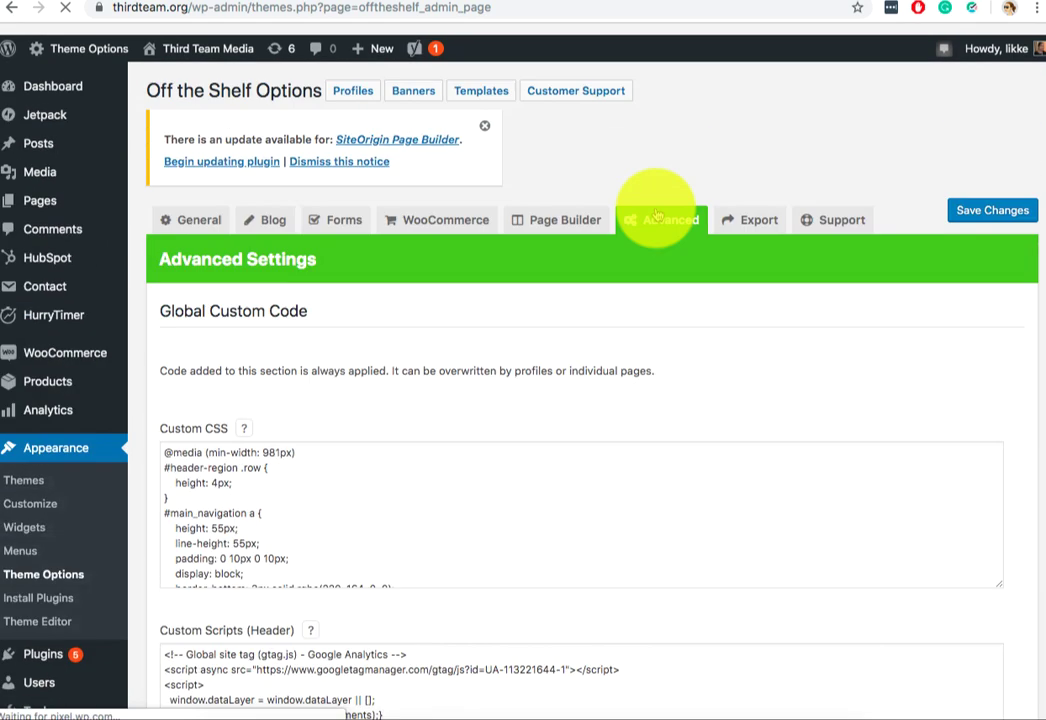
{"action": "scroll", "coordinate": [668, 233], "scroll_direction": "down", "scroll_amount": 5}
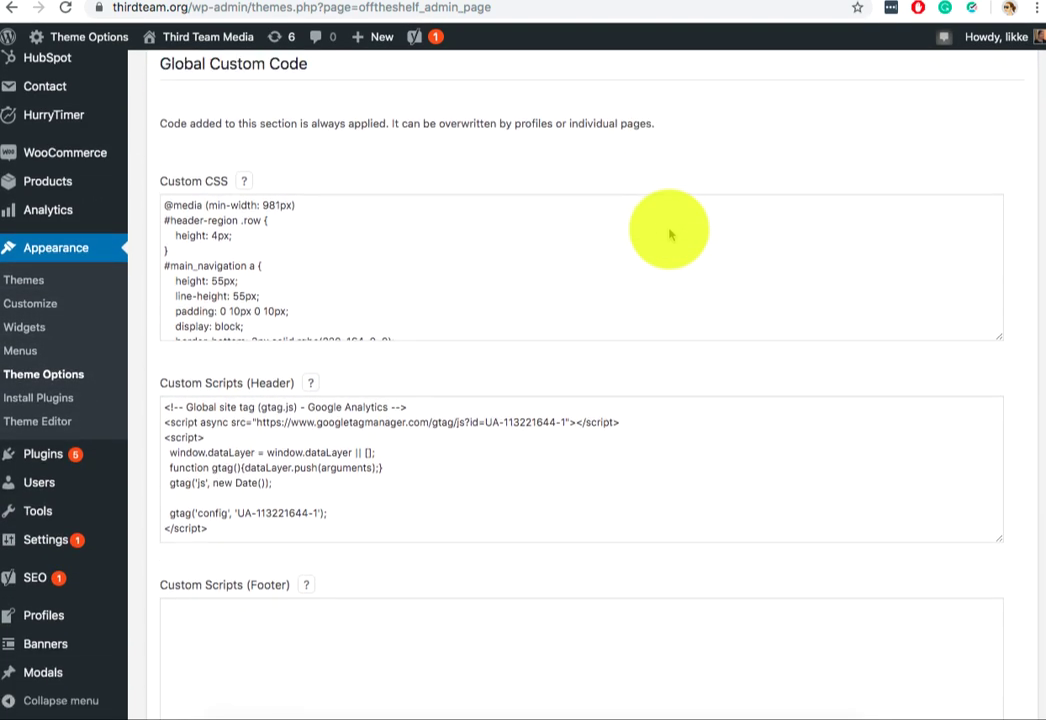
Paste the ManyChat snippet on a new line below the Google Analytics code in Custom Scripts (Header)
{"action": "left_click", "coordinate": [231, 526]}
{"action": "scroll", "coordinate": [268, 502], "scroll_direction": "down", "scroll_amount": 1}
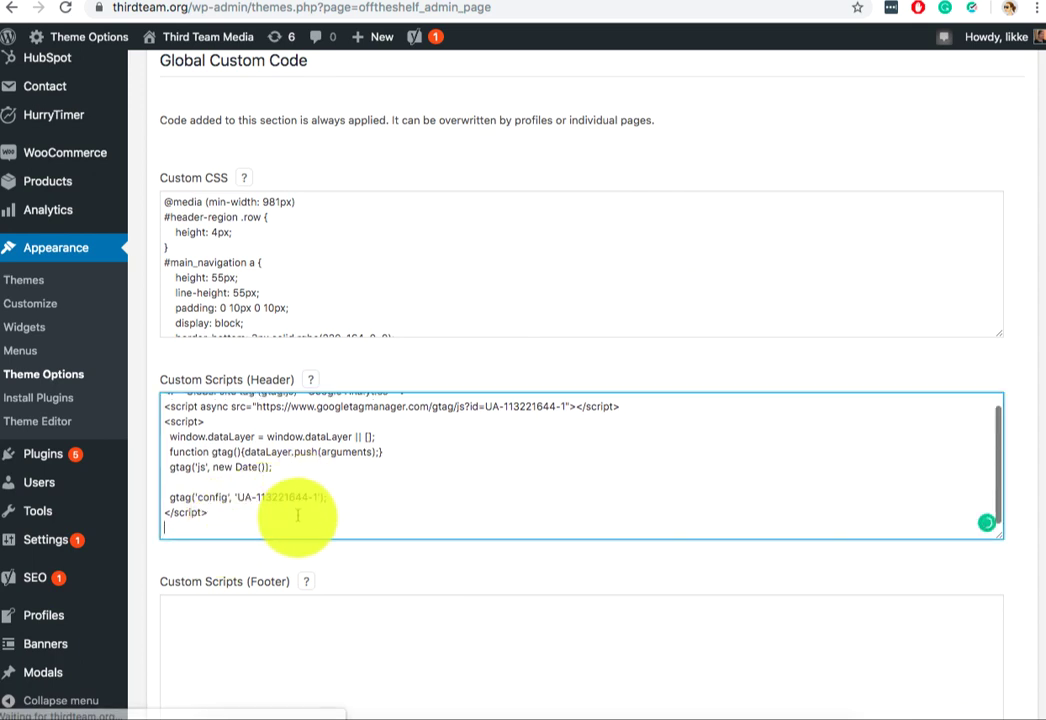
{"action": "left_click_drag", "start_coordinate": [300, 530], "coordinate": [178, 385]}
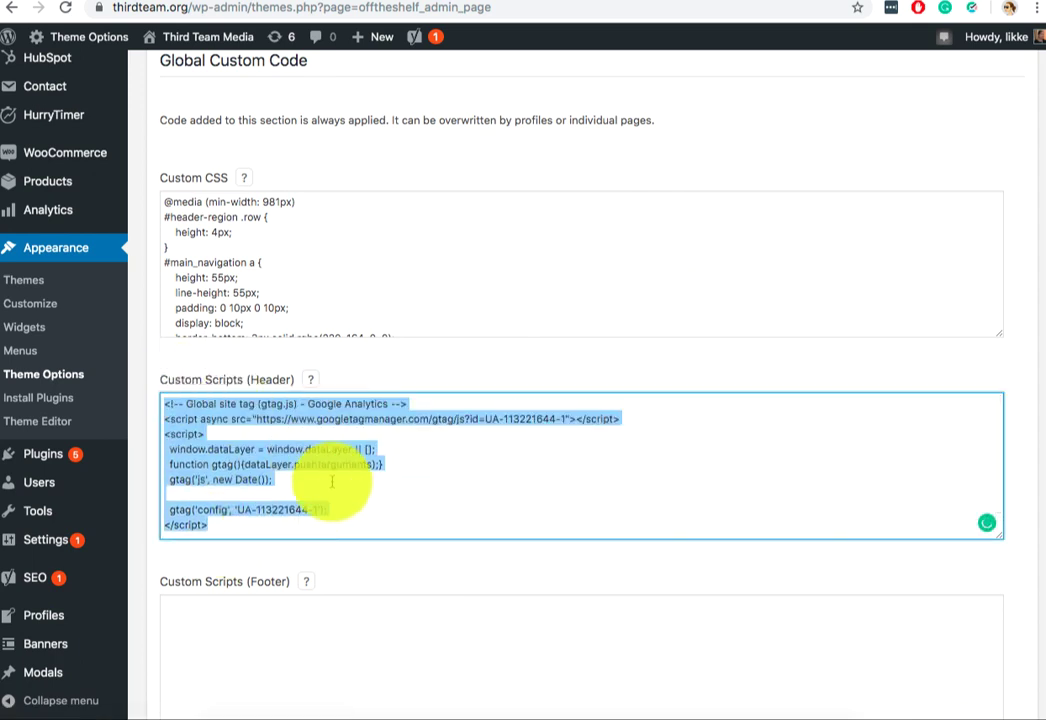
{"action": "left_click", "coordinate": [300, 482]}
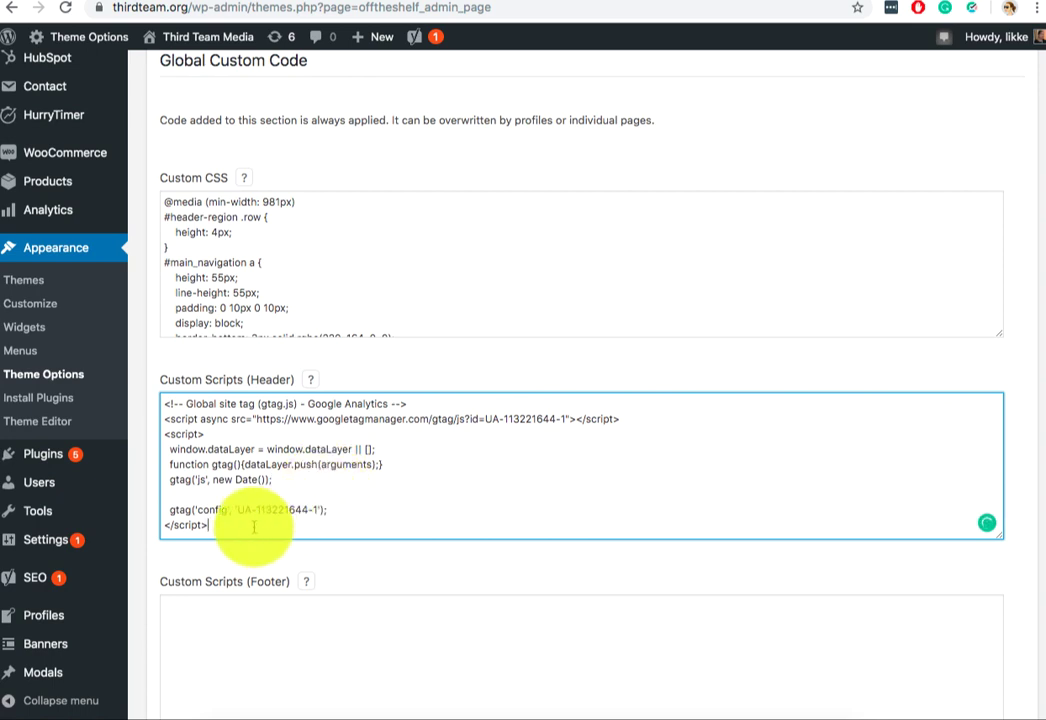
{"action": "key", "text": "Return"}
{"action": "key", "text": "ctrl+v"}
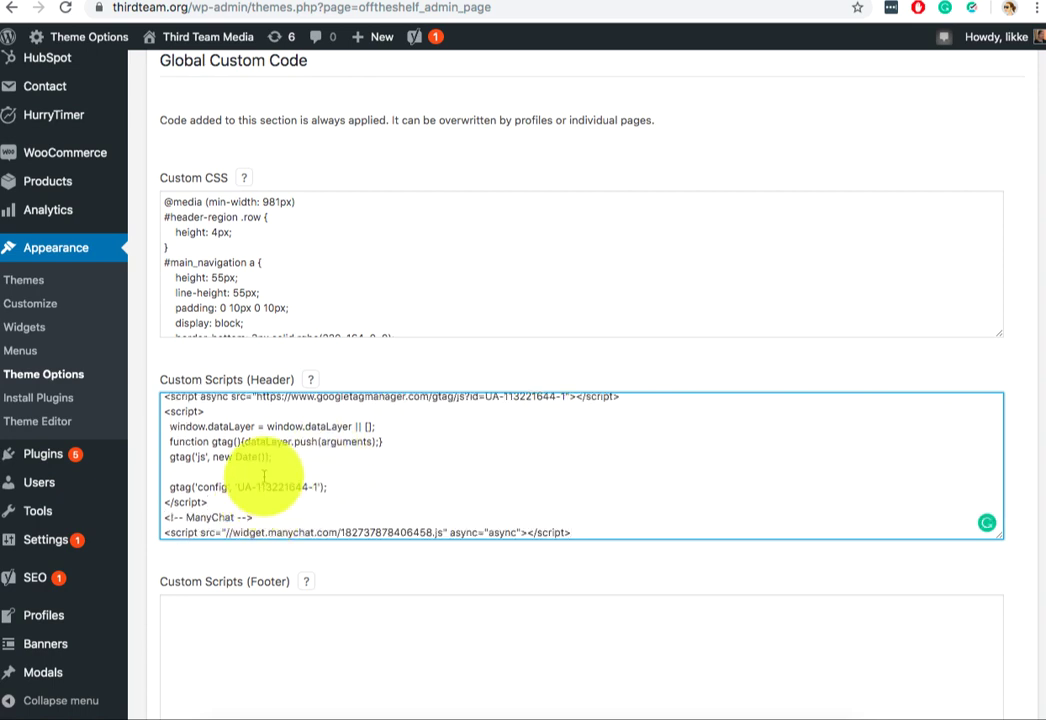
Insert a blank line between the Google Analytics script and the ManyChat snippet, and save the theme options
{"action": "left_click_drag", "start_coordinate": [565, 533], "coordinate": [182, 495]}
{"action": "left_click", "coordinate": [222, 500]}
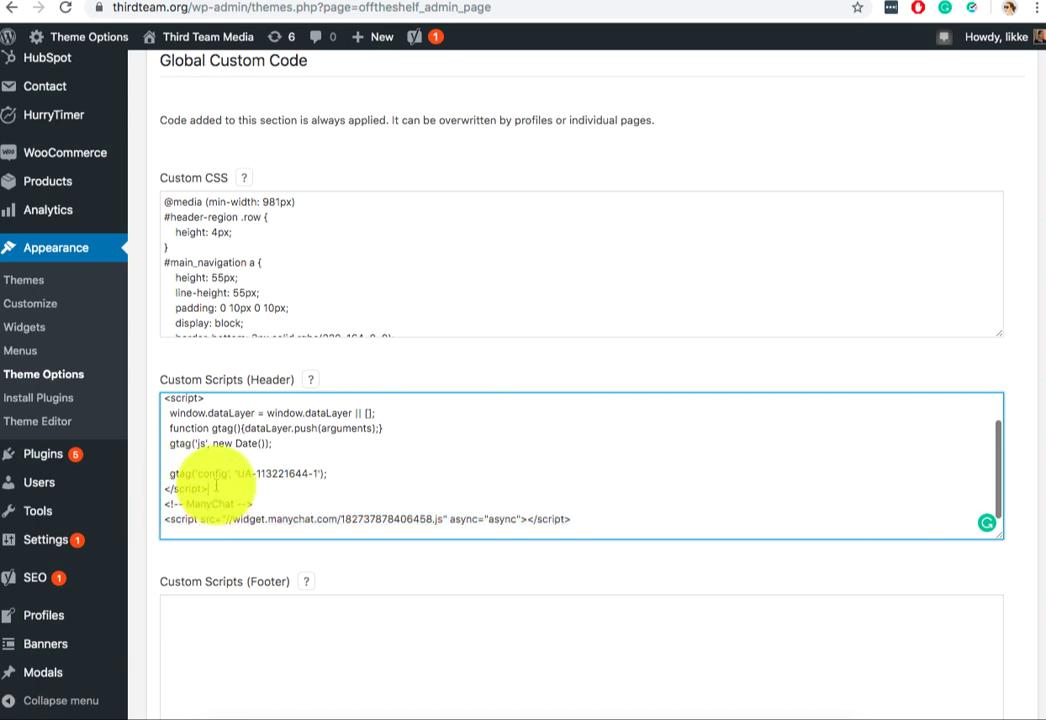
{"action": "key", "text": "Return"}
{"action": "scroll", "coordinate": [215, 490], "scroll_direction": "down", "scroll_amount": 1}
{"action": "left_click", "coordinate": [205, 527]}
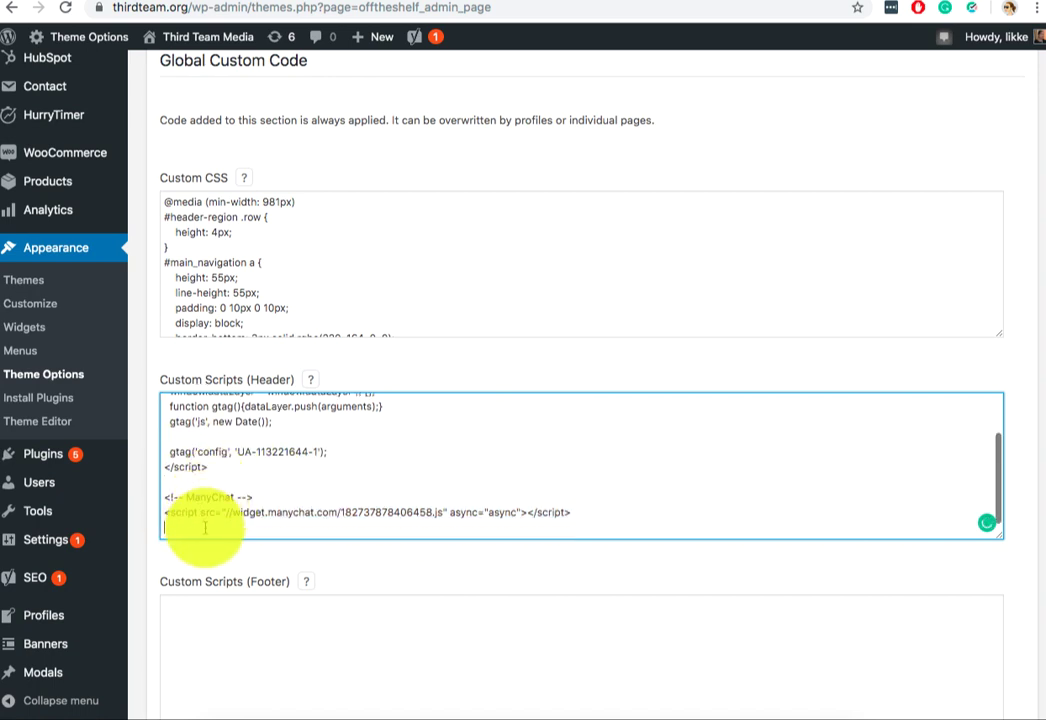
{"action": "left_click_drag", "start_coordinate": [580, 513], "coordinate": [172, 517]}
{"action": "scroll", "coordinate": [334, 524], "scroll_direction": "down", "scroll_amount": 10}
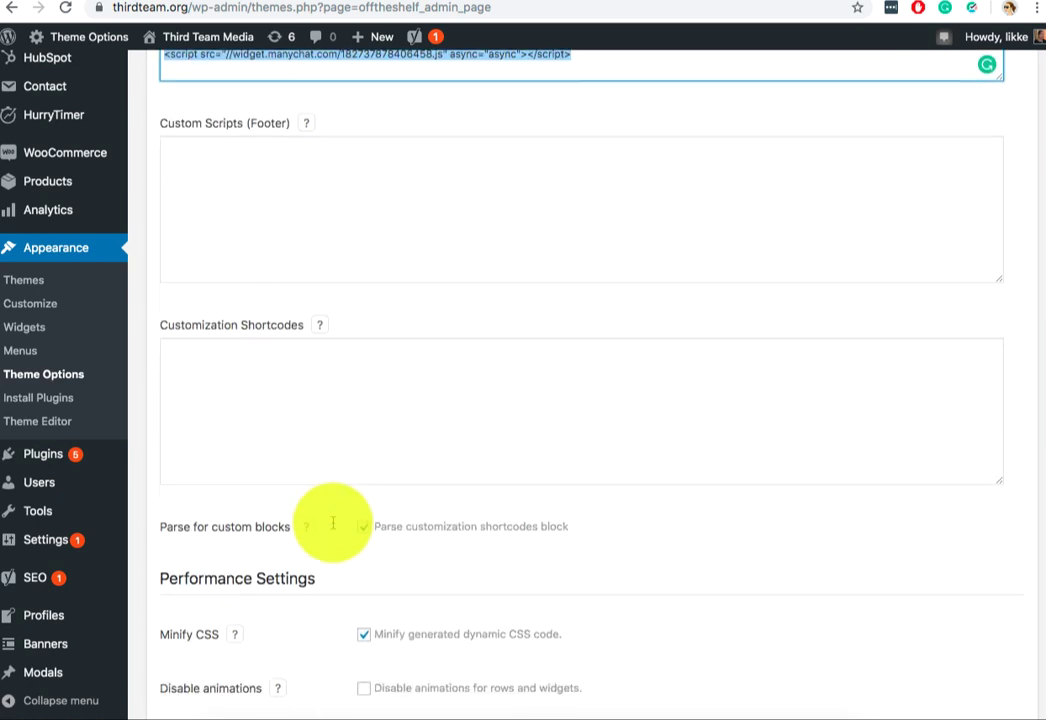
{"action": "left_click", "coordinate": [995, 664]}
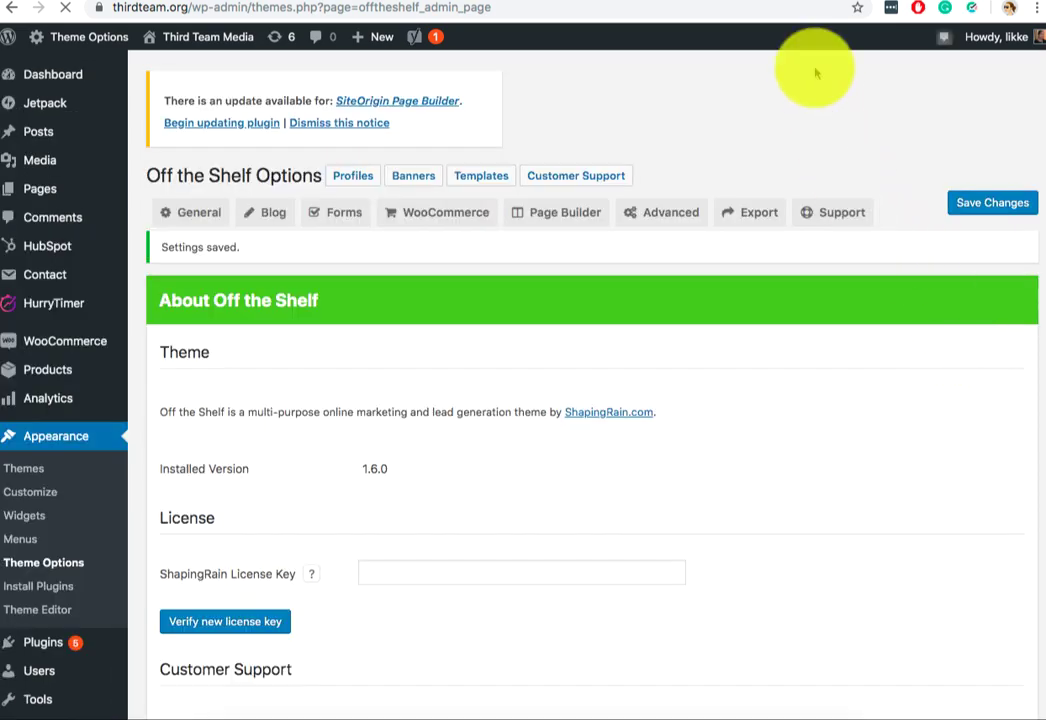
Switch back to ManyChat, finish the website setup, and activate Growth Tool #5 to proceed to its widget check
{"action": "left_click", "coordinate": [719, 0]}
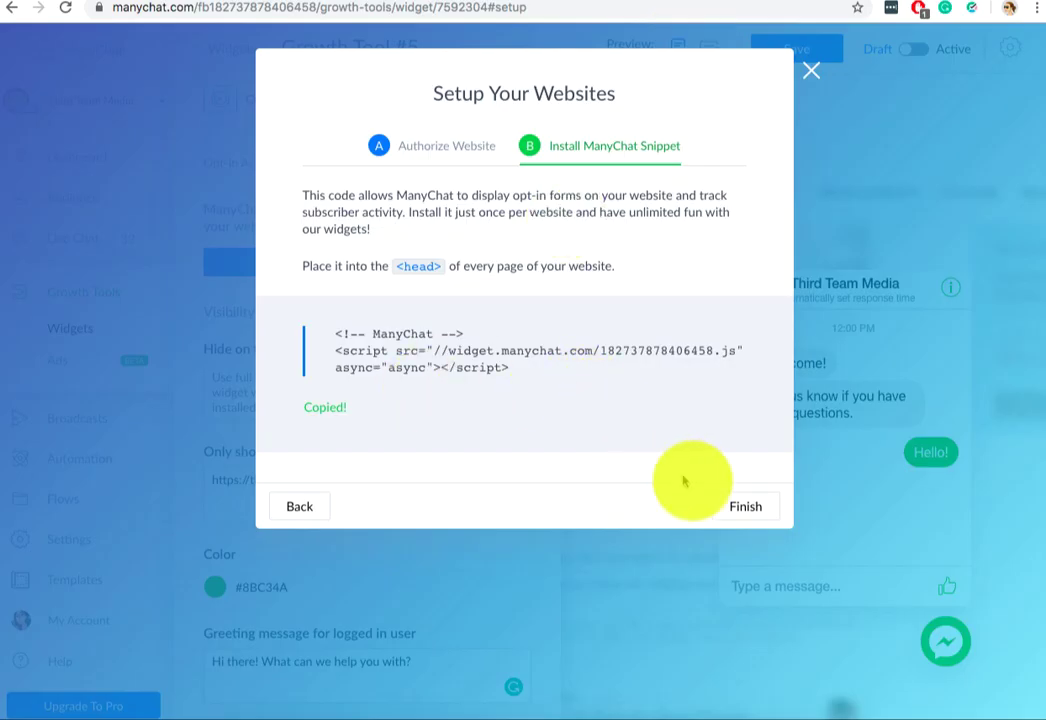
{"action": "left_click", "coordinate": [741, 510]}
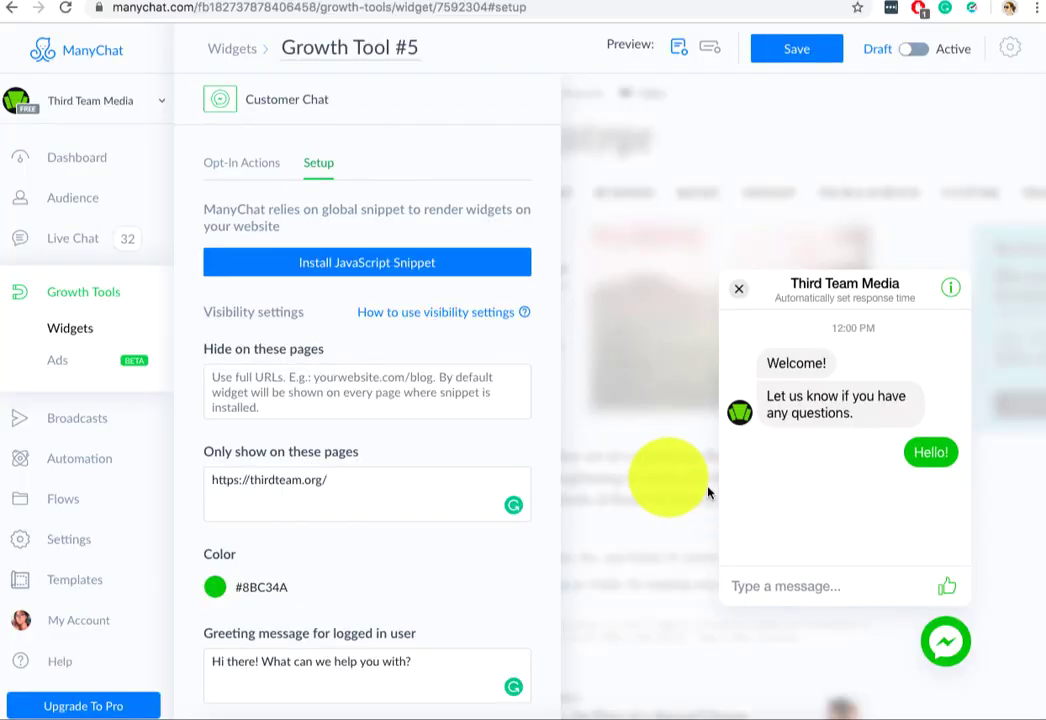
{"action": "scroll", "coordinate": [513, 478], "scroll_direction": "down", "scroll_amount": 1}
{"action": "scroll", "coordinate": [513, 478], "scroll_direction": "down", "scroll_amount": 3}
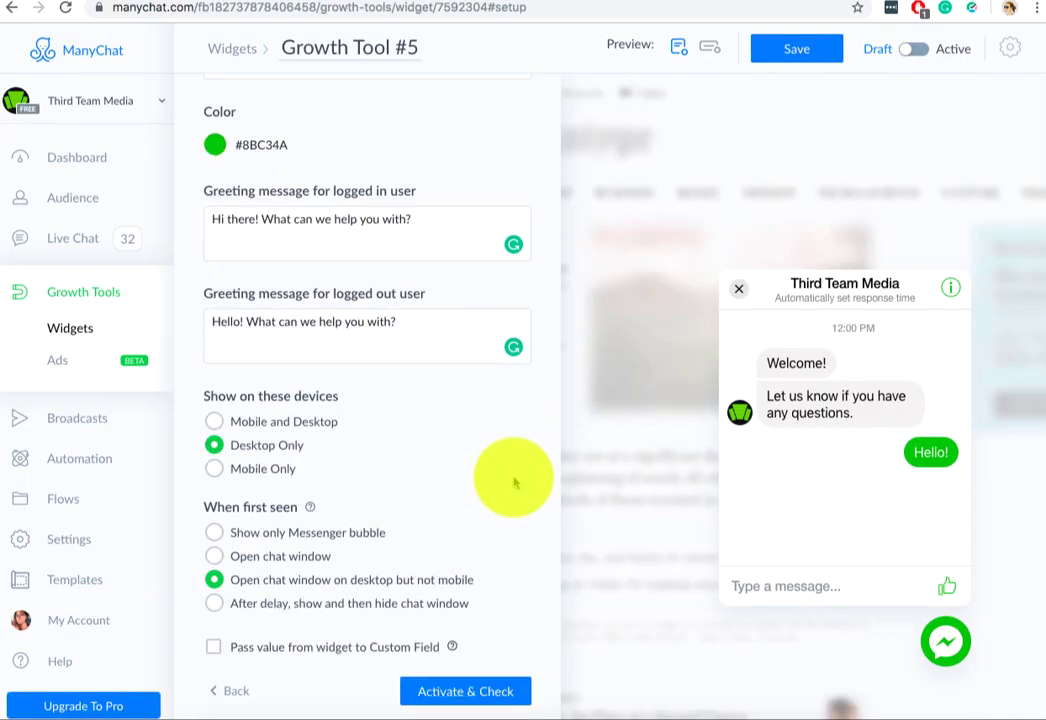
{"action": "left_click", "coordinate": [465, 692]}
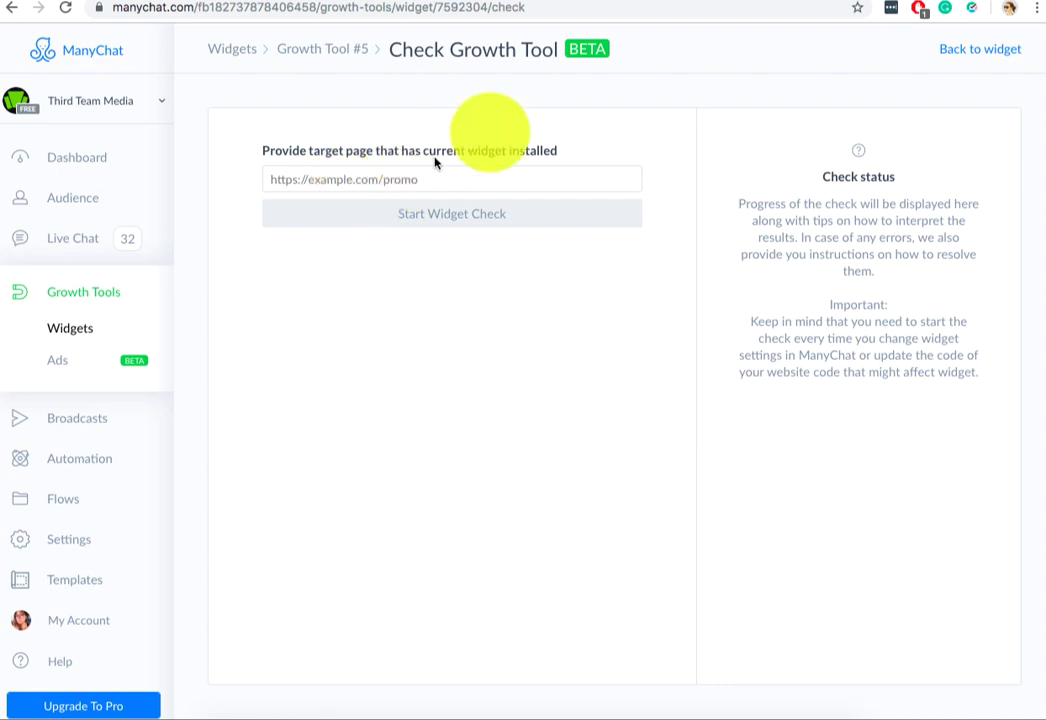
{"action": "left_click", "coordinate": [805, 3]}
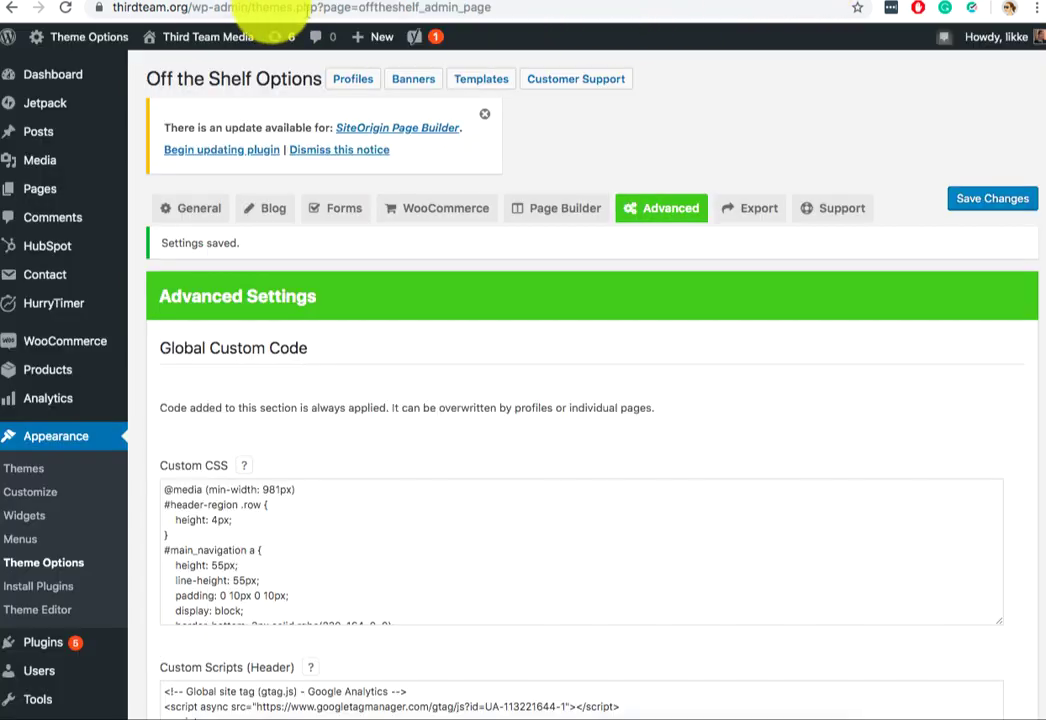
{"action": "left_click_drag", "start_coordinate": [188, 8], "coordinate": [132, 12]}
{"action": "key", "text": "ctrl+c"}
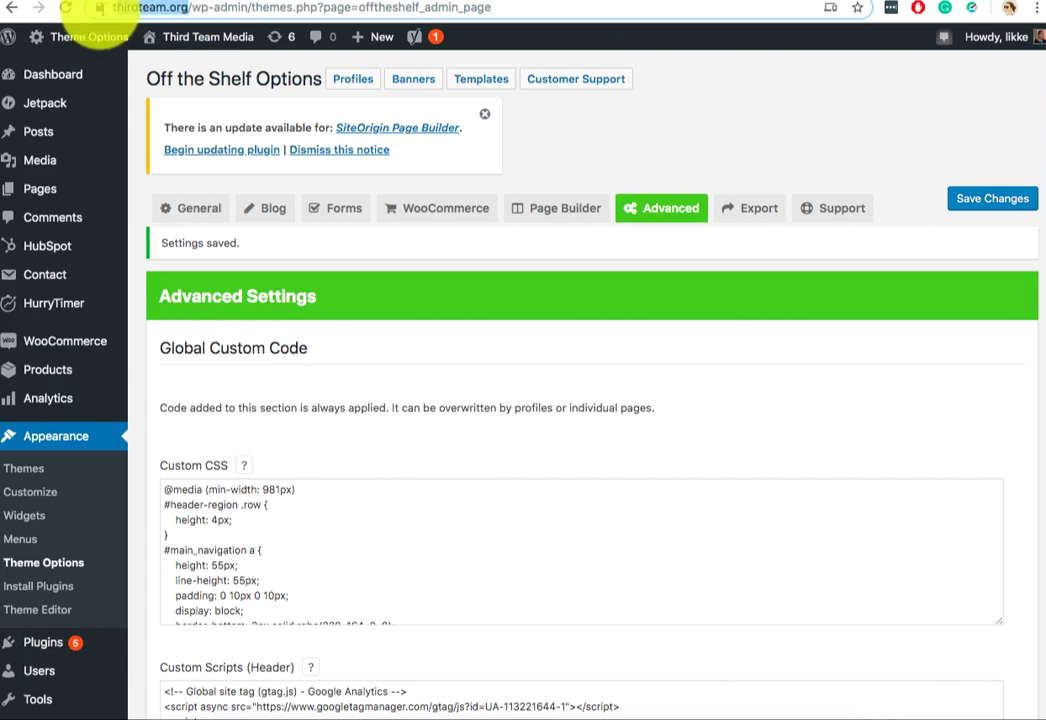
{"action": "left_click", "coordinate": [705, 3]}
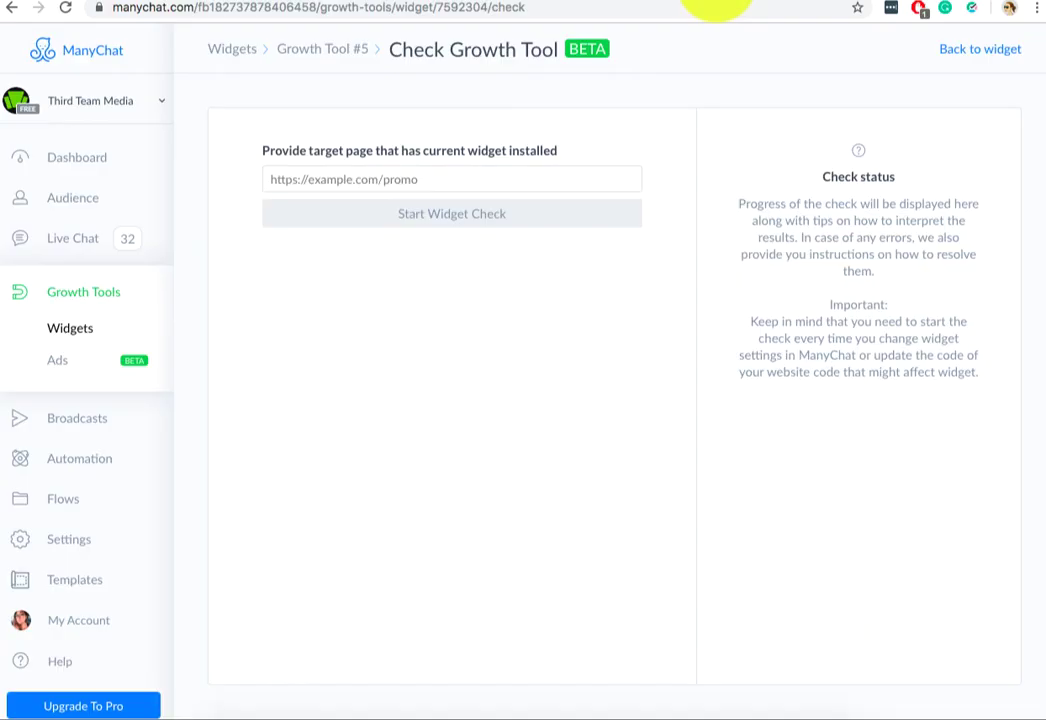
{"action": "left_click", "coordinate": [443, 177]}
{"action": "key", "text": "ctrl+v"}
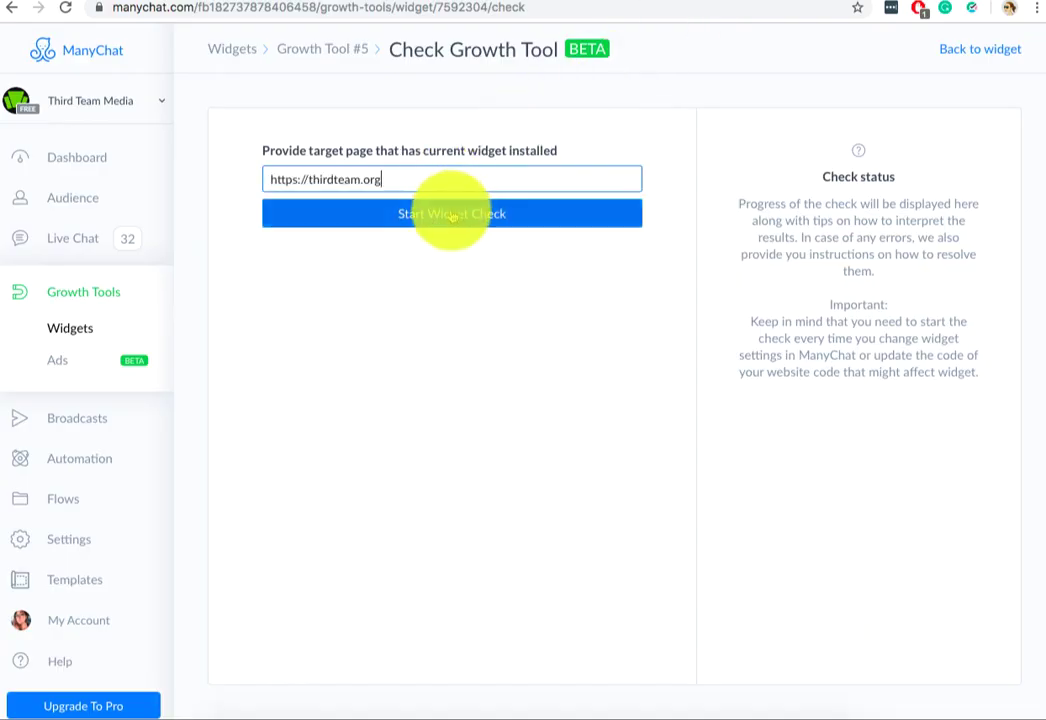
{"action": "left_click", "coordinate": [453, 214]}
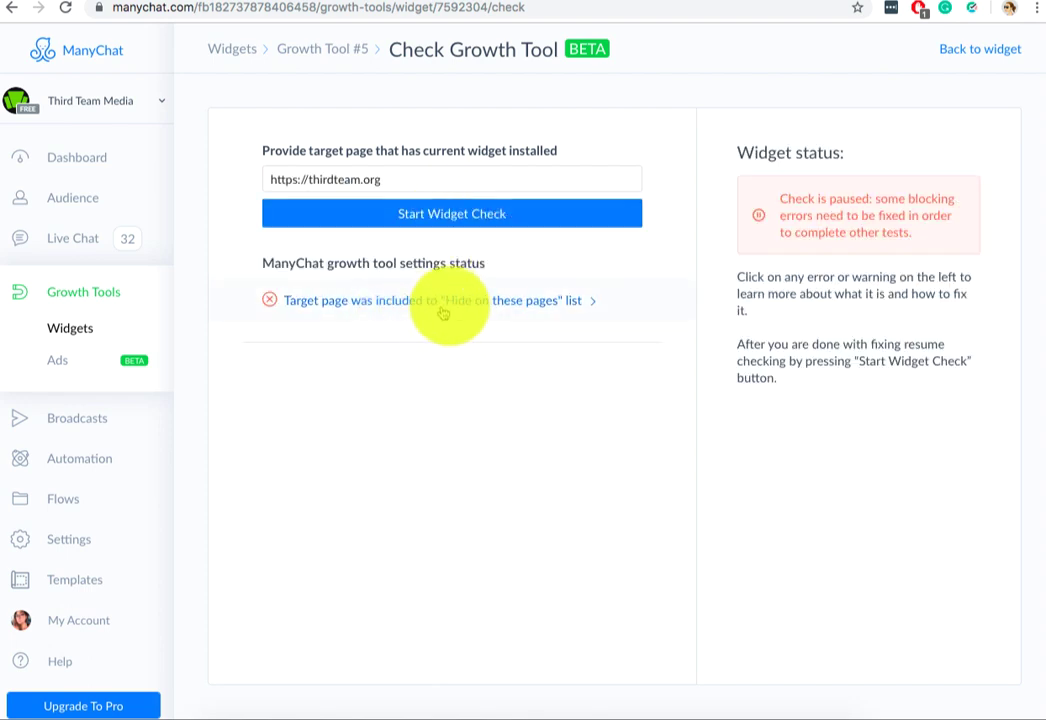
Examine the widget check's error details and review the page visibility settings in Growth Tool #5's setup
{"action": "left_click", "coordinate": [498, 310]}
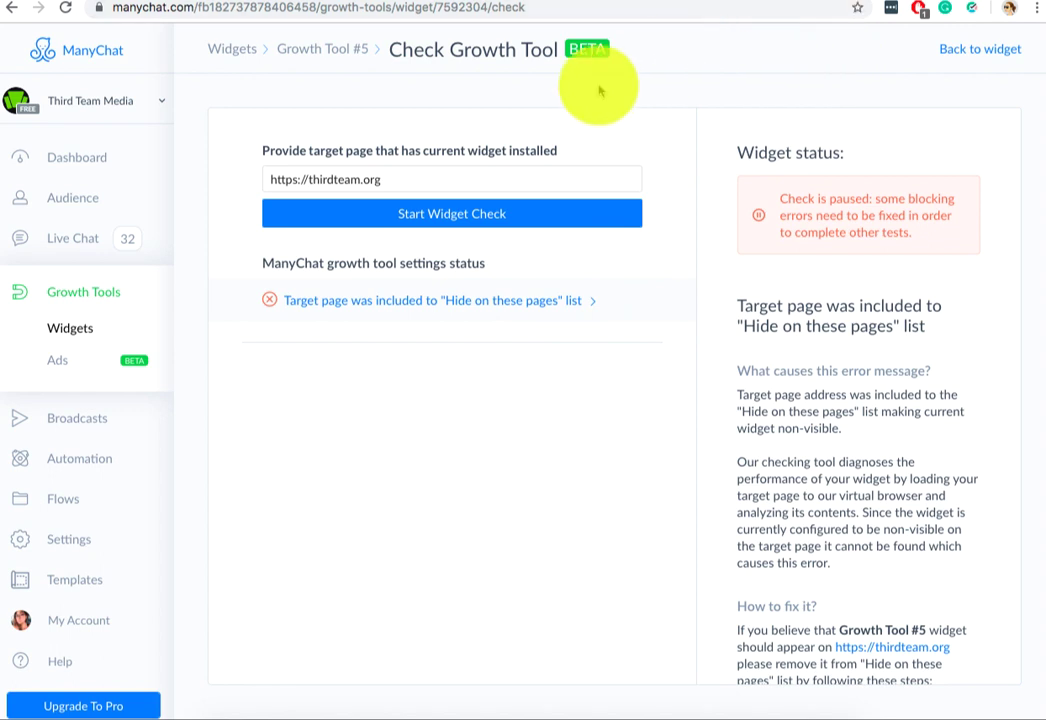
{"action": "left_click", "coordinate": [104, 338]}
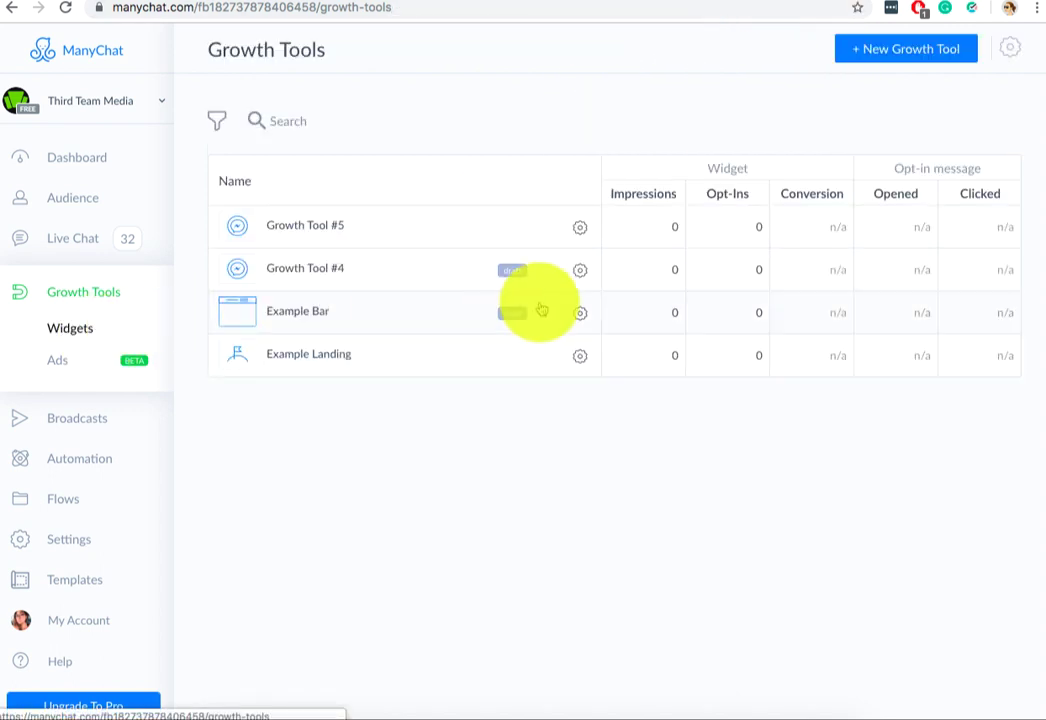
{"action": "left_click", "coordinate": [365, 242]}
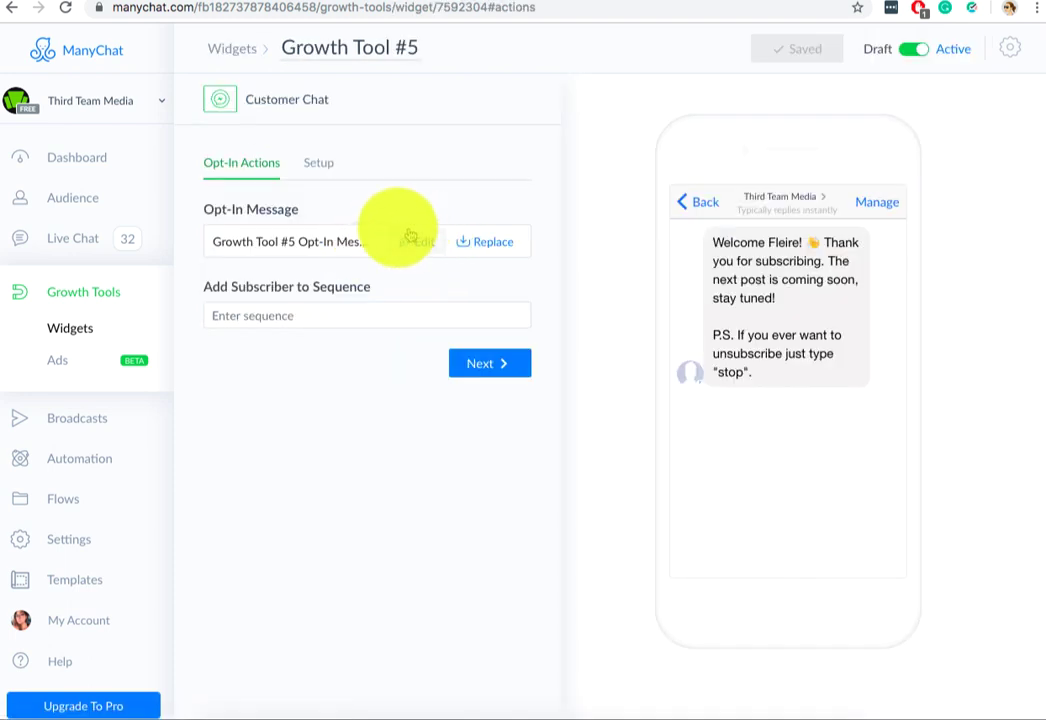
{"action": "left_click", "coordinate": [320, 164]}
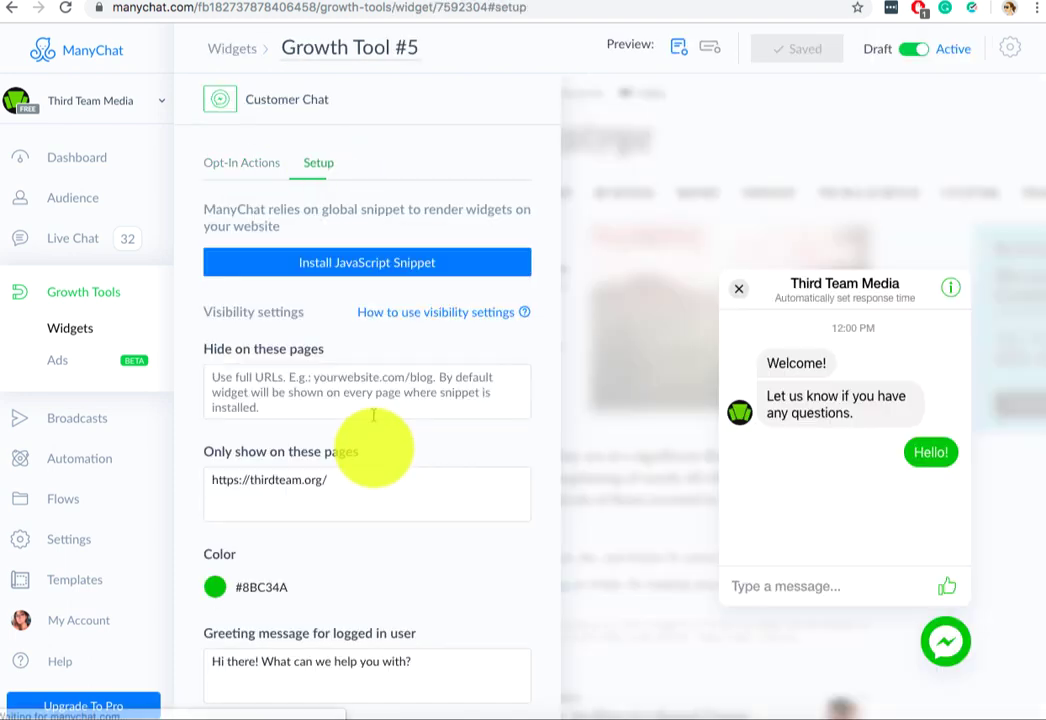
{"action": "left_click", "coordinate": [378, 480]}
{"action": "left_click", "coordinate": [333, 389]}
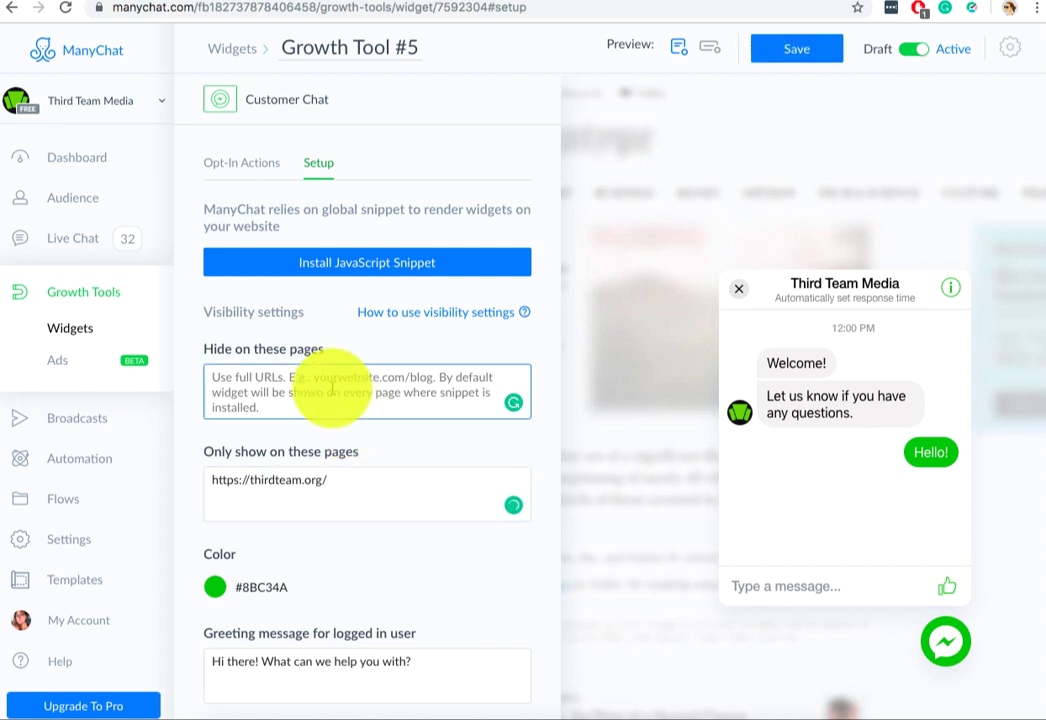
{"action": "left_click", "coordinate": [347, 486]}
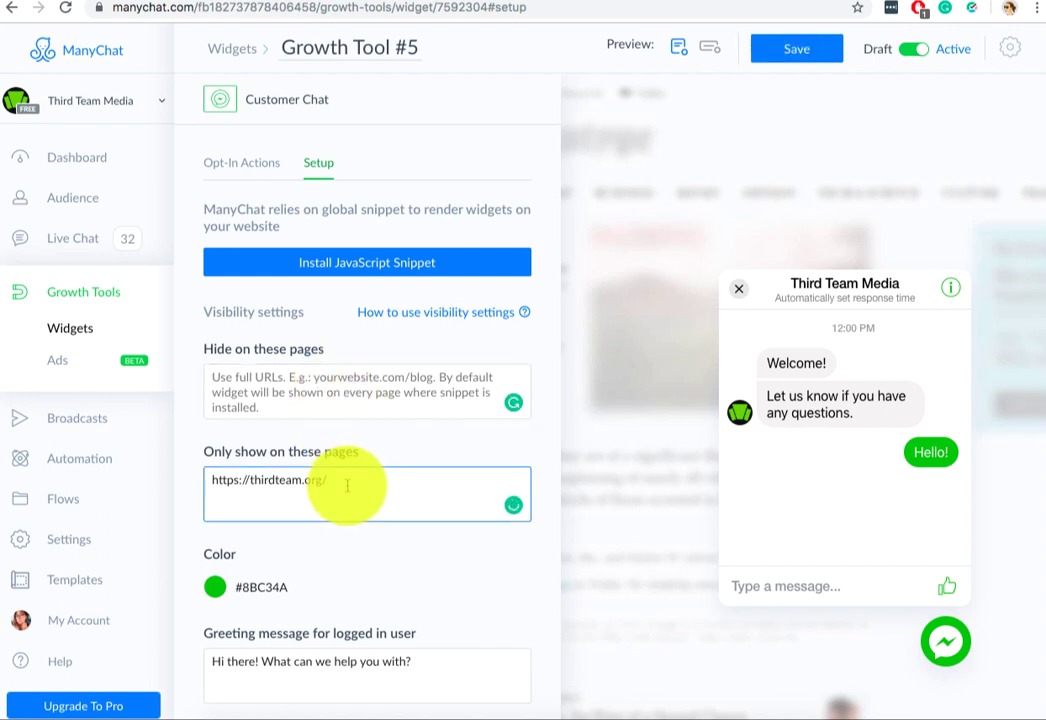
{"action": "scroll", "coordinate": [347, 486], "scroll_direction": "down", "scroll_amount": 5}
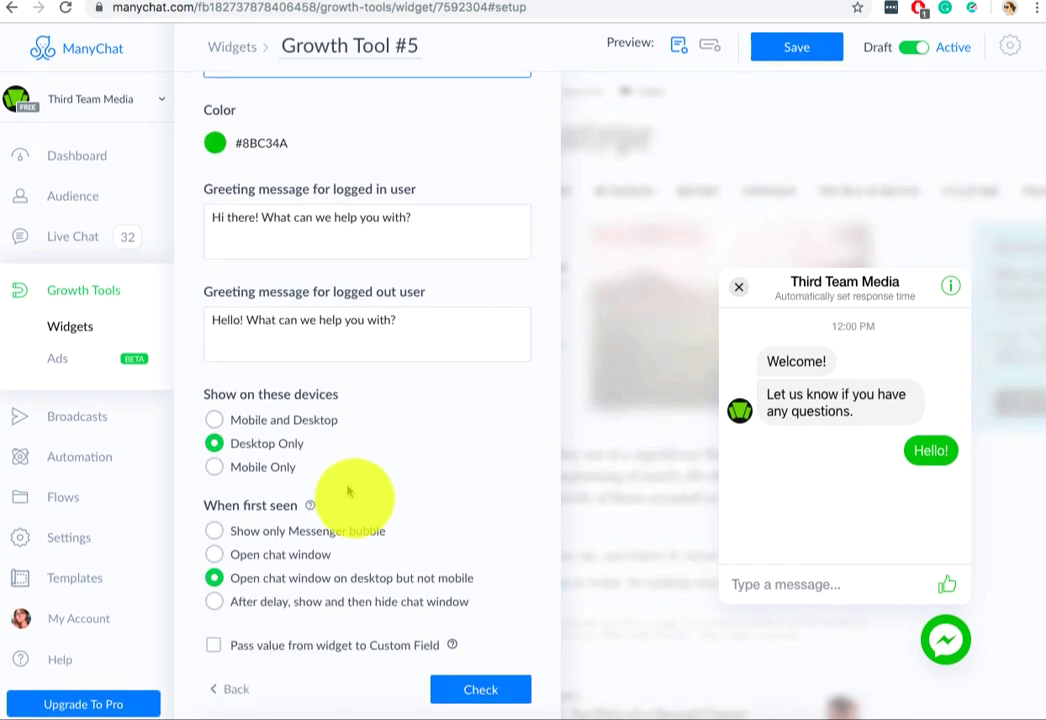
{"action": "left_click", "coordinate": [480, 689]}
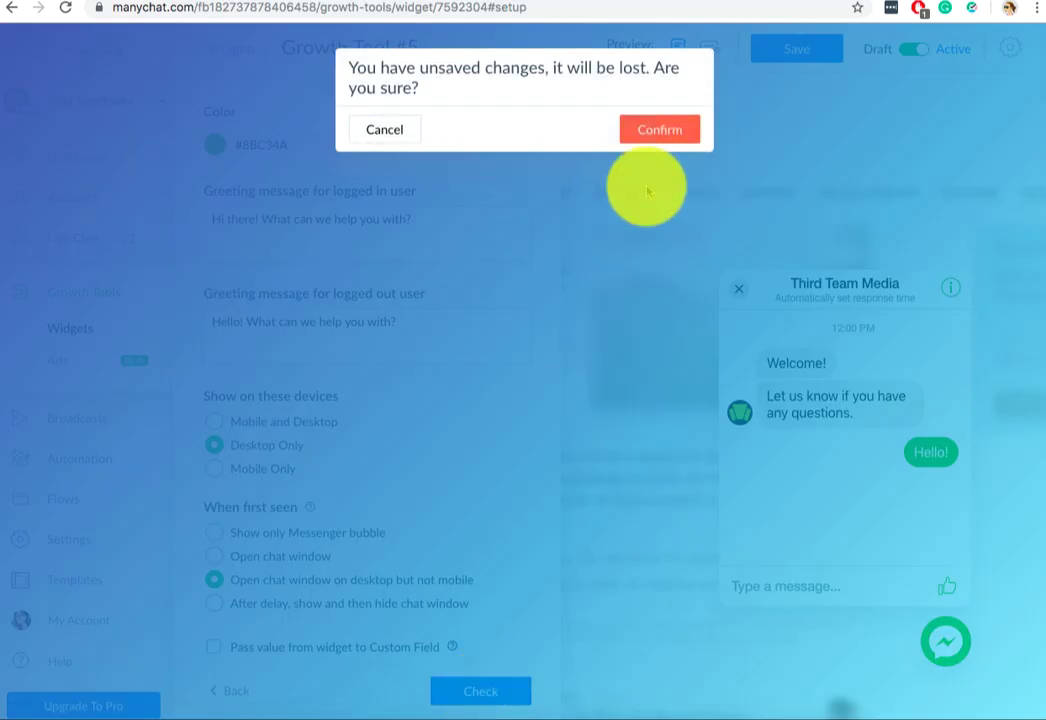
{"action": "left_click", "coordinate": [400, 135]}
{"action": "scroll", "coordinate": [406, 138], "scroll_direction": "up", "scroll_amount": 2}
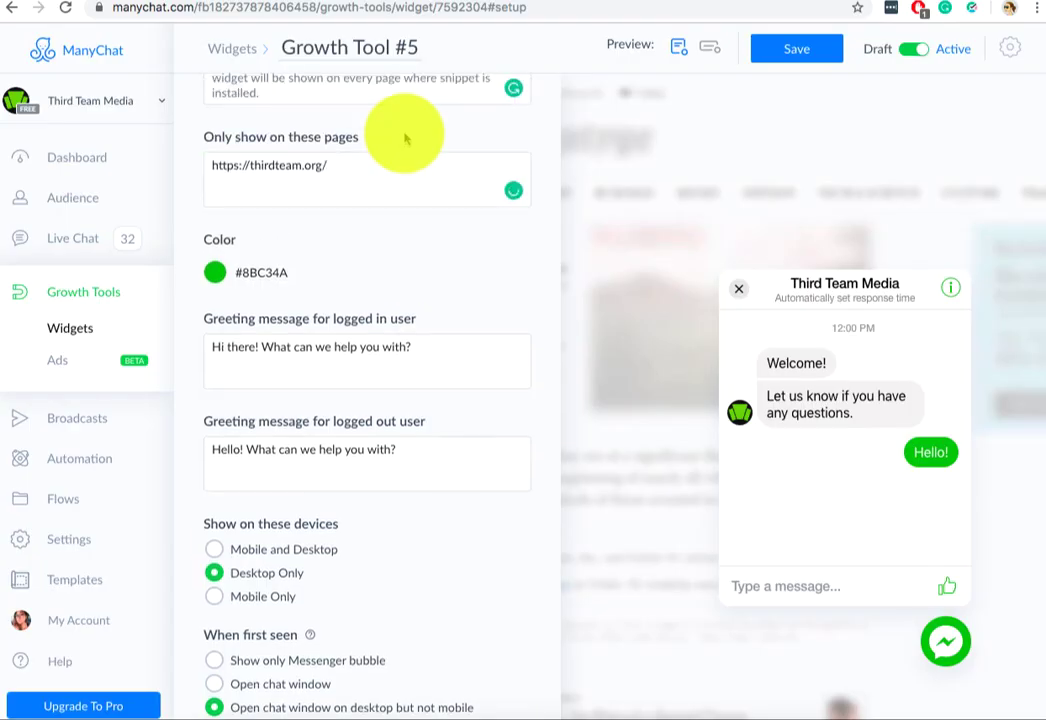
{"action": "scroll", "coordinate": [407, 139], "scroll_direction": "up", "scroll_amount": 5}
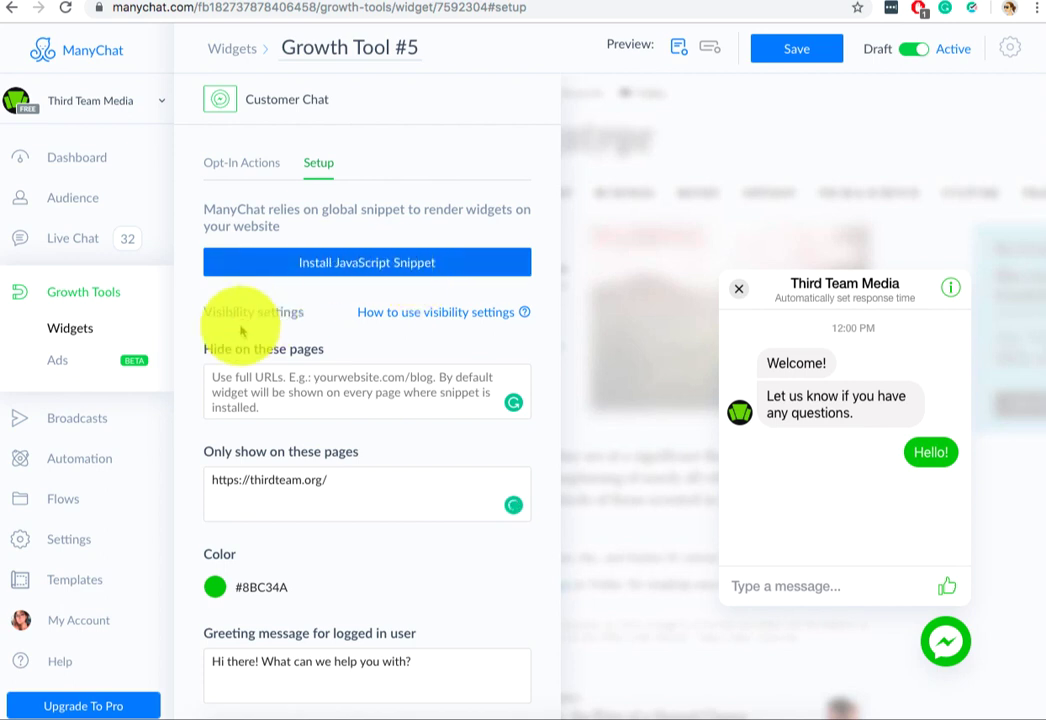
{"action": "scroll", "coordinate": [380, 430], "scroll_direction": "down", "scroll_amount": 1}
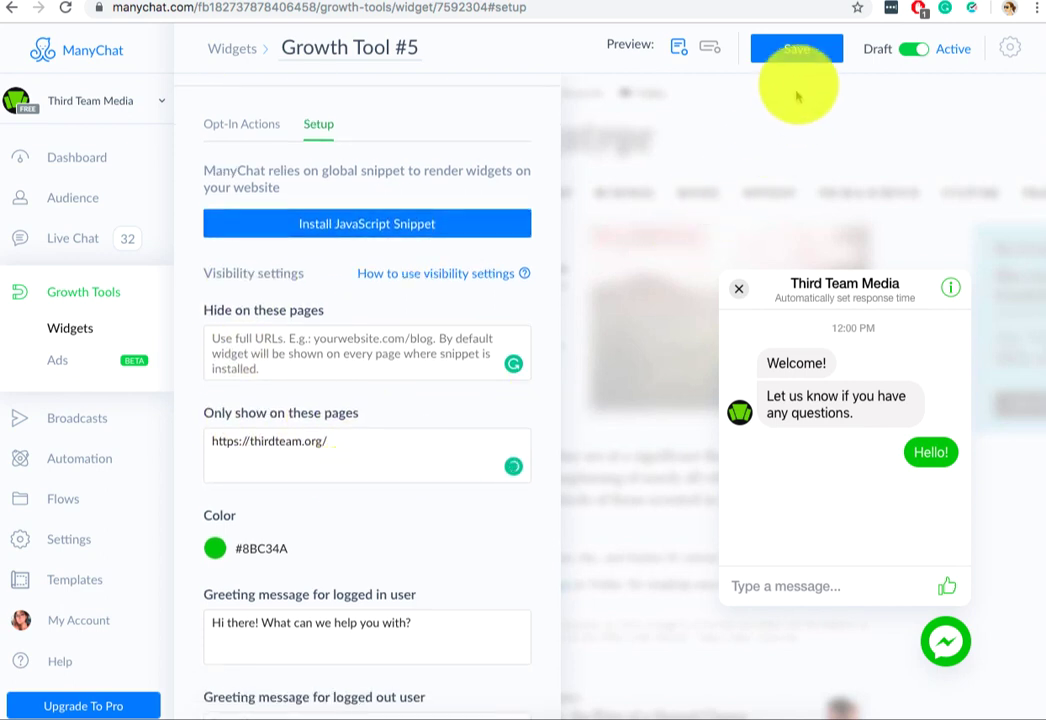
{"action": "left_click", "coordinate": [800, 52]}
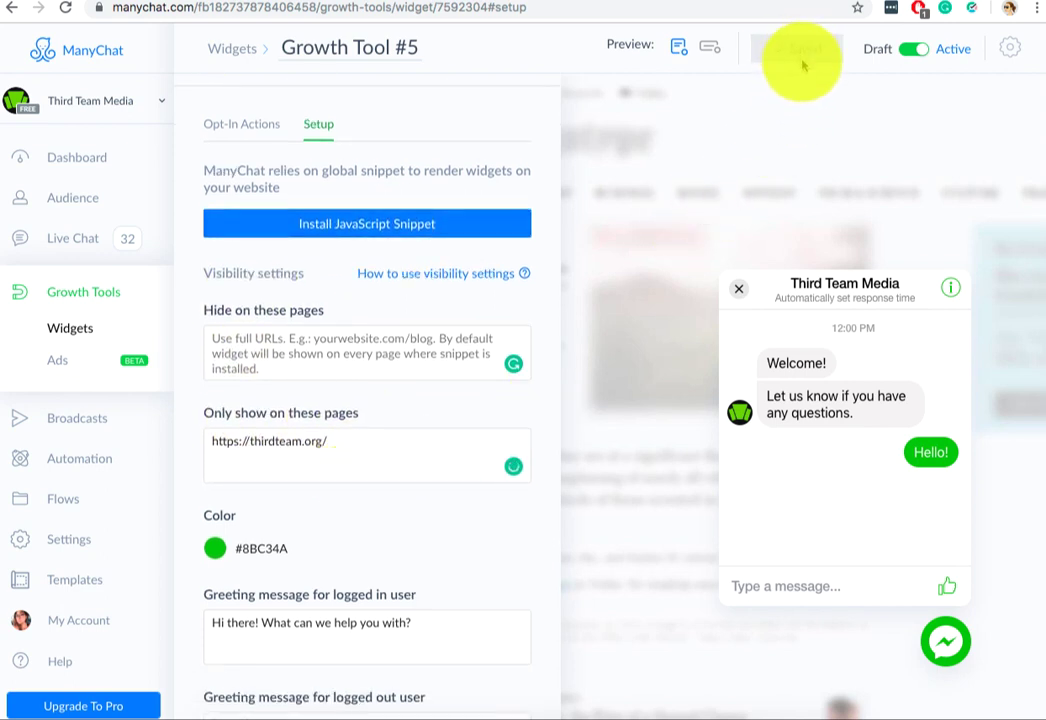
{"action": "scroll", "coordinate": [402, 364], "scroll_direction": "up", "scroll_amount": 1}
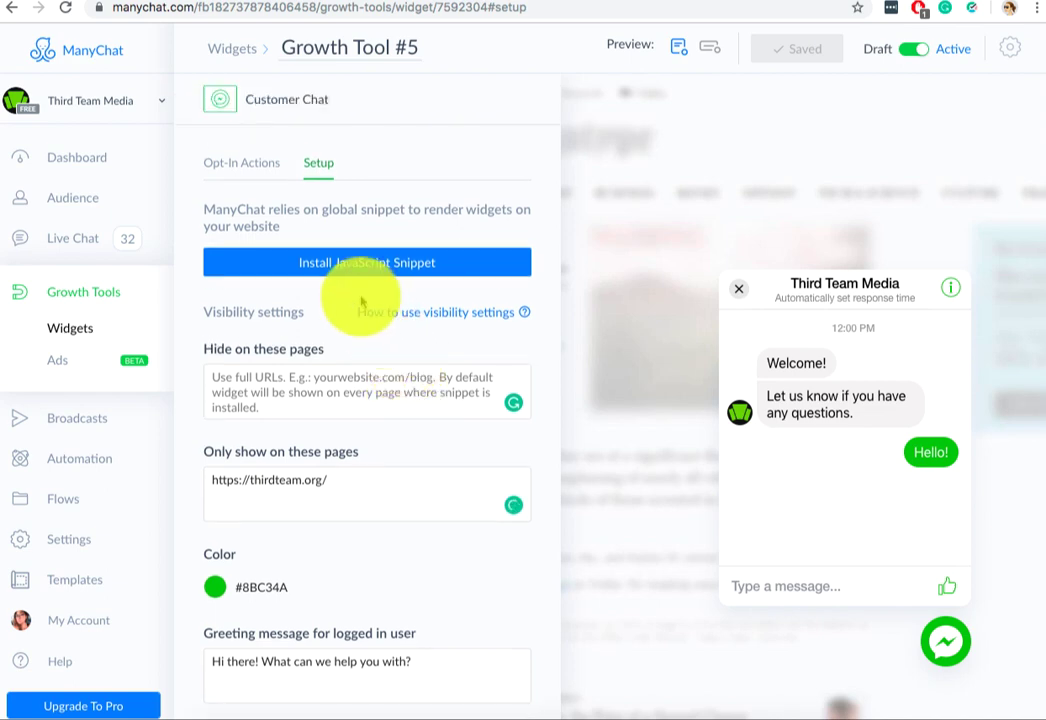
{"action": "scroll", "coordinate": [350, 362], "scroll_direction": "down", "scroll_amount": 6}
{"action": "scroll", "coordinate": [352, 370], "scroll_direction": "up", "scroll_amount": 2}
{"action": "scroll", "coordinate": [352, 370], "scroll_direction": "down", "scroll_amount": 5}
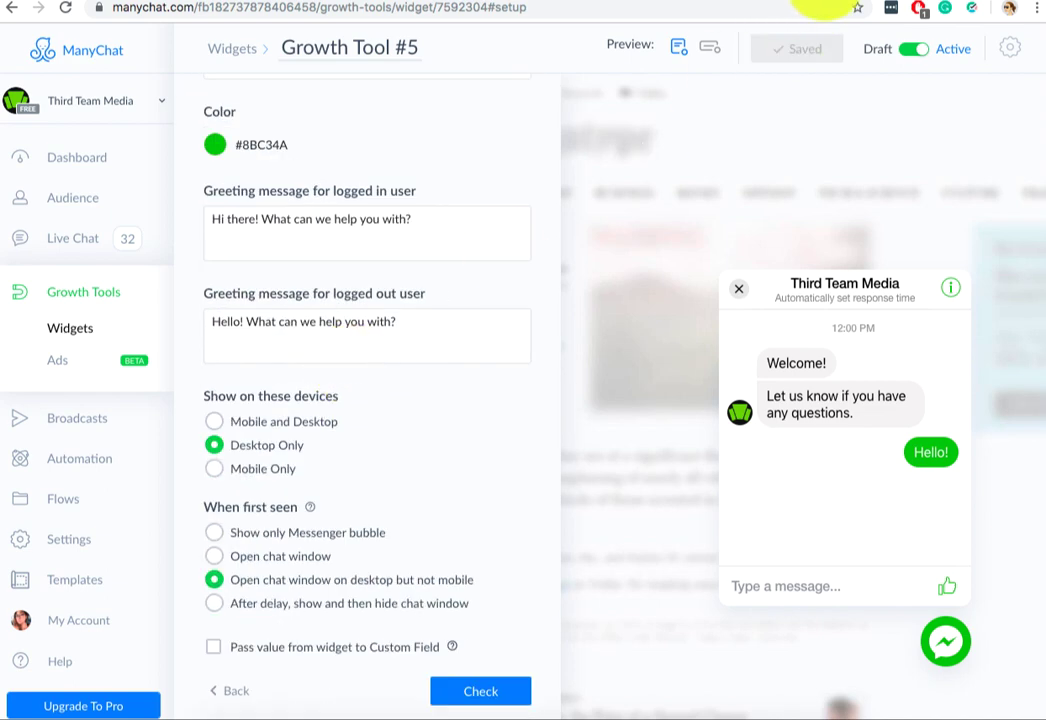
Switch to the WordPress admin and open the live Third Team Media site in a new browser tab
{"action": "left_click", "coordinate": [828, 8]}
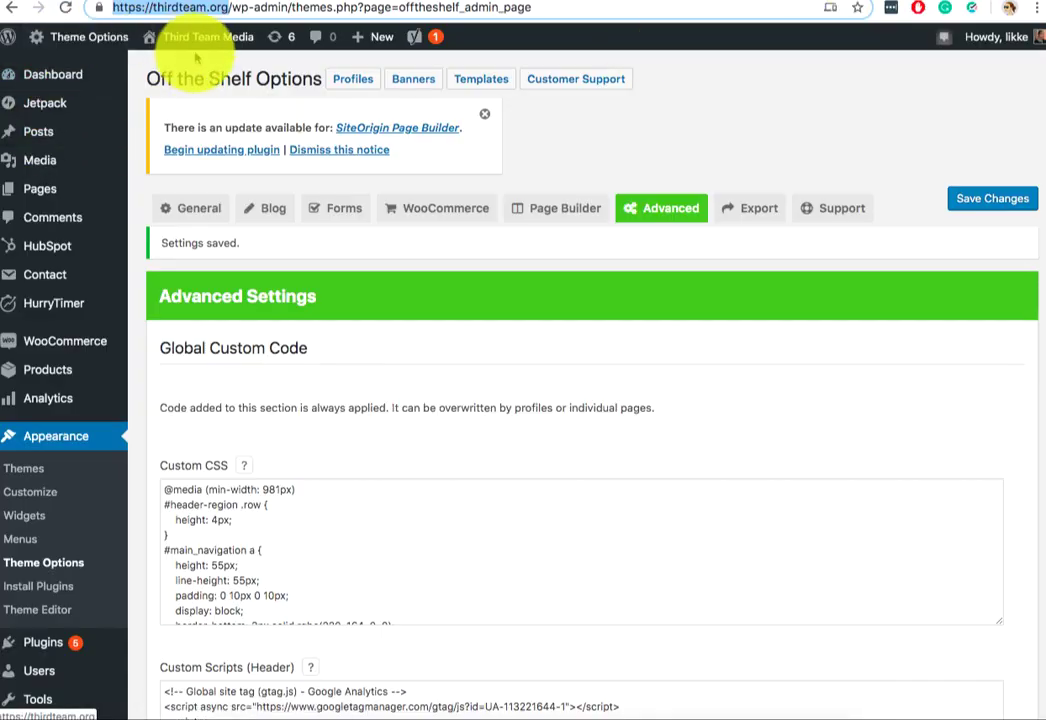
{"action": "mouse_move", "coordinate": [198, 36]}
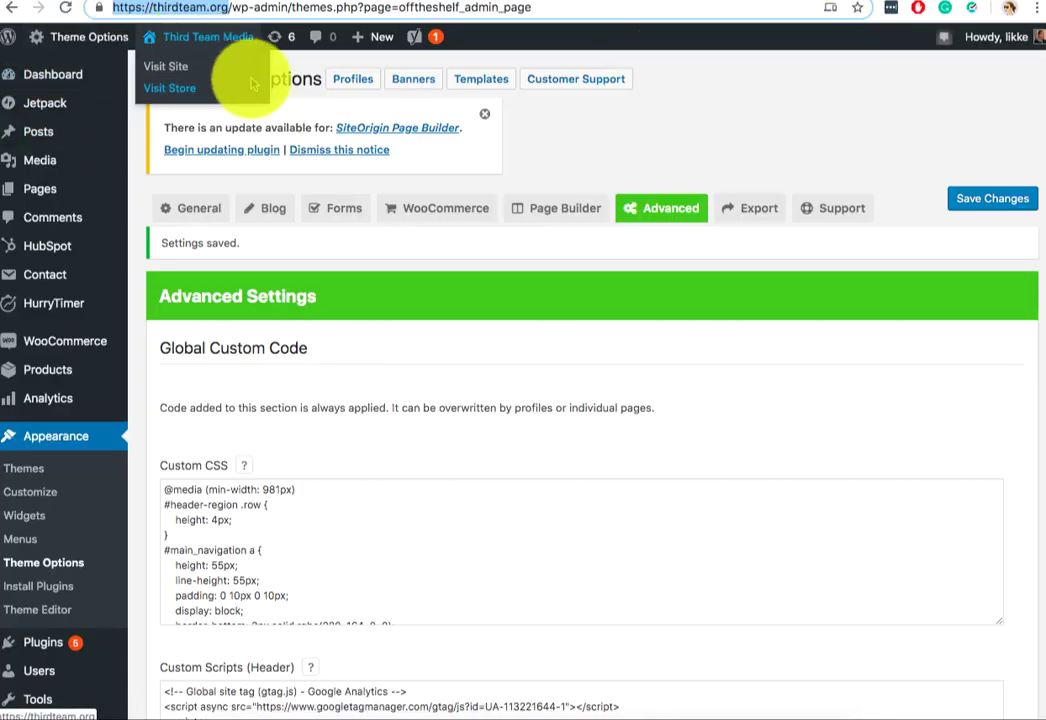
{"action": "right_click", "coordinate": [187, 69]}
{"action": "key", "text": "Escape"}
{"action": "left_click", "coordinate": [184, 68]}
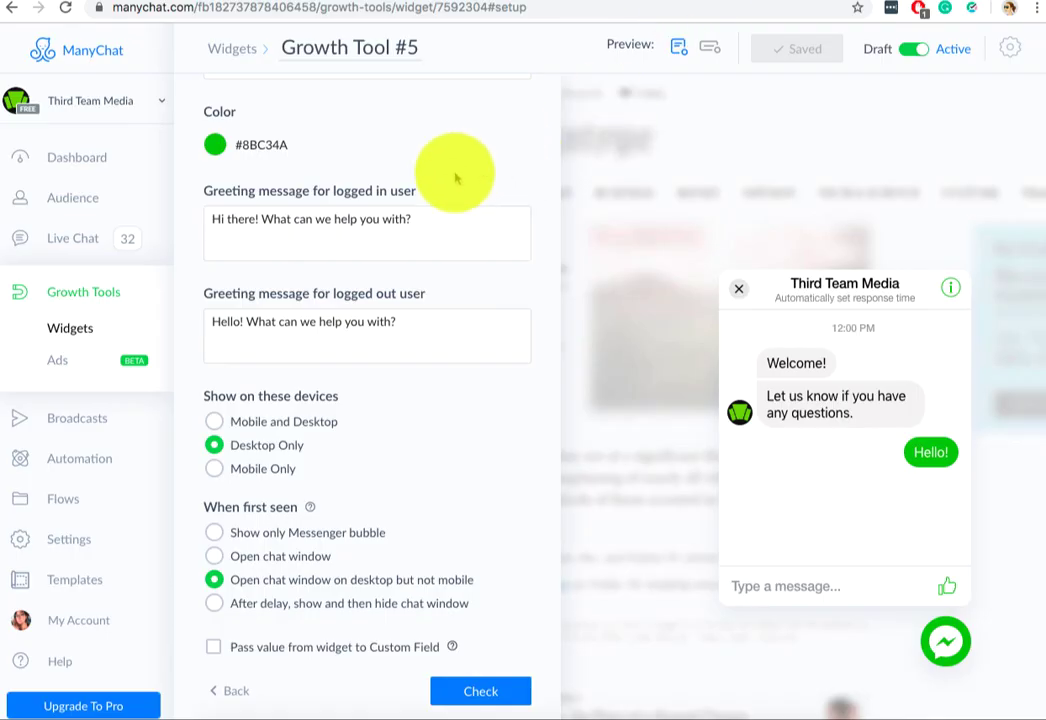
Return to Growth Tool #5's setup in ManyChat and proceed to its widget check page
{"action": "scroll", "coordinate": [455, 176], "scroll_direction": "up", "scroll_amount": 5}
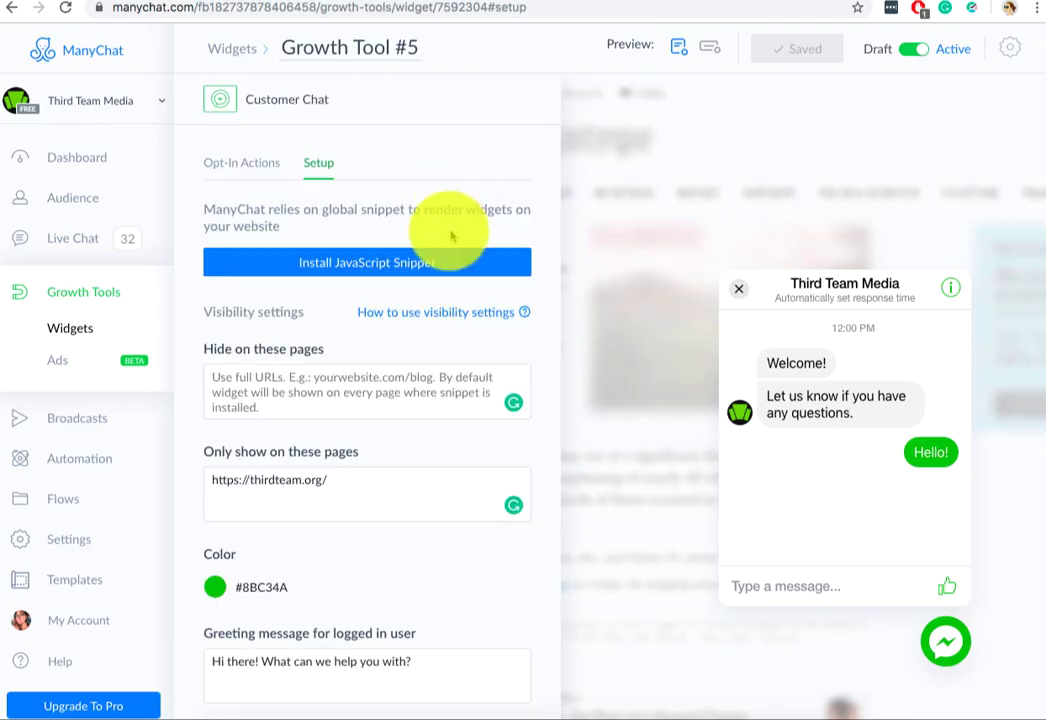
{"action": "scroll", "coordinate": [385, 278], "scroll_direction": "down", "scroll_amount": 5}
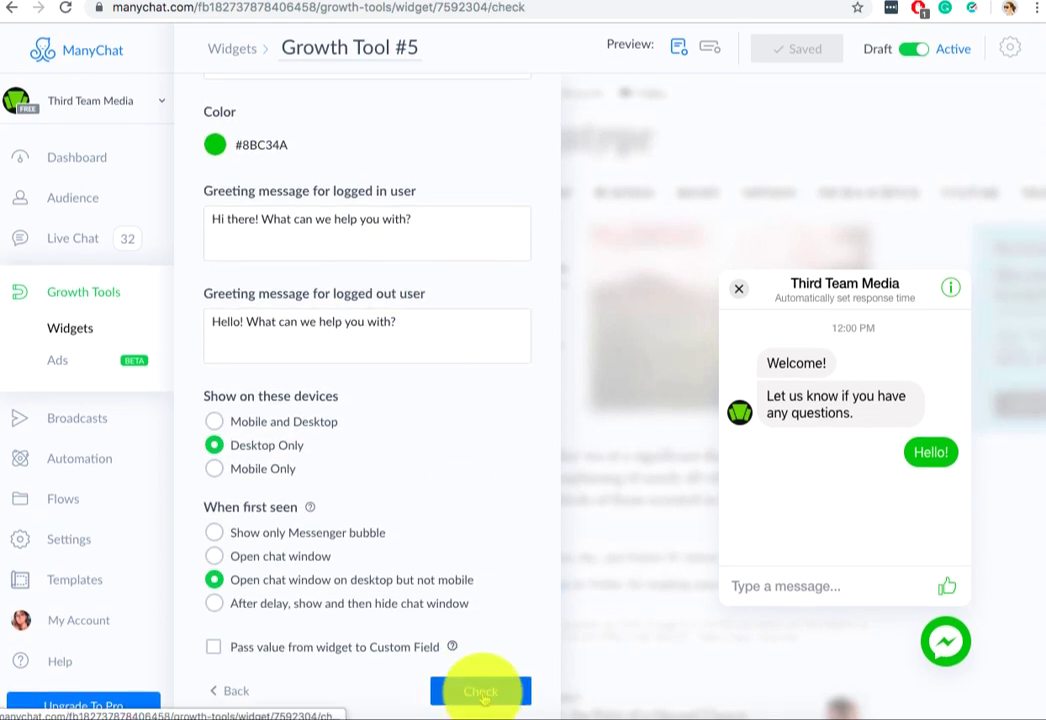
{"action": "left_click", "coordinate": [480, 692]}
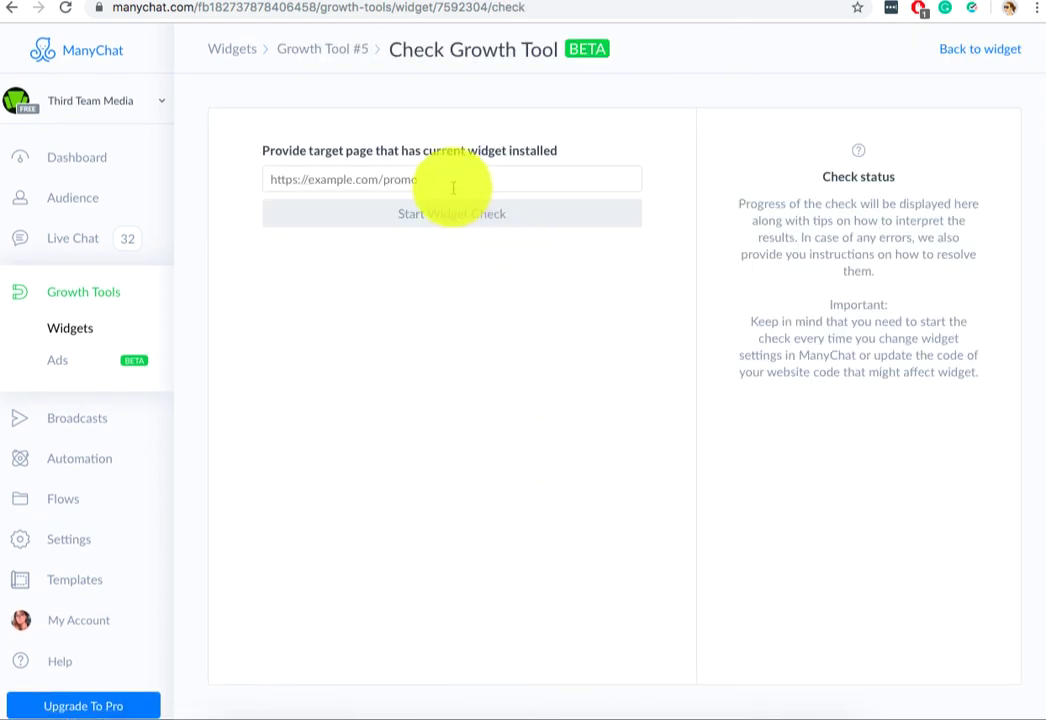
{"action": "left_click", "coordinate": [822, 1]}
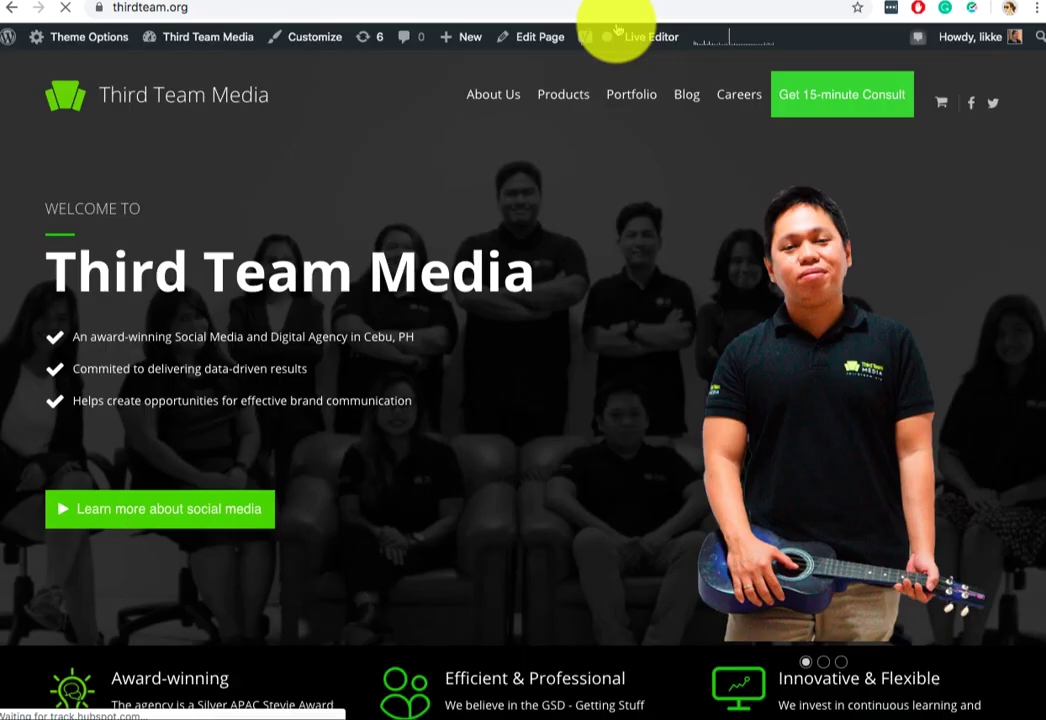
{"action": "left_click", "coordinate": [617, 10]}
{"action": "key", "text": "ctrl+c"}
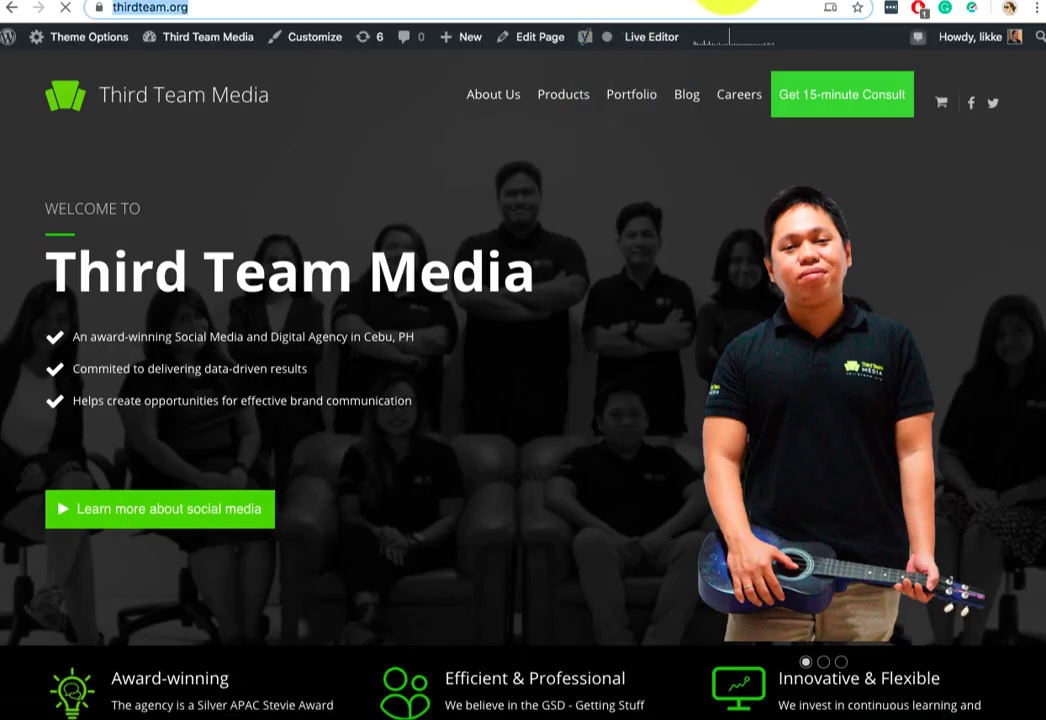
{"action": "left_click", "coordinate": [712, 1]}
{"action": "left_click", "coordinate": [526, 179]}
{"action": "key", "text": "ctrl+v"}
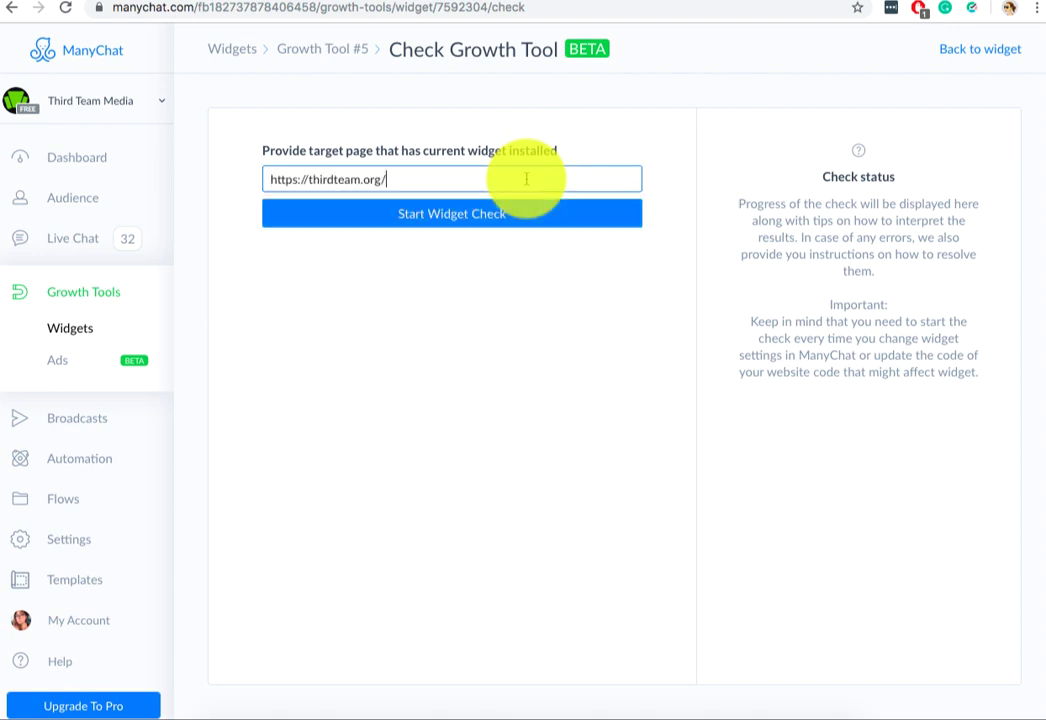
{"action": "left_click", "coordinate": [531, 216]}
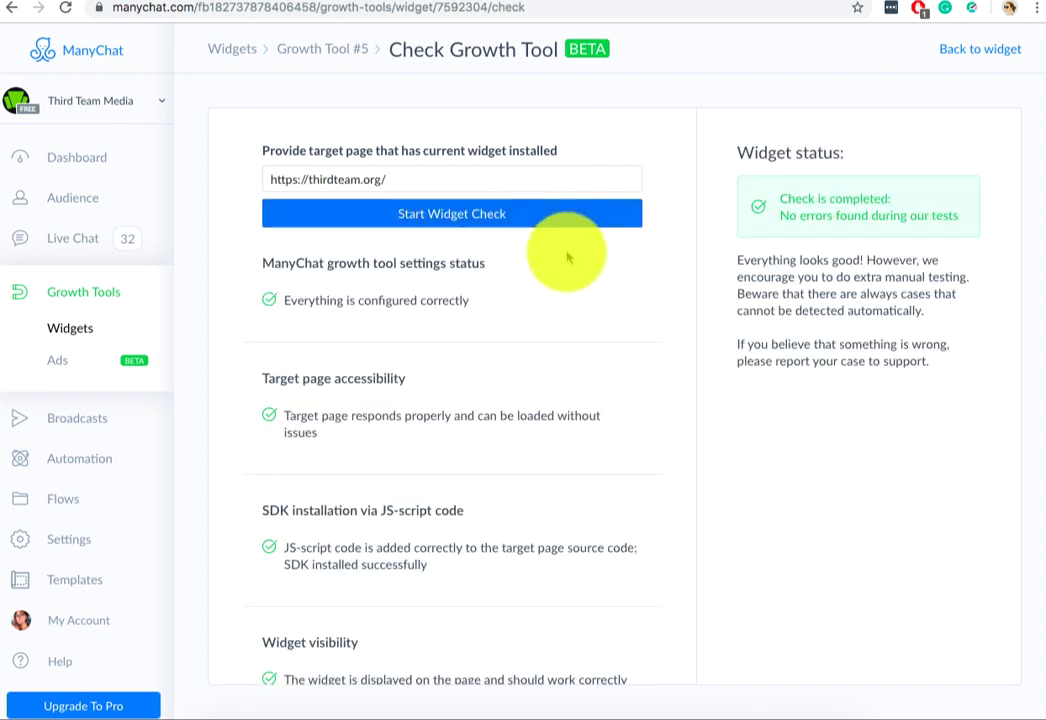
Review the widget check results for tool settings, page accessibility, SDK installation and widget visibility
{"action": "scroll", "coordinate": [563, 252], "scroll_direction": "down", "scroll_amount": 2}
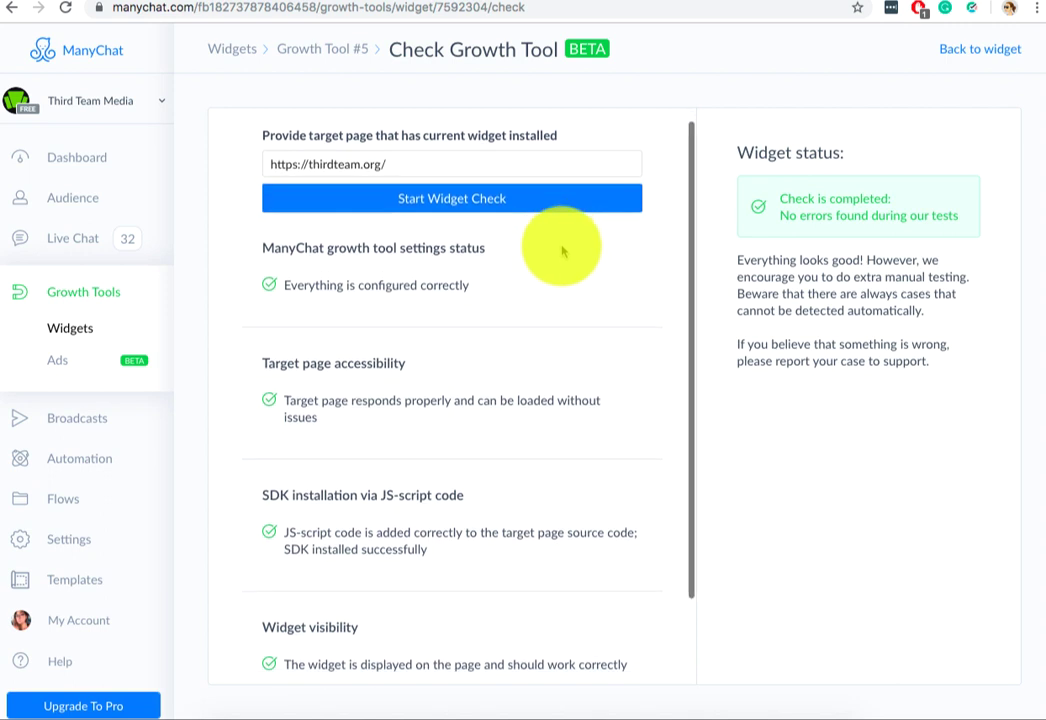
{"action": "scroll", "coordinate": [560, 245], "scroll_direction": "down", "scroll_amount": 2}
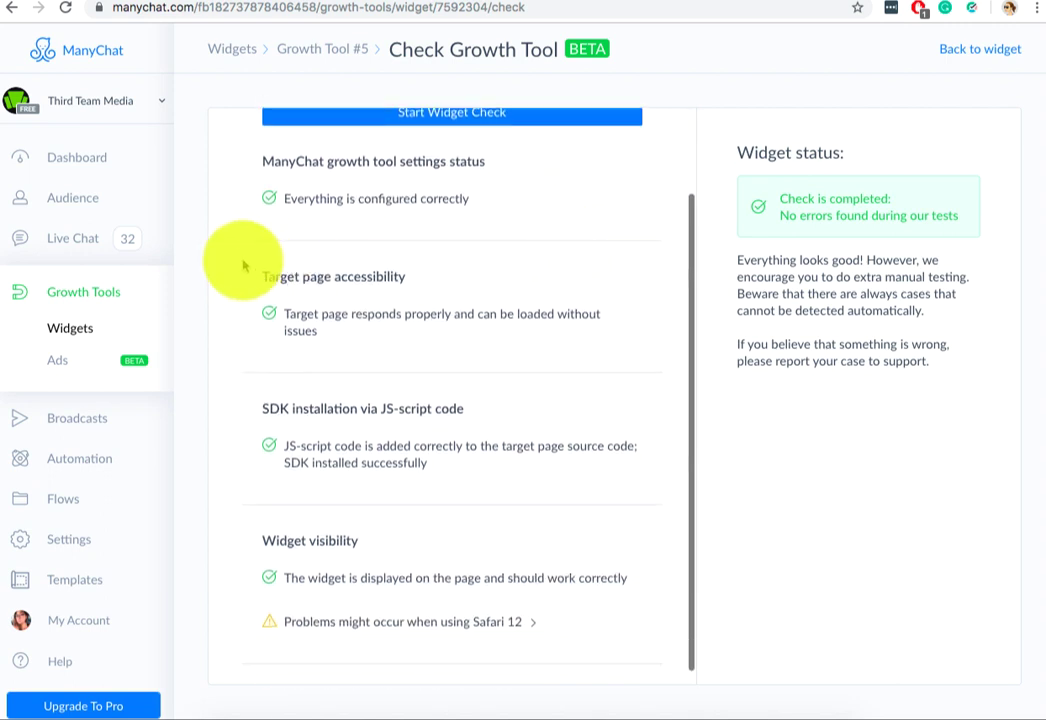
{"action": "scroll", "coordinate": [311, 227], "scroll_direction": "up", "scroll_amount": 2}
{"action": "scroll", "coordinate": [310, 222], "scroll_direction": "down", "scroll_amount": 2}
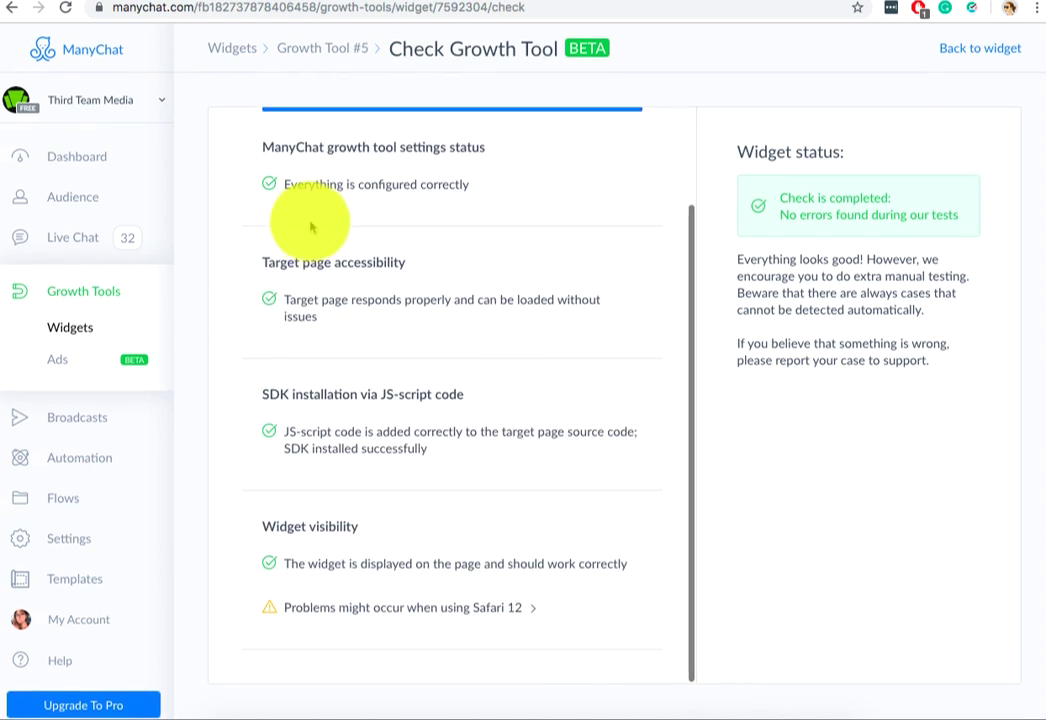
{"action": "scroll", "coordinate": [313, 229], "scroll_direction": "up", "scroll_amount": 3}
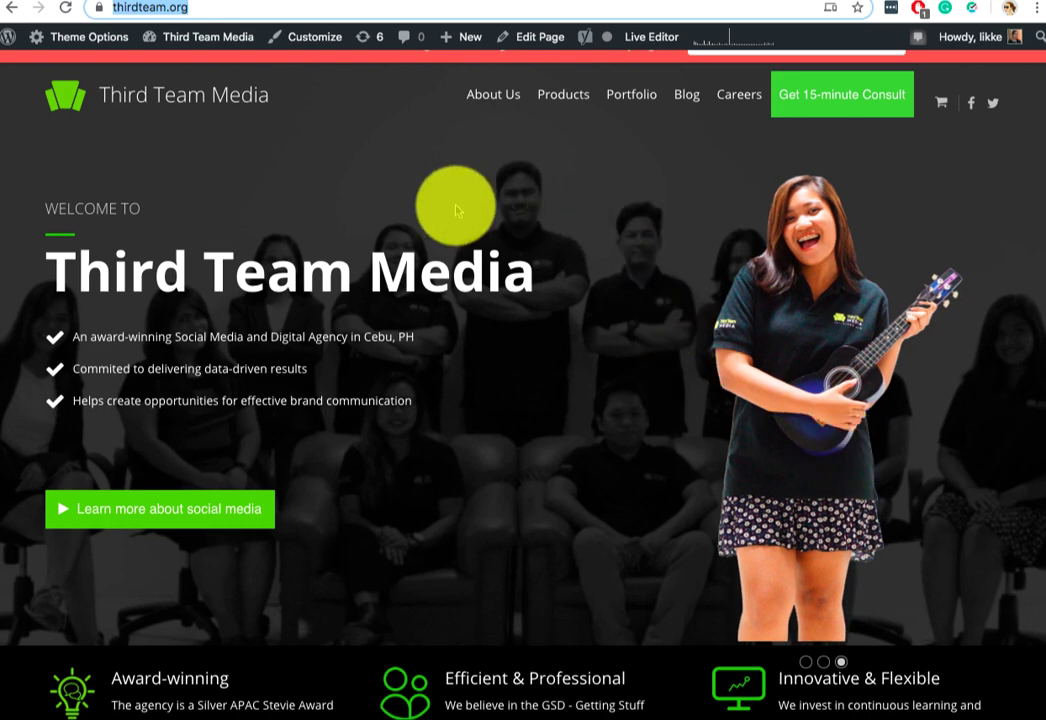
Switch to the live site and load its homepage address in a new incognito window
{"action": "left_click", "coordinate": [1035, 10]}
{"action": "left_click", "coordinate": [857, 37]}
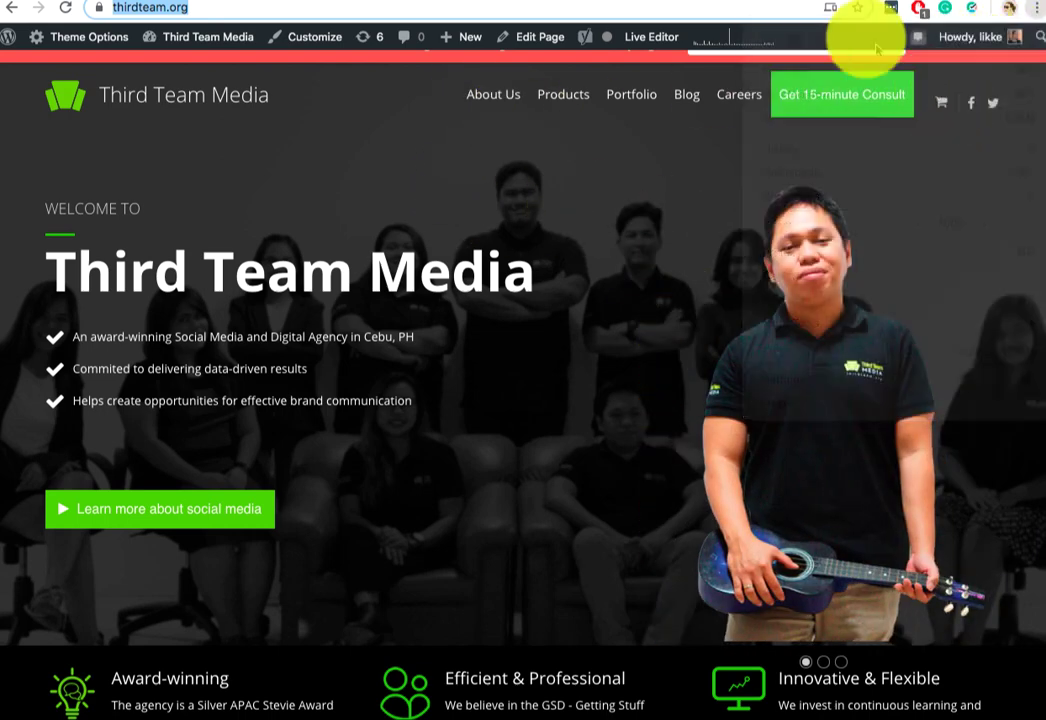
{"action": "key", "text": "ctrl+v"}
{"action": "key", "text": "Return"}
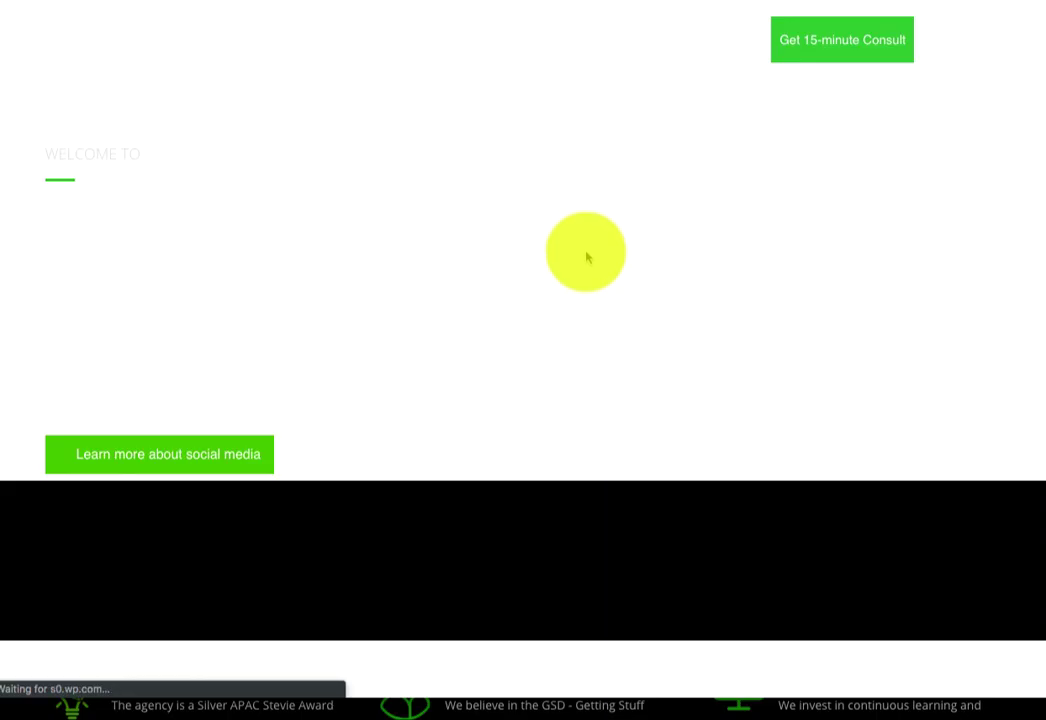
Examine the homepage for the Customer Chat widget as a logged-out visitor, and return to ManyChat's widget check
{"action": "scroll", "coordinate": [587, 257], "scroll_direction": "down", "scroll_amount": 3}
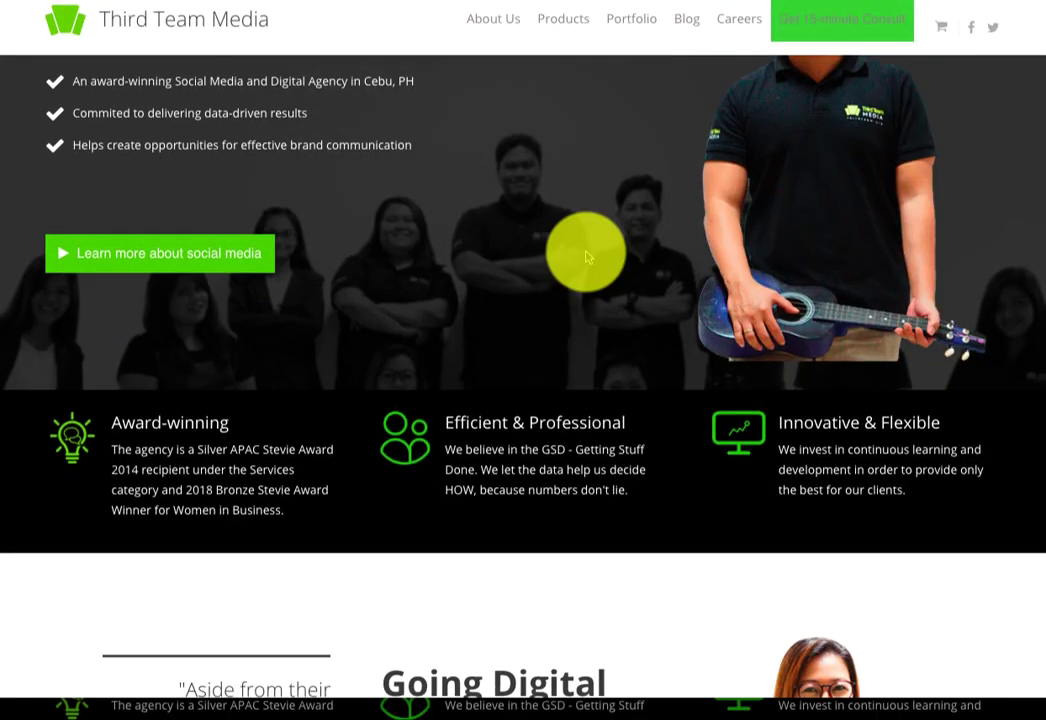
{"action": "scroll", "coordinate": [587, 257], "scroll_direction": "up", "scroll_amount": 3}
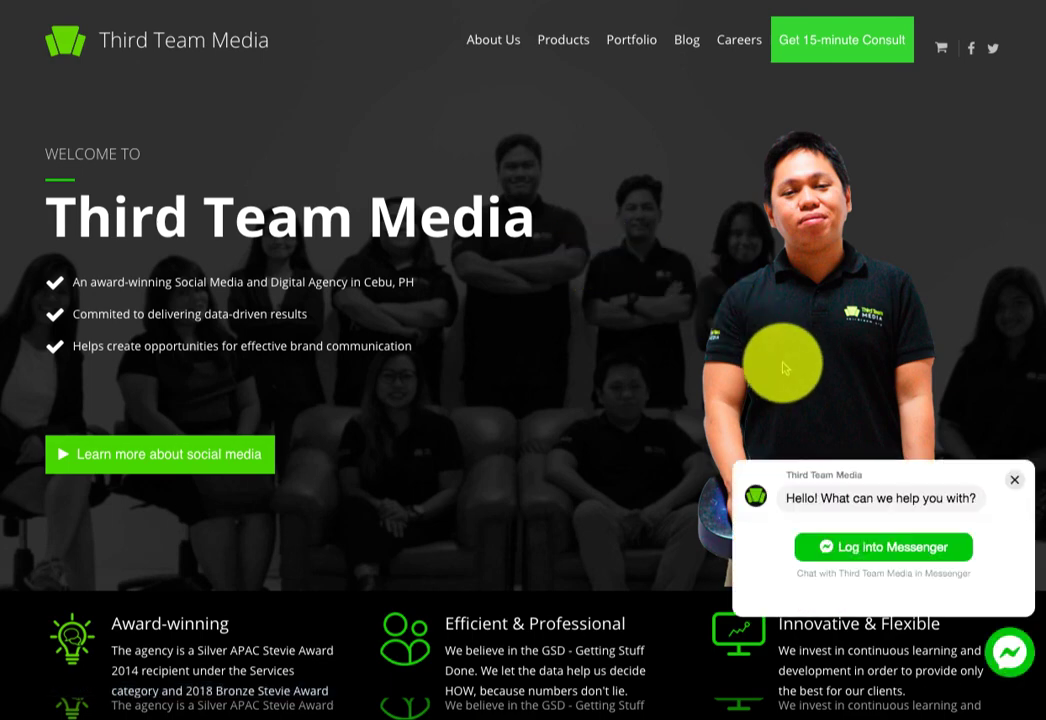
{"action": "scroll", "coordinate": [785, 367], "scroll_direction": "down", "scroll_amount": 3}
{"action": "scroll", "coordinate": [775, 410], "scroll_direction": "up", "scroll_amount": 3}
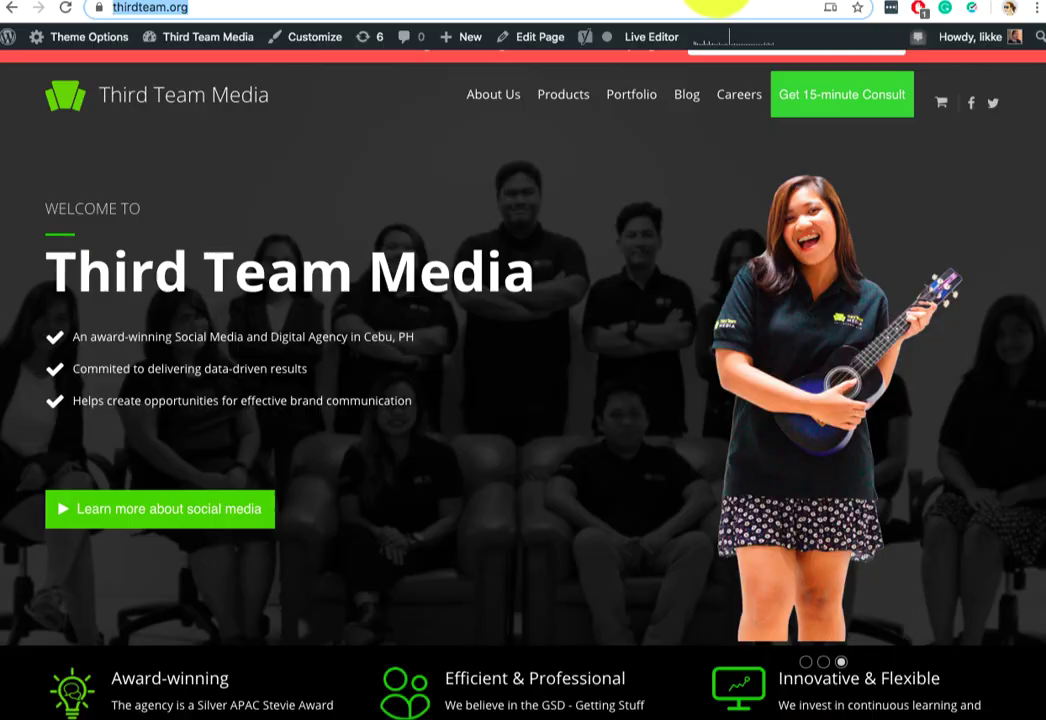
{"action": "left_click", "coordinate": [716, 4]}
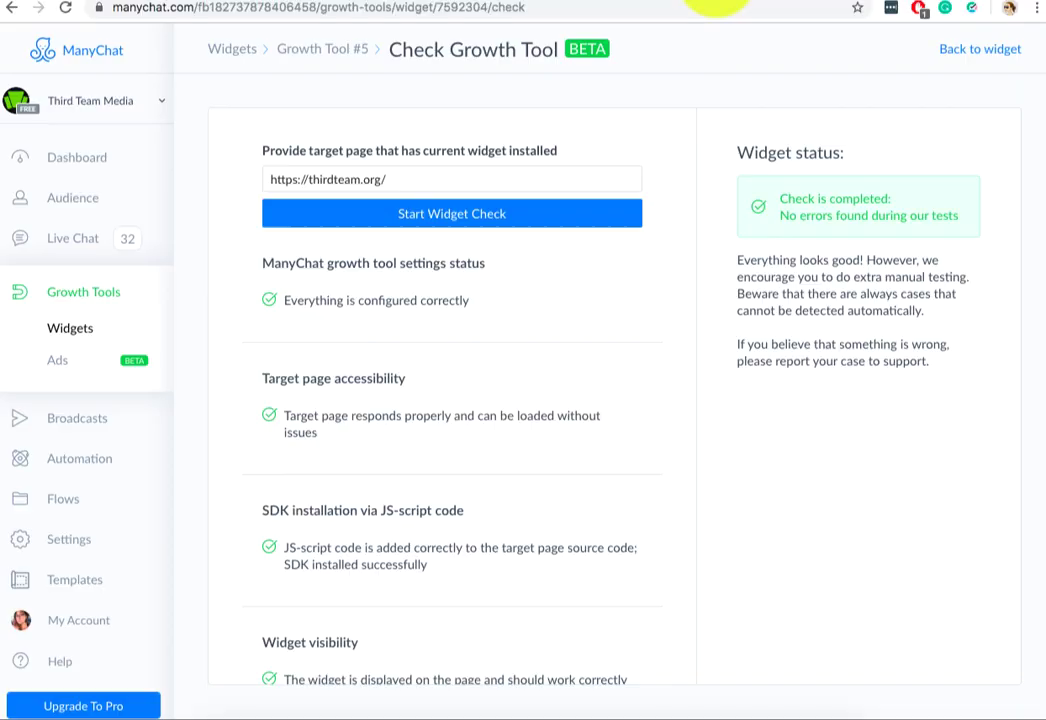